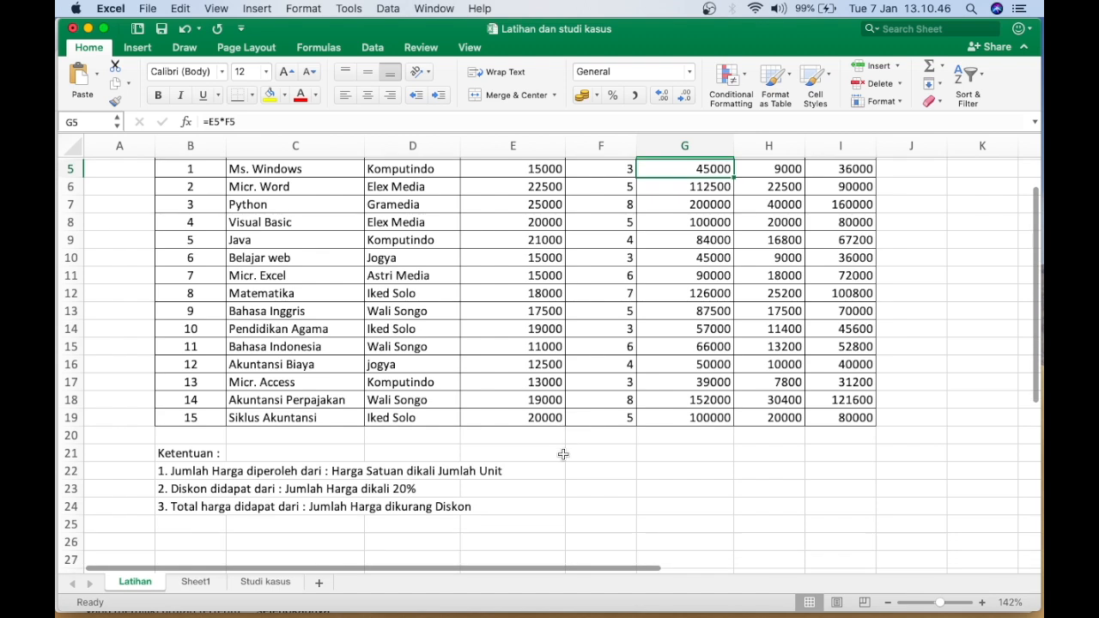
# Step: Review the Latihan table and the Studi kasus sheet, including the Ketentuan calculation rules below each table
pyautogui.scroll(-1, 563, 455)
pyautogui.scroll(1, 562, 454)
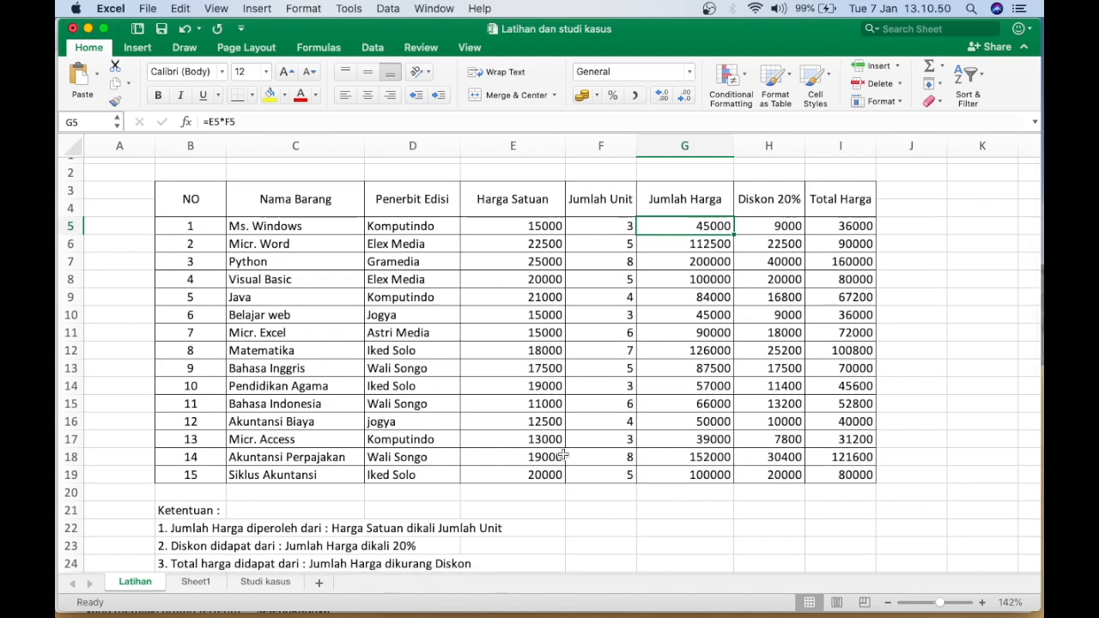
pyautogui.click(281, 583)
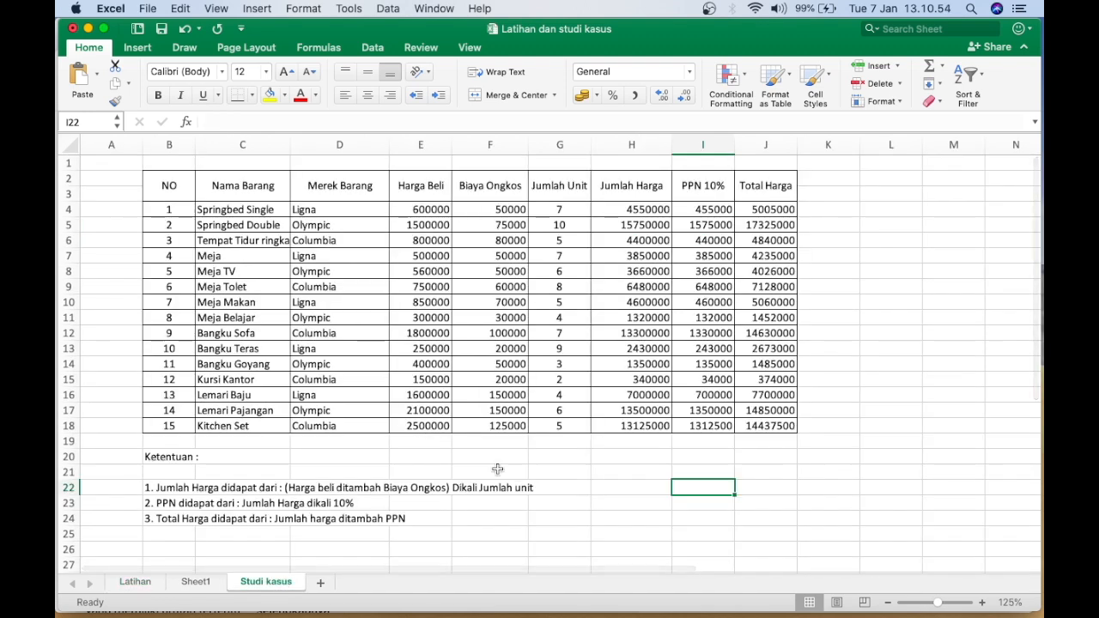
pyautogui.scroll(-1, 497, 470)
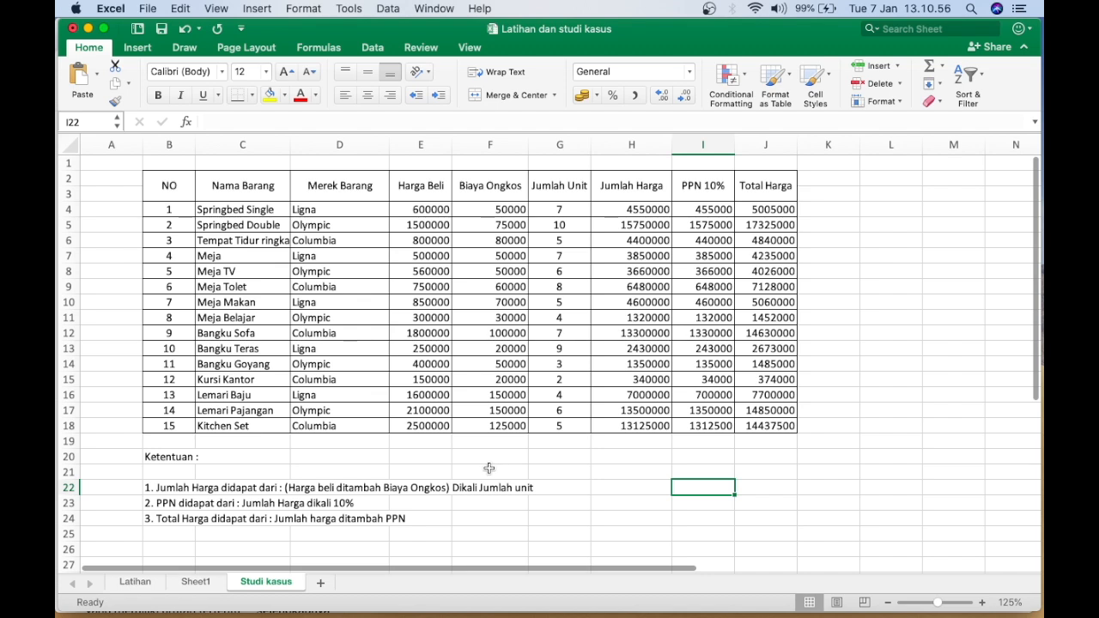
pyautogui.click(130, 587)
pyautogui.scroll(2, 345, 513)
pyautogui.scroll(-1, 345, 514)
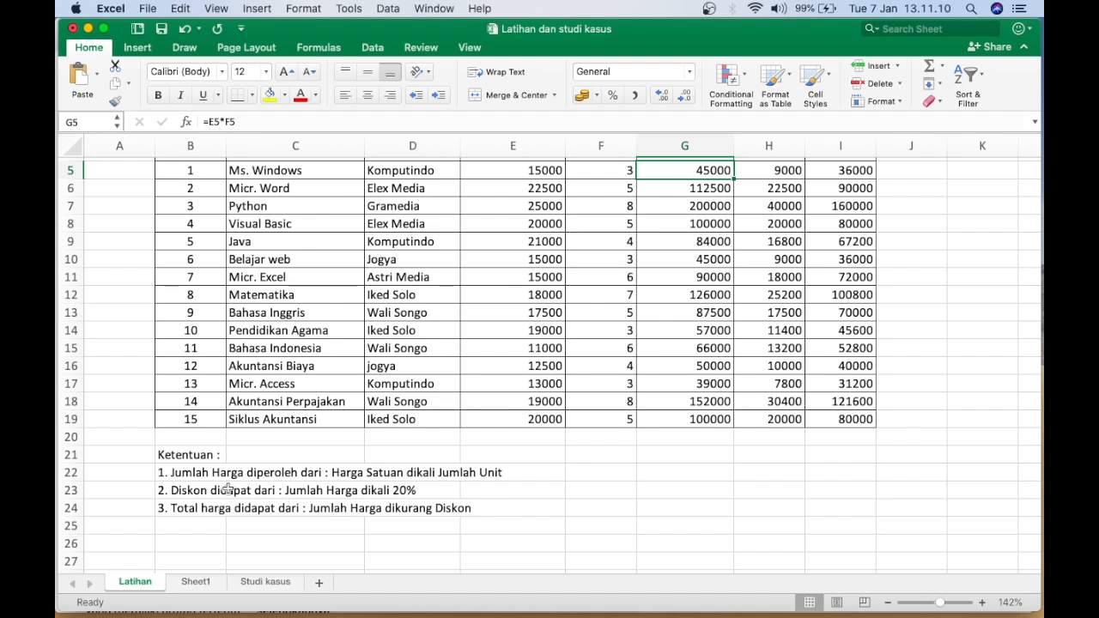
# Step: Insert two entire blank rows at row 20, between the Latihan table and the Ketentuan notes
pyautogui.click(172, 456)
pyautogui.click(186, 438)
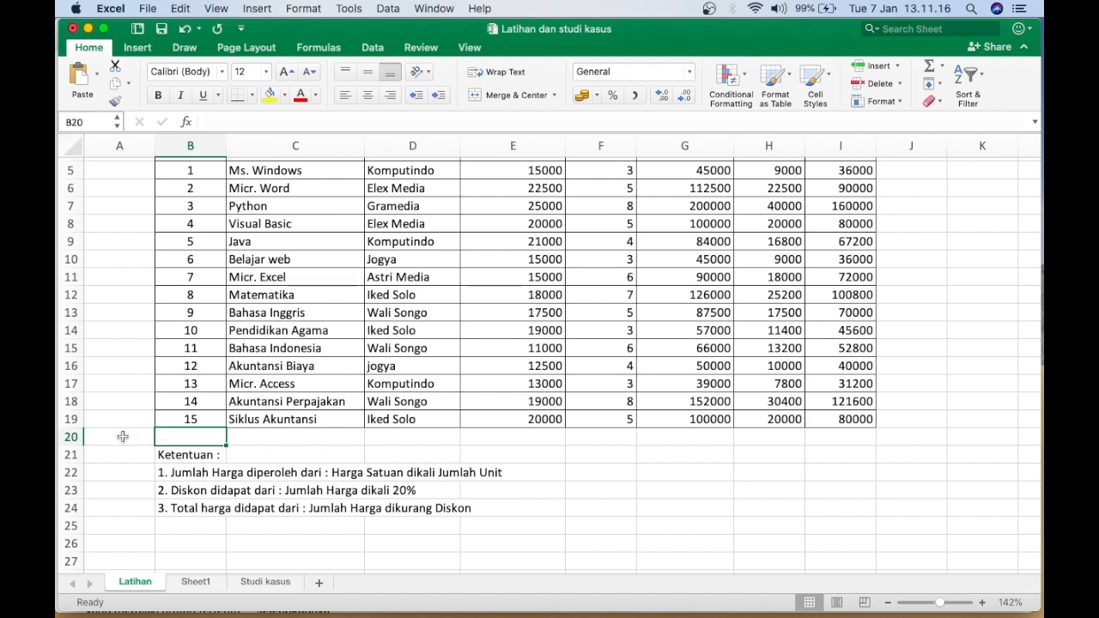
pyautogui.rightClick(172, 438)
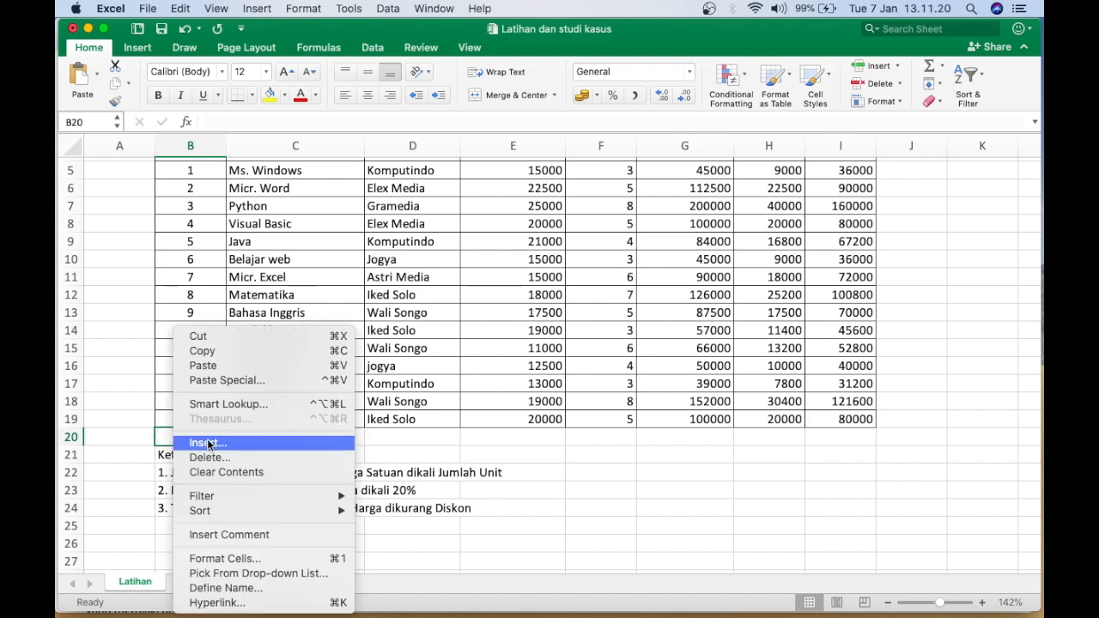
pyautogui.click(208, 443)
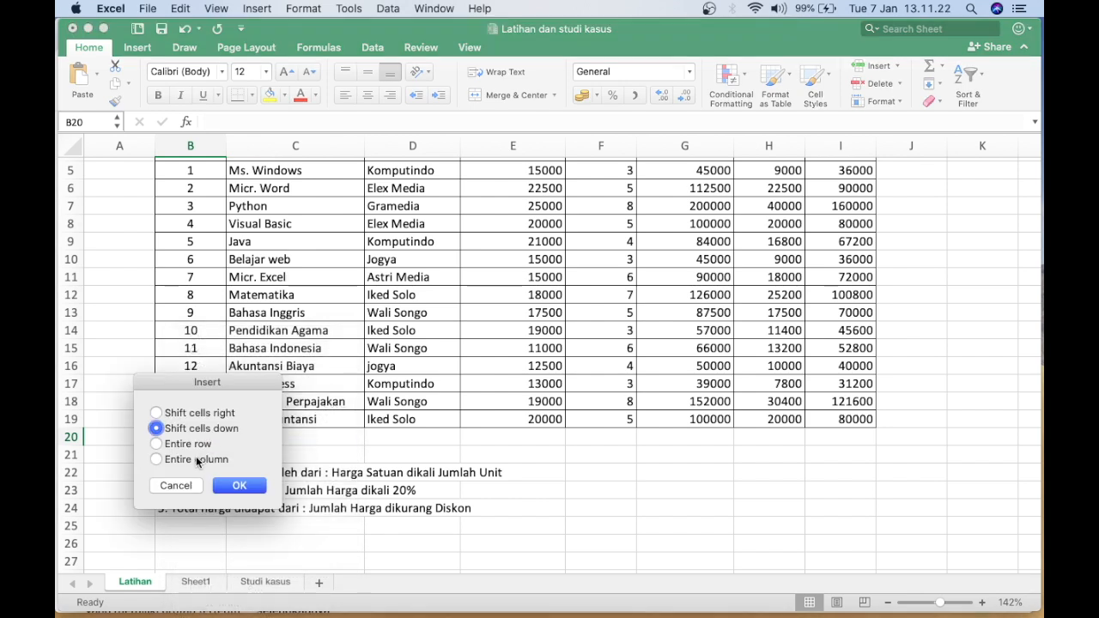
pyautogui.click(194, 444)
pyautogui.click(231, 485)
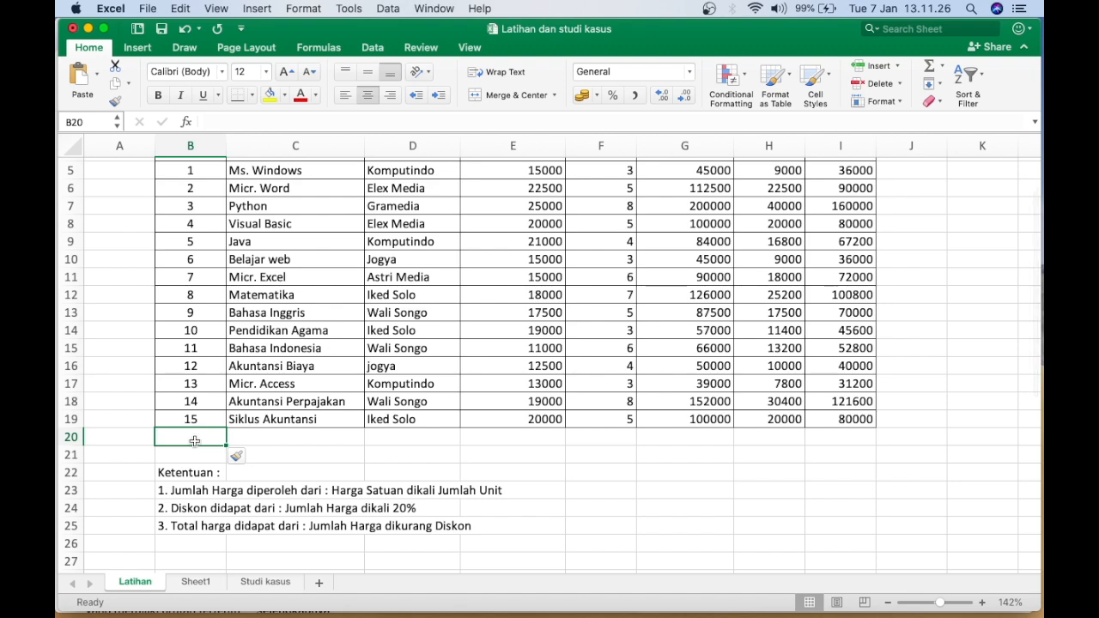
pyautogui.rightClick(195, 444)
pyautogui.click(229, 443)
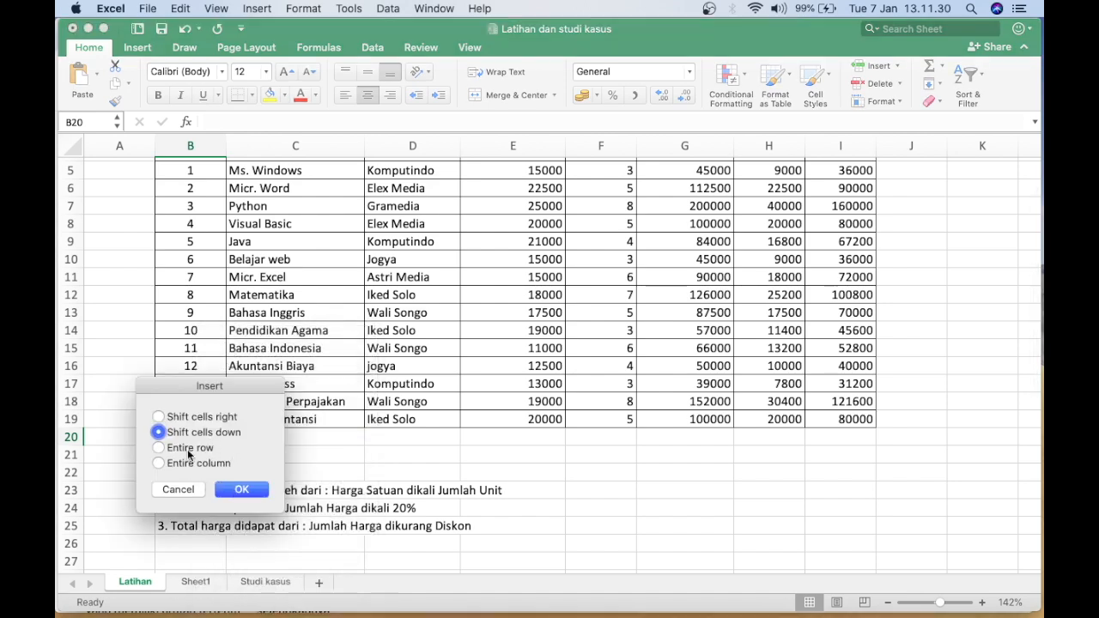
pyautogui.click(187, 448)
pyautogui.click(225, 486)
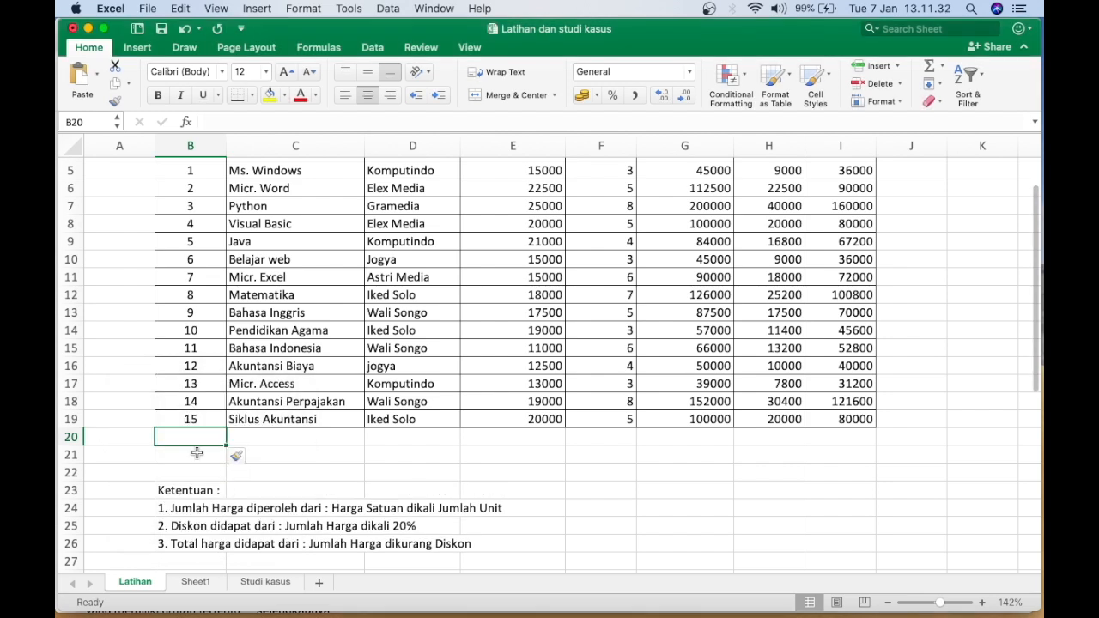
# Step: Add two more entire blank rows at row 20 to widen the gap above the Ketentuan notes
pyautogui.rightClick(197, 439)
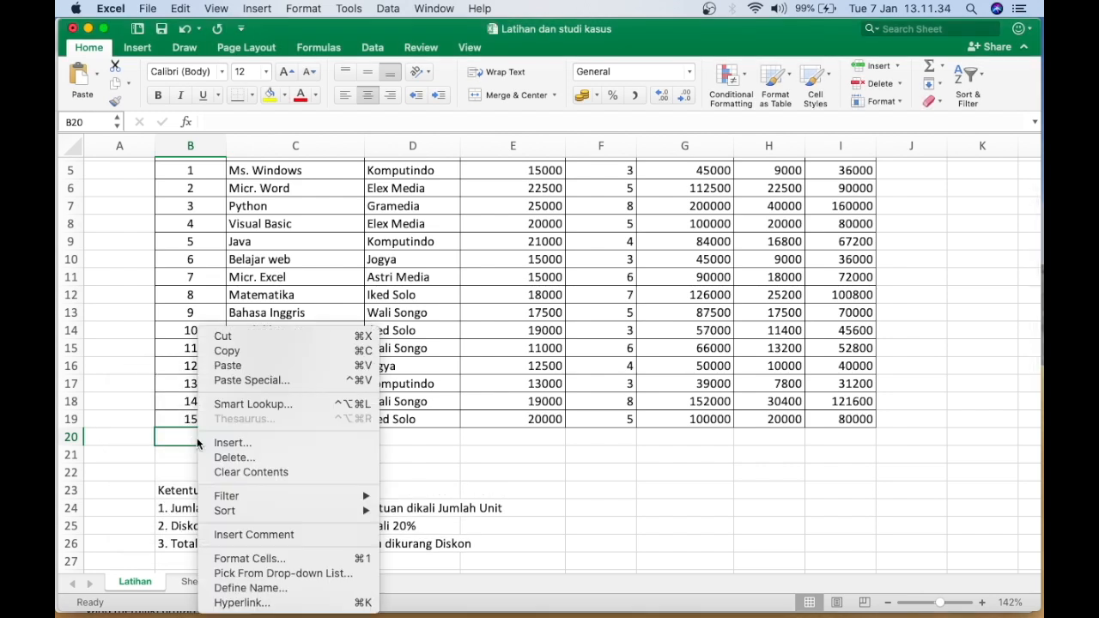
pyautogui.click(228, 442)
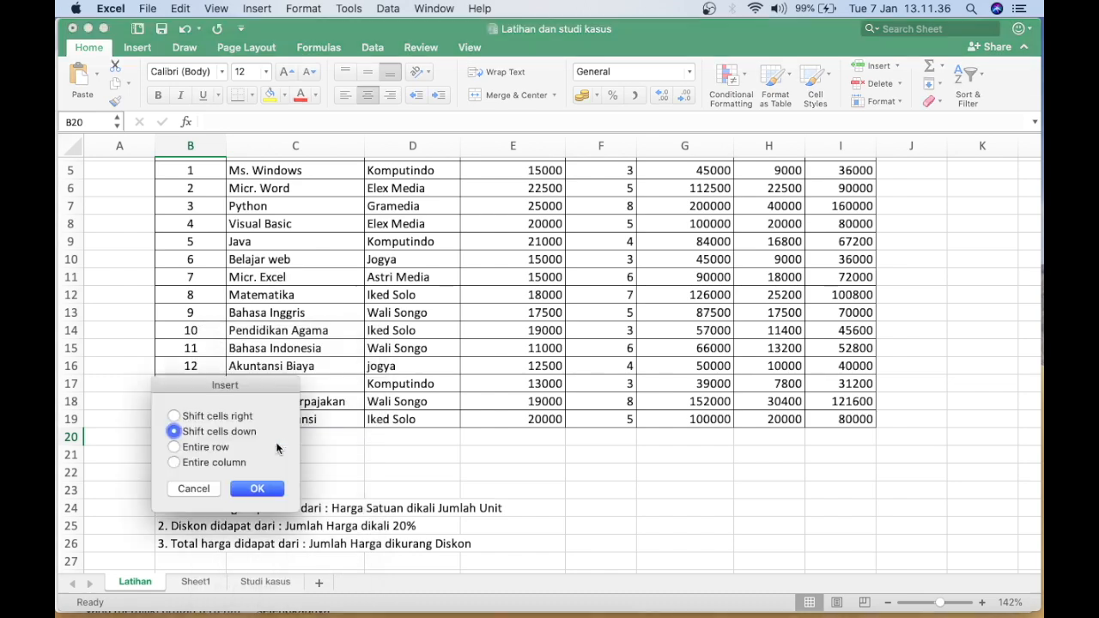
pyautogui.click(219, 447)
pyautogui.click(273, 491)
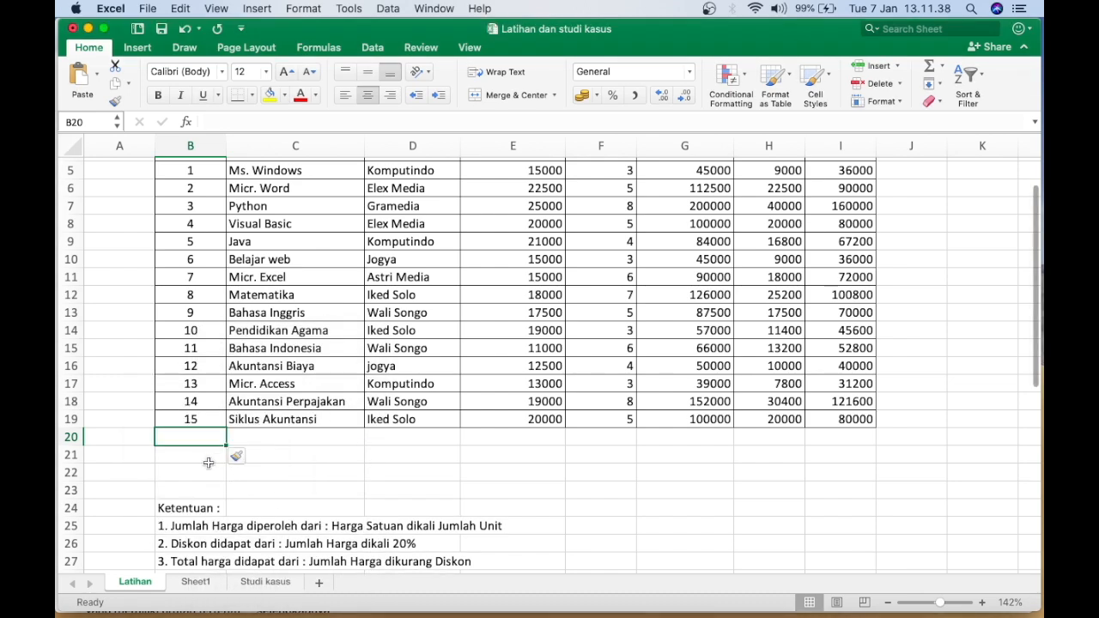
pyautogui.rightClick(200, 437)
pyautogui.click(228, 442)
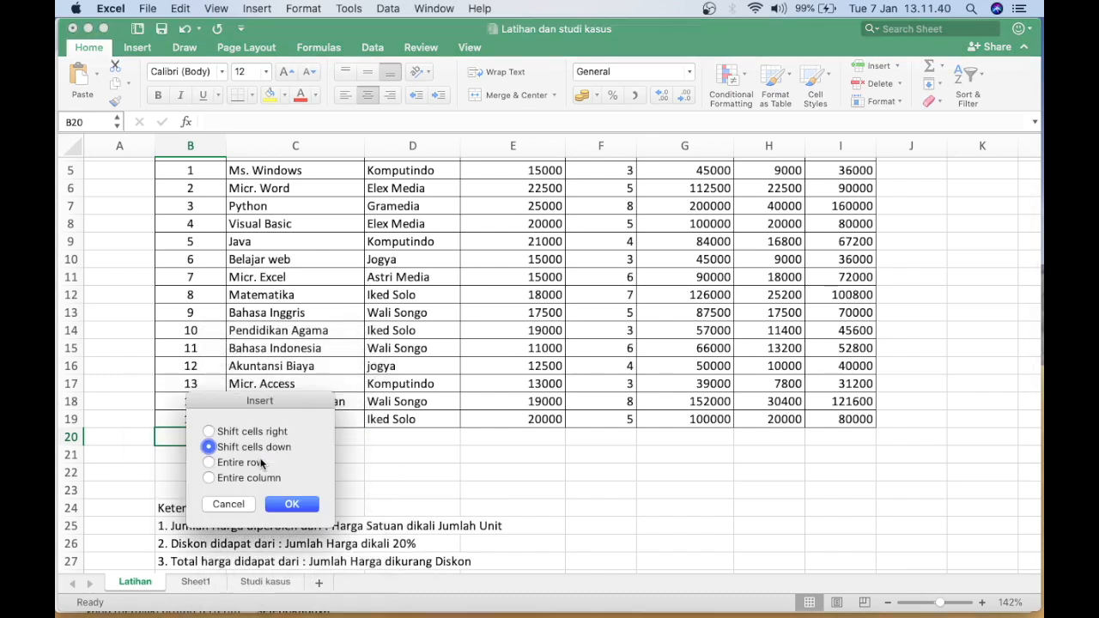
pyautogui.click(264, 461)
pyautogui.click(210, 462)
pyautogui.click(304, 504)
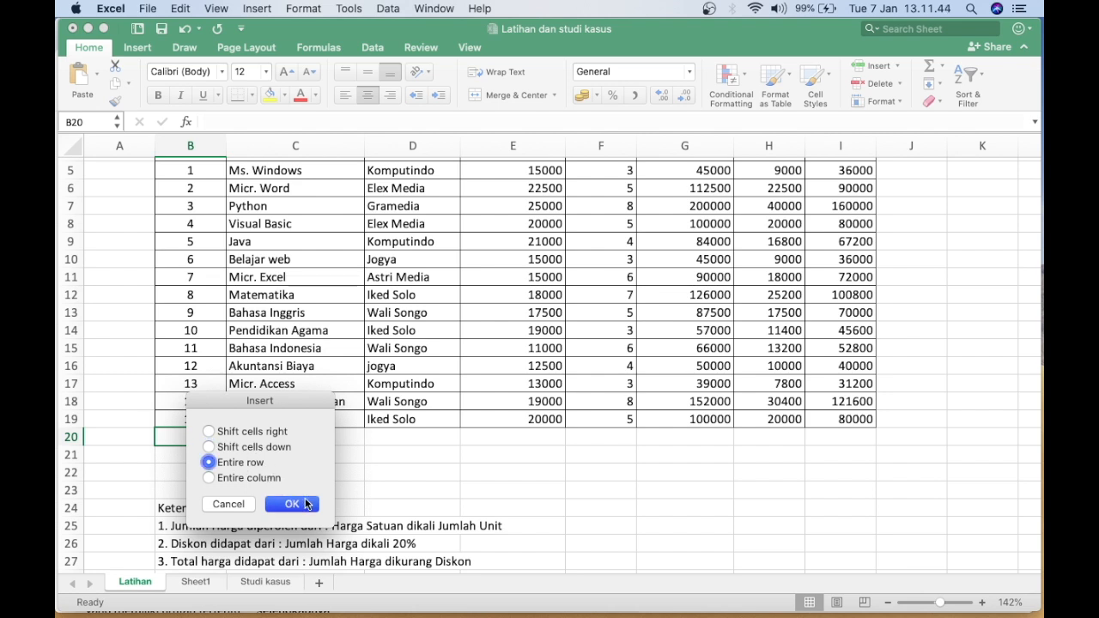
pyautogui.click(302, 497)
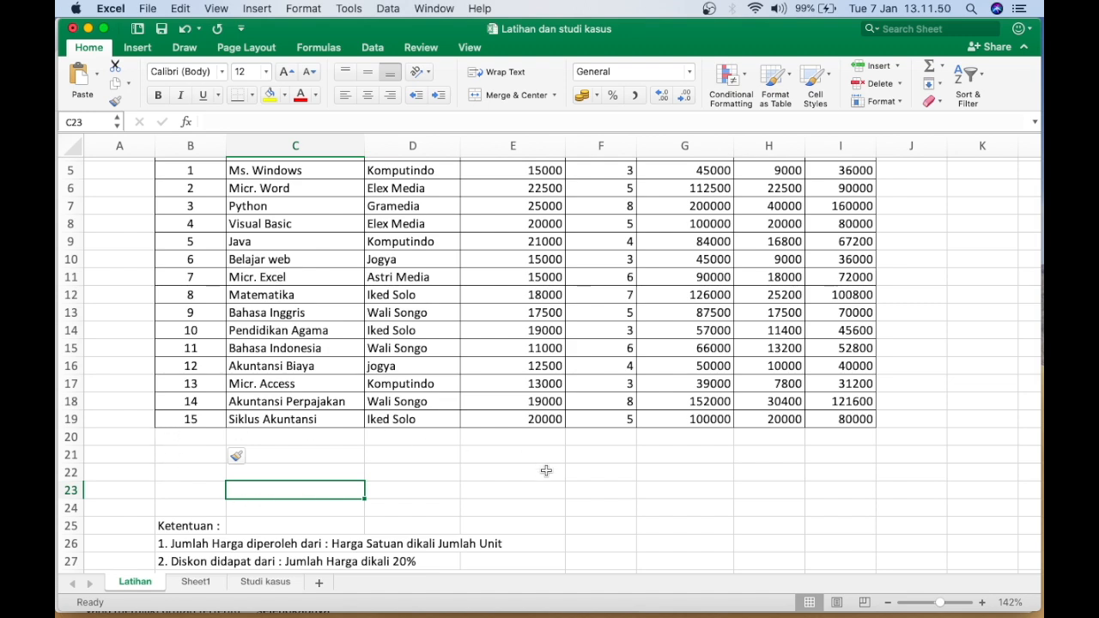
# Step: Examine the numeric columns Harga Satuan, Jumlah Unit, Jumlah Harga, Diskon 20% and Total Harga
pyautogui.scroll(2, 550, 481)
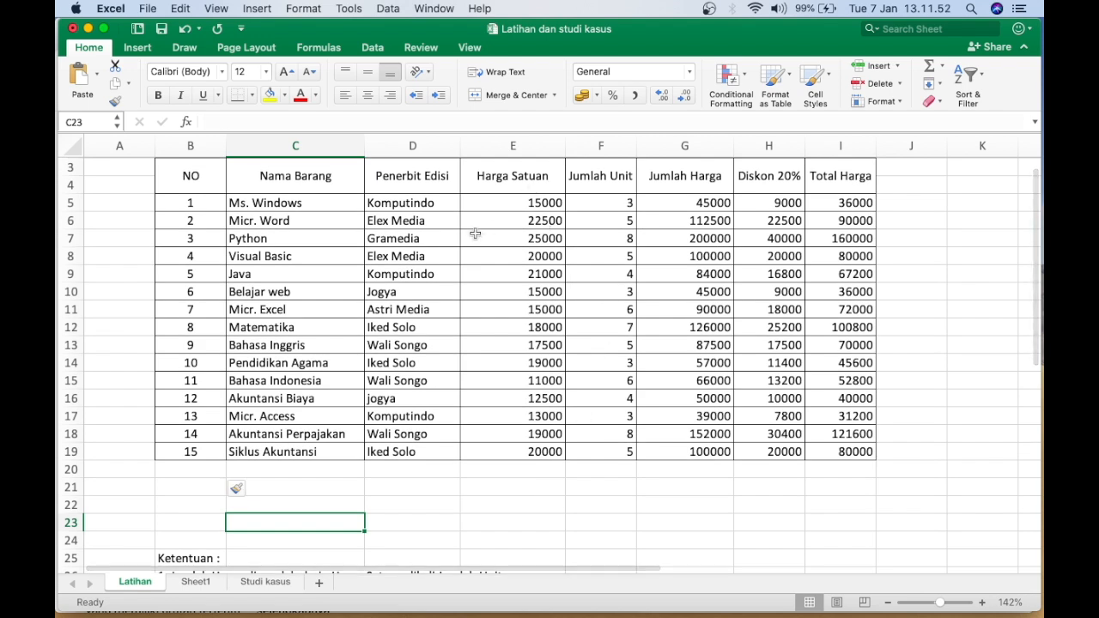
pyautogui.click(557, 185)
pyautogui.click(517, 469)
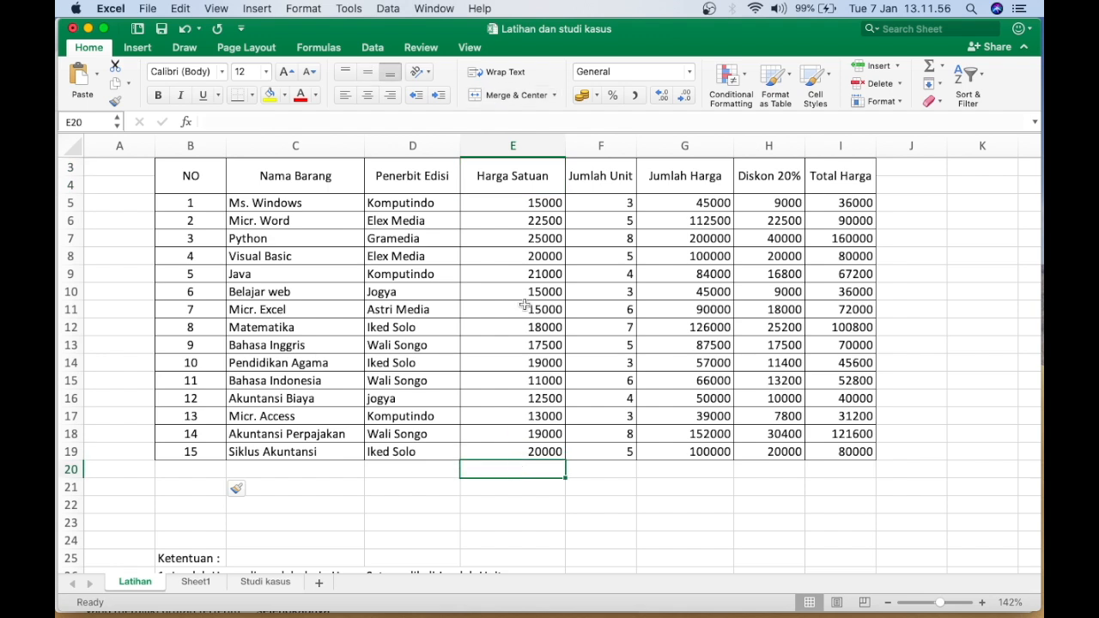
pyautogui.click(628, 180)
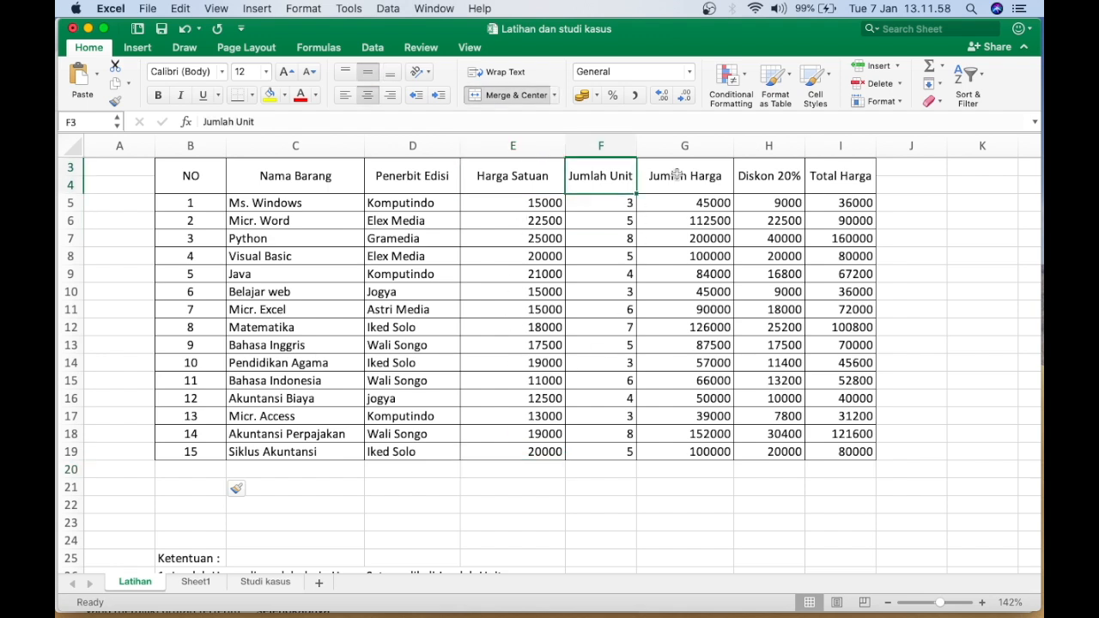
pyautogui.click(678, 175)
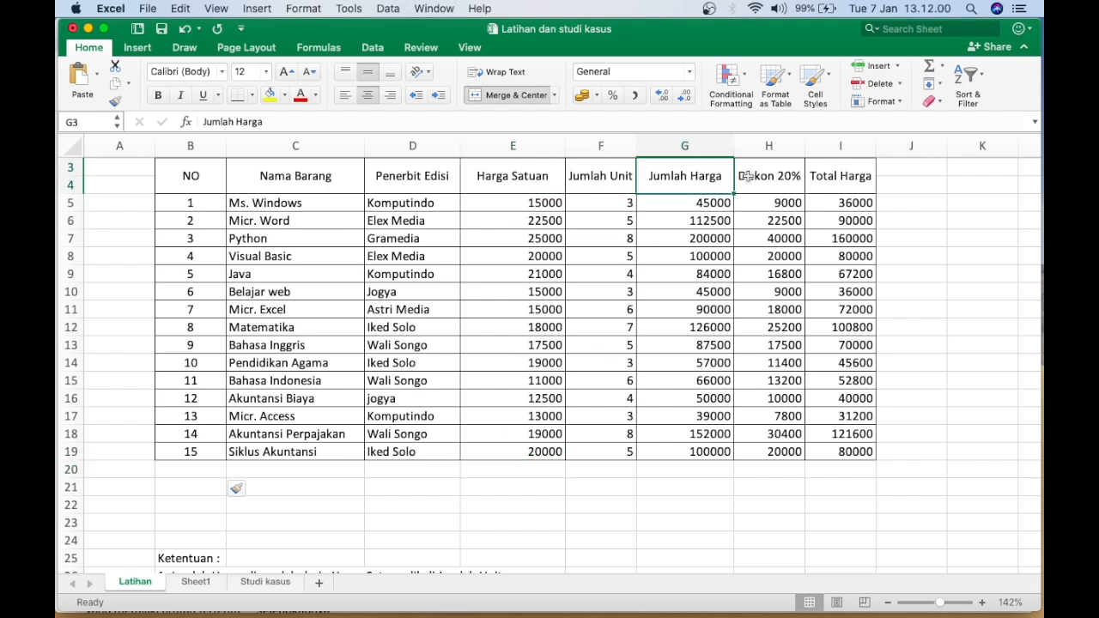
pyautogui.click(818, 179)
pyautogui.click(756, 177)
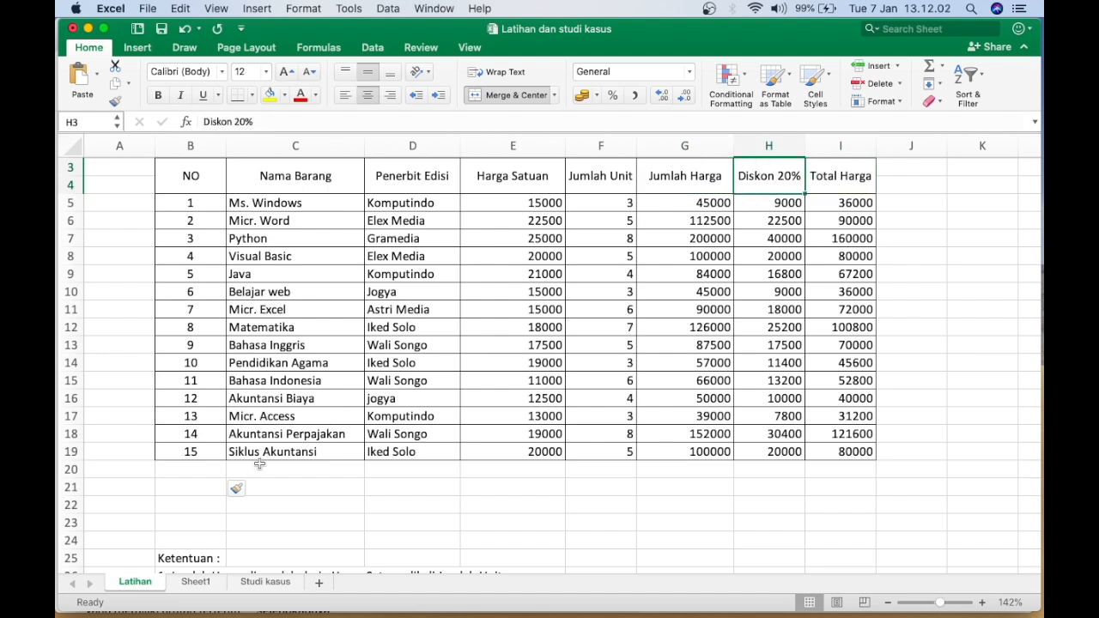
# Step: Merge cells B20:D20 directly below the table and left-align the merged cell
pyautogui.click(185, 469)
pyautogui.moveTo(223, 471); pyautogui.dragTo(388, 472)
pyautogui.moveTo(186, 463); pyautogui.dragTo(369, 470)
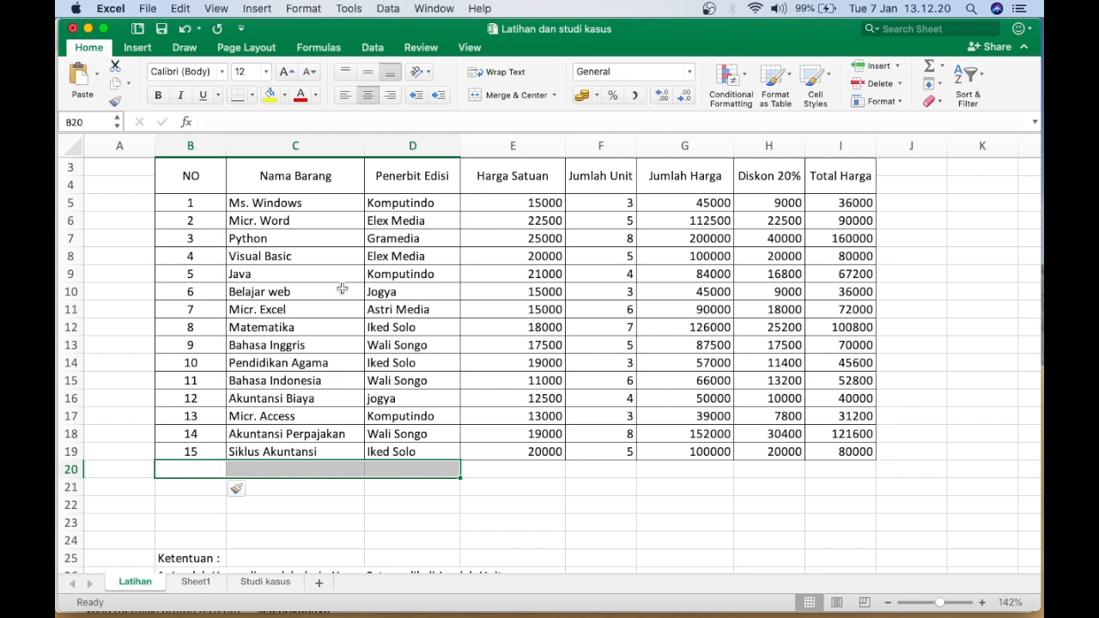
pyautogui.click(510, 97)
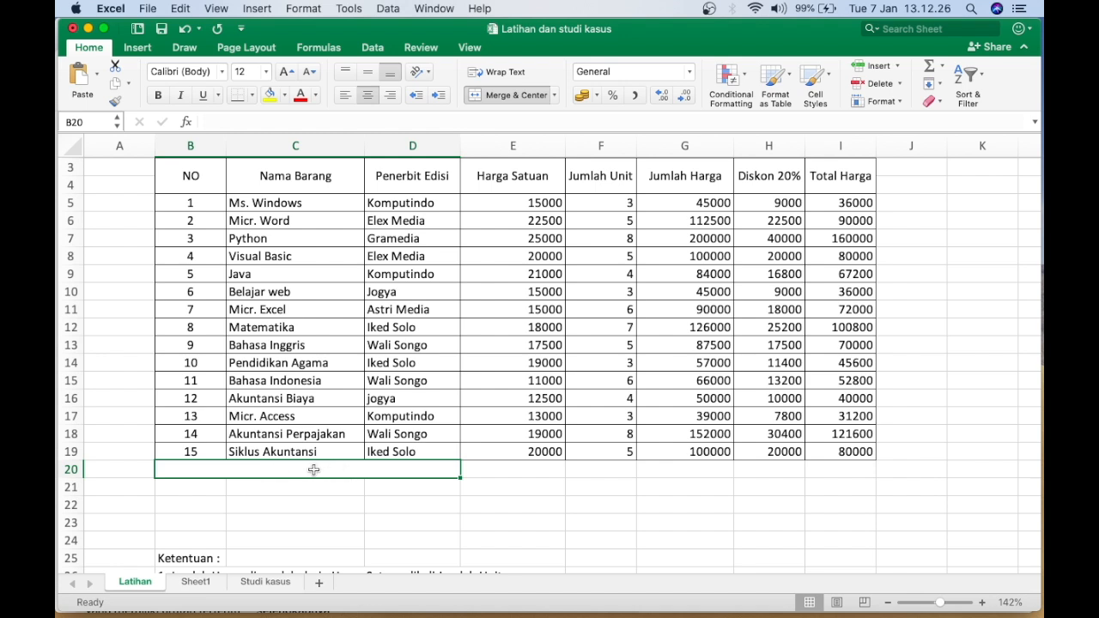
pyautogui.click(346, 95)
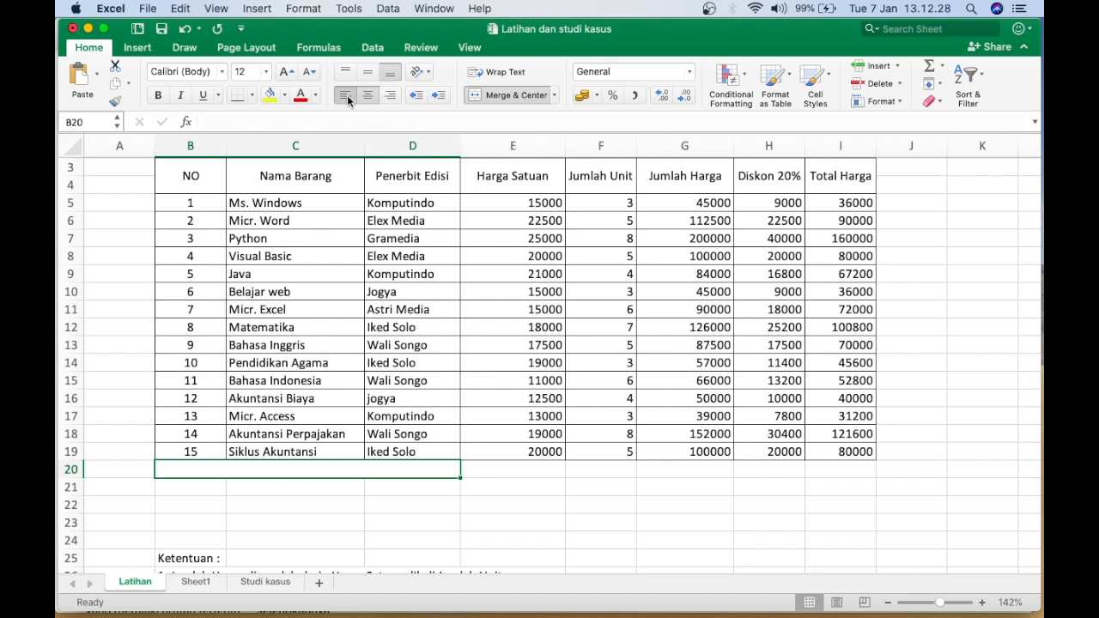
# Step: Enter the label "Jumlah Keseluruhan" in the merged cell B20
pyautogui.doubleClick(274, 470)
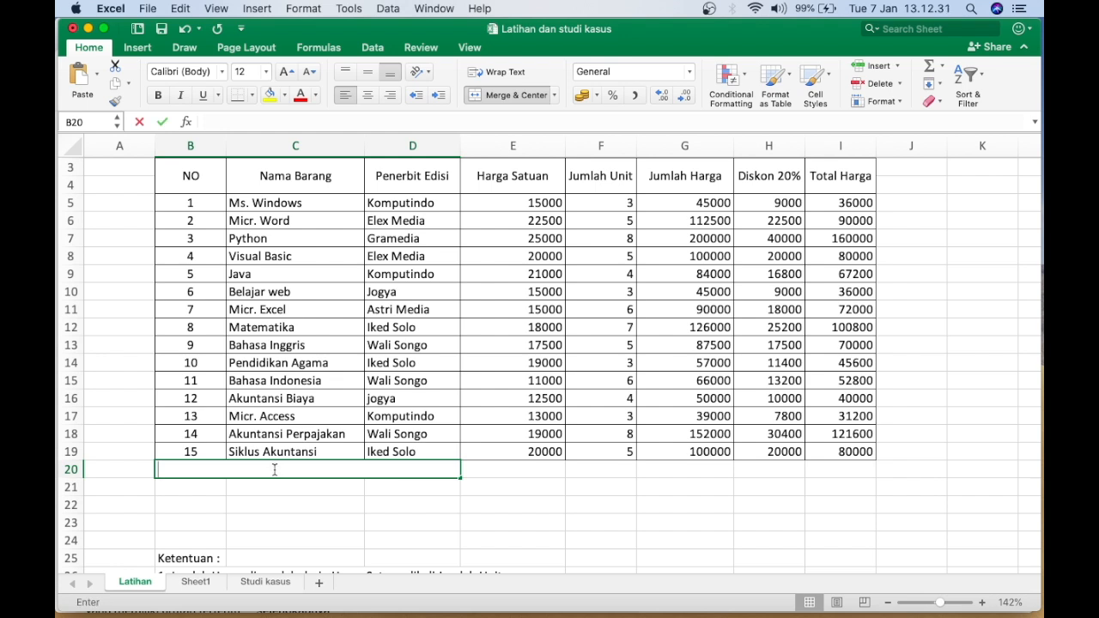
pyautogui.press('Return')
pyautogui.click(201, 471)
pyautogui.doubleClick(209, 469)
pyautogui.write('Juml')
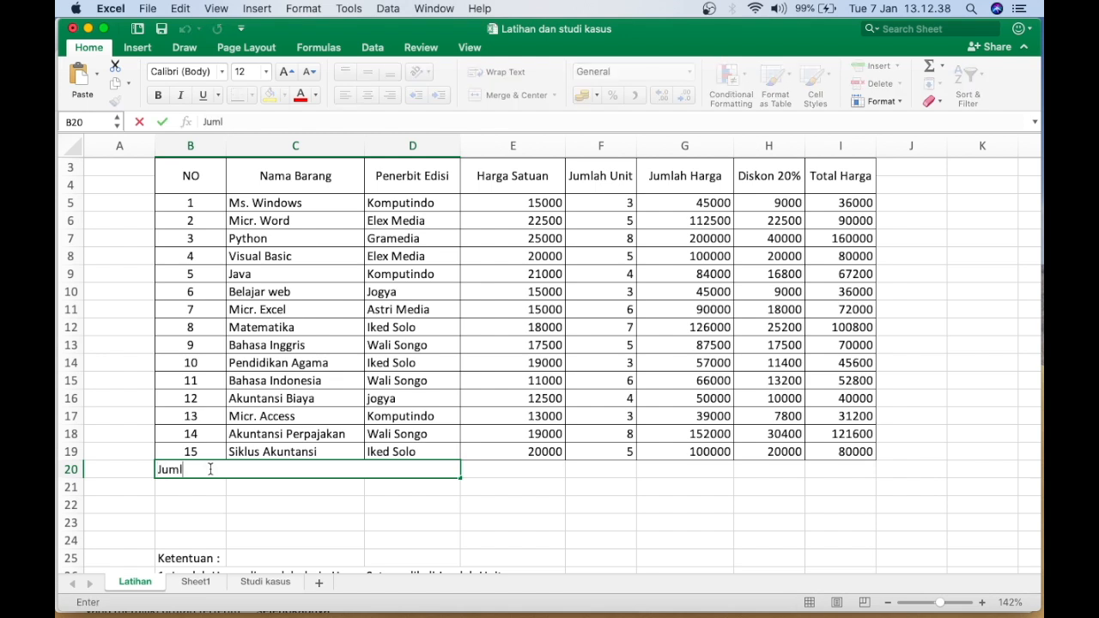
pyautogui.write('ah Keseluruhan')
pyautogui.click(367, 523)
pyautogui.click(478, 473)
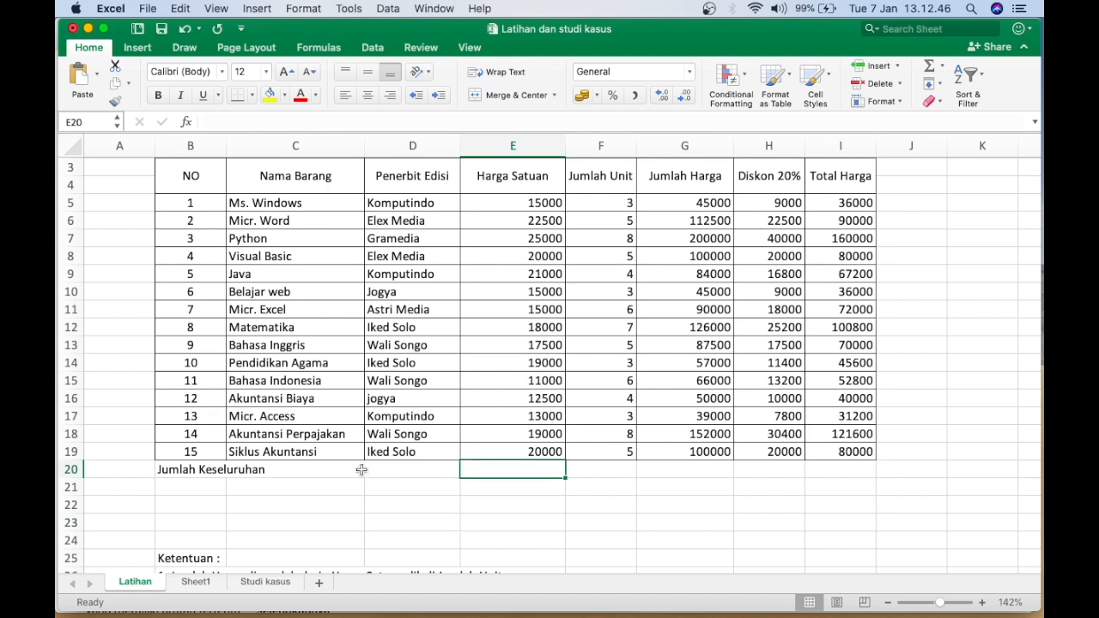
# Step: Apply All Borders to the Jumlah Keseluruhan row across B20:I20
pyautogui.click(207, 470)
pyautogui.click(518, 470)
pyautogui.moveTo(171, 470); pyautogui.dragTo(837, 471)
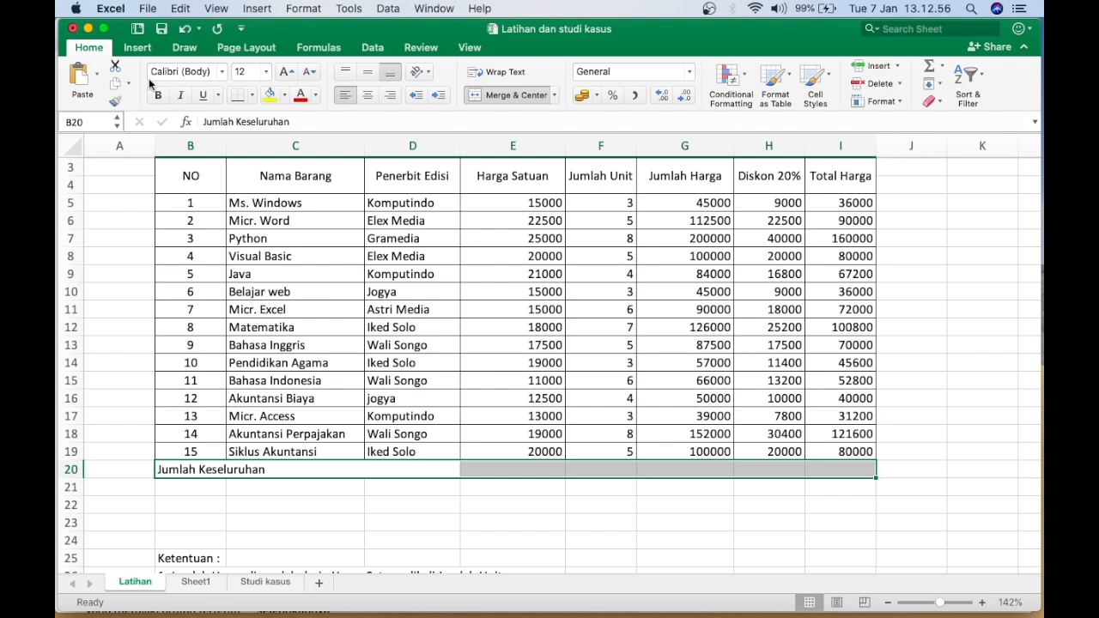
pyautogui.click(252, 95)
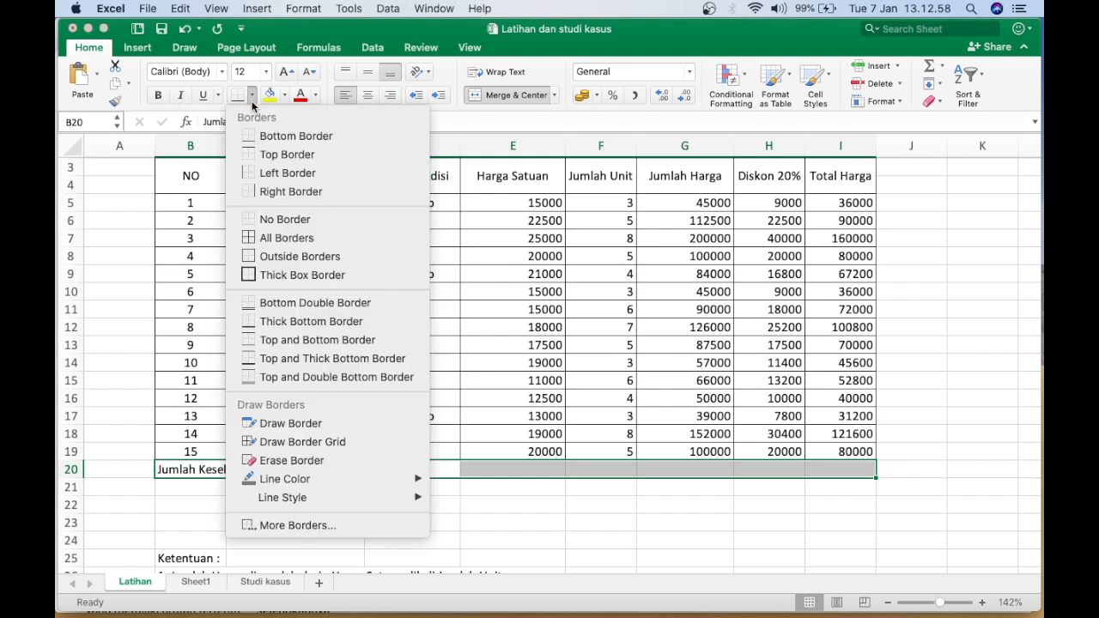
pyautogui.click(285, 238)
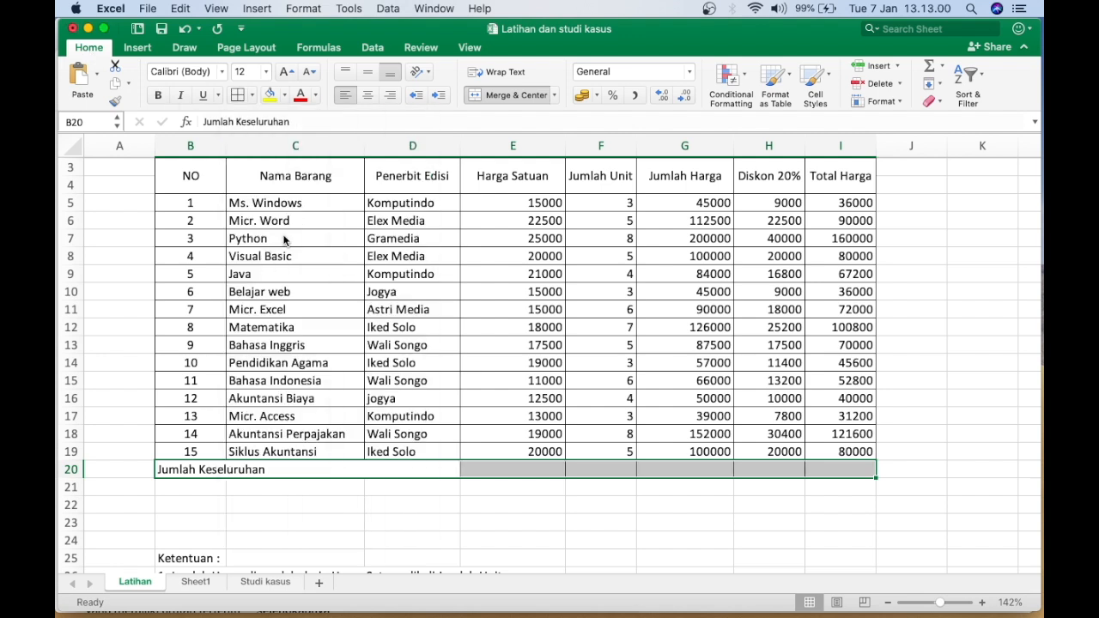
pyautogui.click(388, 525)
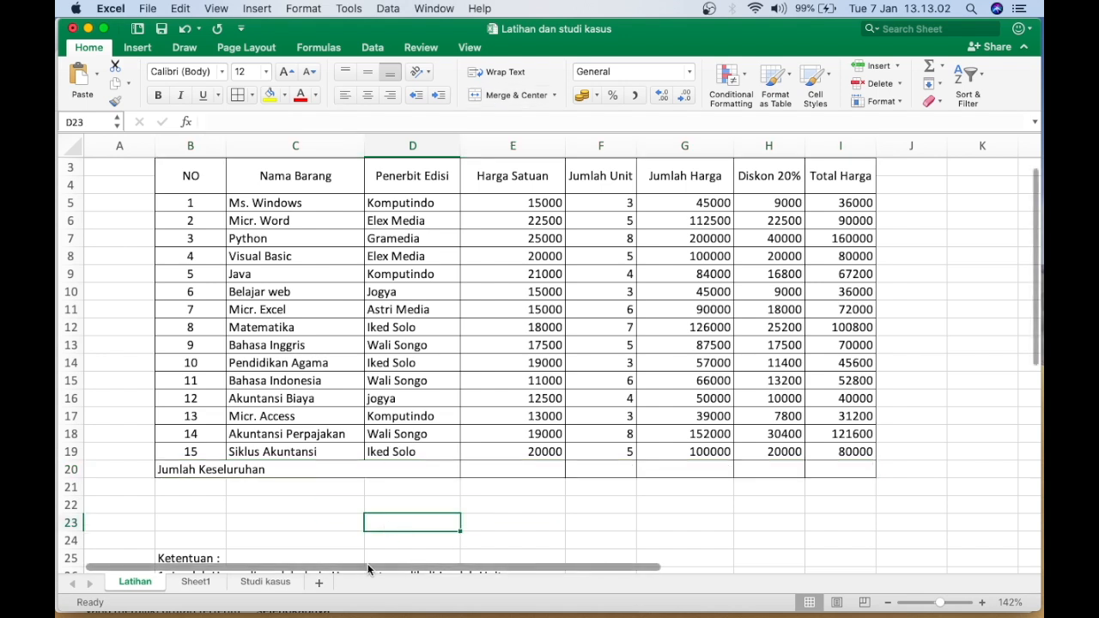
# Step: Try to total Harga Satuan in E20 by adding cells one by one with the formula =E5+E6+E7
pyautogui.click(501, 482)
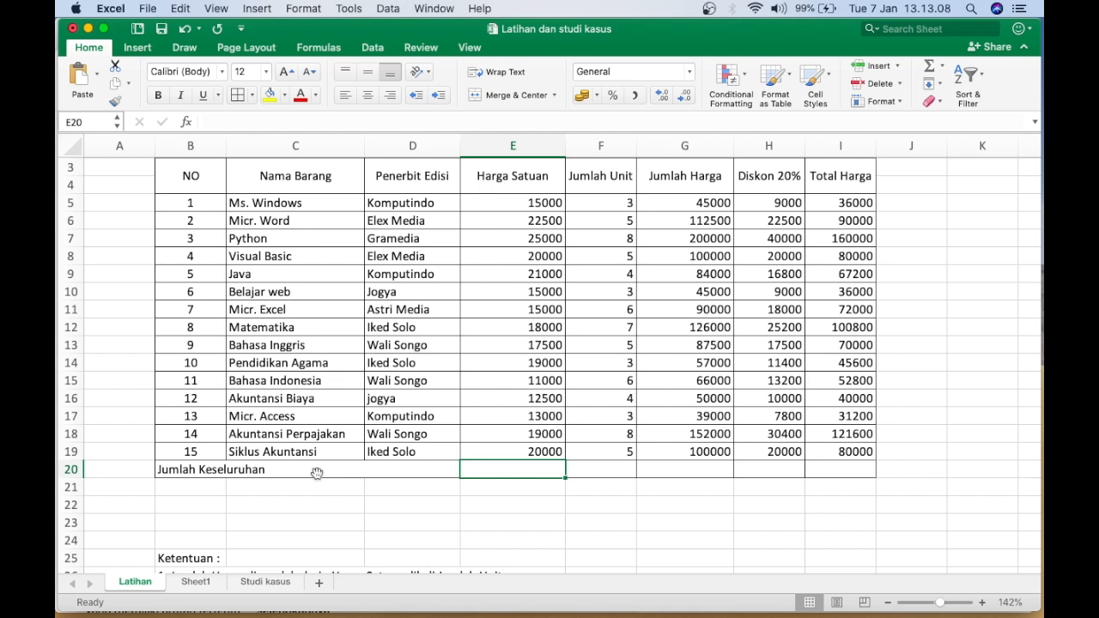
pyautogui.write('=')
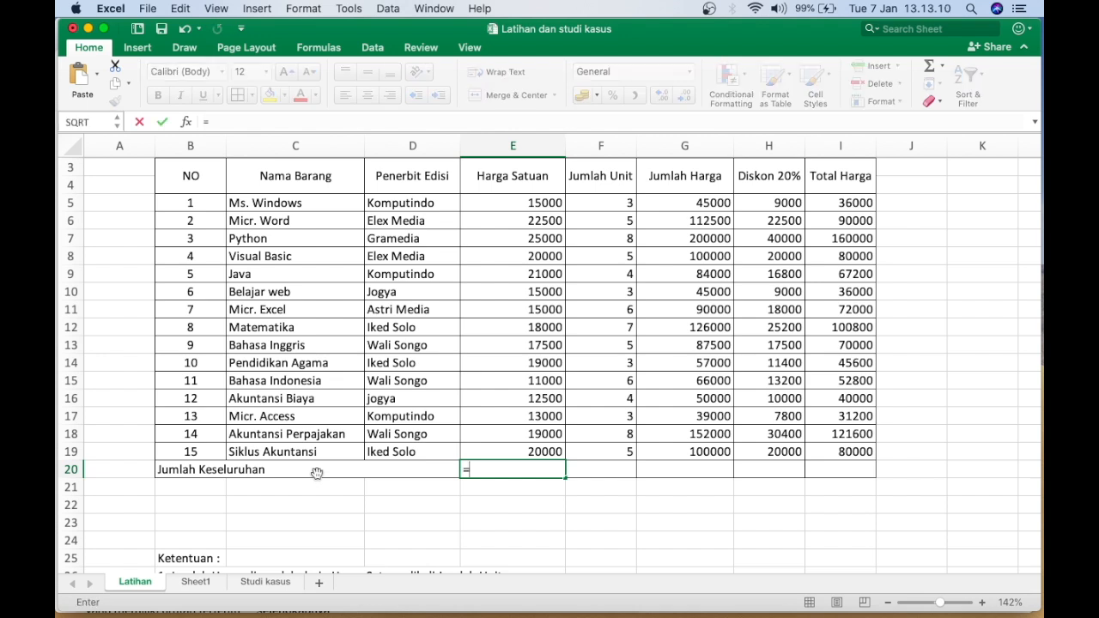
pyautogui.click(484, 198)
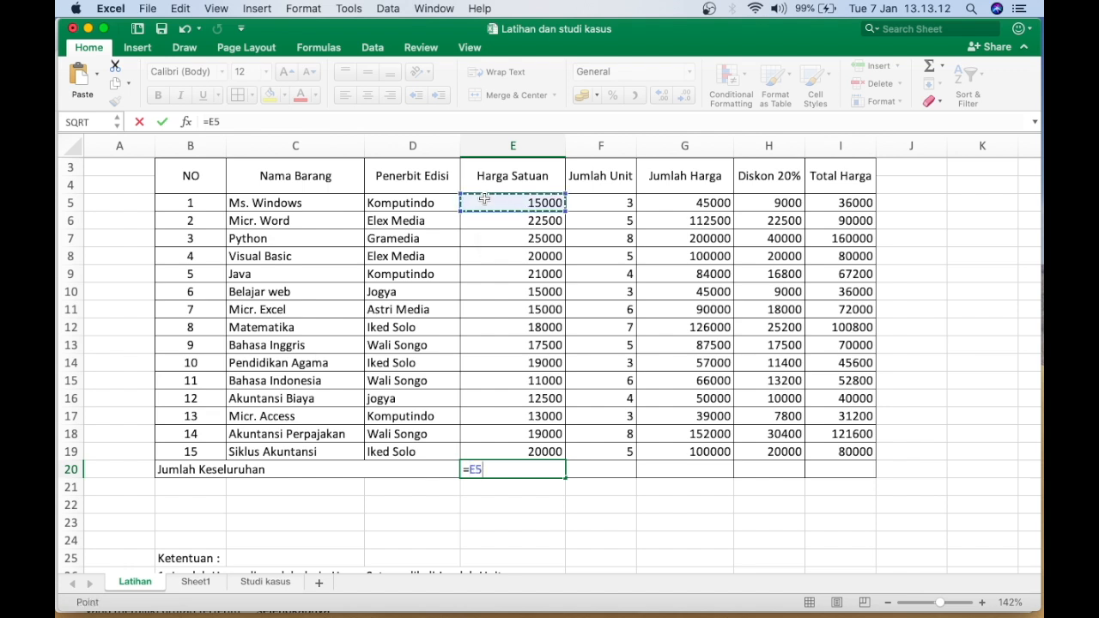
pyautogui.write('+')
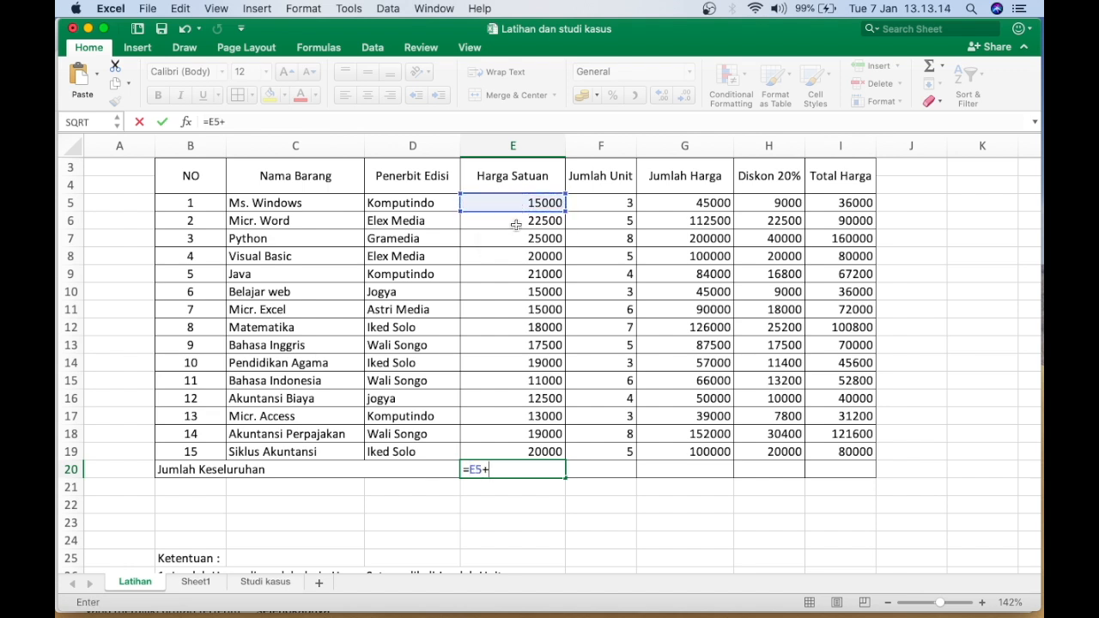
pyautogui.click(516, 223)
pyautogui.write('+')
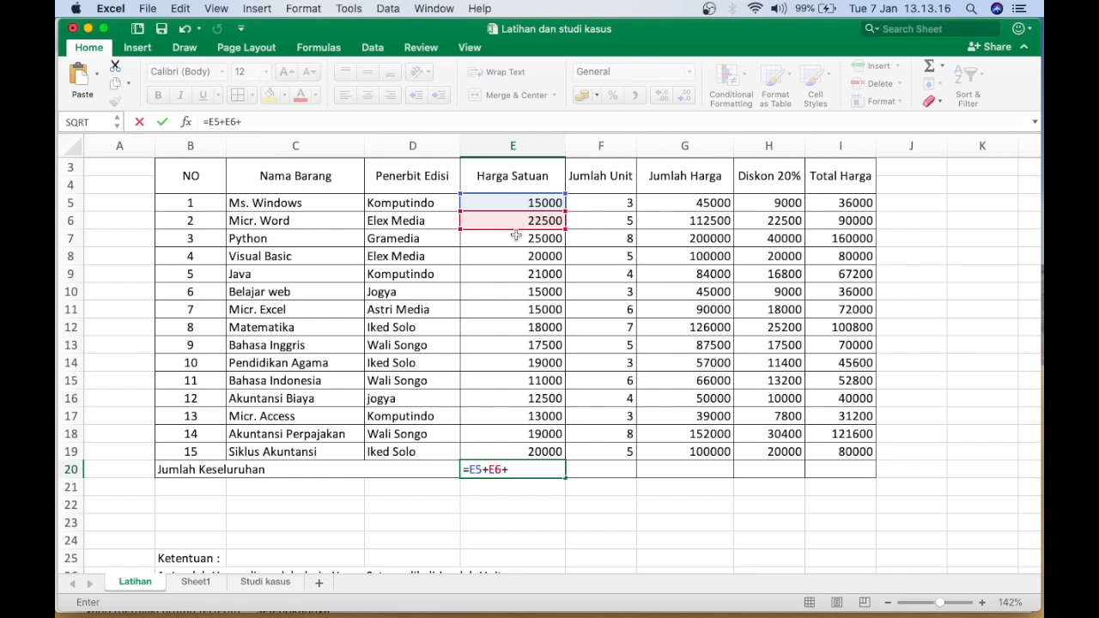
pyautogui.click(516, 235)
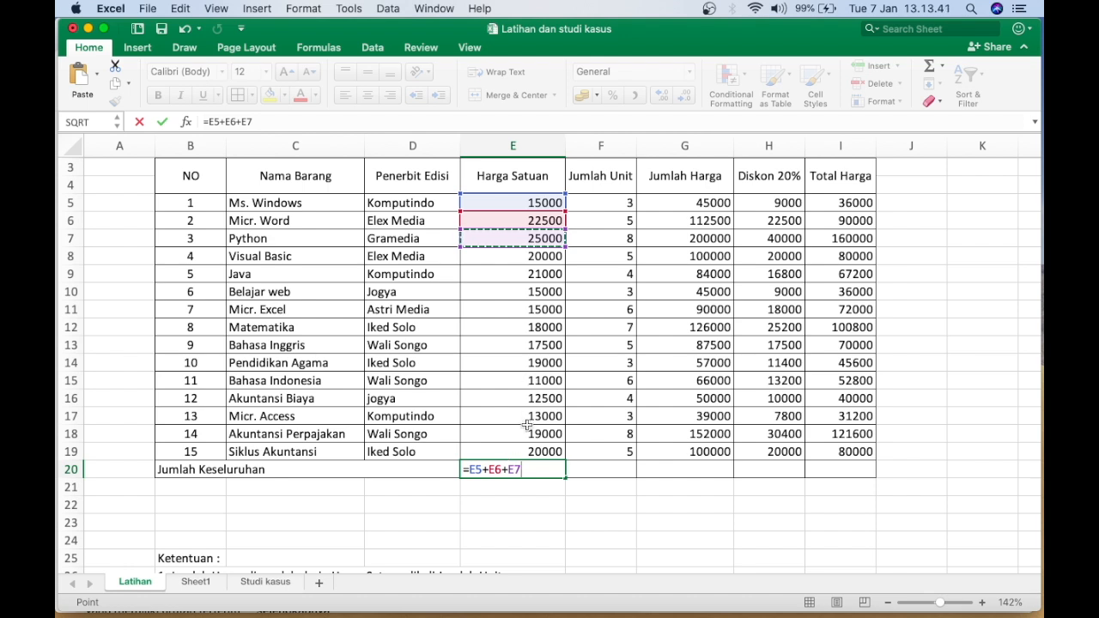
pyautogui.press('BackSpace')
pyautogui.press('BackSpace')
pyautogui.press('BackSpace')
pyautogui.press('BackSpace')
pyautogui.press('BackSpace')
pyautogui.press('BackSpace')
pyautogui.press('BackSpace')
pyautogui.press('BackSpace')
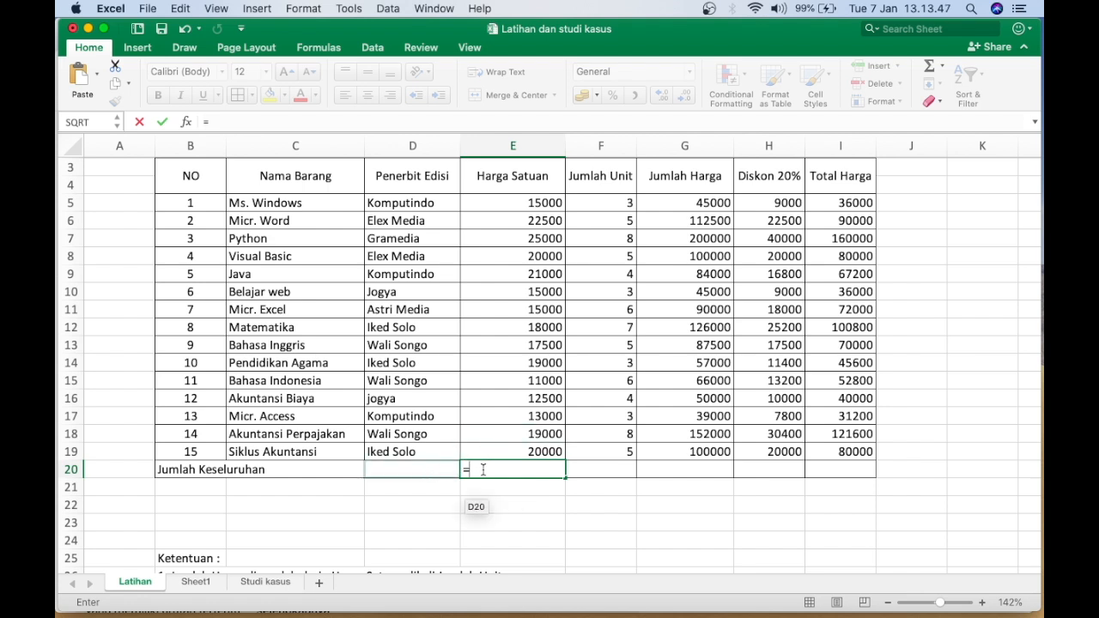
pyautogui.write('su')
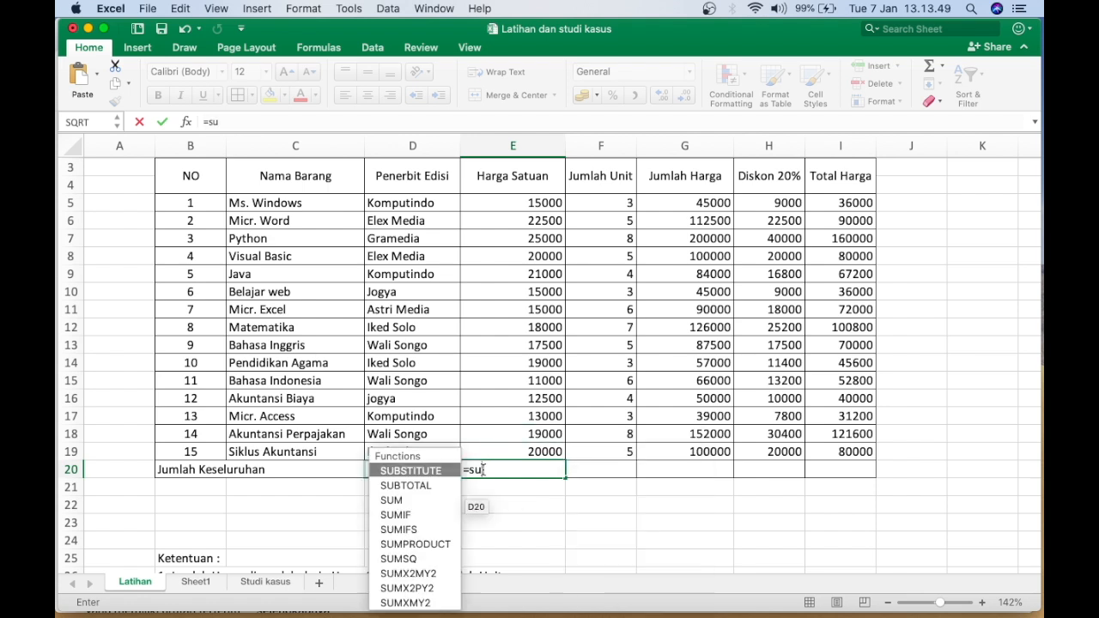
pyautogui.write('m(')
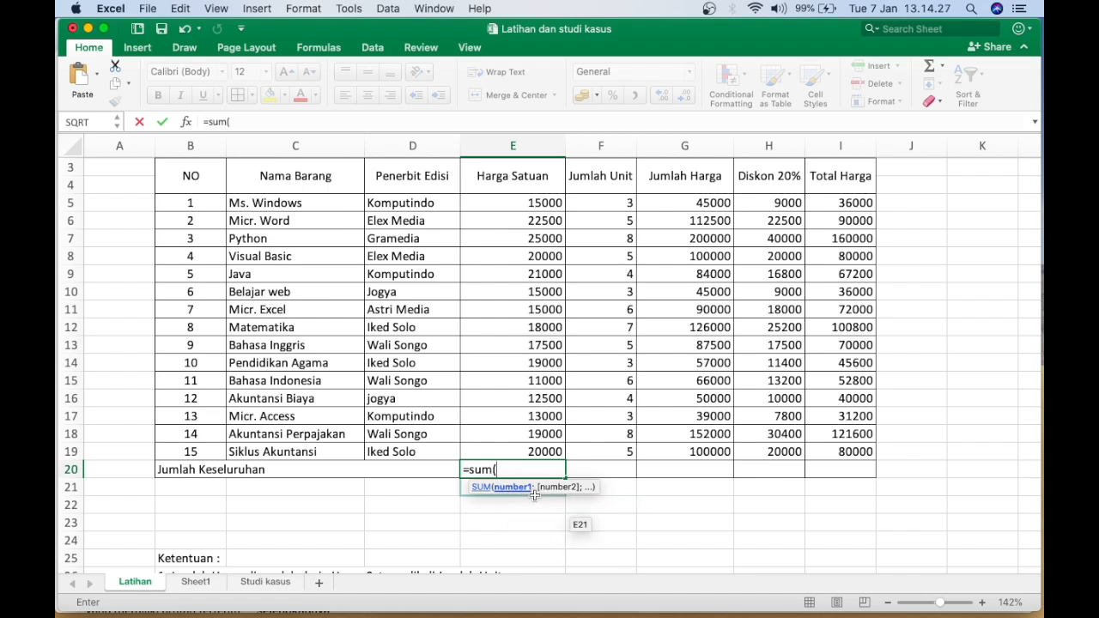
pyautogui.press('BackSpace')
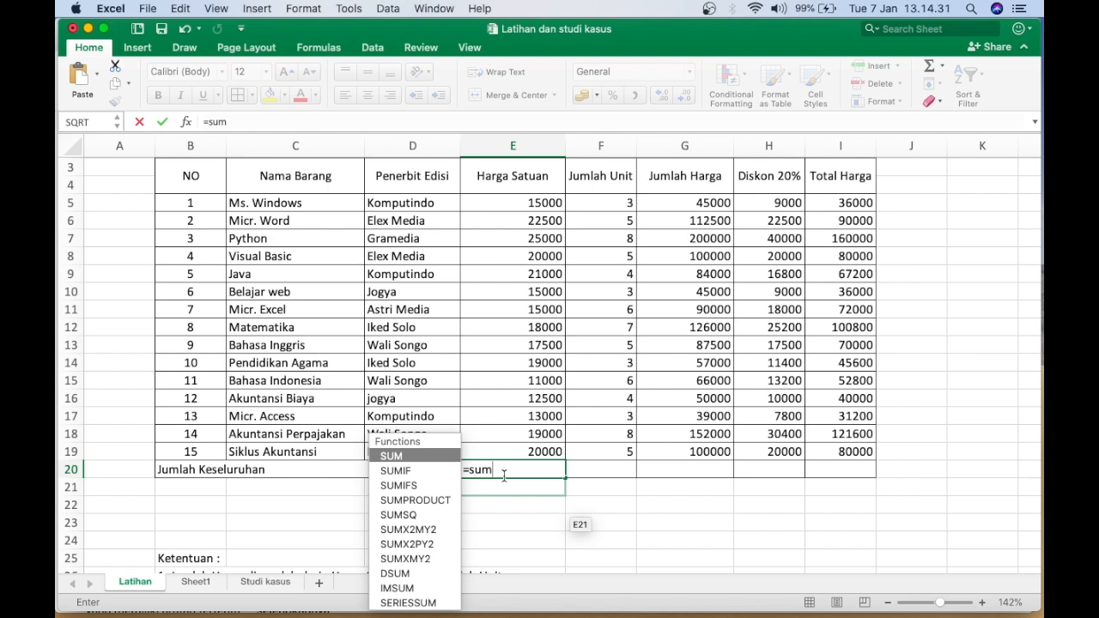
pyautogui.write('(')
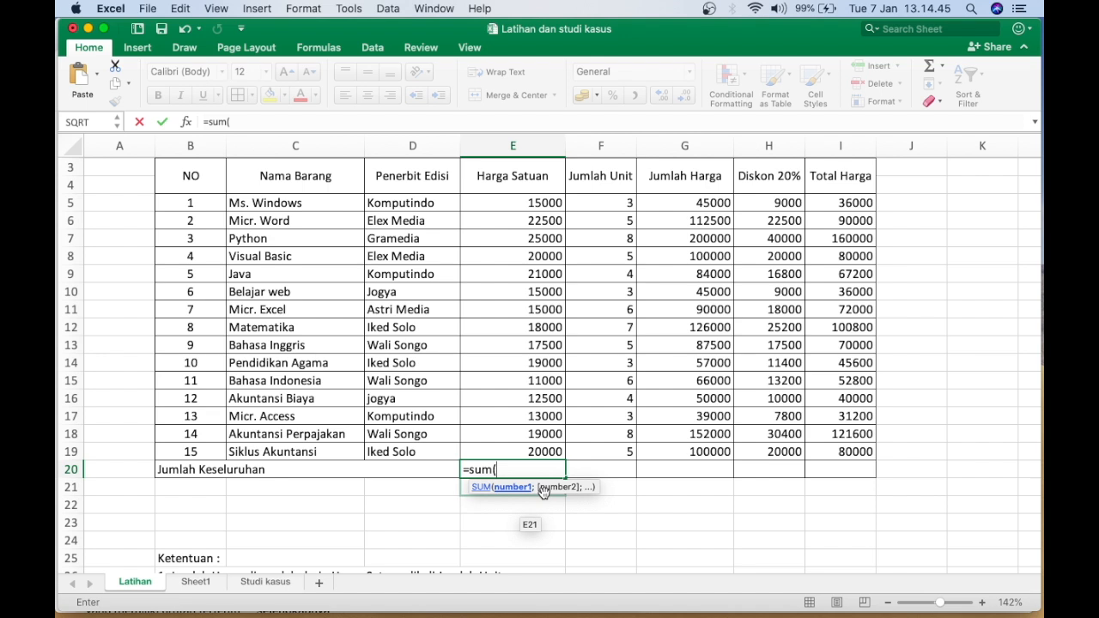
pyautogui.press('BackSpace')
pyautogui.press('BackSpace')
pyautogui.press('BackSpace')
pyautogui.press('BackSpace')
pyautogui.press('BackSpace')
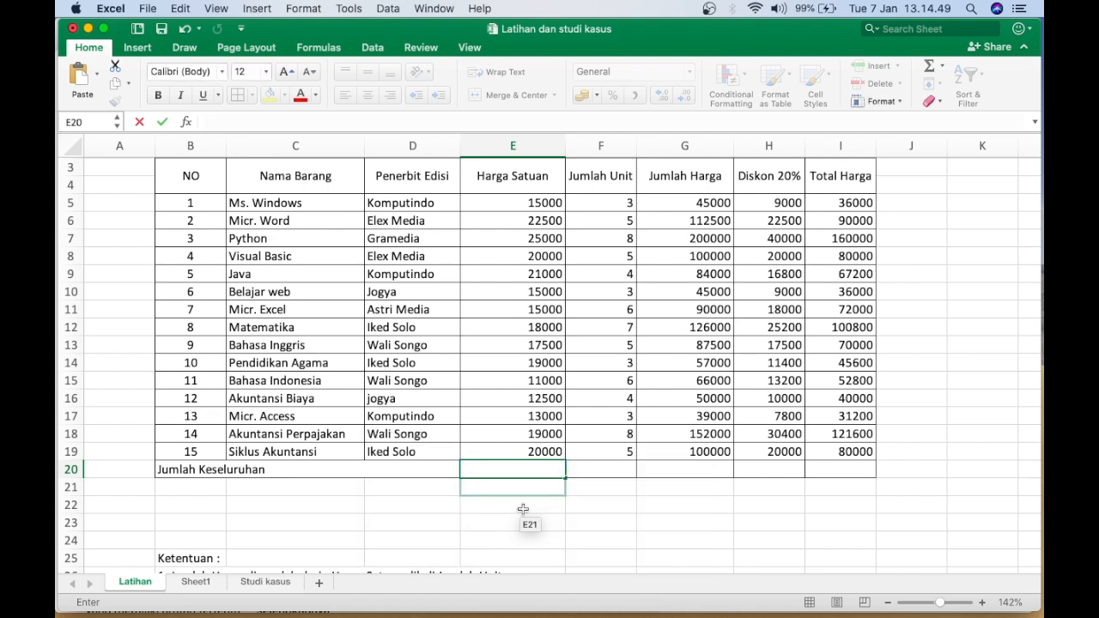
# Step: Write the sample SUM arguments "number1;number2.." in E22 and delete them again
pyautogui.click(515, 507)
pyautogui.write('number1')
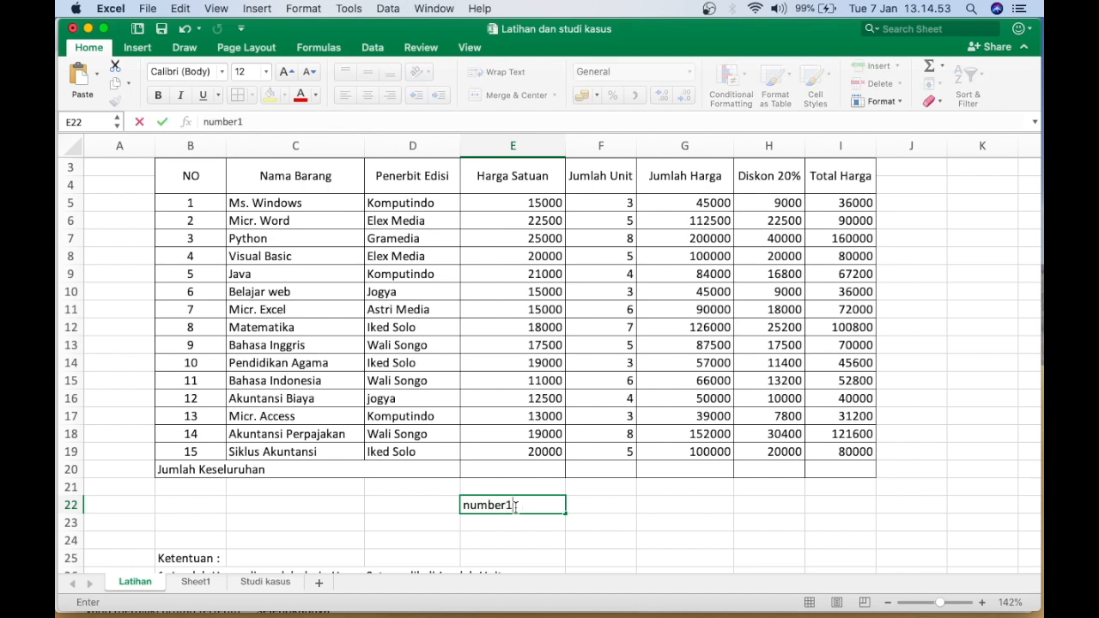
pyautogui.write(';number2...')
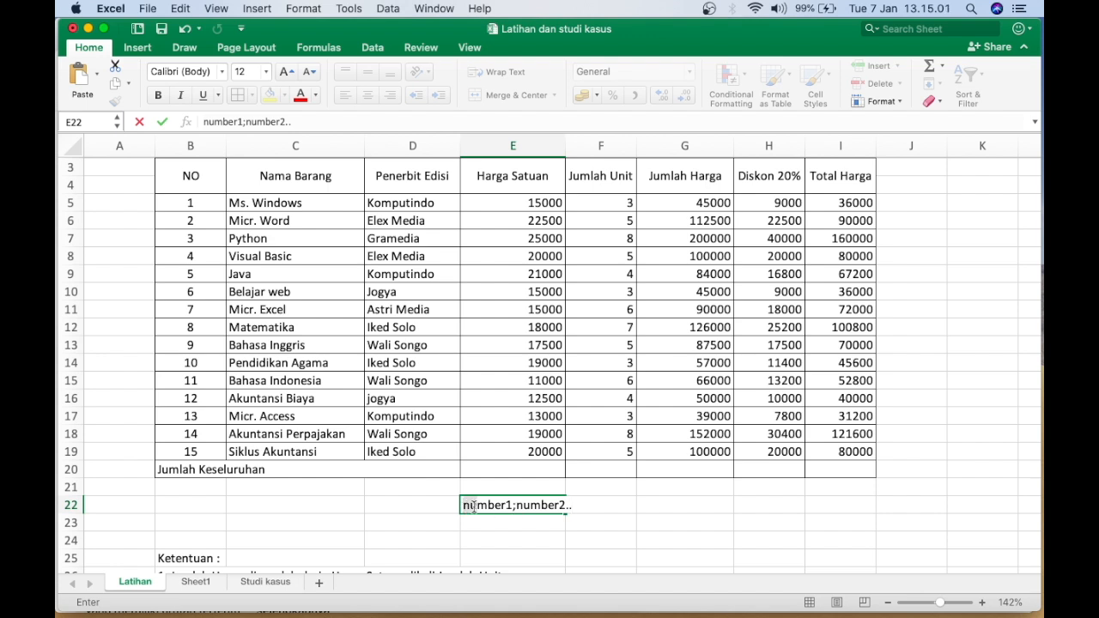
pyautogui.moveTo(543, 509); pyautogui.dragTo(575, 506)
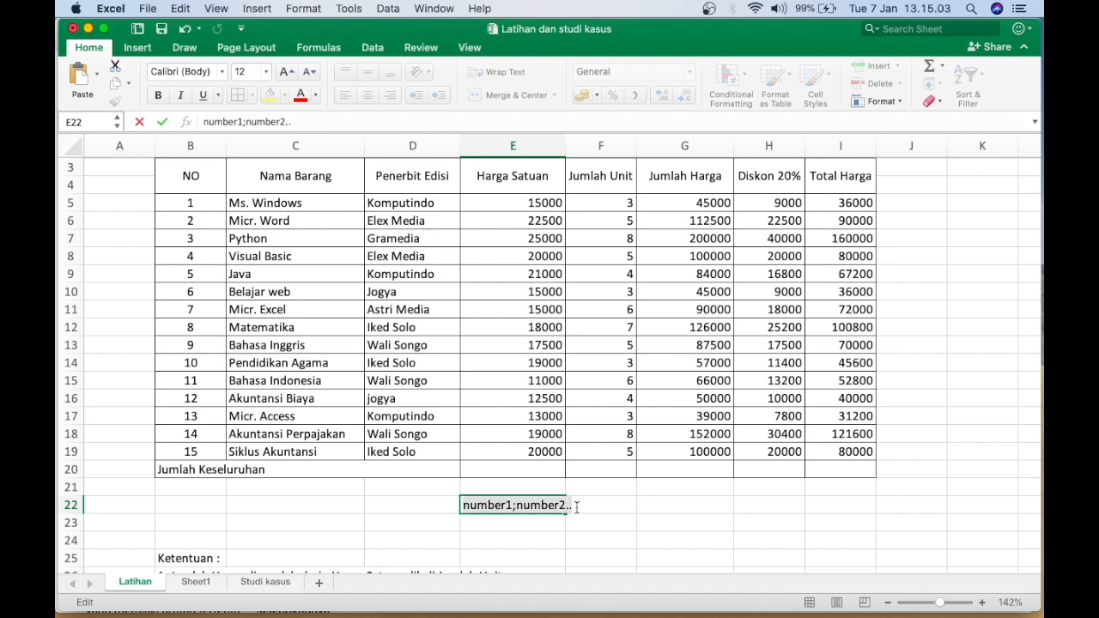
pyautogui.press('BackSpace')
pyautogui.click(508, 489)
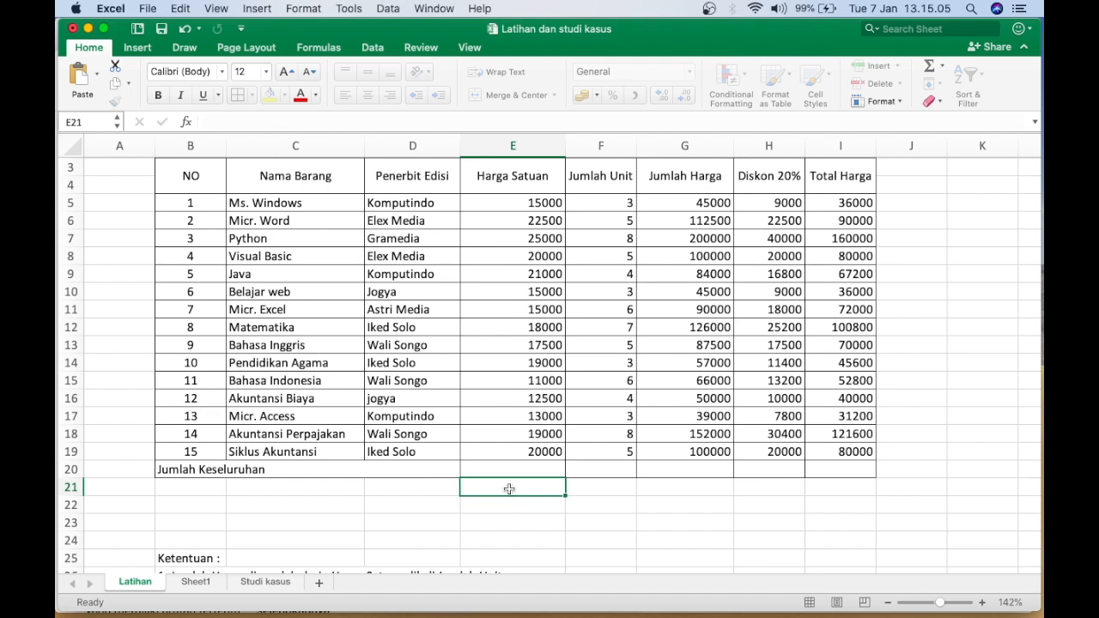
pyautogui.write('=')
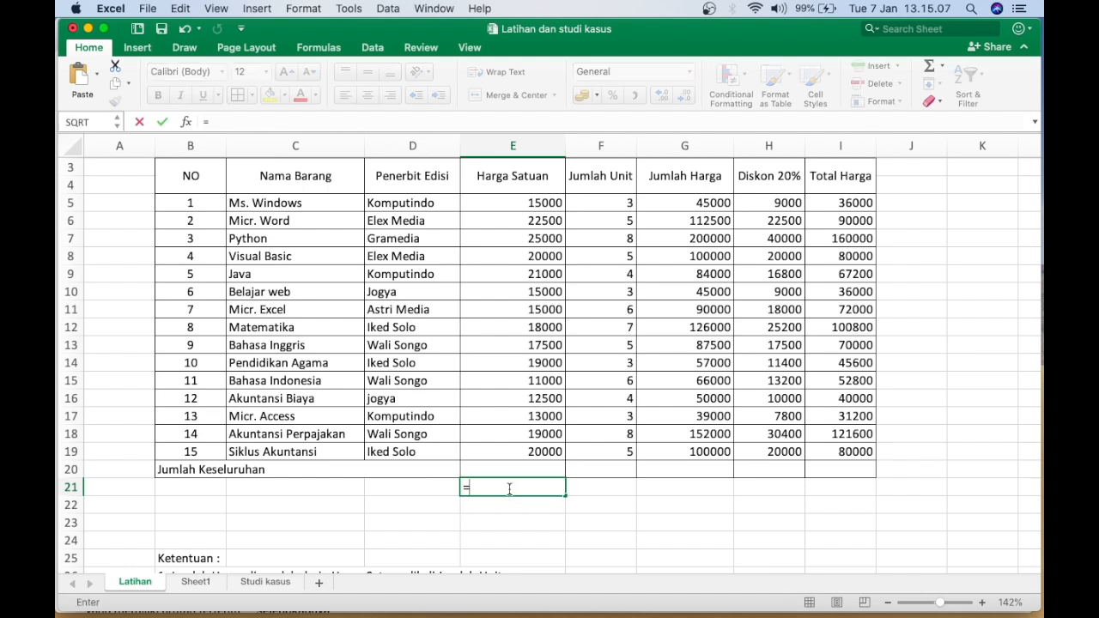
pyautogui.write('sum(')
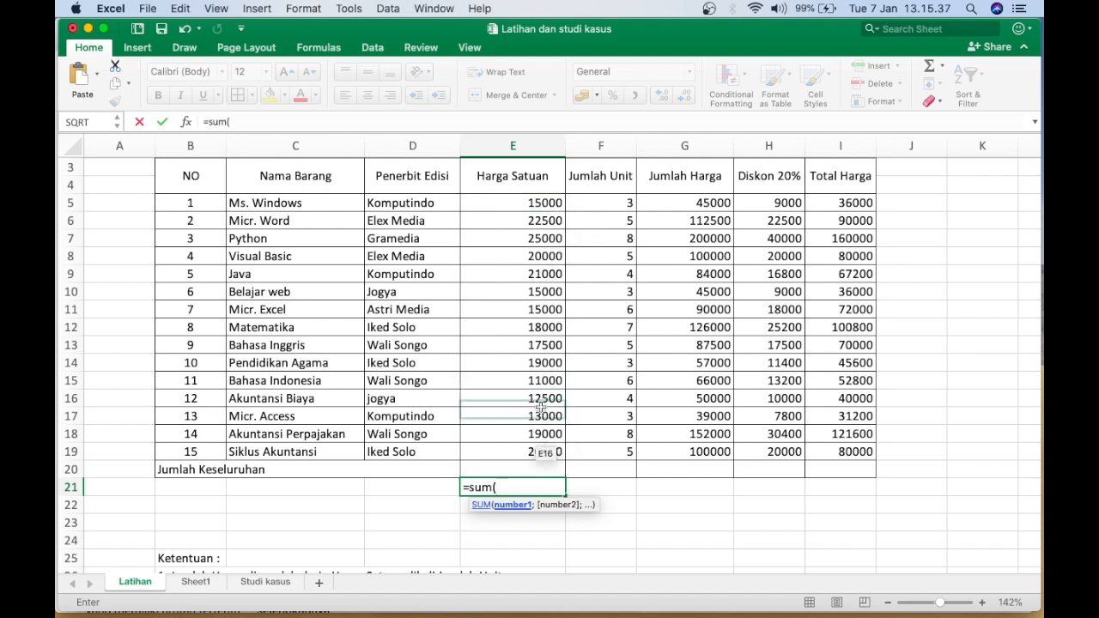
pyautogui.press('BackSpace')
pyautogui.press('BackSpace')
pyautogui.press('BackSpace')
pyautogui.press('BackSpace')
pyautogui.press('BackSpace')
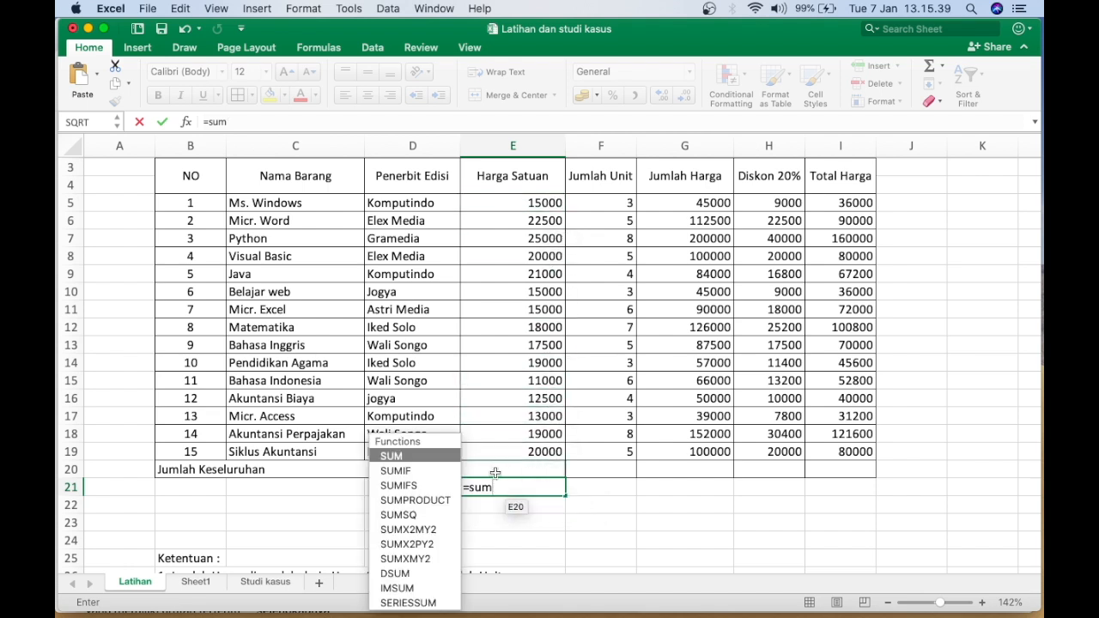
pyautogui.click(466, 540)
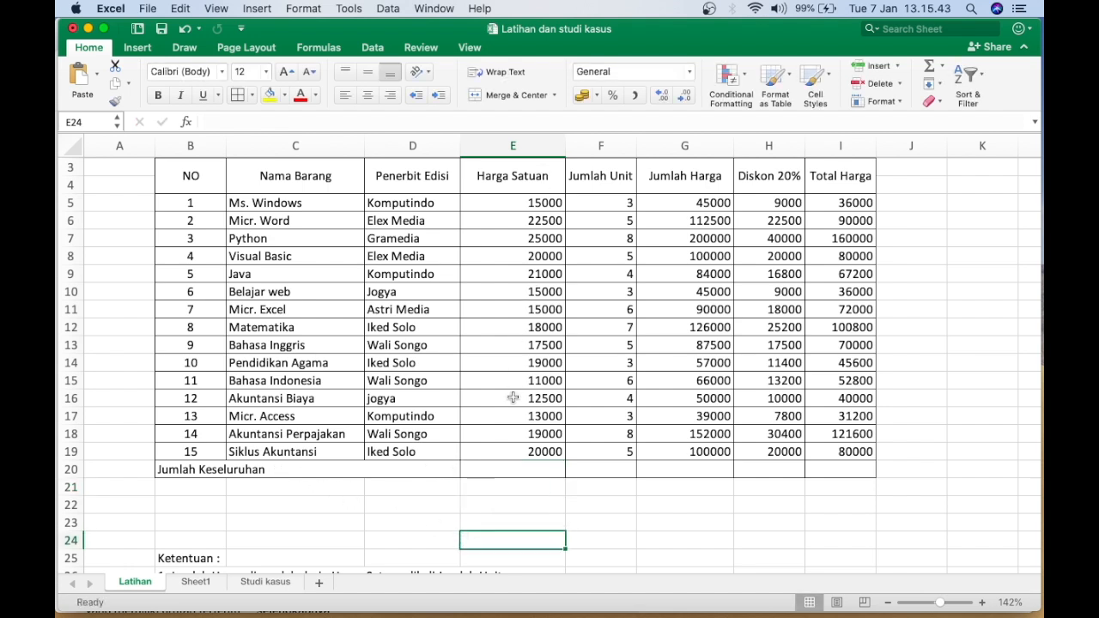
# Step: Total the Harga Satuan column in the Jumlah Keseluruhan row at E20 with the formula =sum(E5:E19)
pyautogui.moveTo(527, 204); pyautogui.dragTo(518, 449)
pyautogui.click(500, 469)
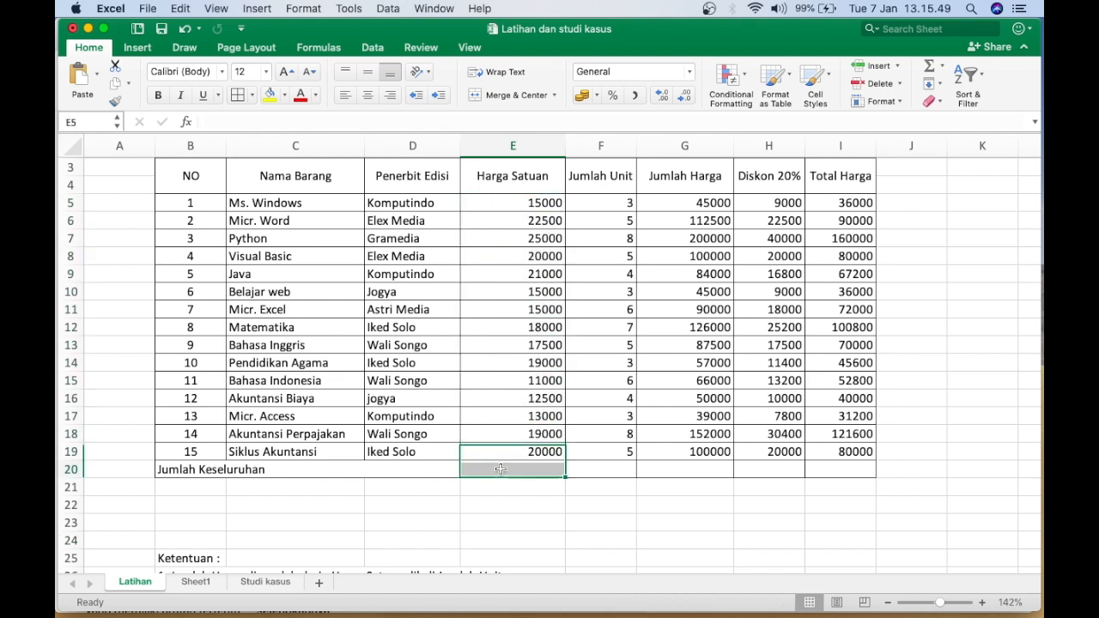
pyautogui.write('=sum')
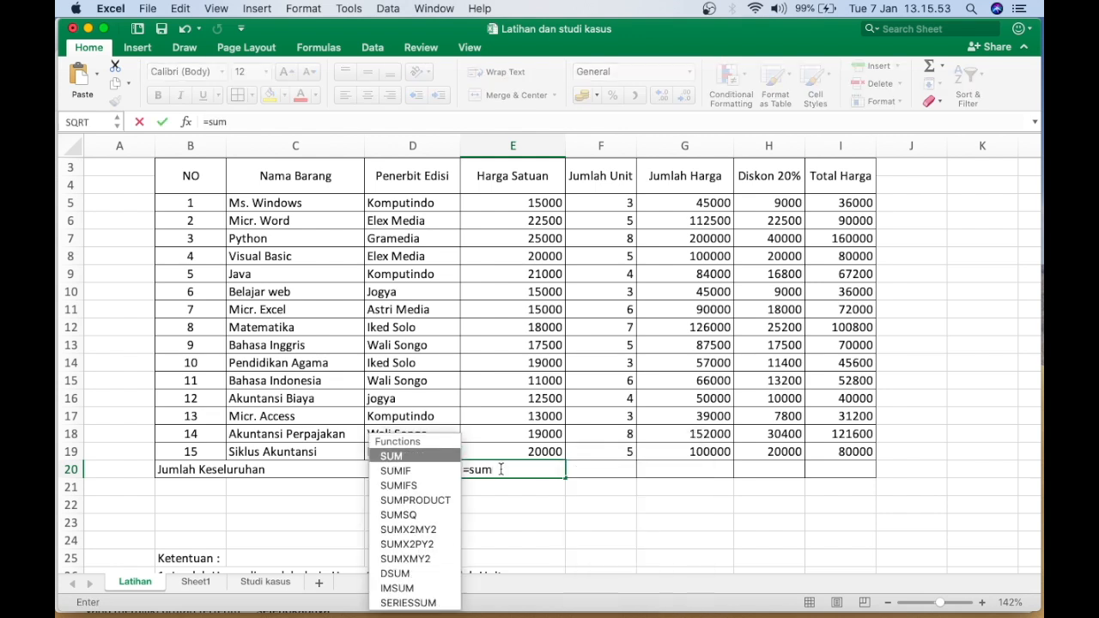
pyautogui.write('(')
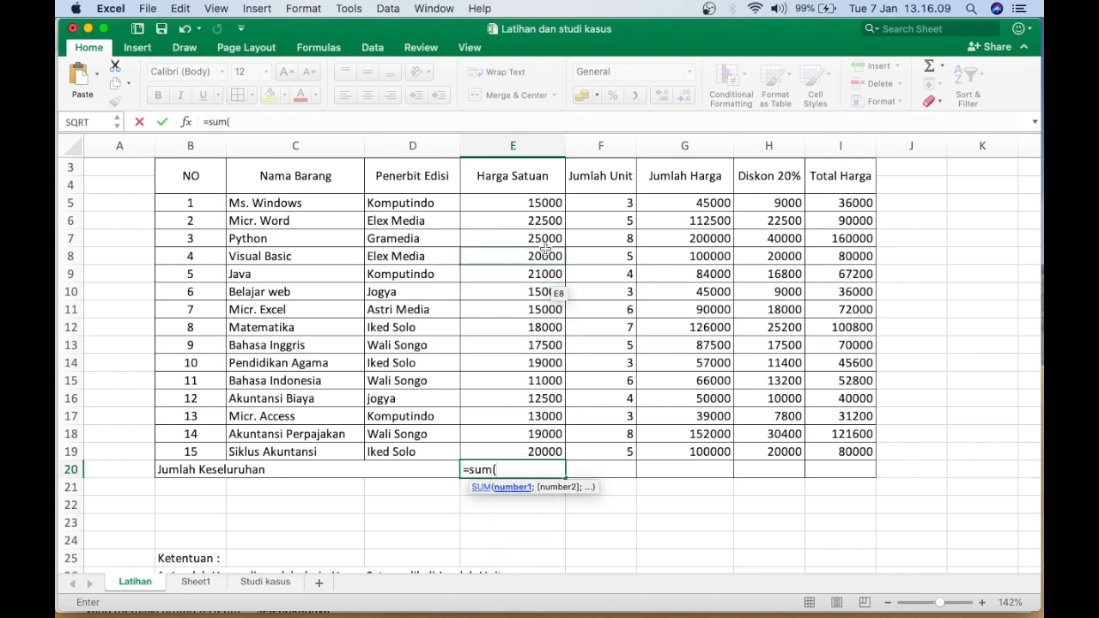
pyautogui.moveTo(544, 204); pyautogui.dragTo(537, 447)
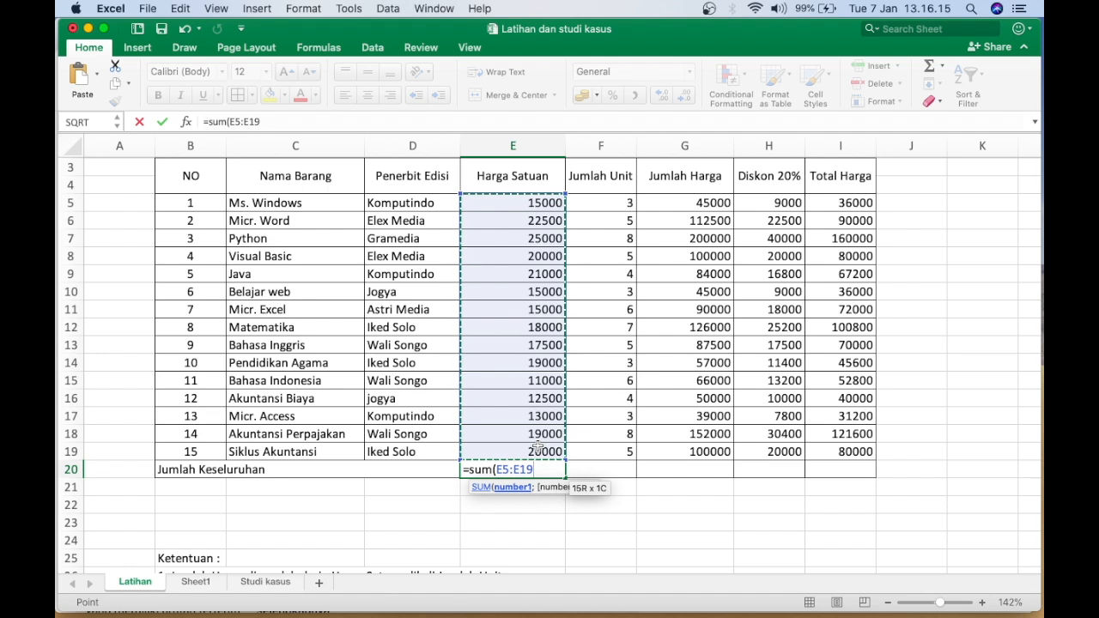
pyautogui.moveTo(537, 446); pyautogui.dragTo(538, 446)
pyautogui.write(')')
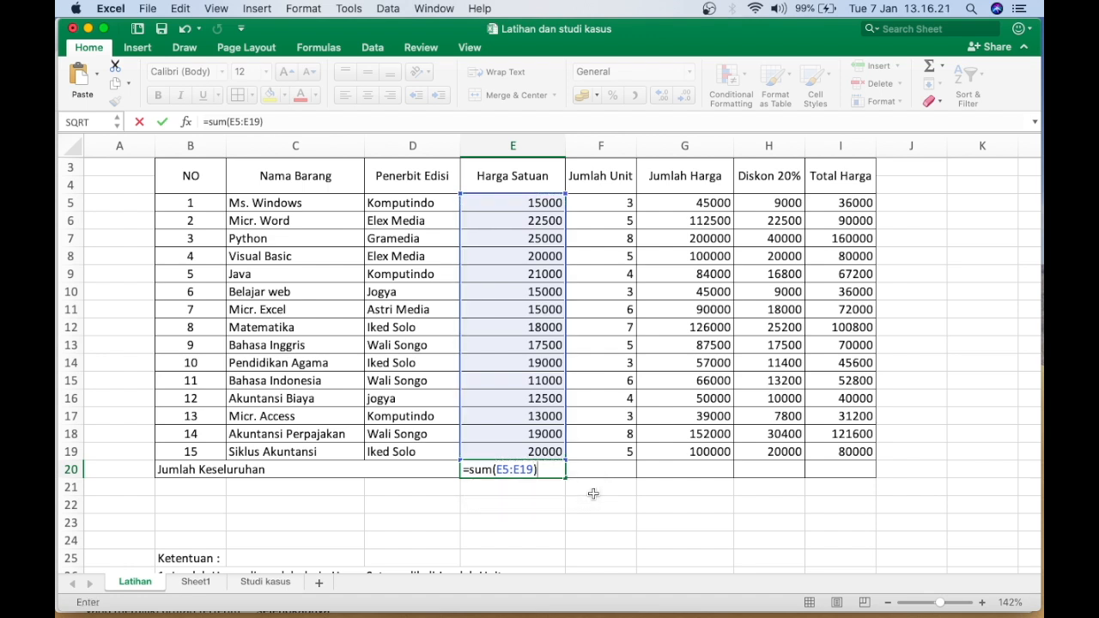
pyautogui.click(488, 470)
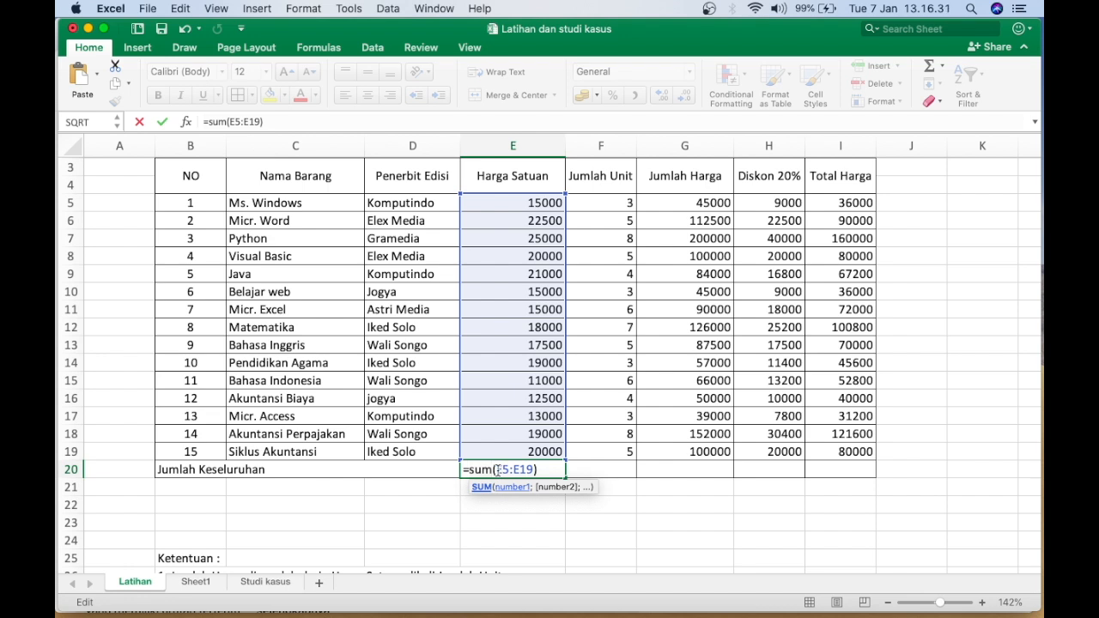
pyautogui.doubleClick(507, 470)
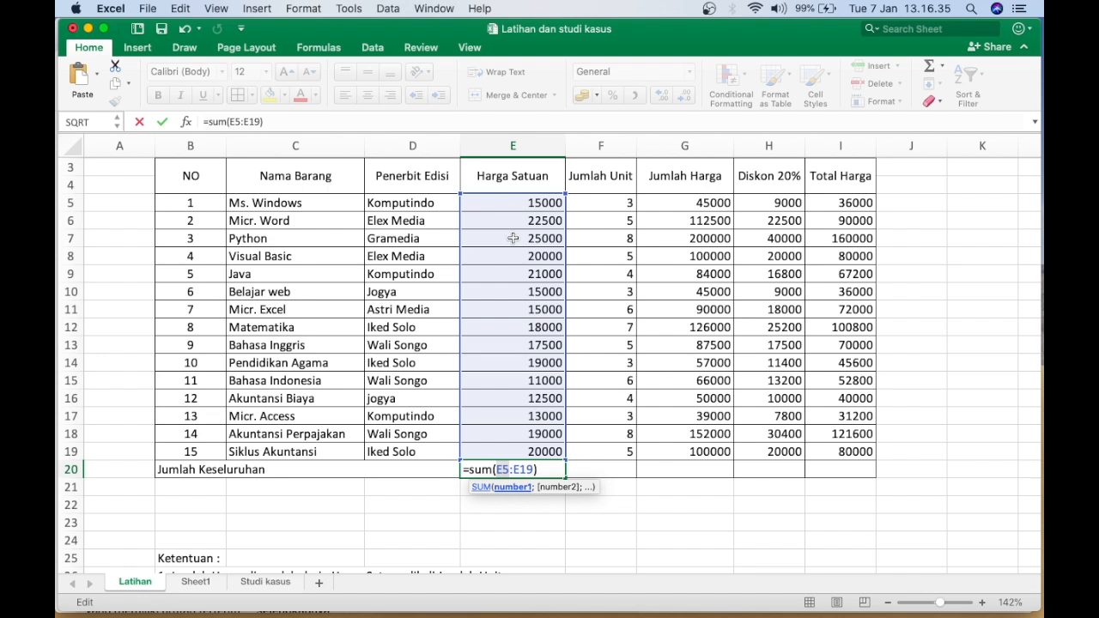
pyautogui.moveTo(514, 470); pyautogui.dragTo(532, 470)
pyautogui.click(548, 469)
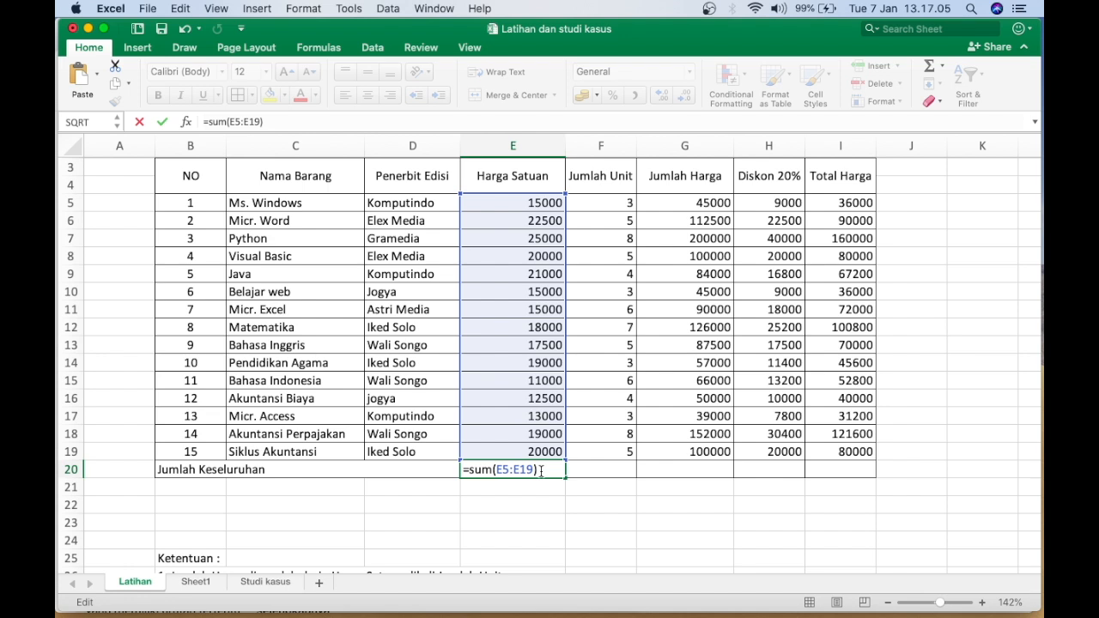
pyautogui.press('Return')
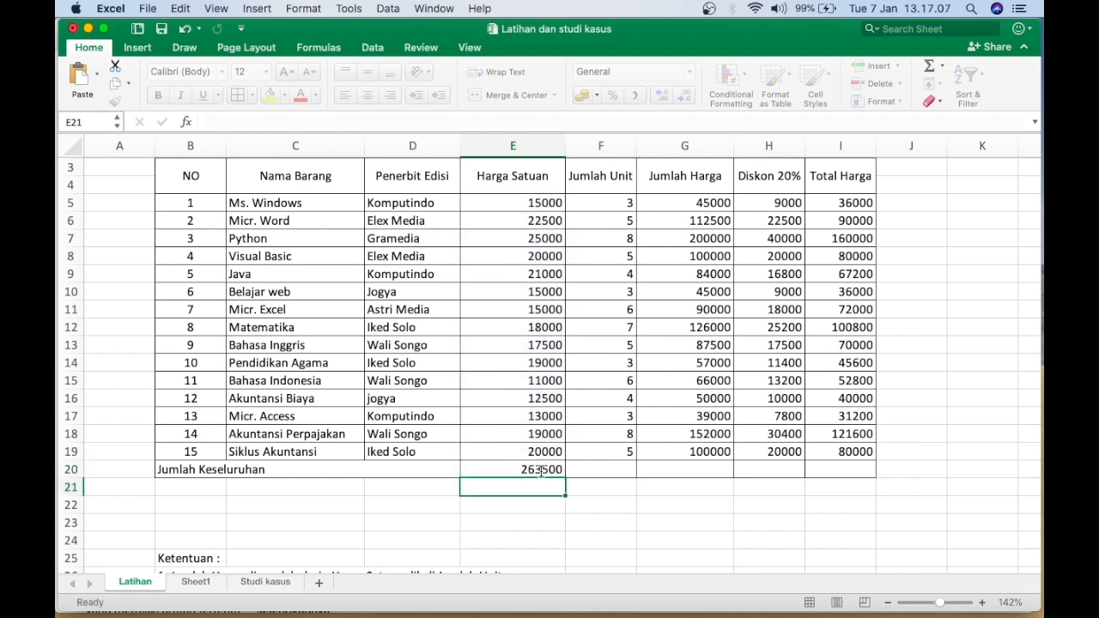
# Step: Total the Jumlah Unit column in the Jumlah Keseluruhan row at F20 with the formula =sum(F5:F19)
pyautogui.click(581, 470)
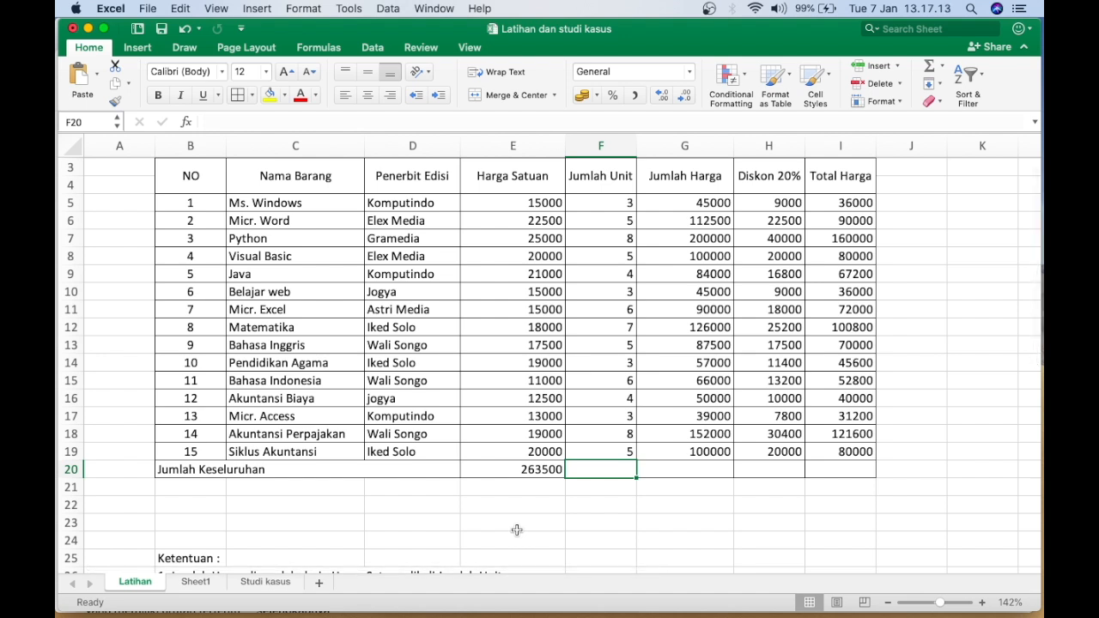
pyautogui.write('=sum')
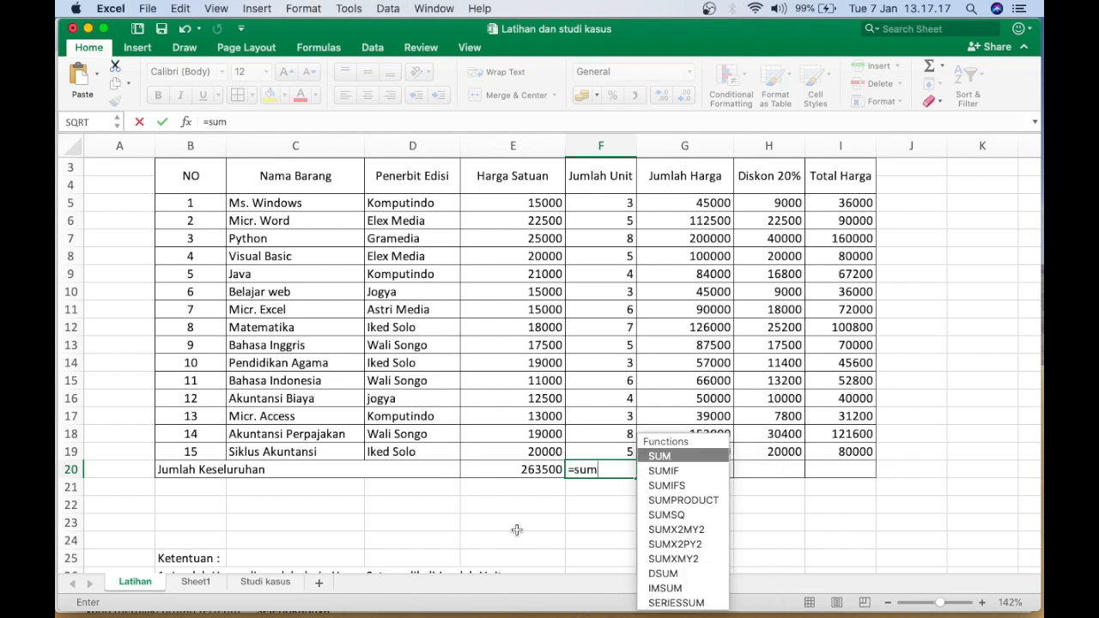
pyautogui.write('(')
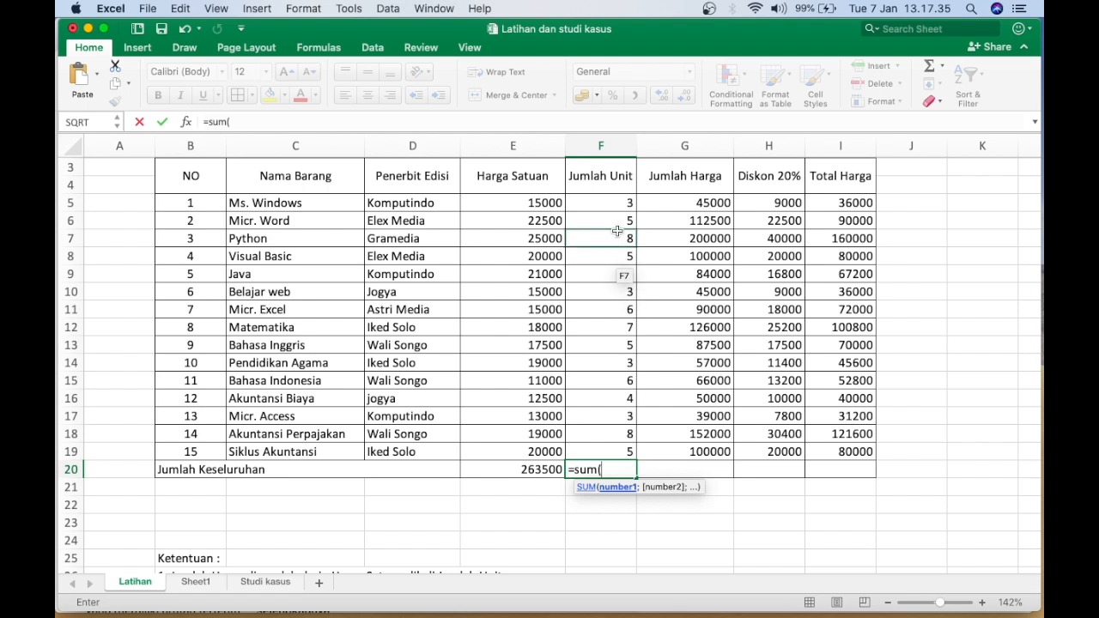
pyautogui.moveTo(626, 206); pyautogui.dragTo(606, 452)
pyautogui.write(')')
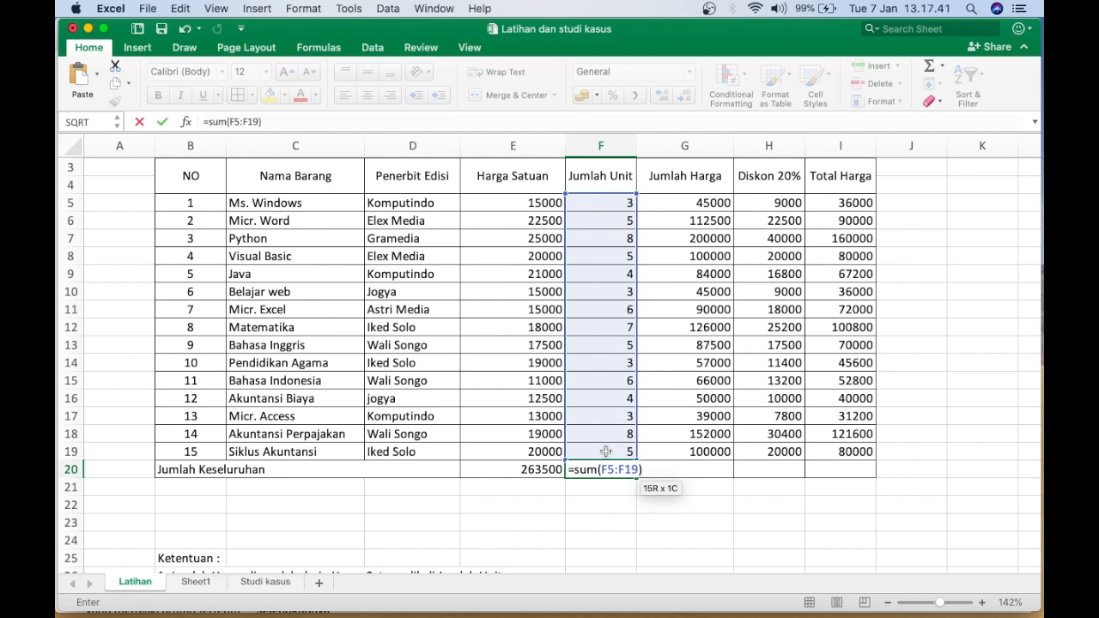
pyautogui.press('Return')
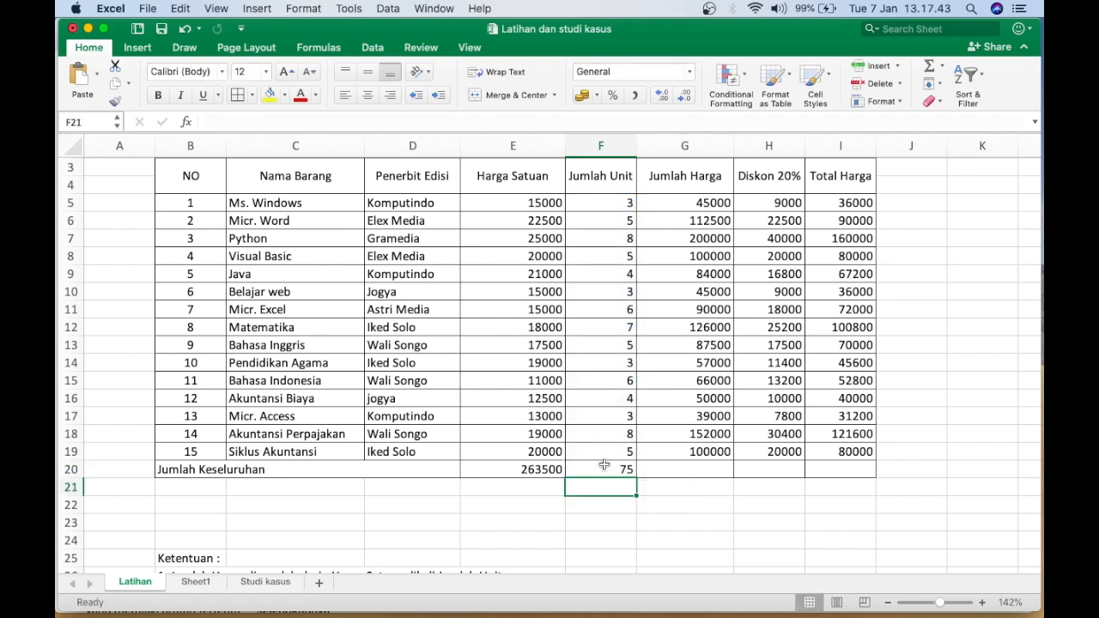
# Step: Inspect the SUM formula and its referenced range in F20, the Jumlah Unit total
pyautogui.click(604, 465)
pyautogui.doubleClick(603, 464)
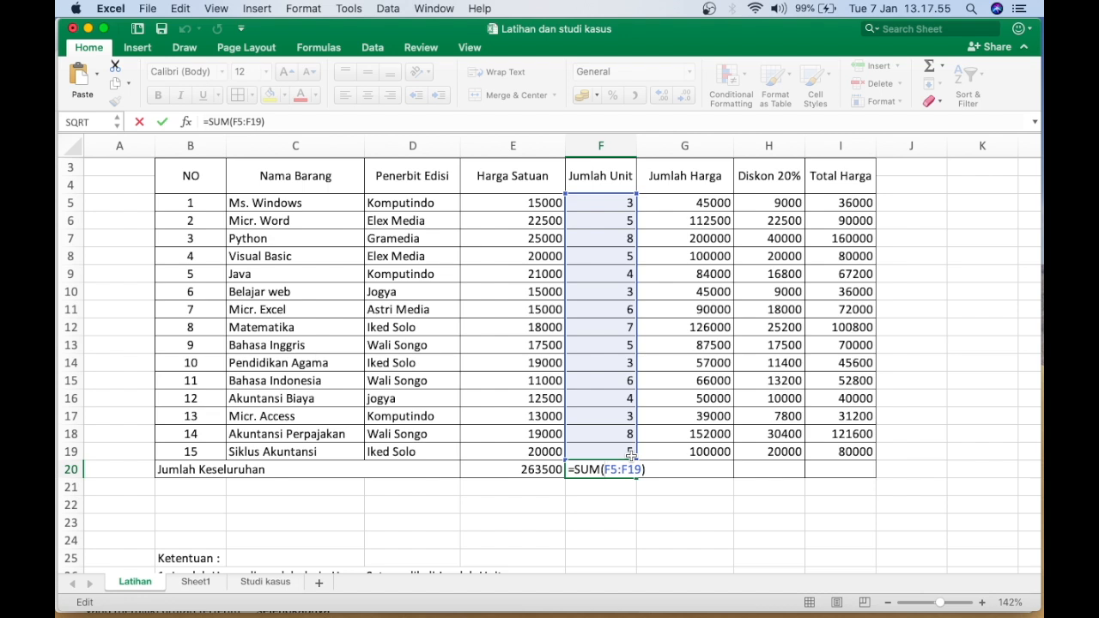
pyautogui.press('Return')
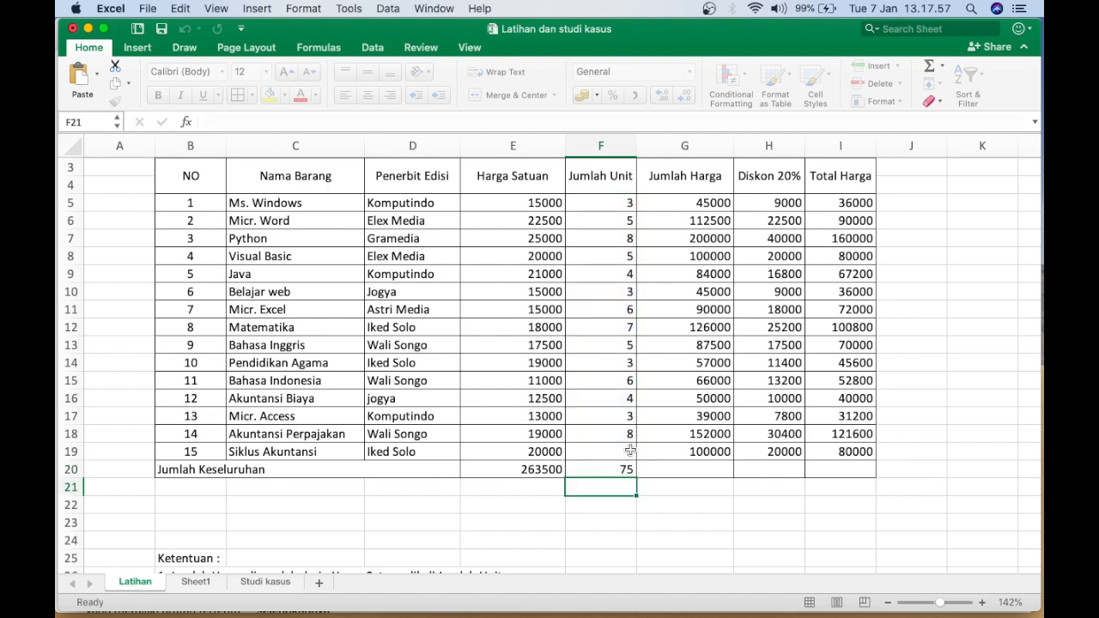
# Step: Total the Jumlah Harga column in the Jumlah Keseluruhan row at G20 with =sum(G5:G19) and check the formula's range
pyautogui.click(684, 471)
pyautogui.write('=s')
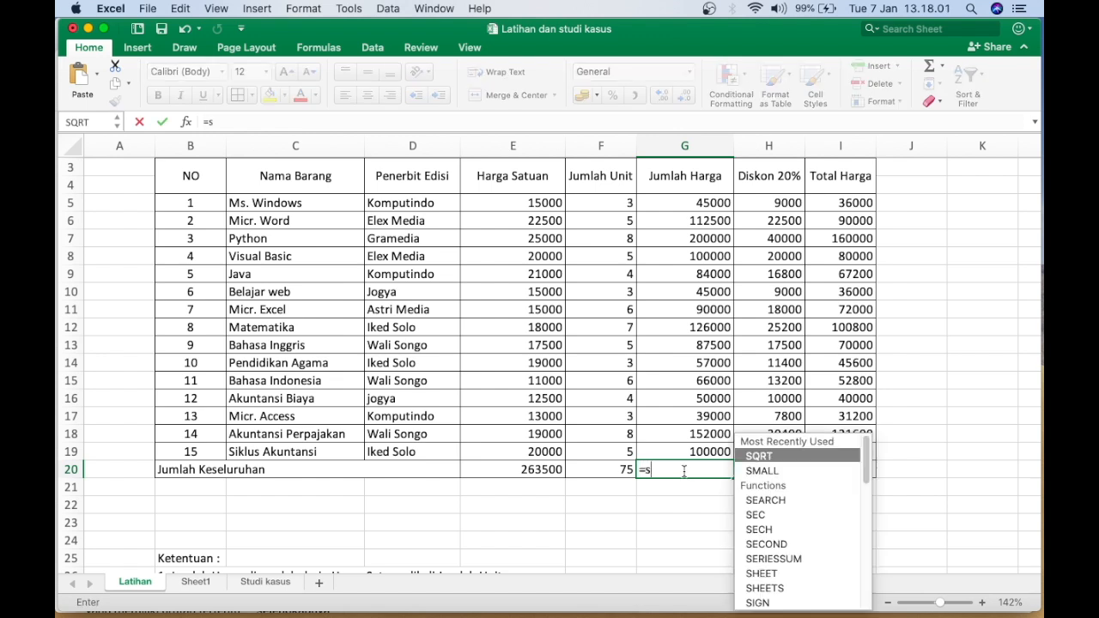
pyautogui.write('um(')
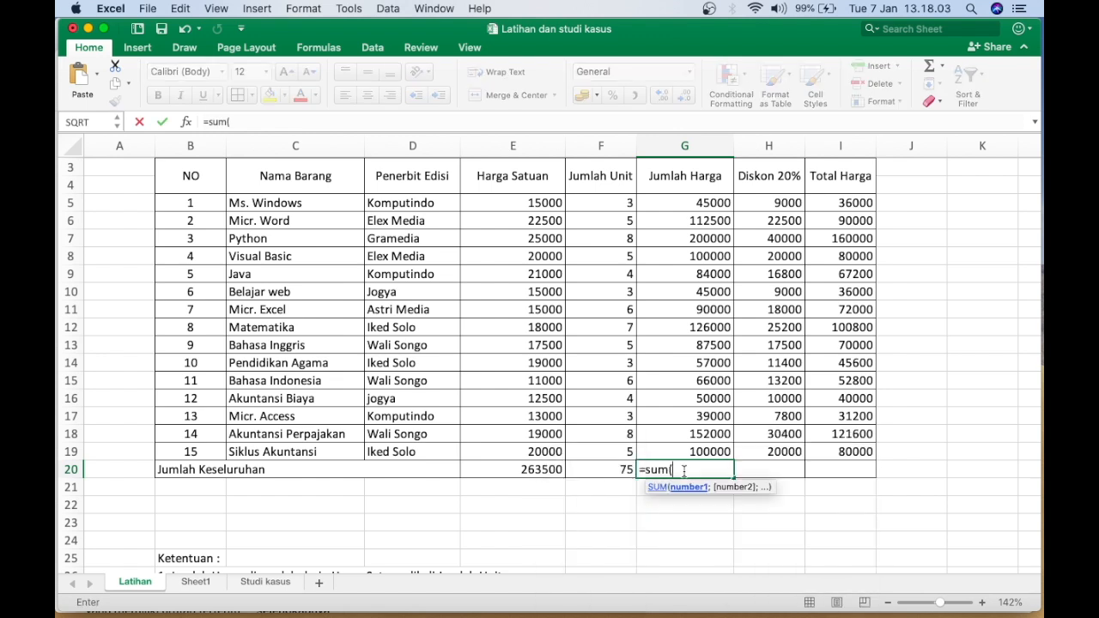
pyautogui.moveTo(721, 202); pyautogui.dragTo(712, 452)
pyautogui.press('Return')
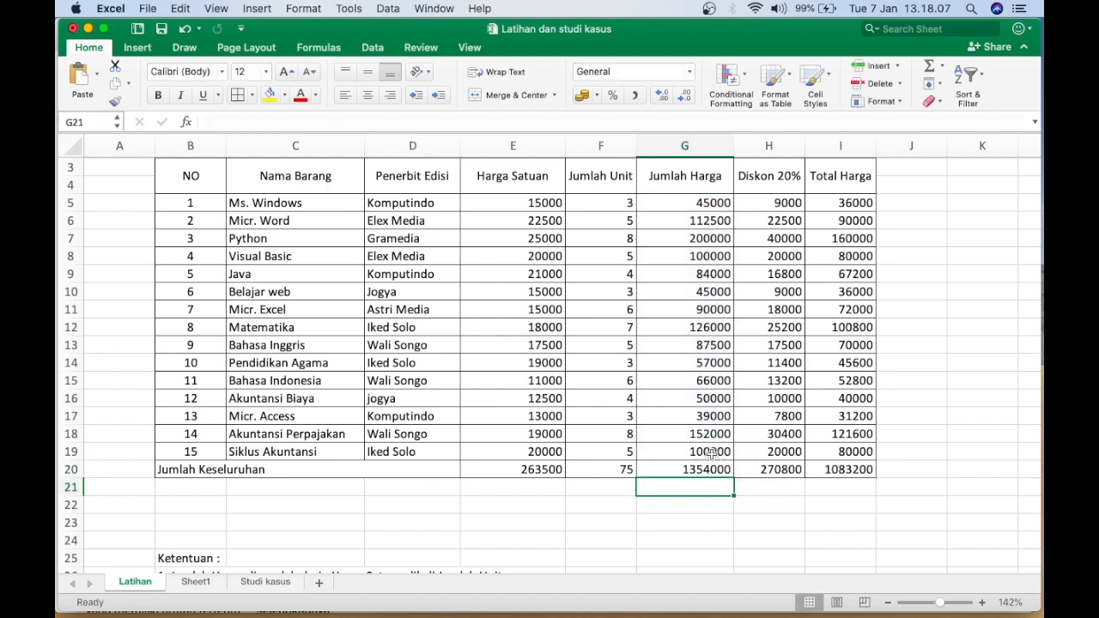
pyautogui.doubleClick(721, 470)
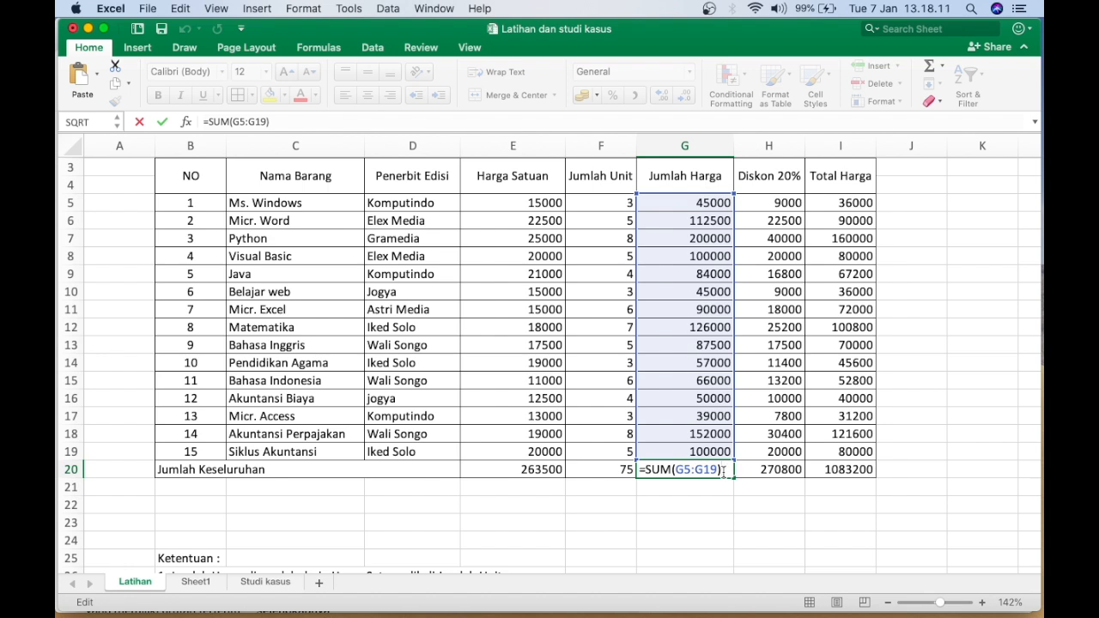
pyautogui.press('Return')
# Step: Replace the formula in H20 with =sum(H5:H19) to total the Diskon 20% column
pyautogui.doubleClick(747, 470)
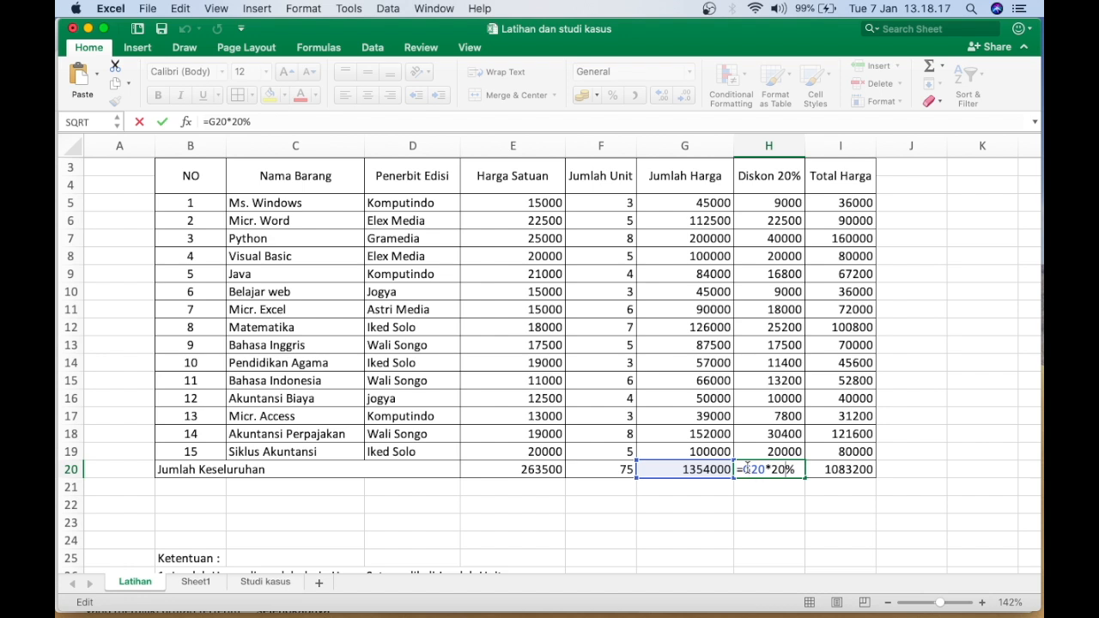
pyautogui.press('BackSpace')
pyautogui.press('BackSpace')
pyautogui.press('BackSpace')
pyautogui.press('BackSpace')
pyautogui.press('BackSpace')
pyautogui.press('BackSpace')
pyautogui.press('BackSpace')
pyautogui.write('sum')
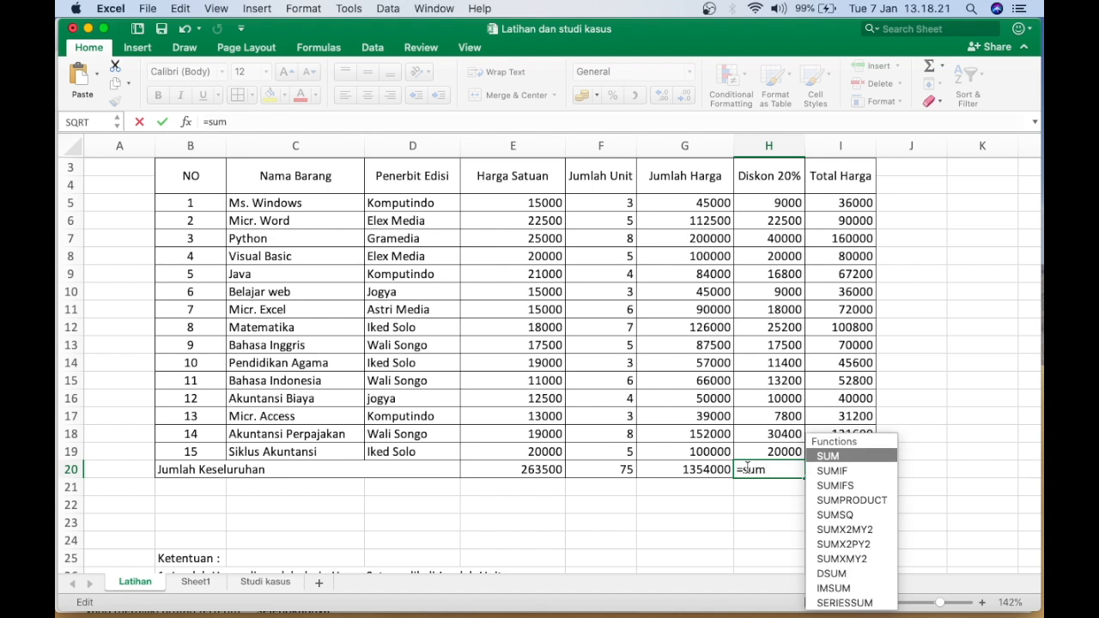
pyautogui.write('(')
pyautogui.moveTo(767, 203); pyautogui.dragTo(756, 446)
pyautogui.press('Return')
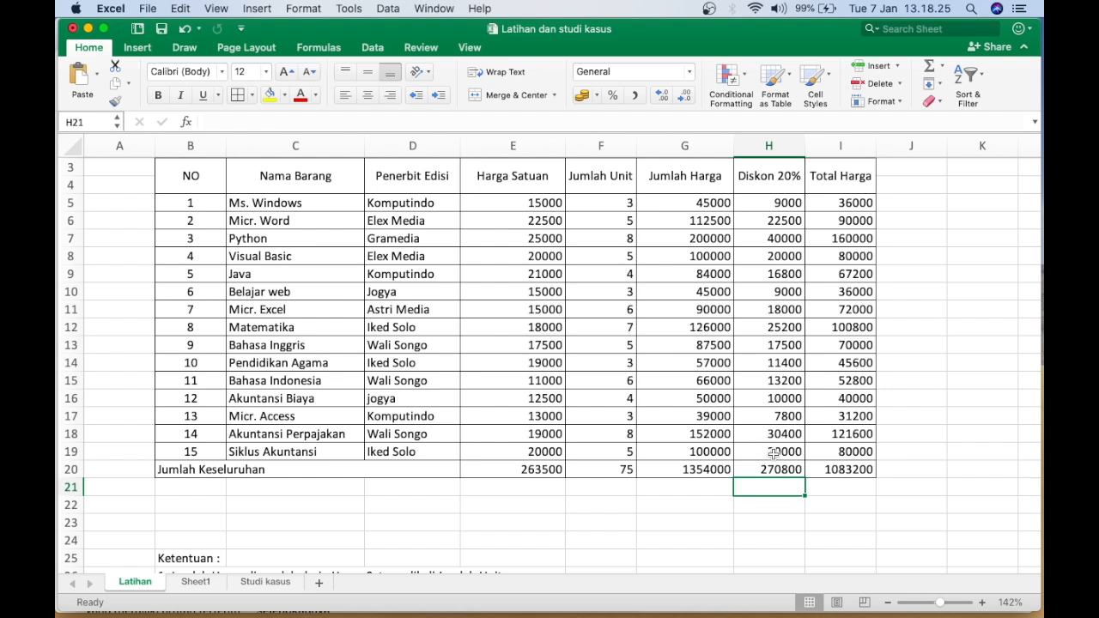
# Step: Replace the formula in I20 with =sum(I5:I19) to total the Total Harga column
pyautogui.click(850, 472)
pyautogui.doubleClick(851, 475)
pyautogui.moveTo(866, 472); pyautogui.dragTo(817, 474)
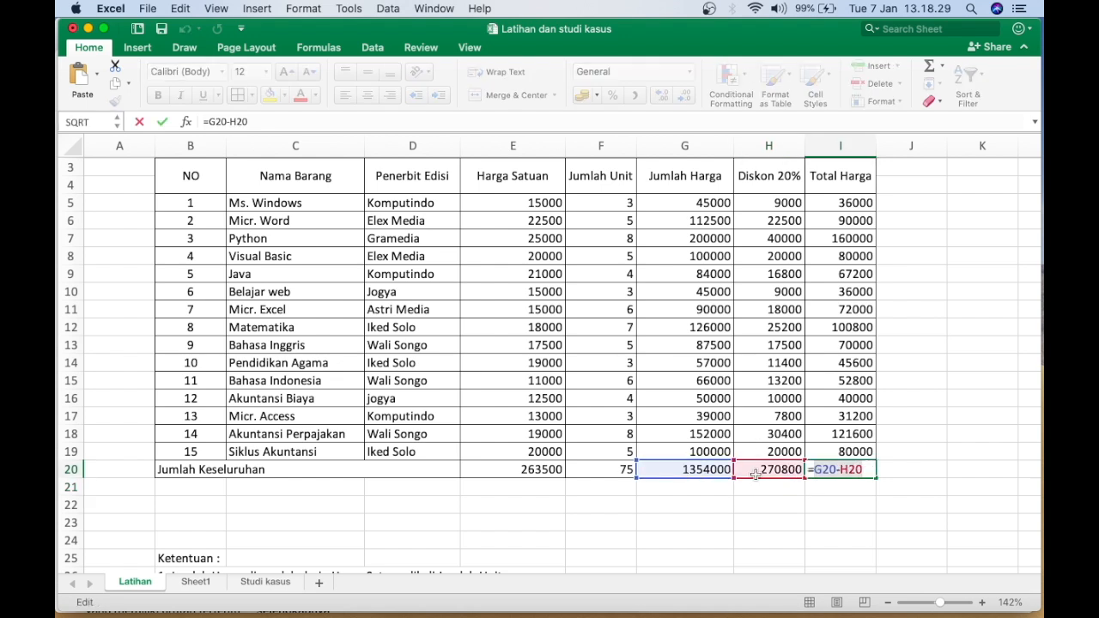
pyautogui.press('BackSpace')
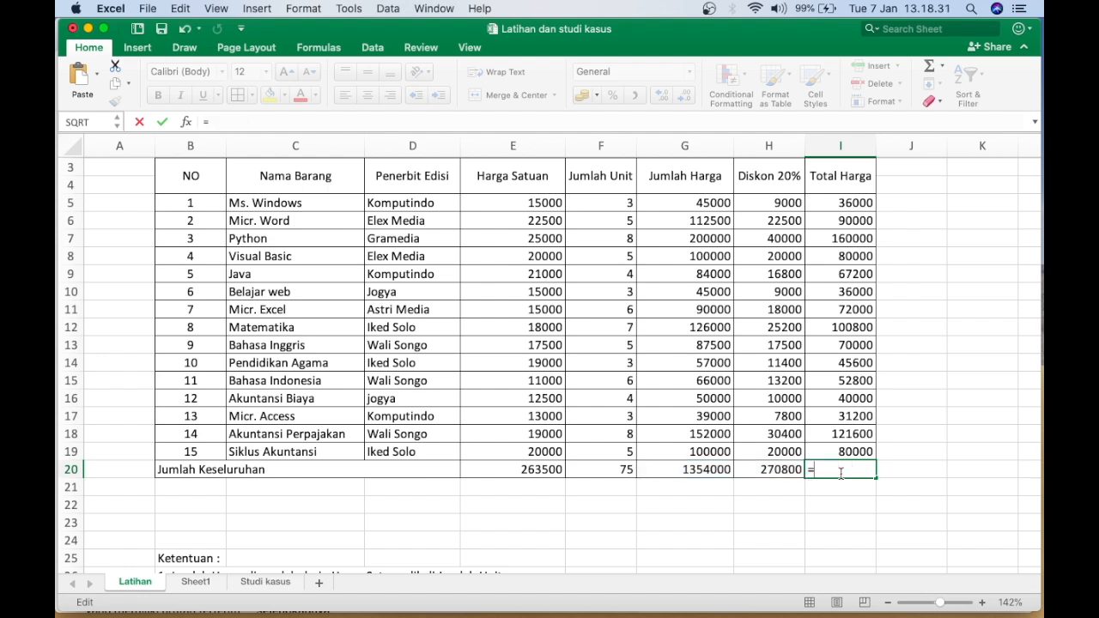
pyautogui.write('su')
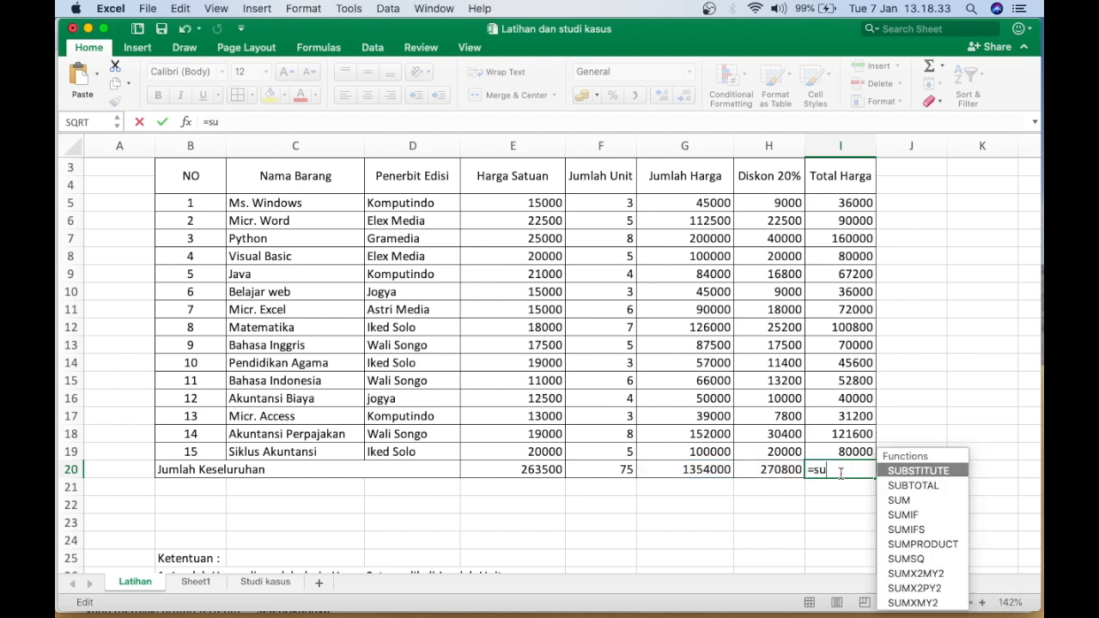
pyautogui.write('m(')
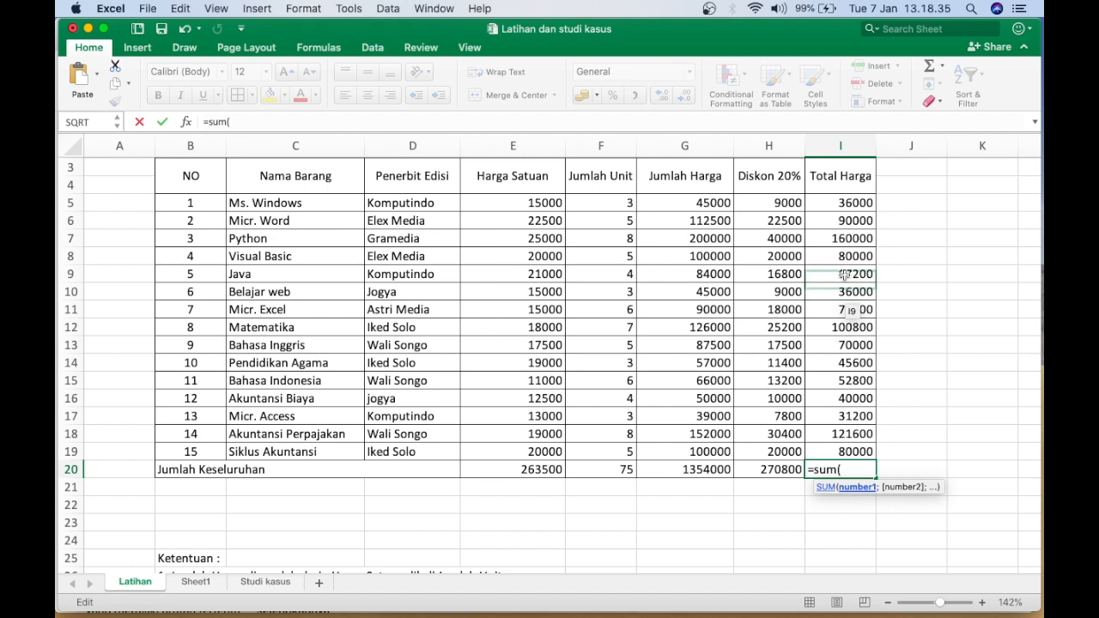
pyautogui.moveTo(845, 204); pyautogui.dragTo(839, 455)
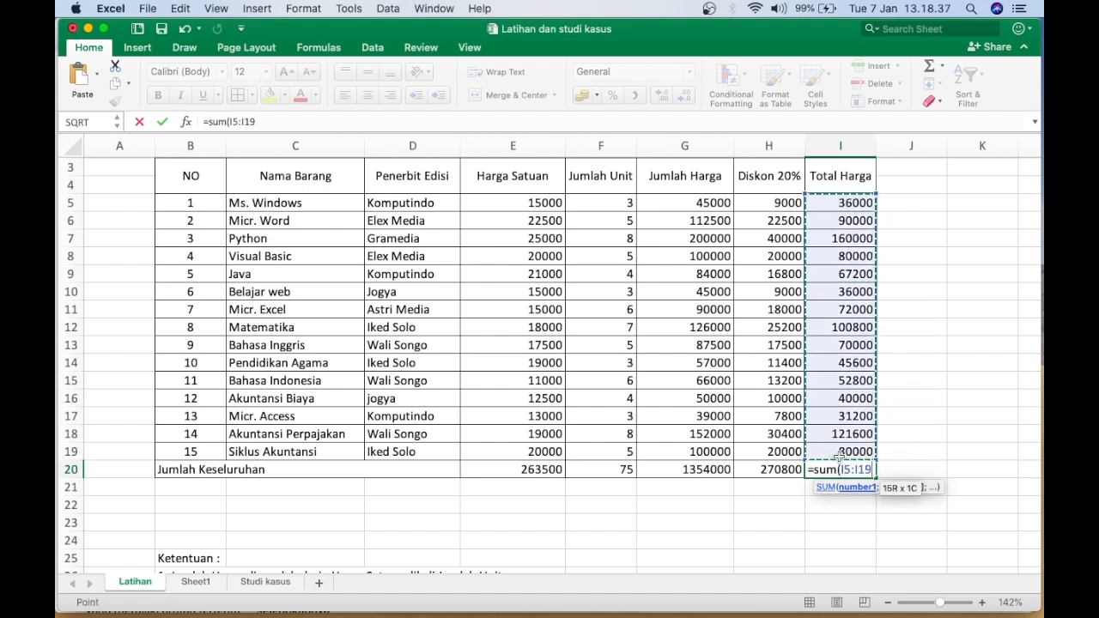
pyautogui.press('Return')
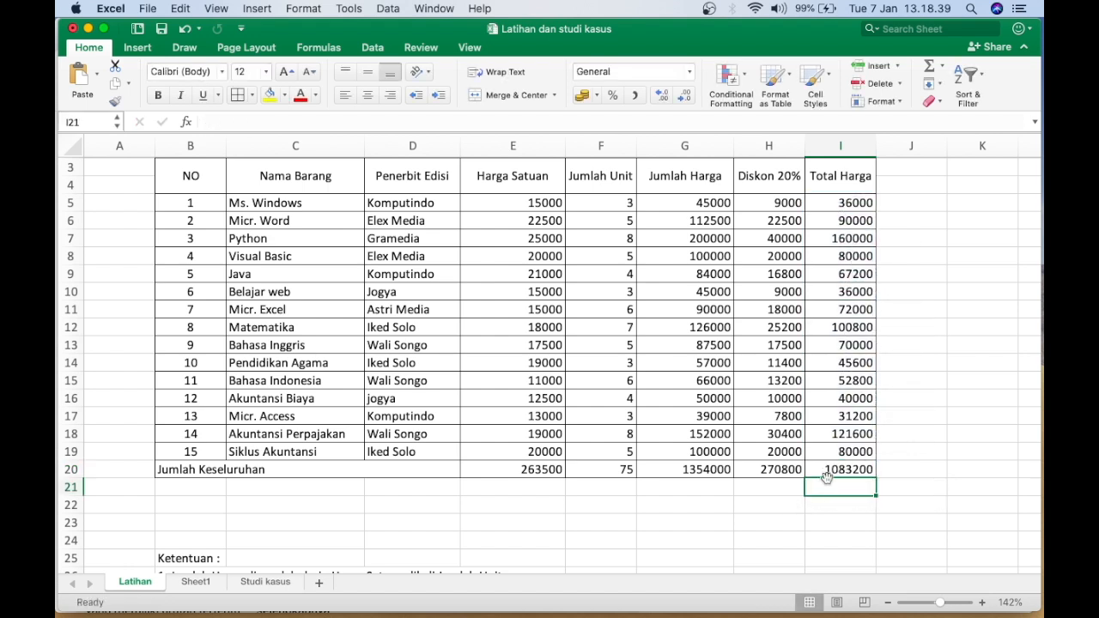
# Step: Merge cells B21:D21 below Jumlah Keseluruhan and enter the left-aligned label "Total Harga Tertinggi"
pyautogui.click(786, 520)
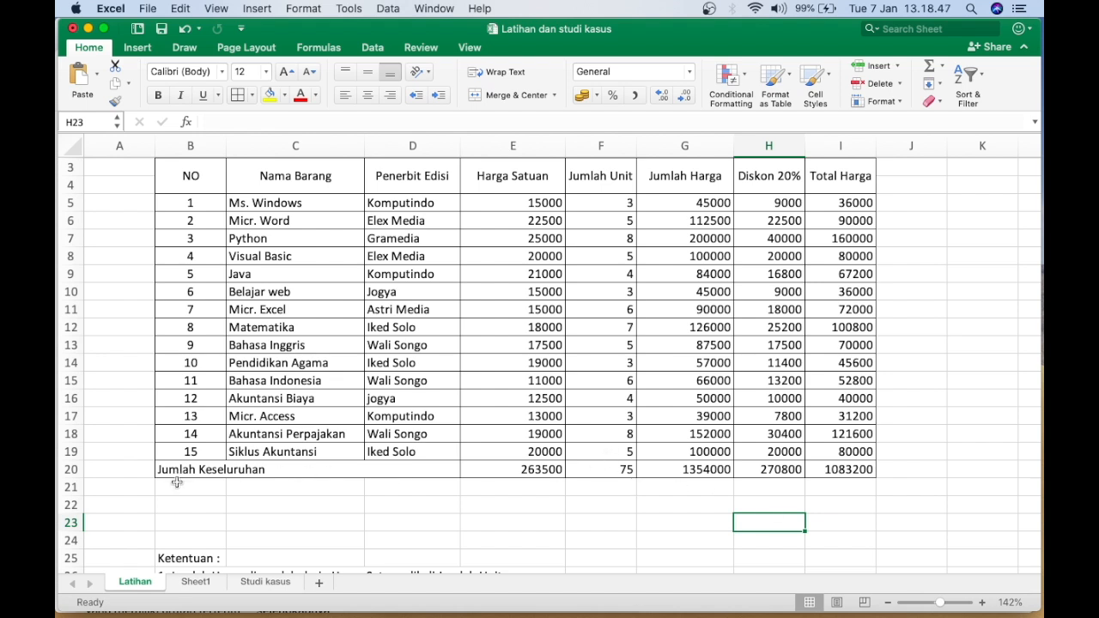
pyautogui.moveTo(176, 483); pyautogui.dragTo(403, 492)
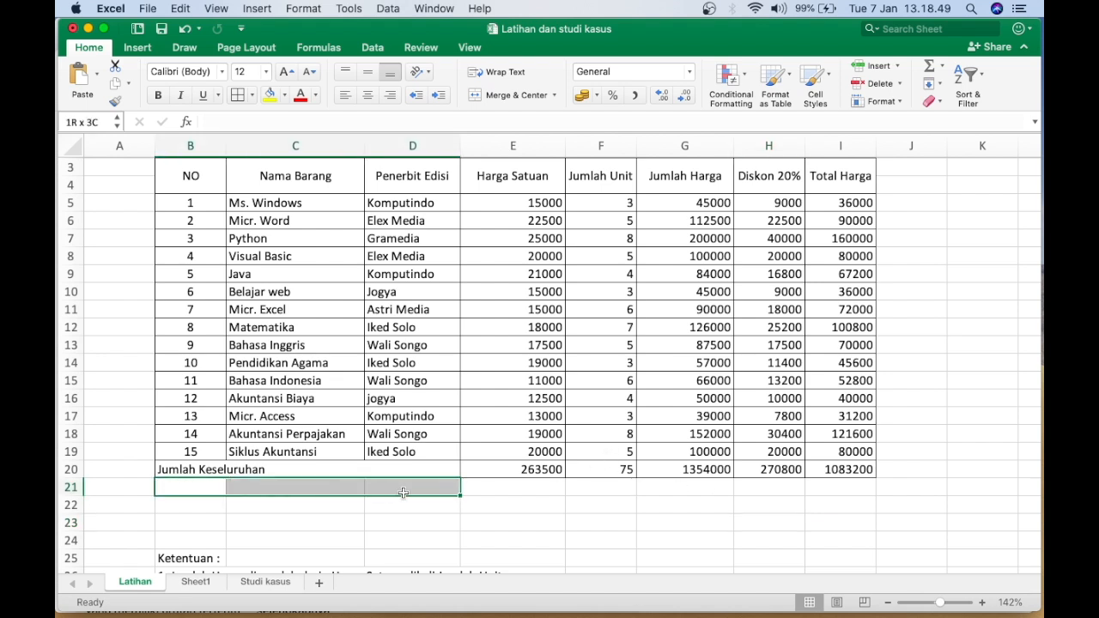
pyautogui.click(514, 99)
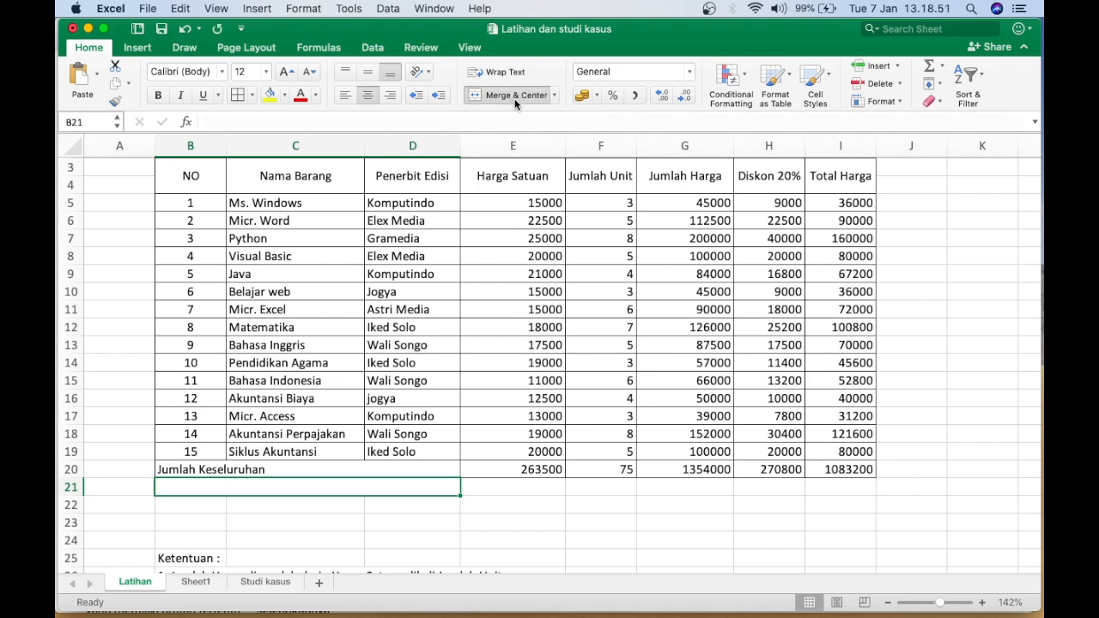
pyautogui.doubleClick(296, 489)
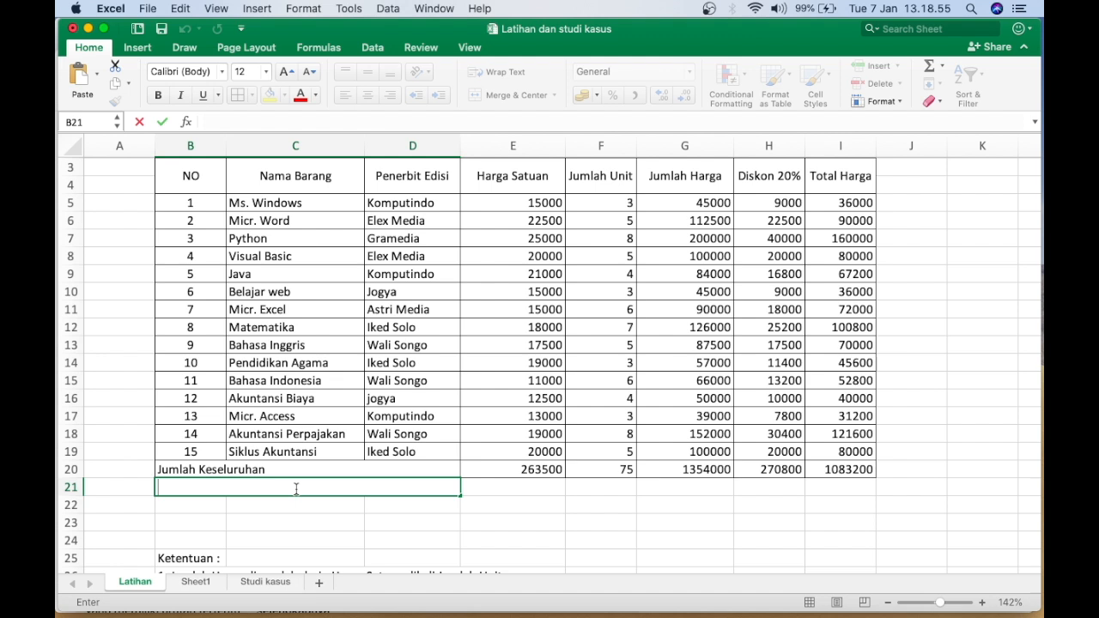
pyautogui.write('Ha')
pyautogui.press('BackSpace')
pyautogui.press('BackSpace')
pyautogui.write('Total')
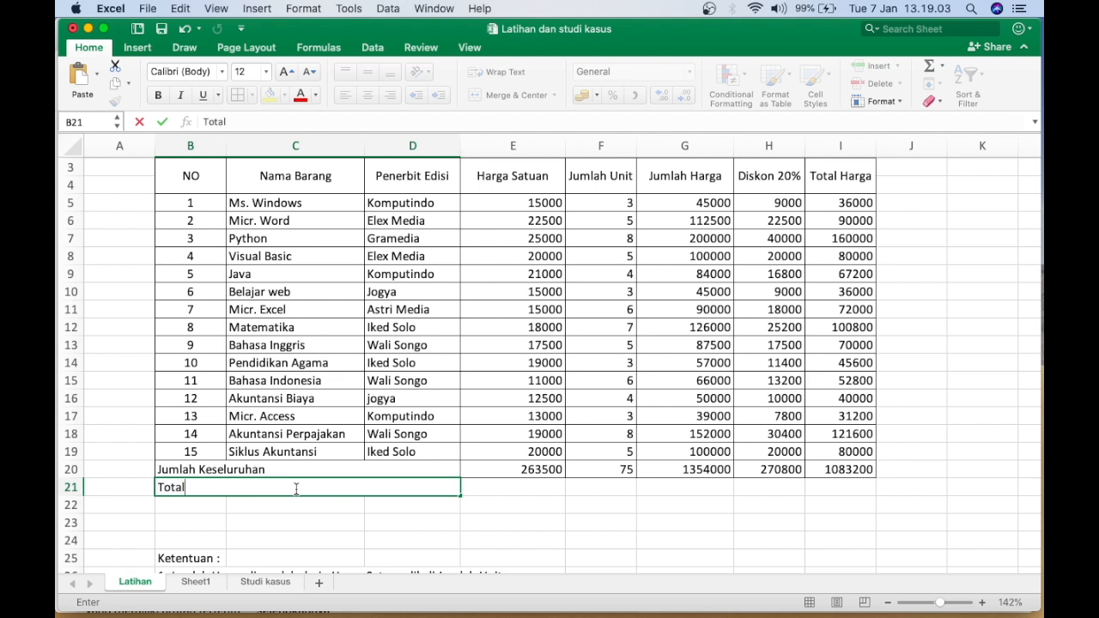
pyautogui.write(' Harga Tertinggi')
pyautogui.press('Return')
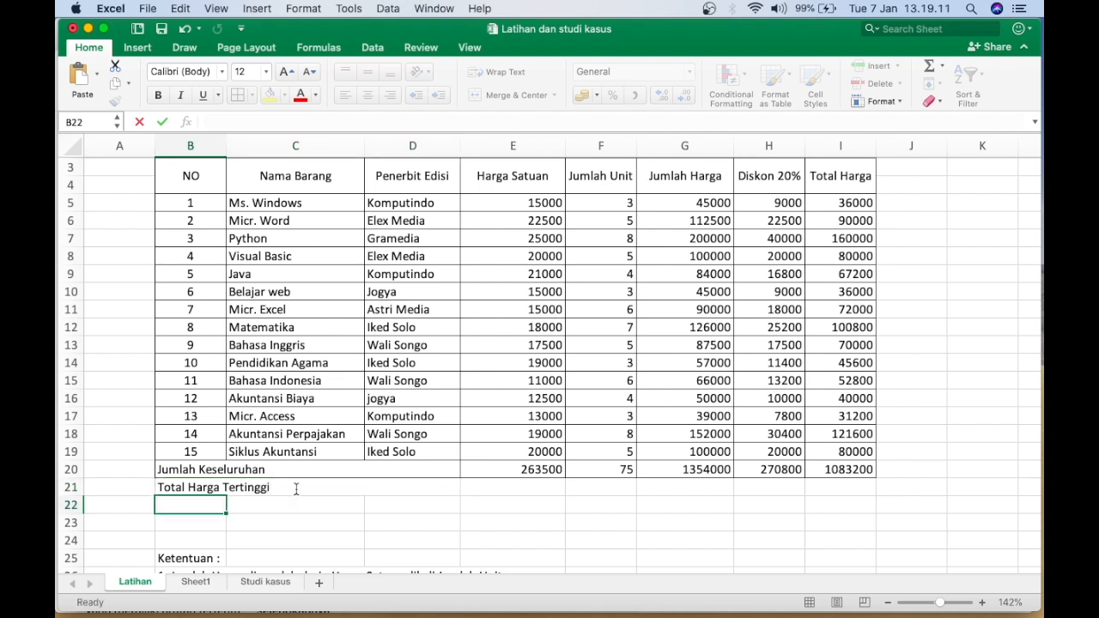
# Step: Apply cell borders to the Total Harga Tertinggi row across B21:I21
pyautogui.moveTo(188, 486); pyautogui.dragTo(818, 480)
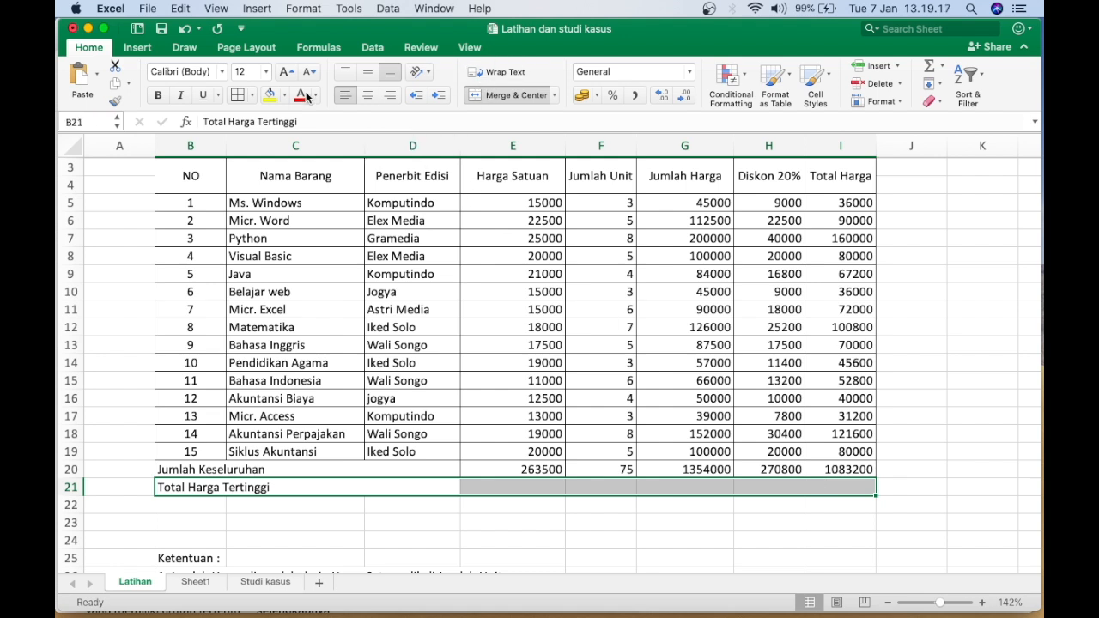
pyautogui.click(238, 96)
pyautogui.click(300, 521)
# Step: Merge cells B22:D22 and enter the left-aligned label "Total Harga Terendah"
pyautogui.click(190, 506)
pyautogui.moveTo(190, 505); pyautogui.dragTo(412, 509)
pyautogui.click(513, 95)
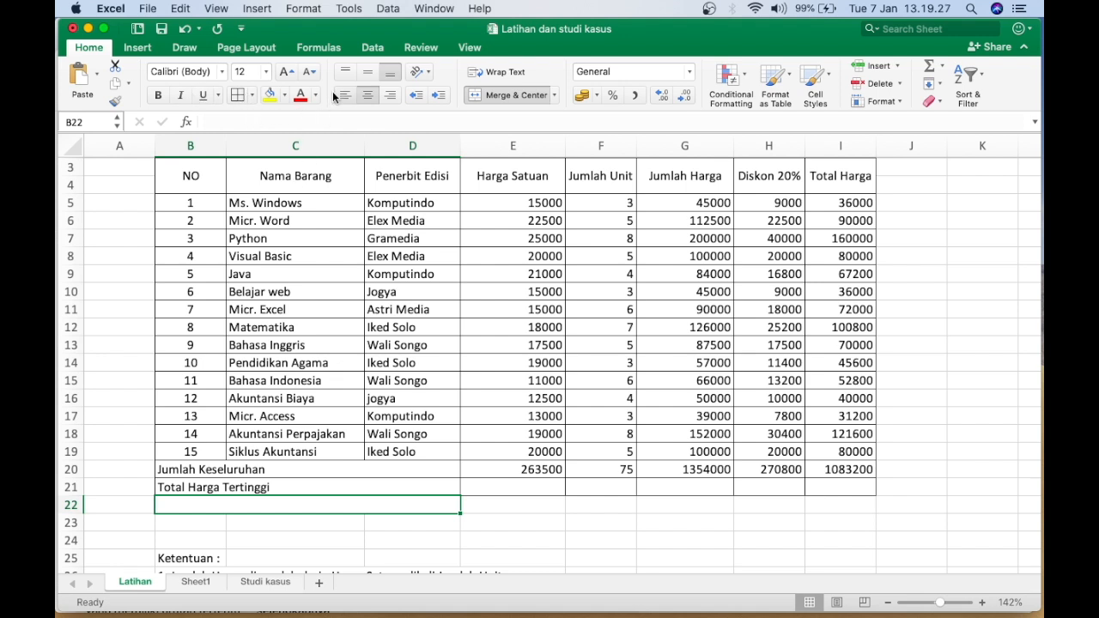
pyautogui.doubleClick(186, 504)
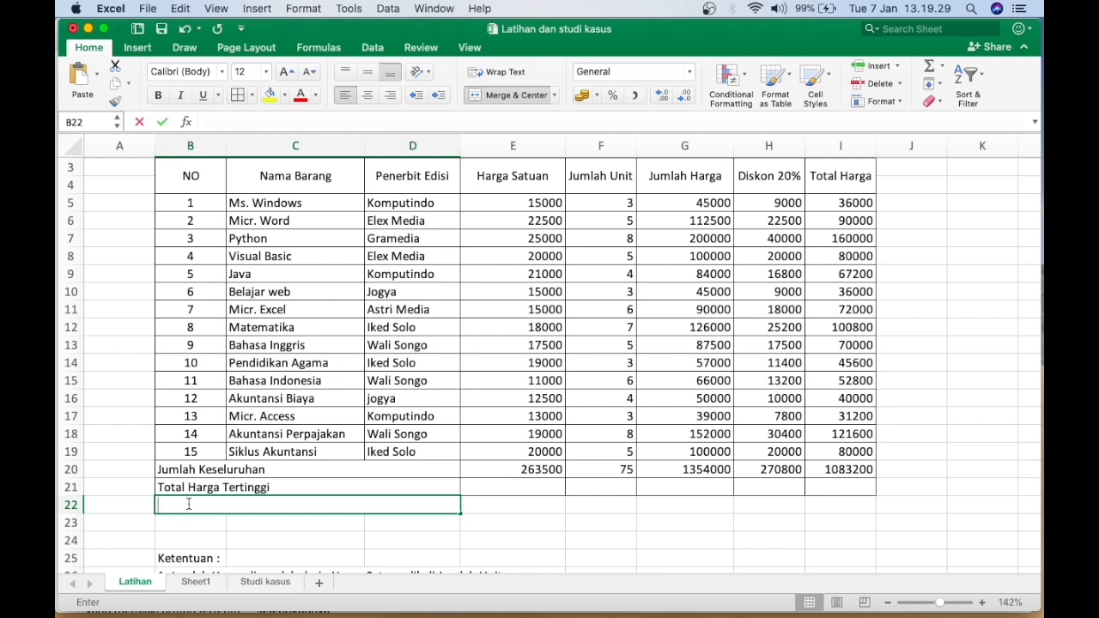
pyautogui.write('Total')
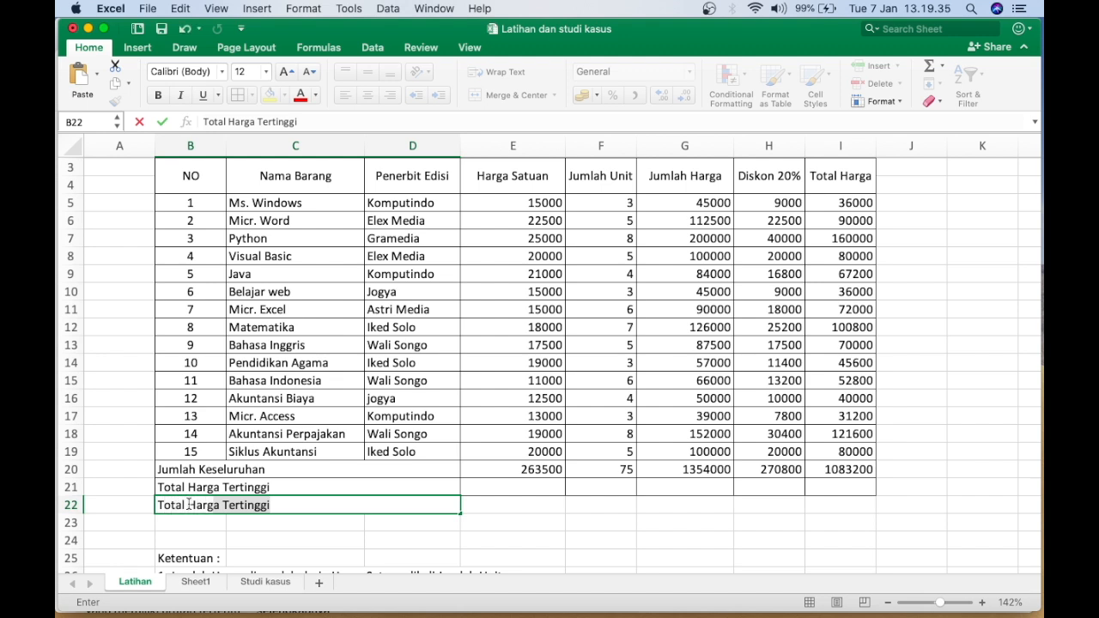
pyautogui.write('Harga Terend')
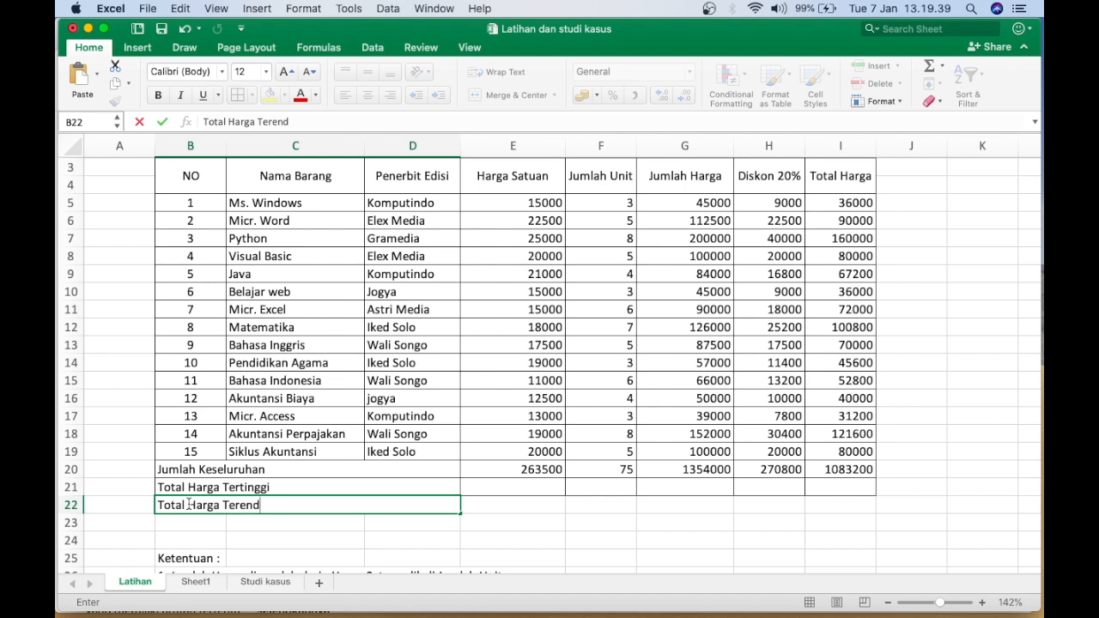
pyautogui.write('ah')
pyautogui.press('Tab')
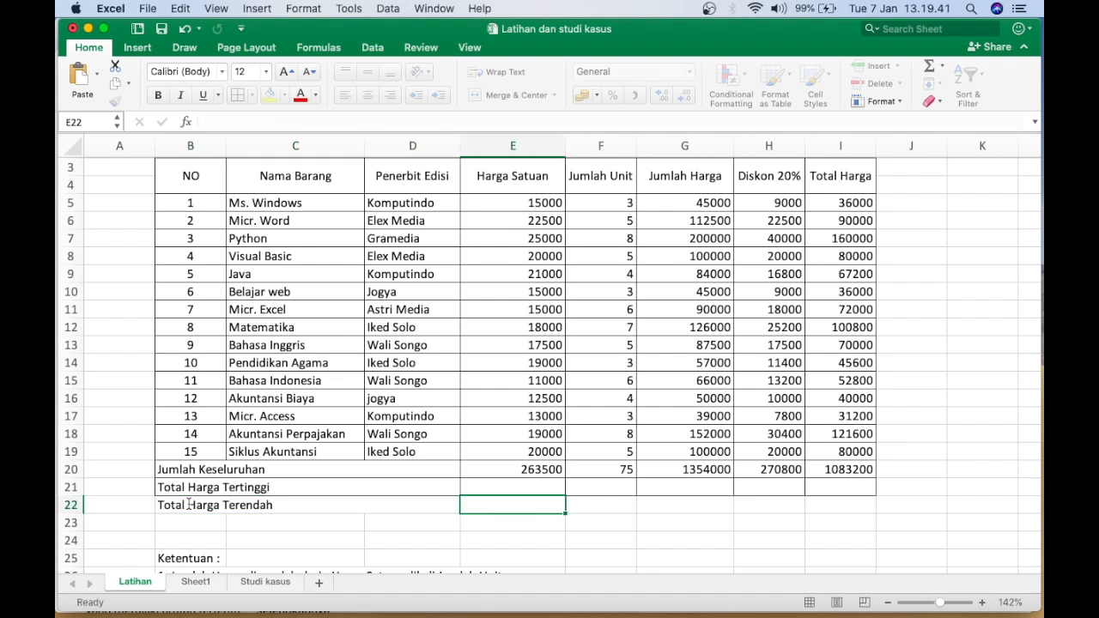
# Step: Apply cell borders to the Total Harga Terendah row across B22:I22
pyautogui.click(186, 506)
pyautogui.moveTo(158, 501); pyautogui.dragTo(821, 505)
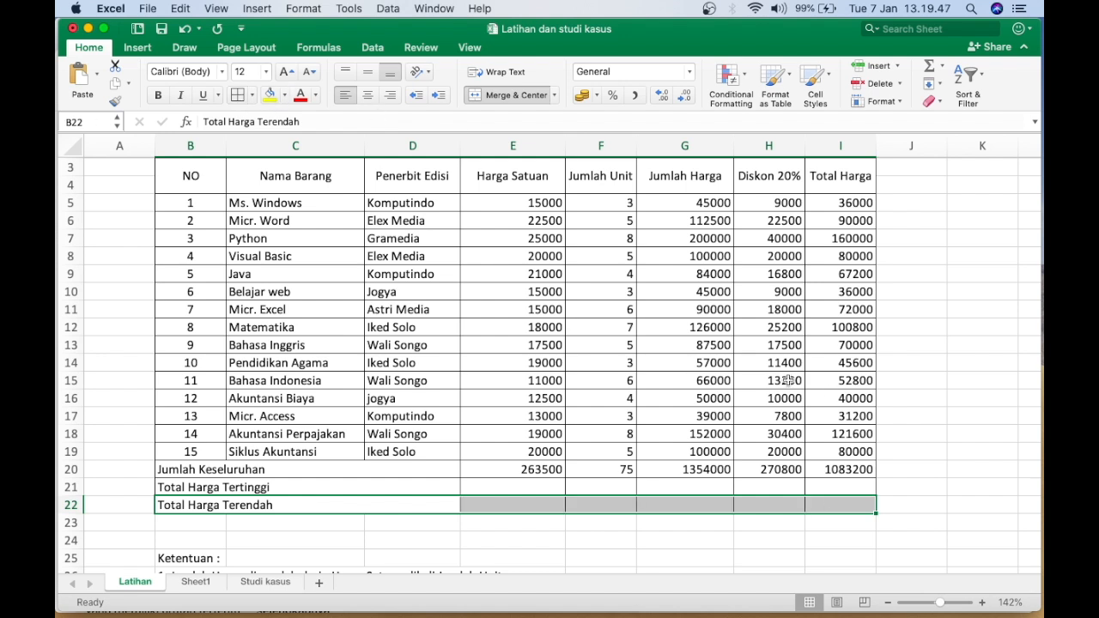
pyautogui.click(908, 425)
# Step: Examine the Total Harga values in I5:I19 as the source range for the Total Harga Tertinggi and Total Harga Terendah rows
pyautogui.click(472, 491)
pyautogui.click(194, 489)
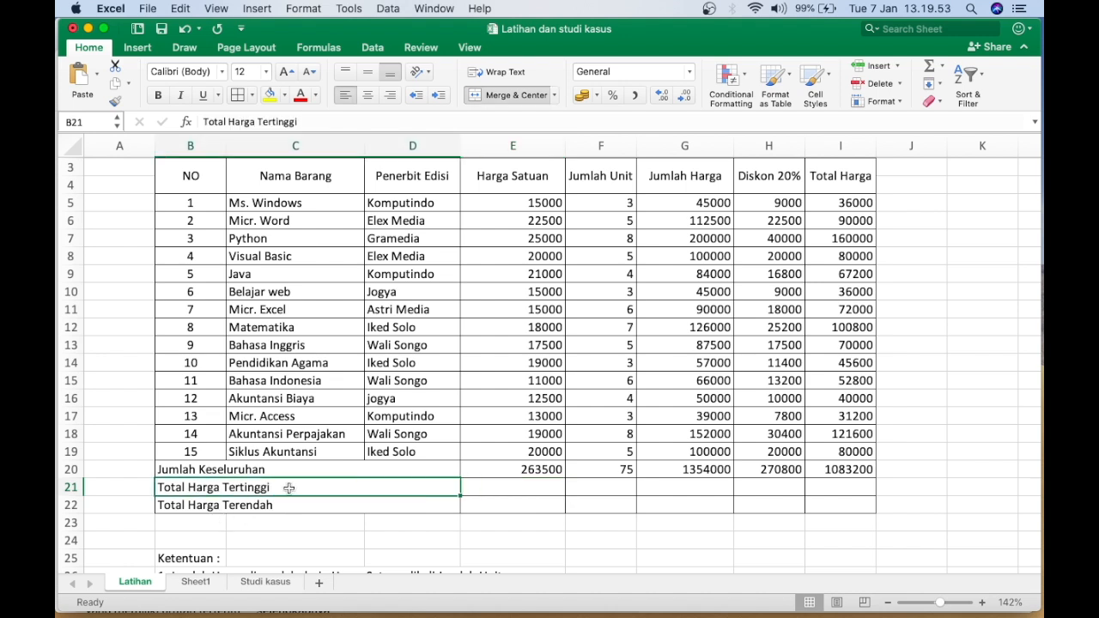
pyautogui.click(844, 180)
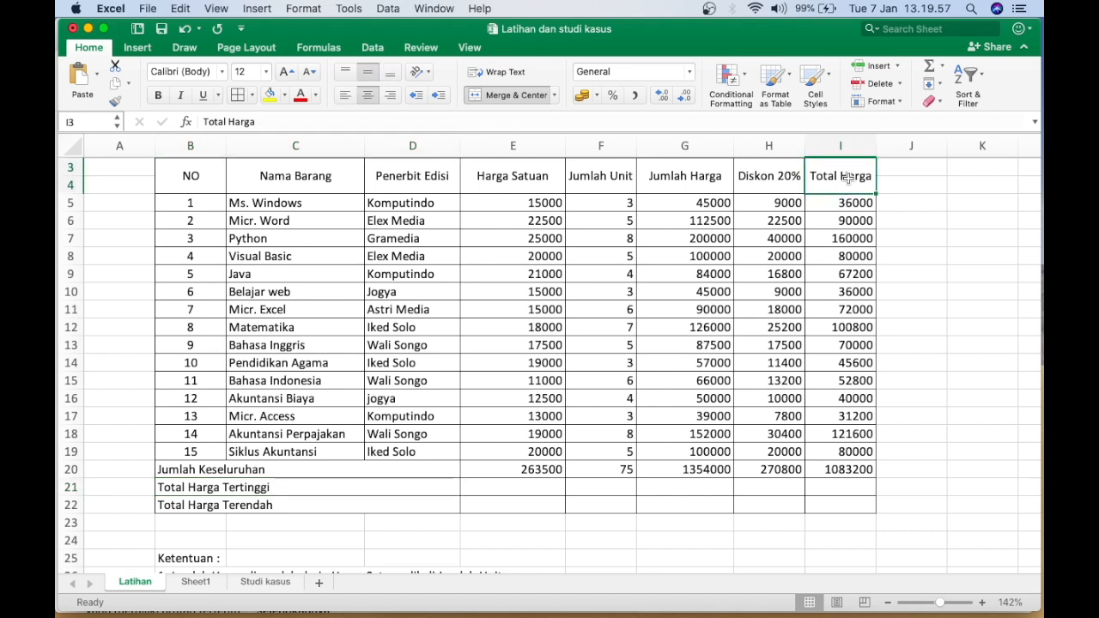
pyautogui.click(538, 182)
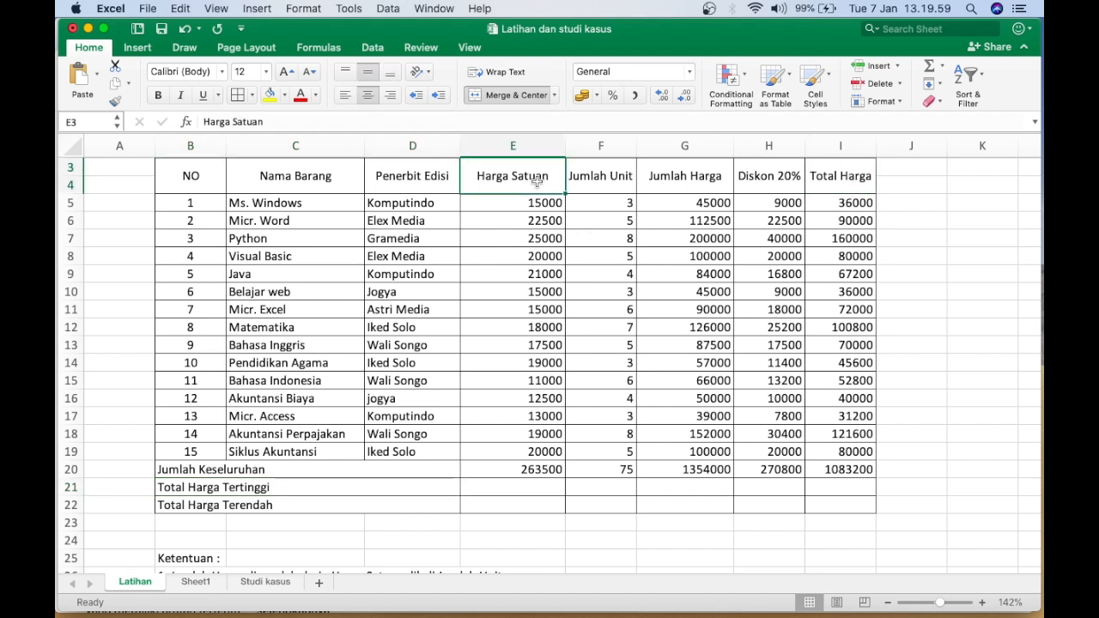
pyautogui.click(861, 182)
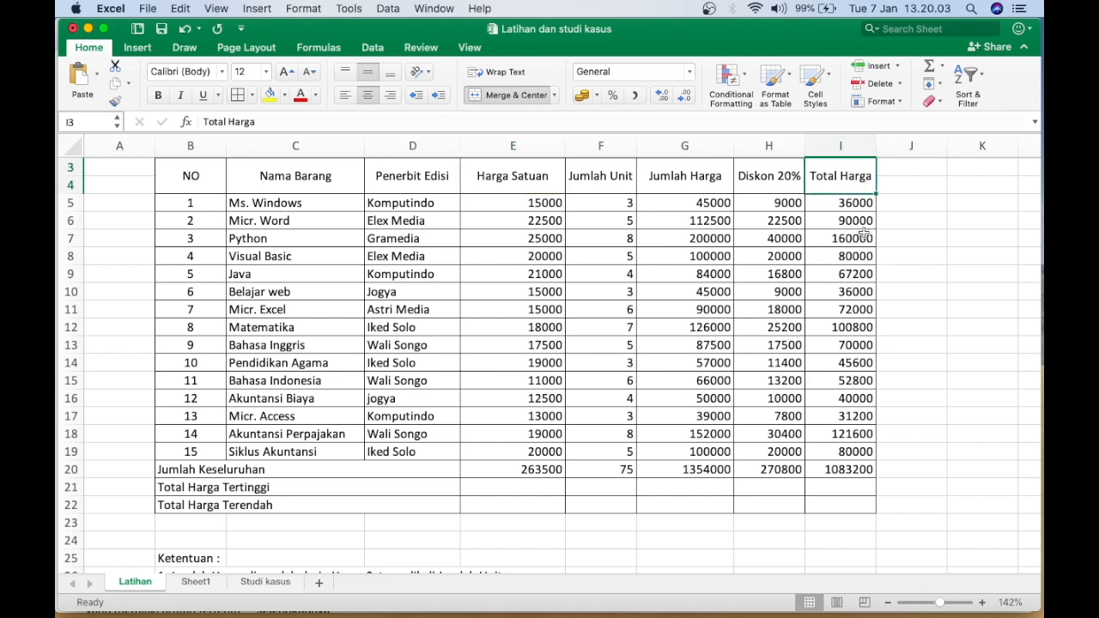
pyautogui.moveTo(860, 206); pyautogui.dragTo(859, 450)
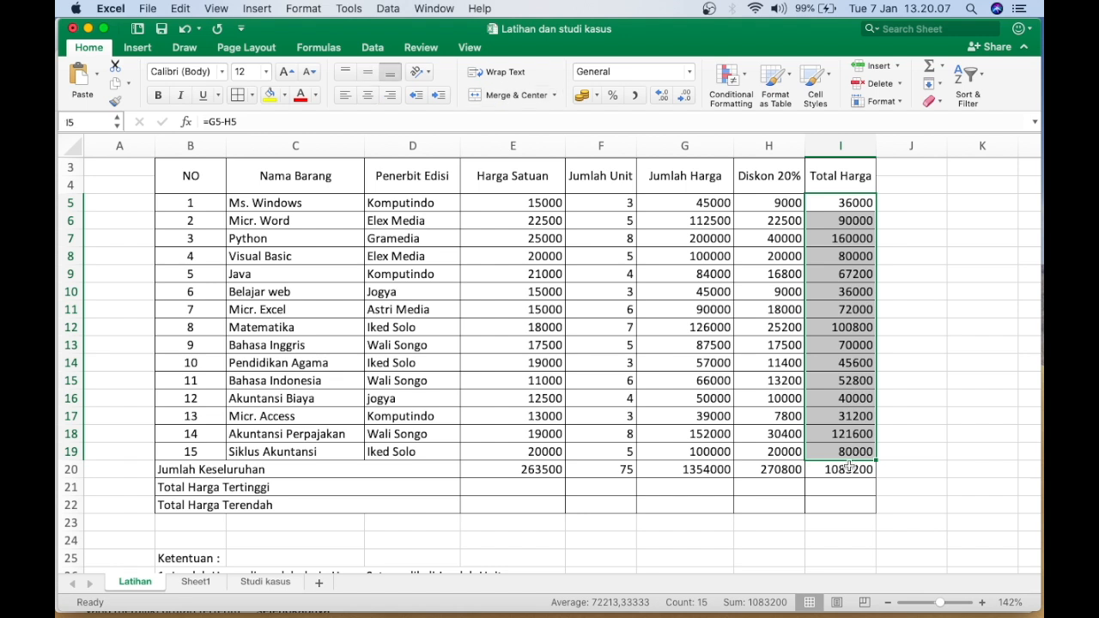
pyautogui.click(837, 469)
pyautogui.moveTo(844, 447); pyautogui.dragTo(847, 203)
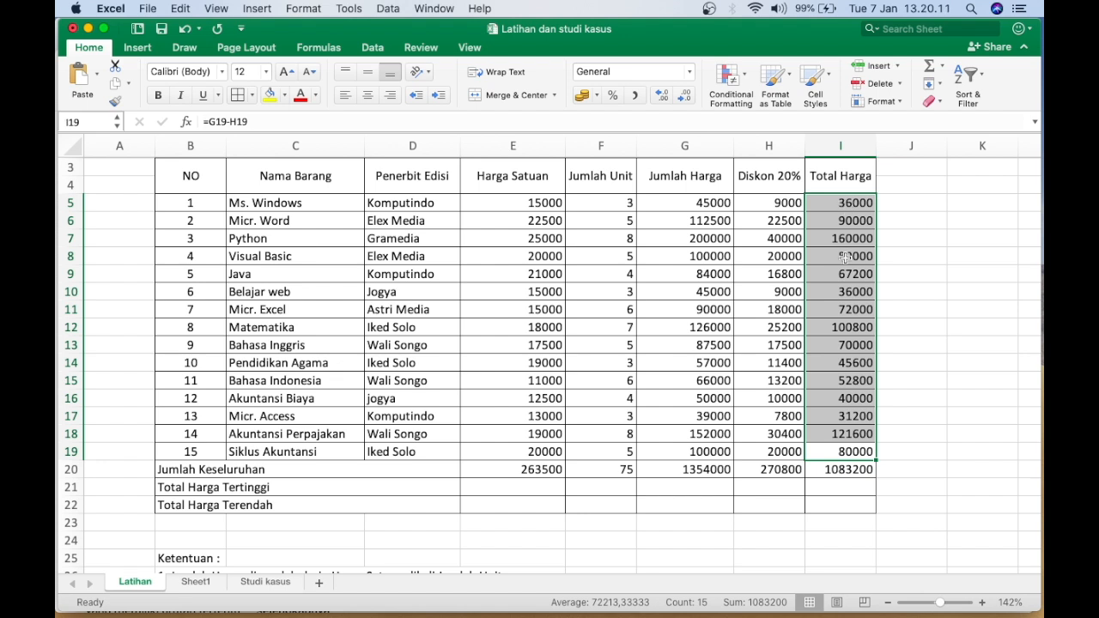
pyautogui.click(266, 506)
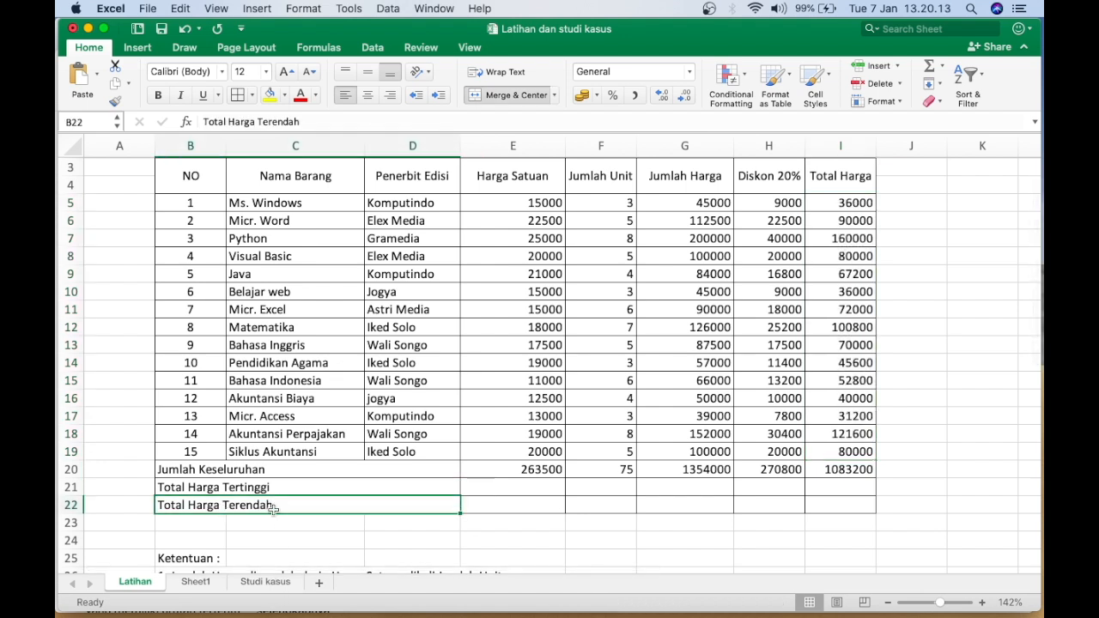
# Step: Enter the formula =MAX(I5:I19) in I21 for the Total Harga Tertinggi row
pyautogui.click(828, 204)
pyautogui.moveTo(828, 203); pyautogui.dragTo(832, 457)
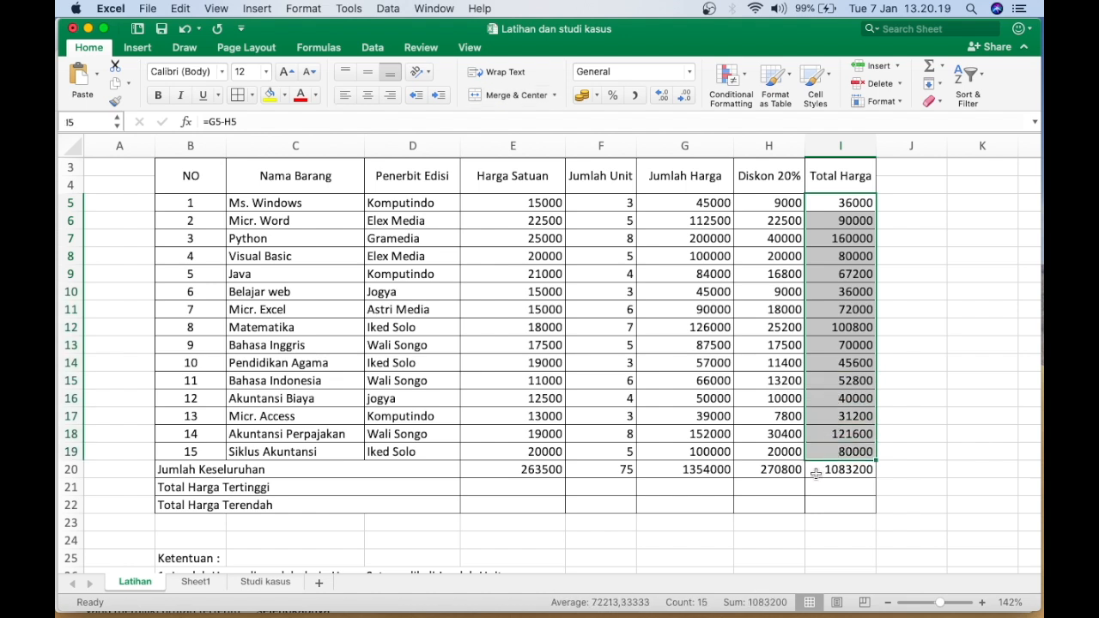
pyautogui.click(544, 490)
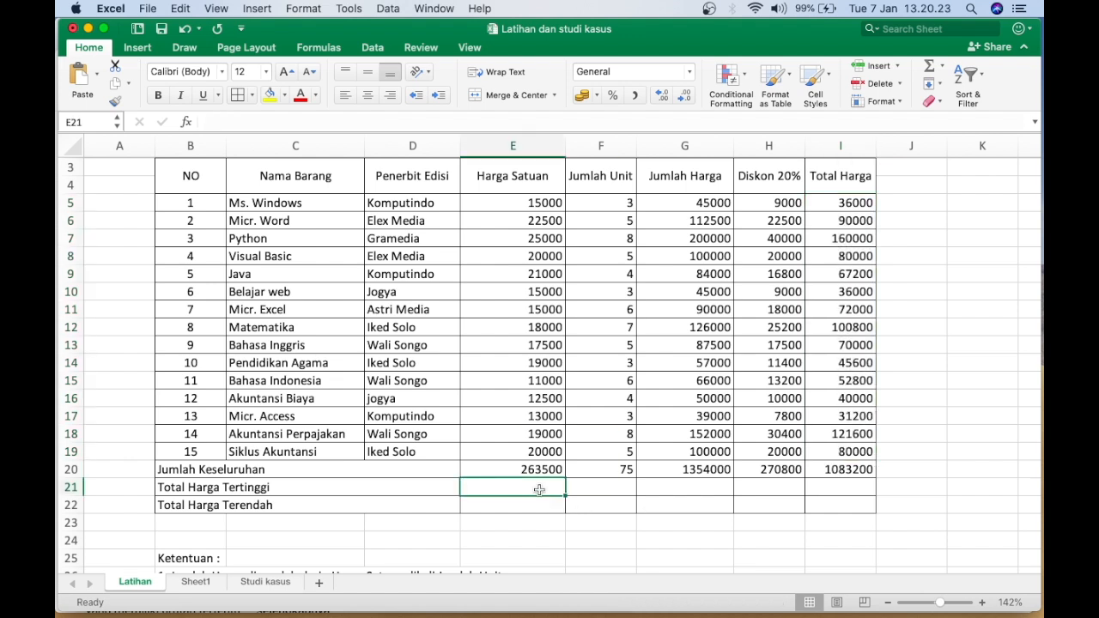
pyautogui.click(845, 492)
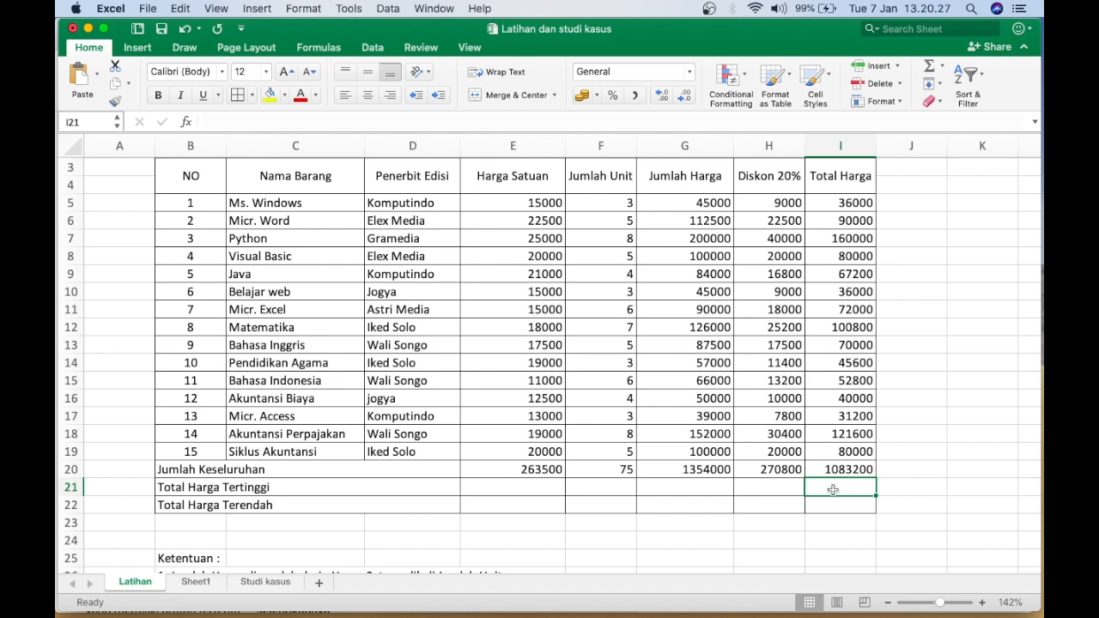
pyautogui.write('=max')
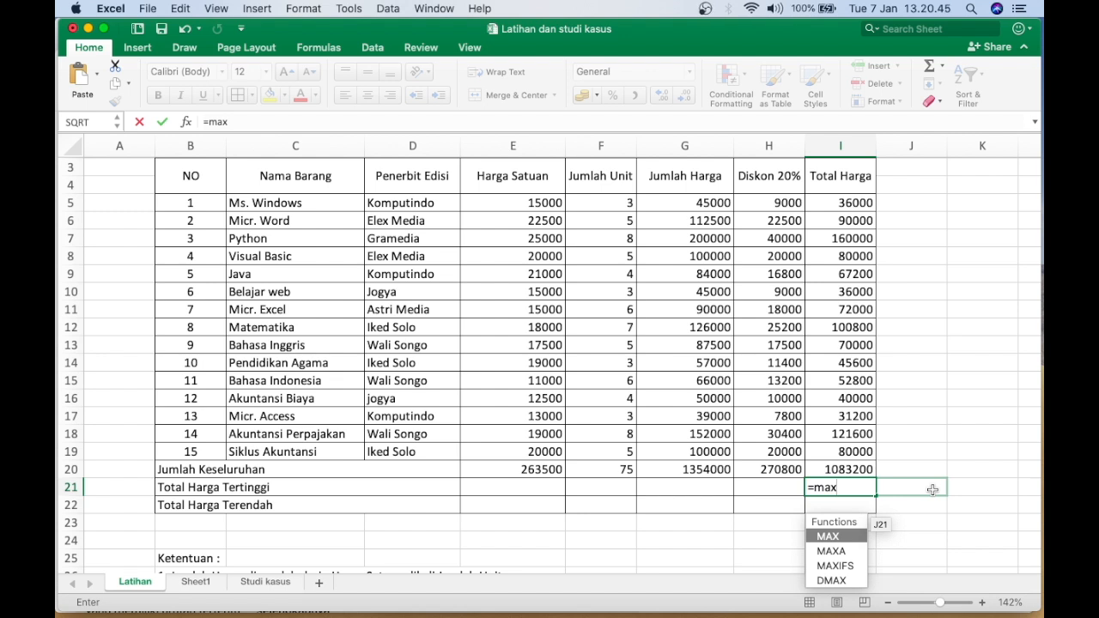
pyautogui.write('(')
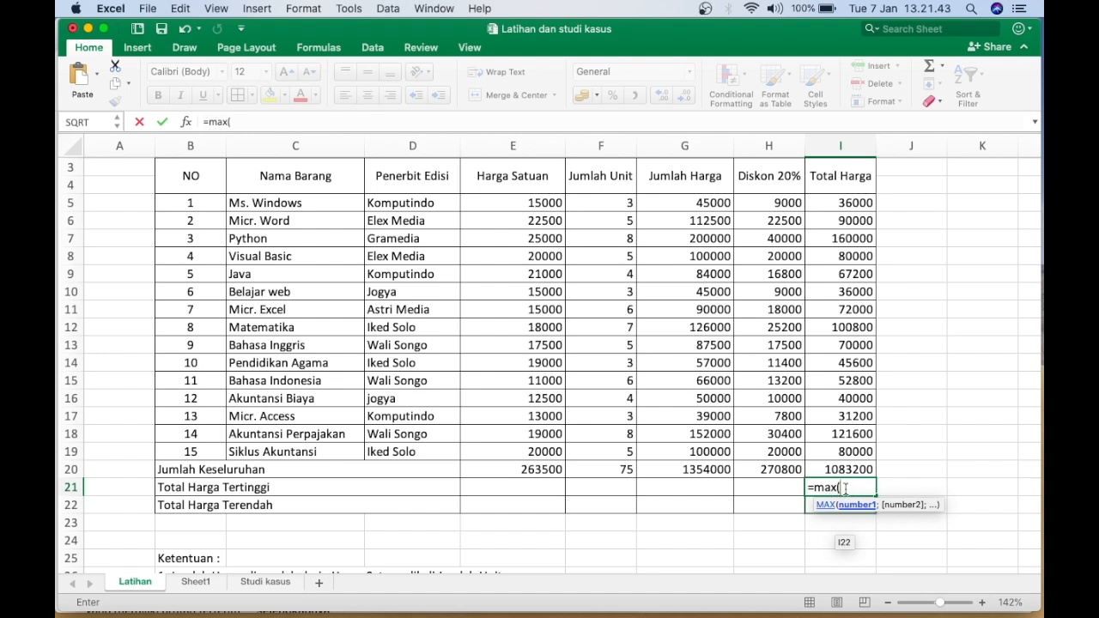
pyautogui.click(847, 202)
pyautogui.moveTo(848, 202); pyautogui.dragTo(837, 442)
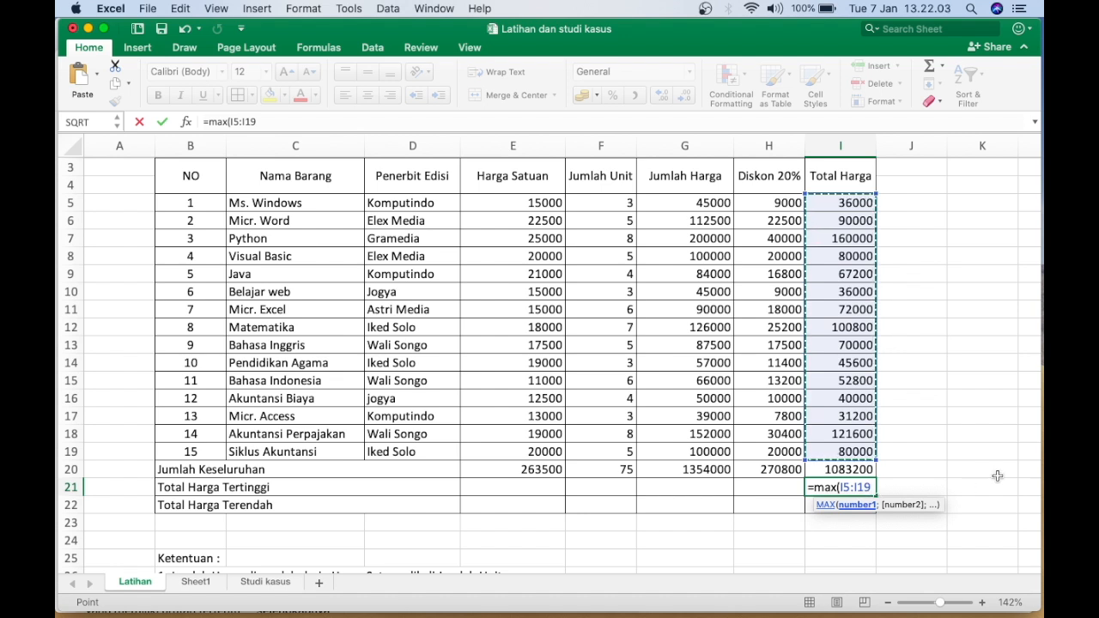
pyautogui.write(')')
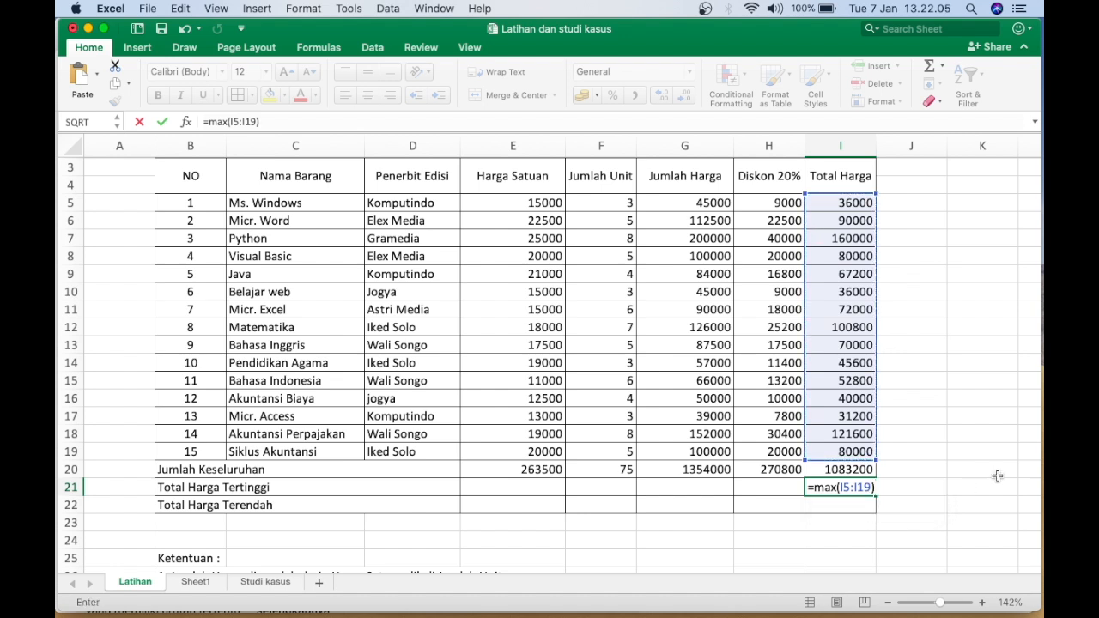
pyautogui.press('Return')
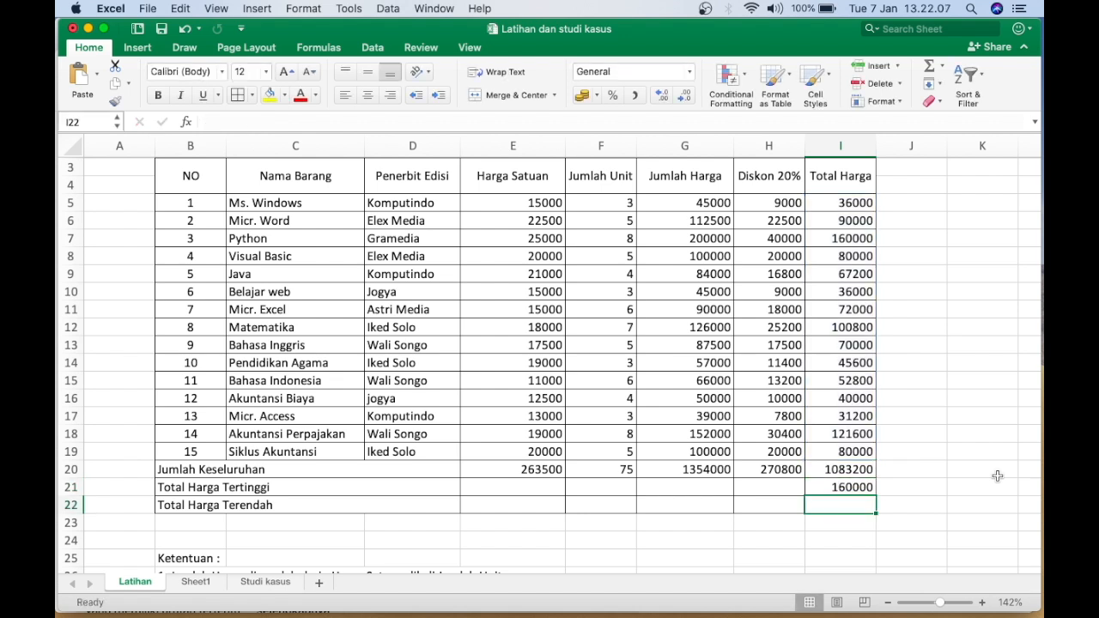
# Step: Review the MAX formula in I21 and compare its result with the values in the Total Harga column
pyautogui.click(865, 488)
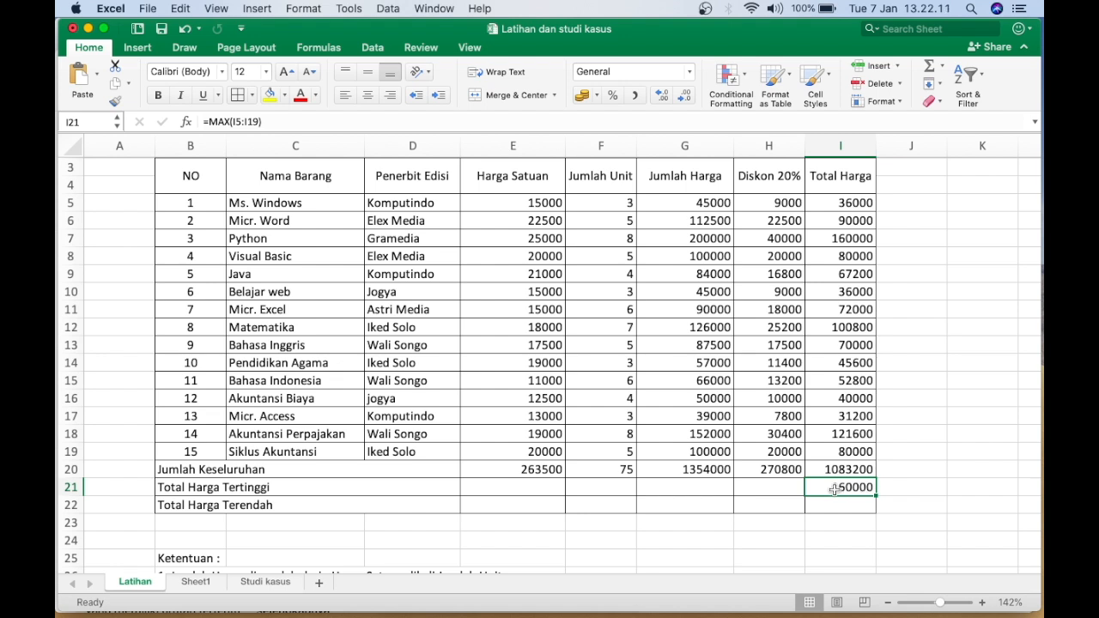
pyautogui.click(848, 240)
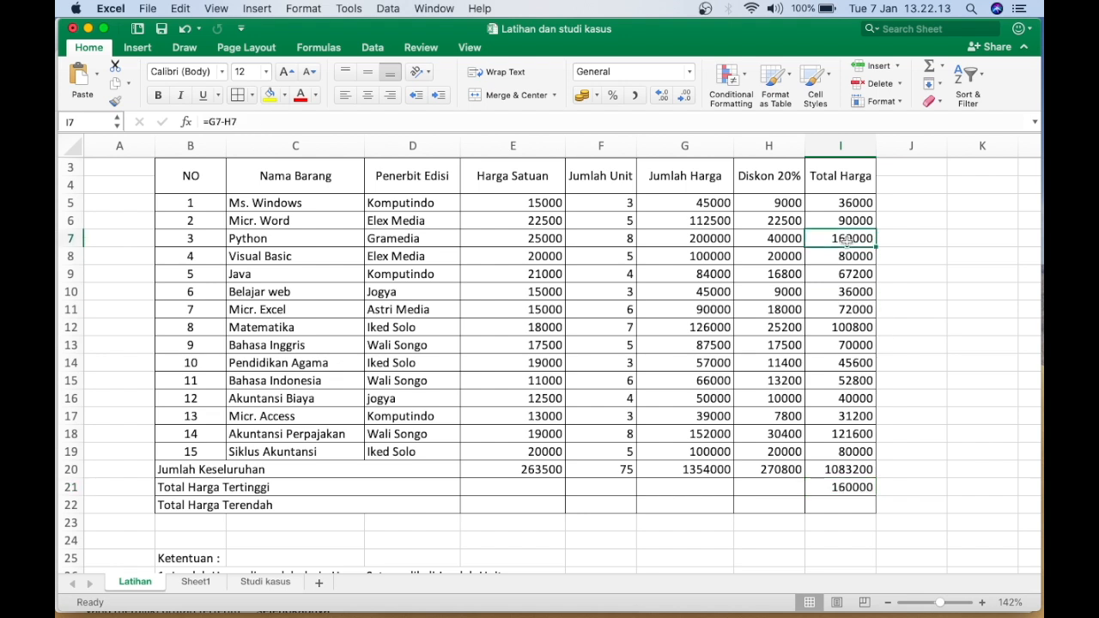
pyautogui.click(835, 504)
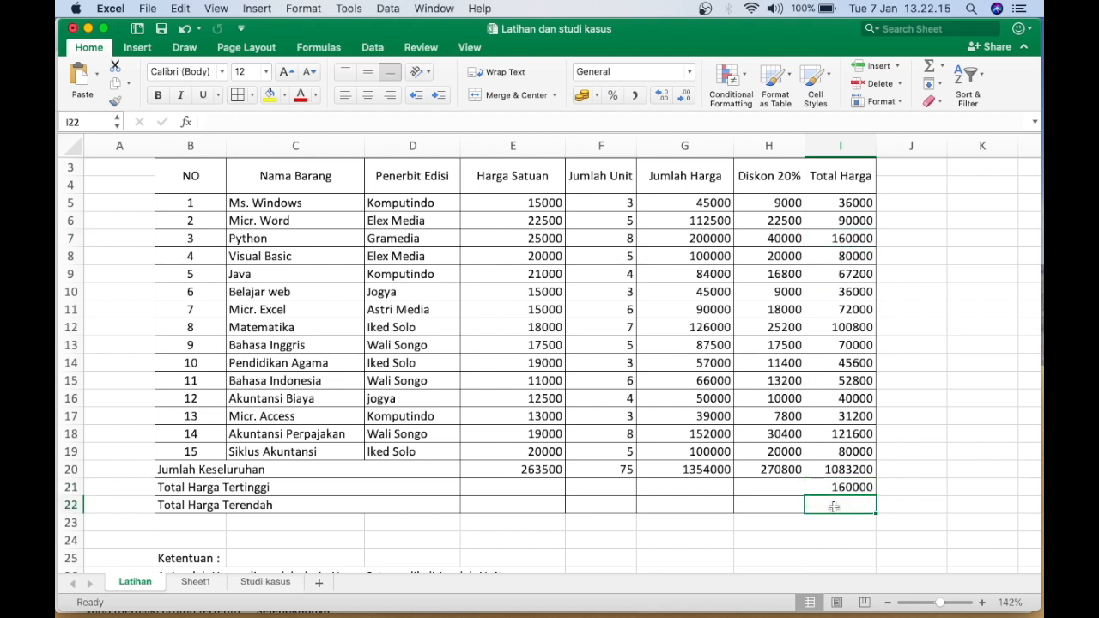
pyautogui.doubleClick(814, 487)
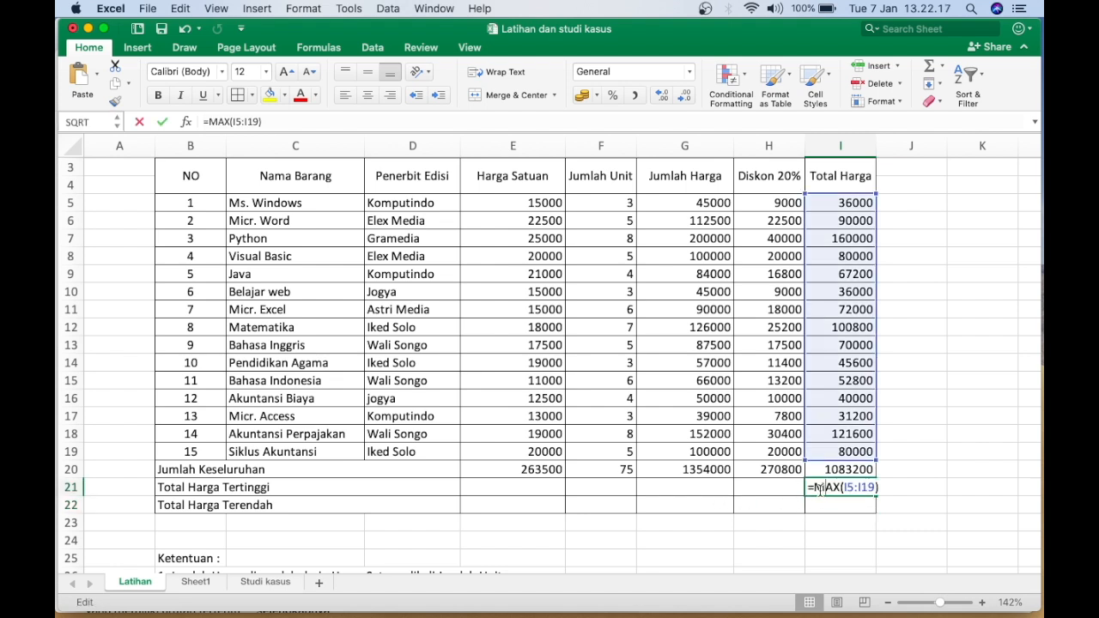
pyautogui.moveTo(814, 486); pyautogui.dragTo(844, 488)
pyautogui.click(844, 487)
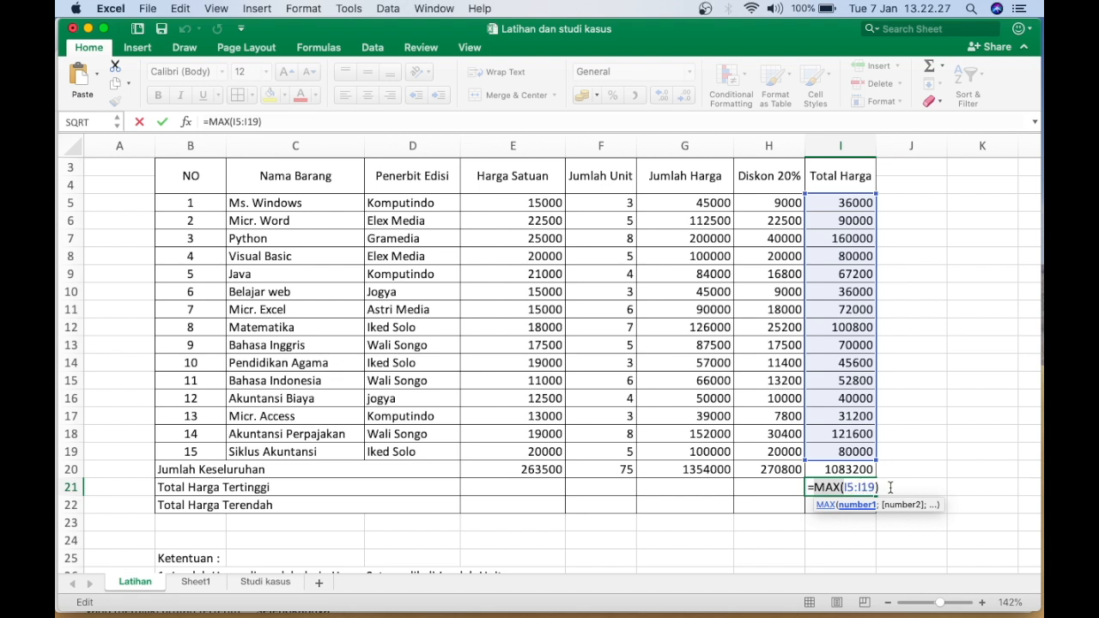
pyautogui.press('Return')
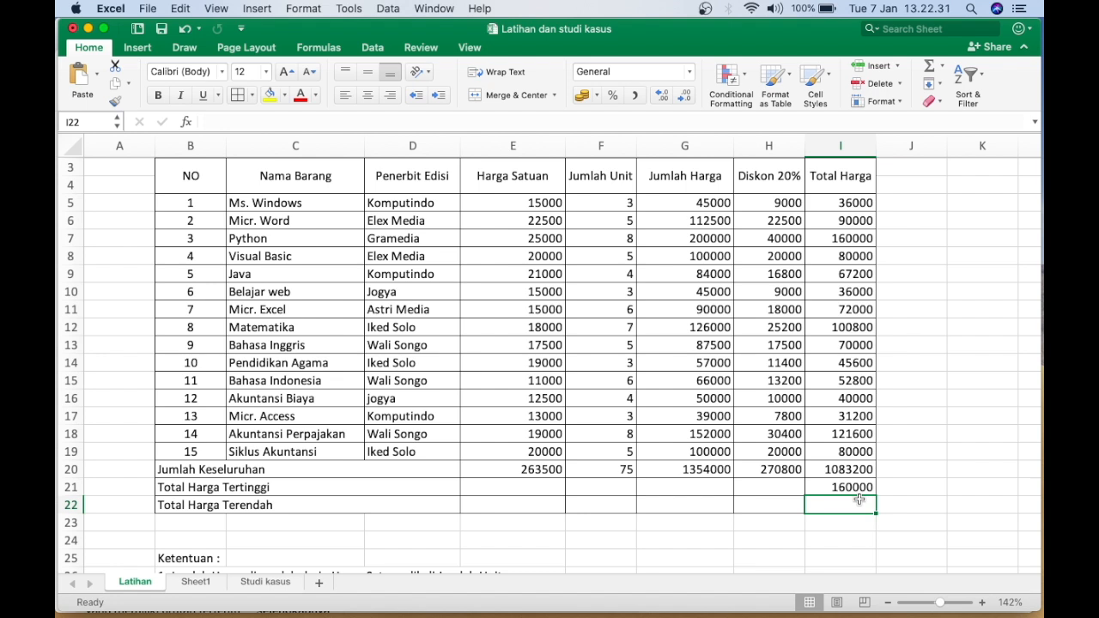
# Step: Enter the formula =MIN(I5:I19) in I22 for the Total Harga Terendah row and check it against the source range
pyautogui.write('=')
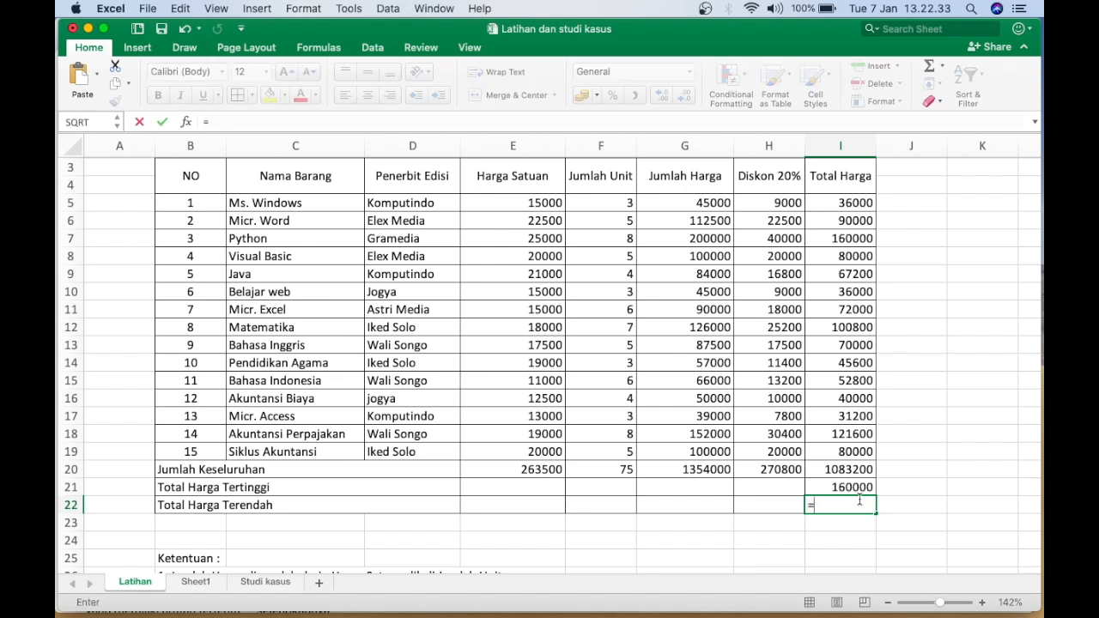
pyautogui.write('min')
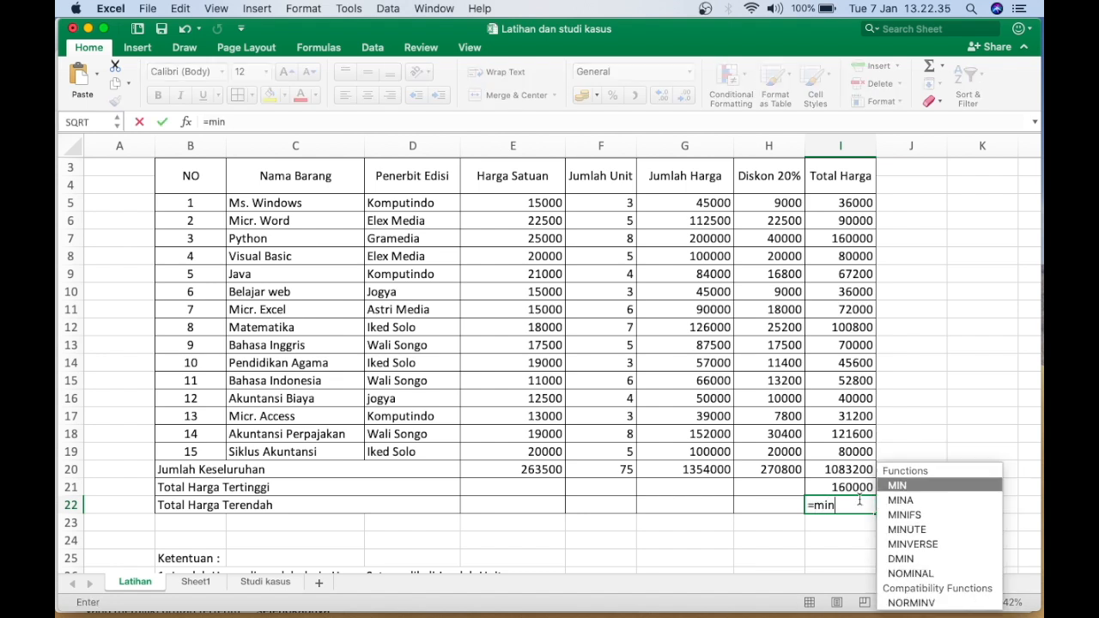
pyautogui.write('(')
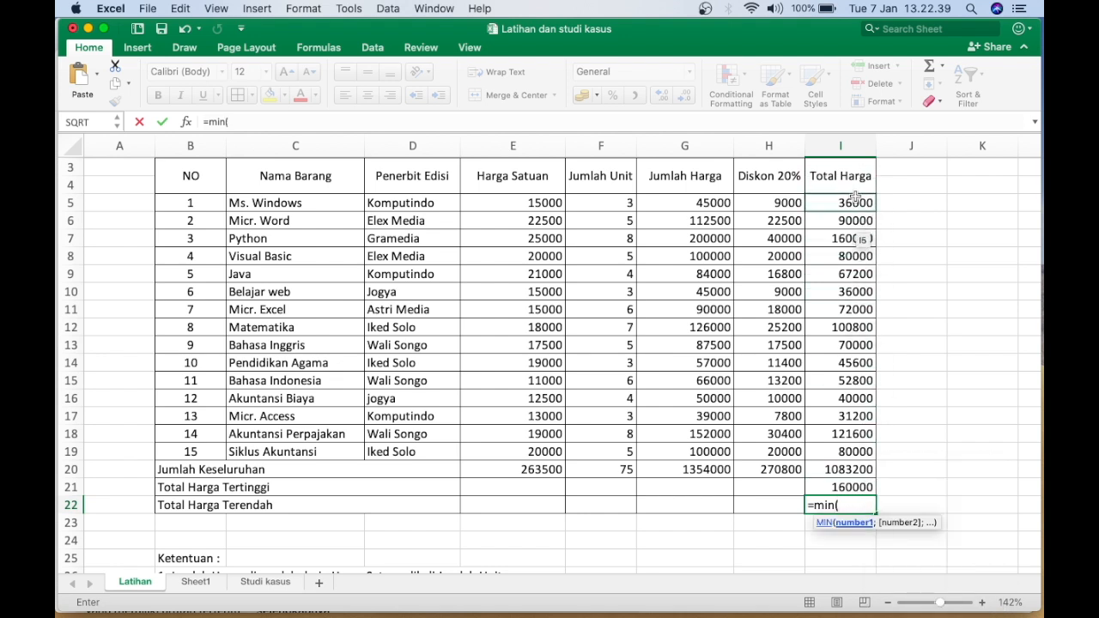
pyautogui.moveTo(855, 198); pyautogui.dragTo(825, 451)
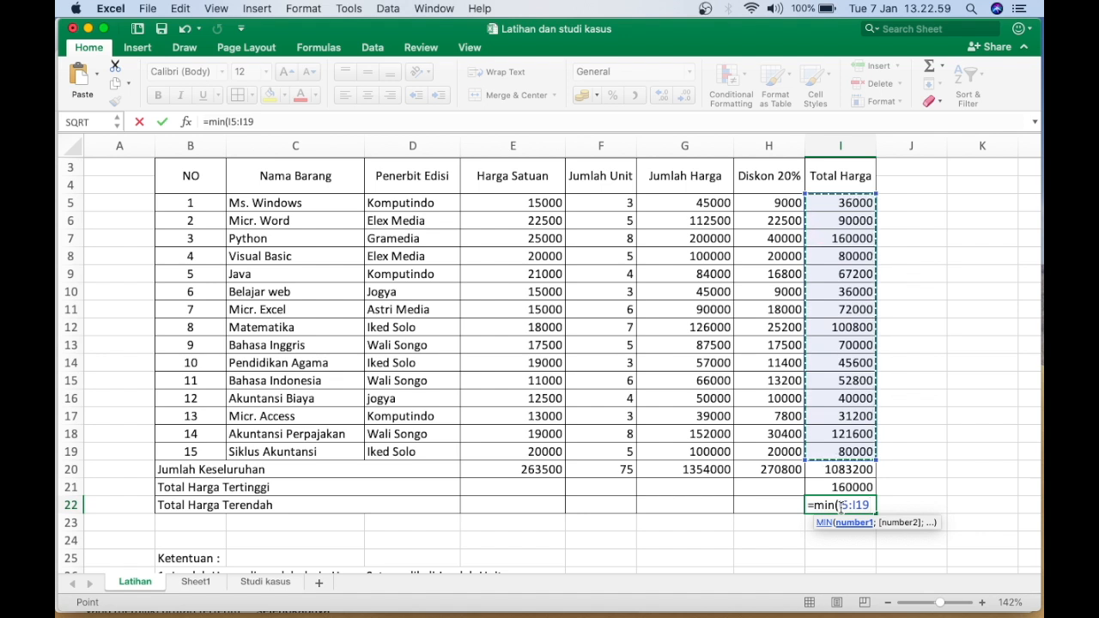
pyautogui.write(')')
pyautogui.press('Return')
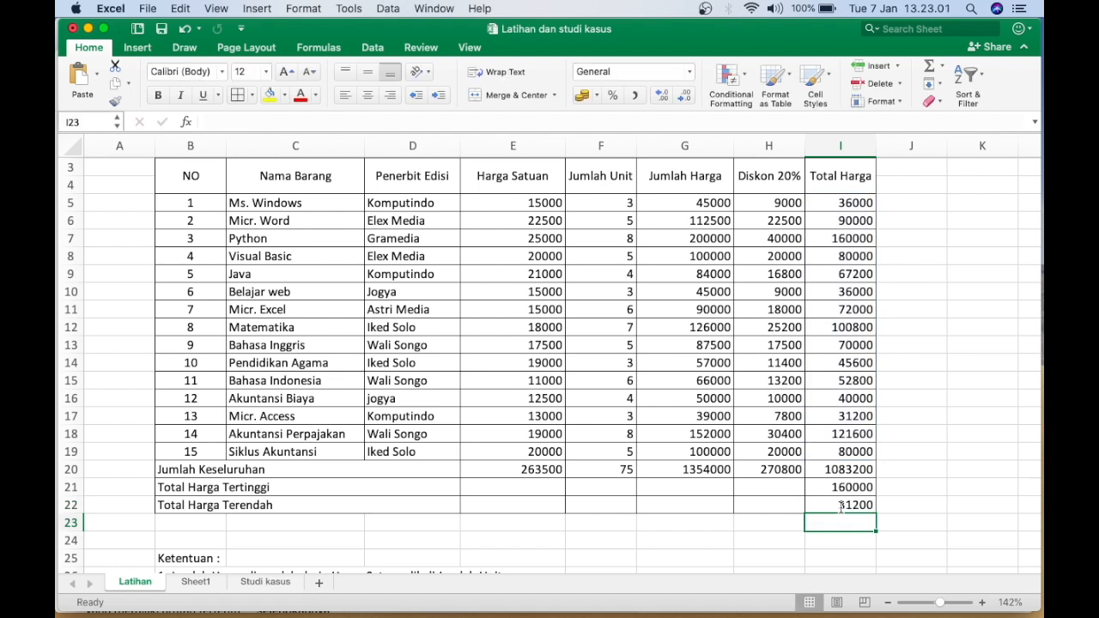
pyautogui.click(850, 507)
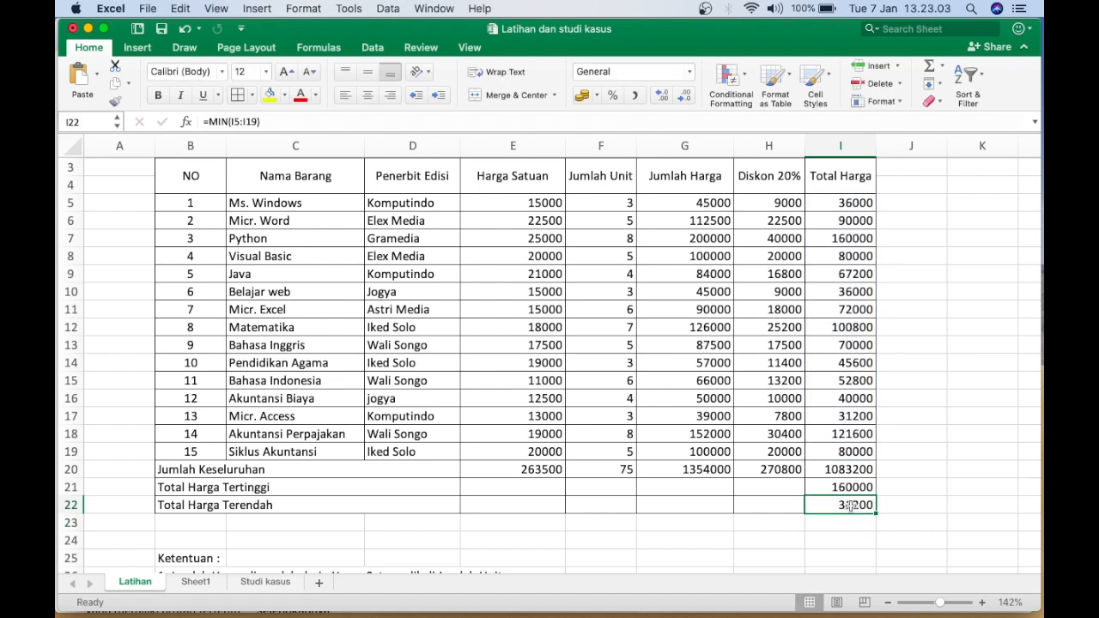
pyautogui.moveTo(858, 204); pyautogui.dragTo(856, 452)
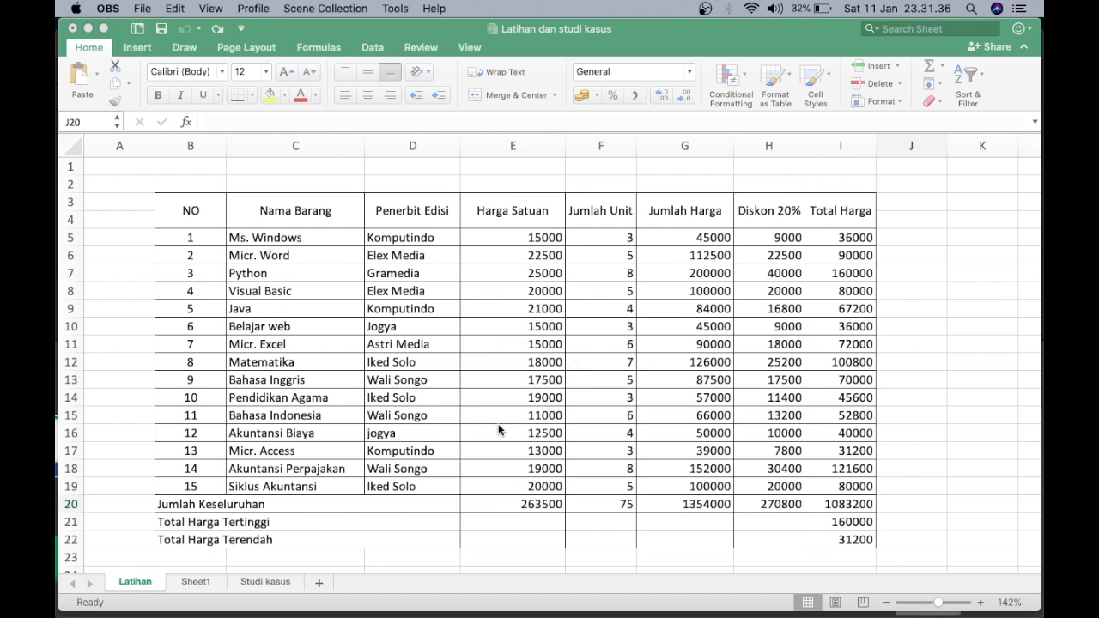
# Step: Inspect the SUM formula in I20 of the Jumlah Keseluruhan row
pyautogui.scroll(-1, 499, 429)
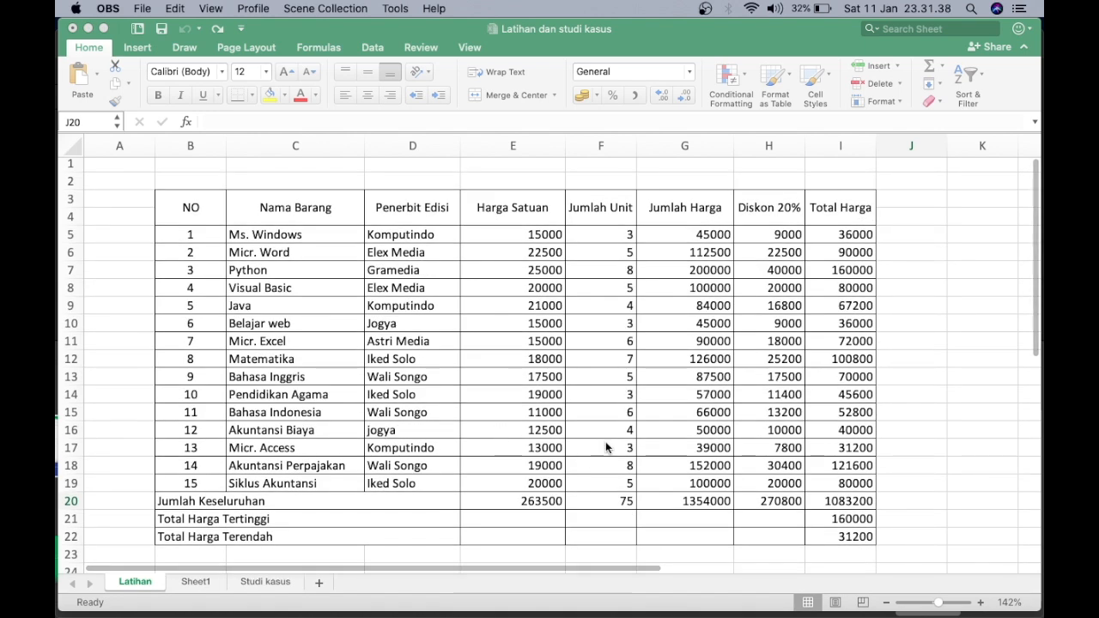
pyautogui.click(854, 501)
pyautogui.doubleClick(853, 502)
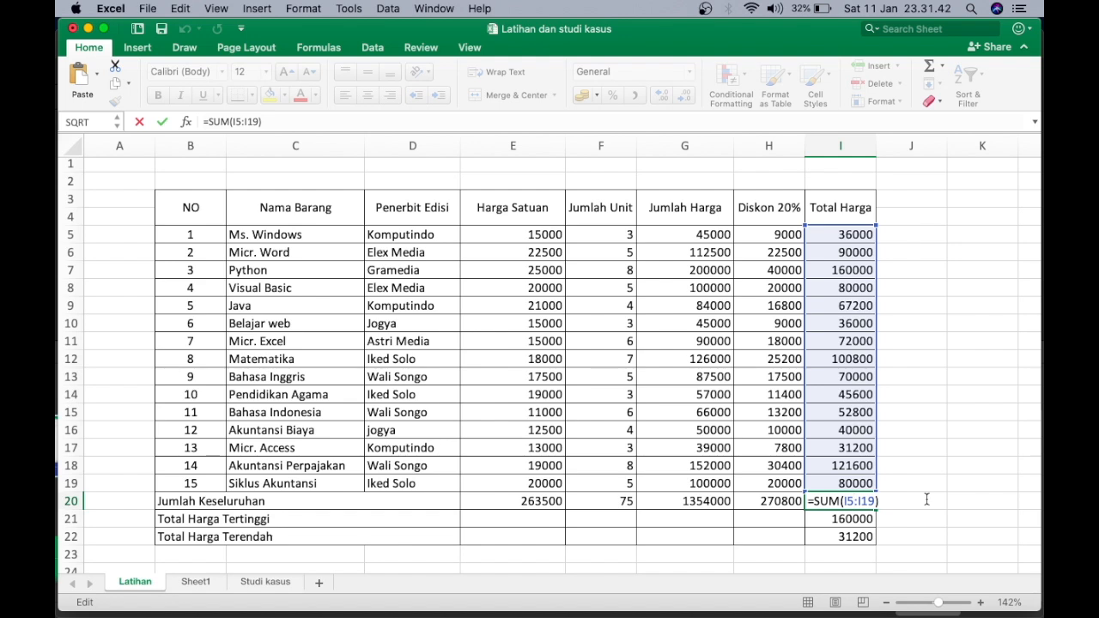
pyautogui.press('Return')
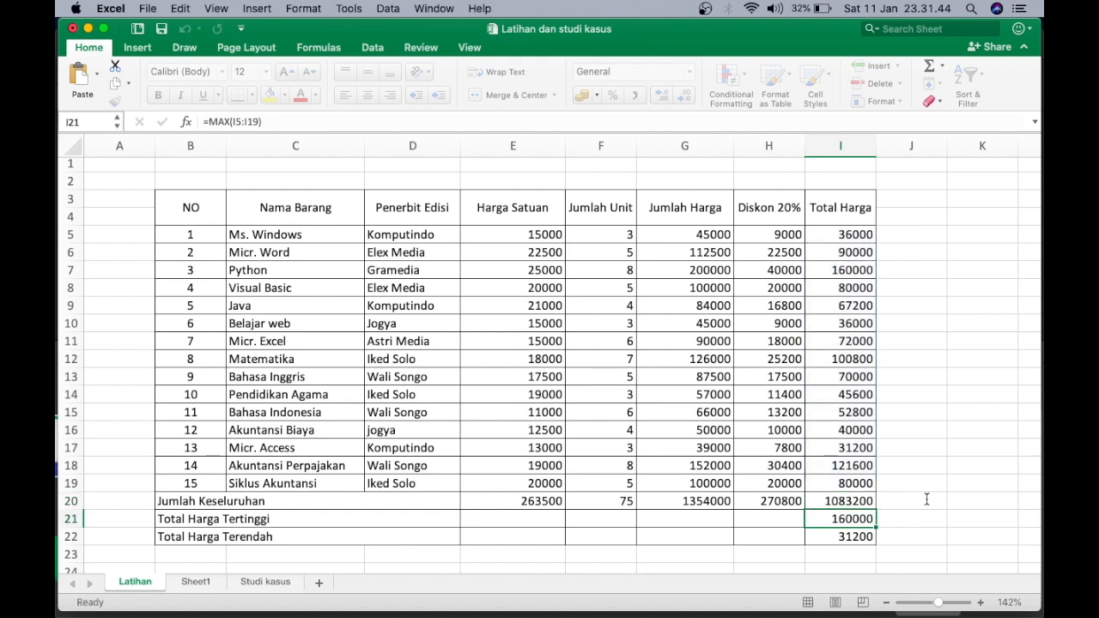
pyautogui.scroll(-2, 926, 499)
pyautogui.scroll(2, 926, 499)
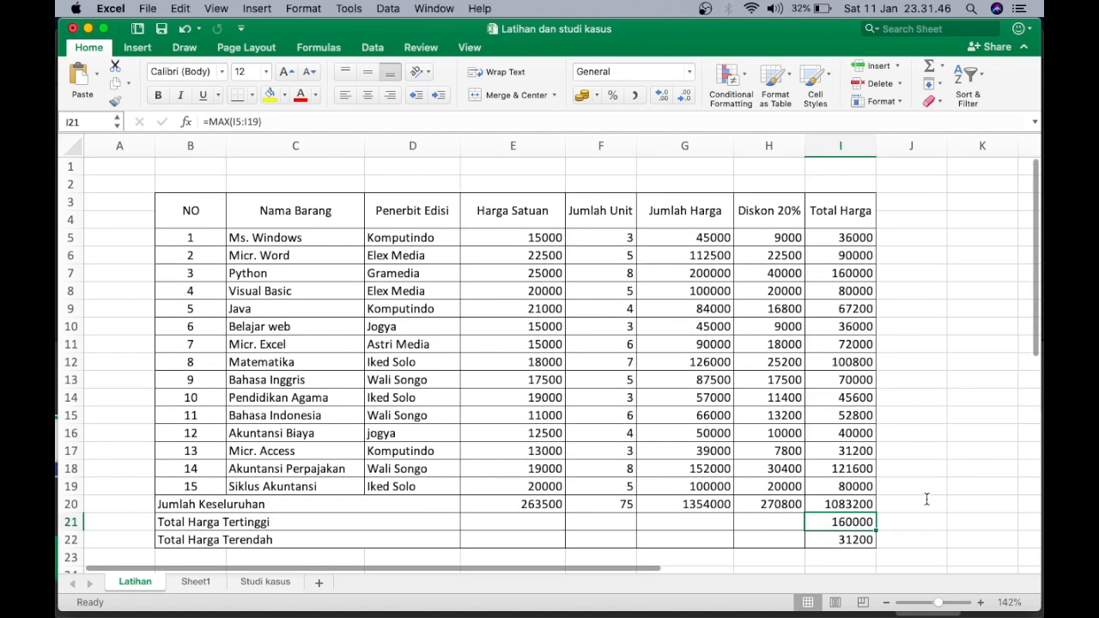
# Step: Merge the empty cells K4:M9 beside the table and align their content to the top left
pyautogui.moveTo(636, 567); pyautogui.dragTo(720, 569)
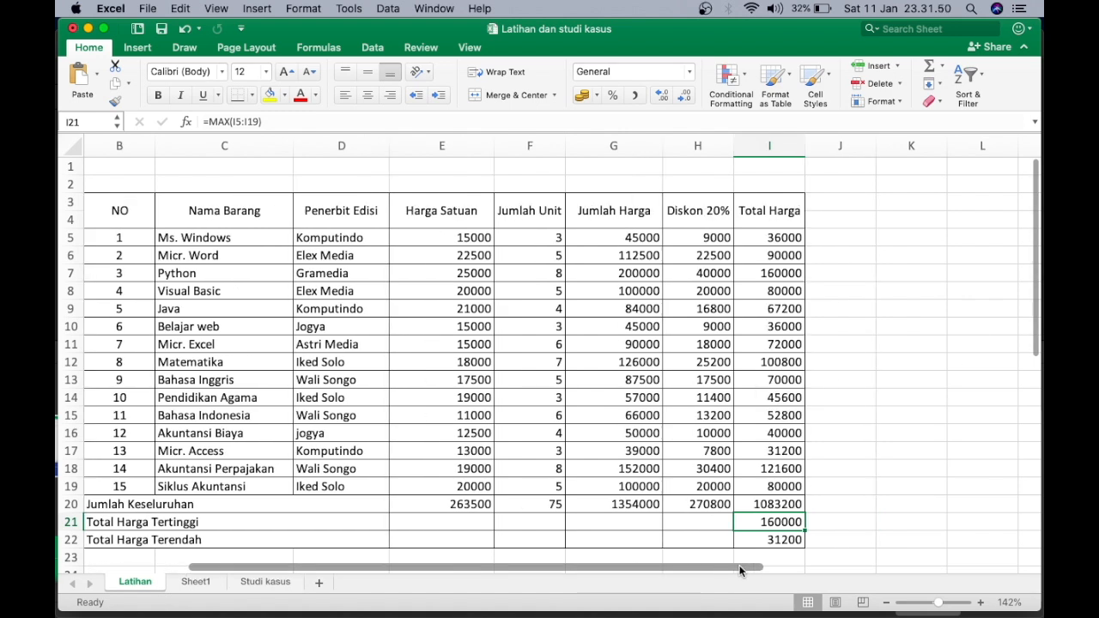
pyautogui.moveTo(891, 217); pyautogui.dragTo(1023, 309)
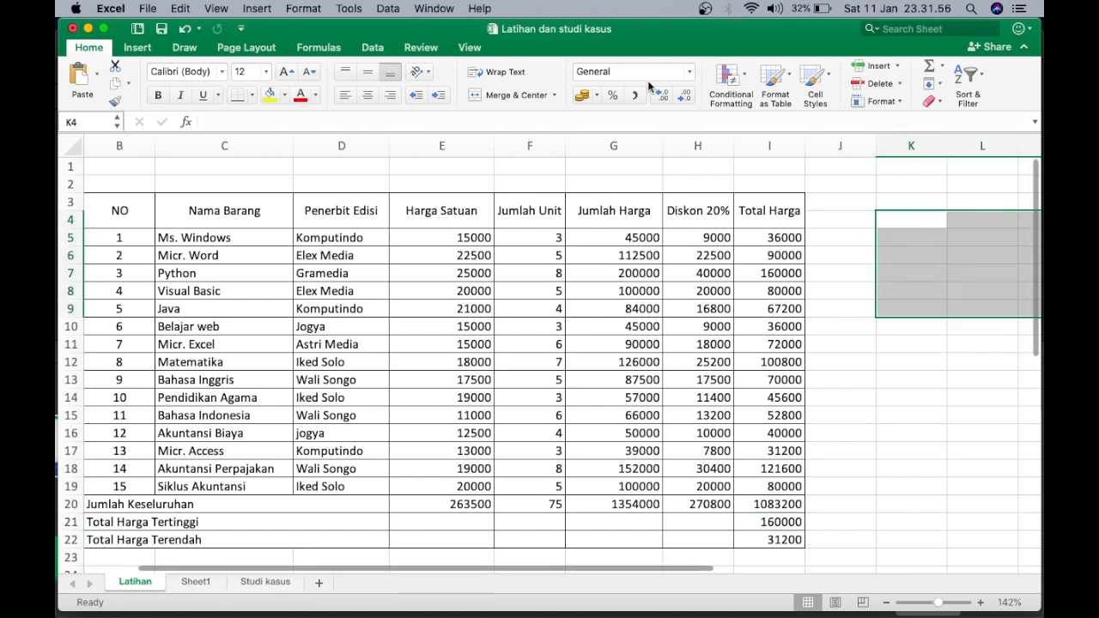
pyautogui.click(515, 96)
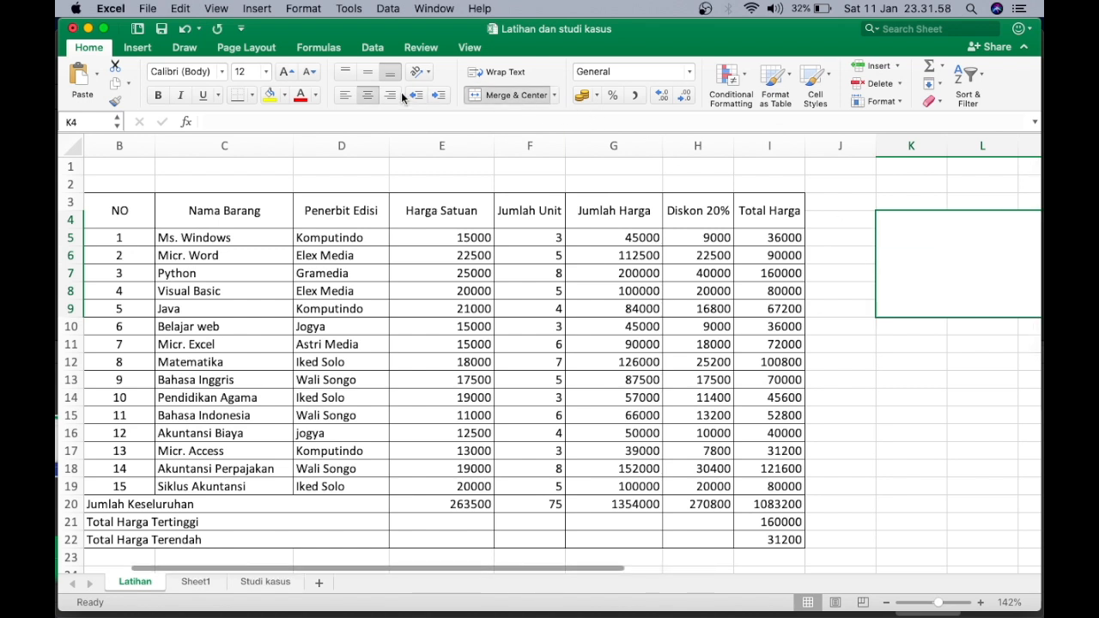
pyautogui.click(346, 97)
pyautogui.click(346, 74)
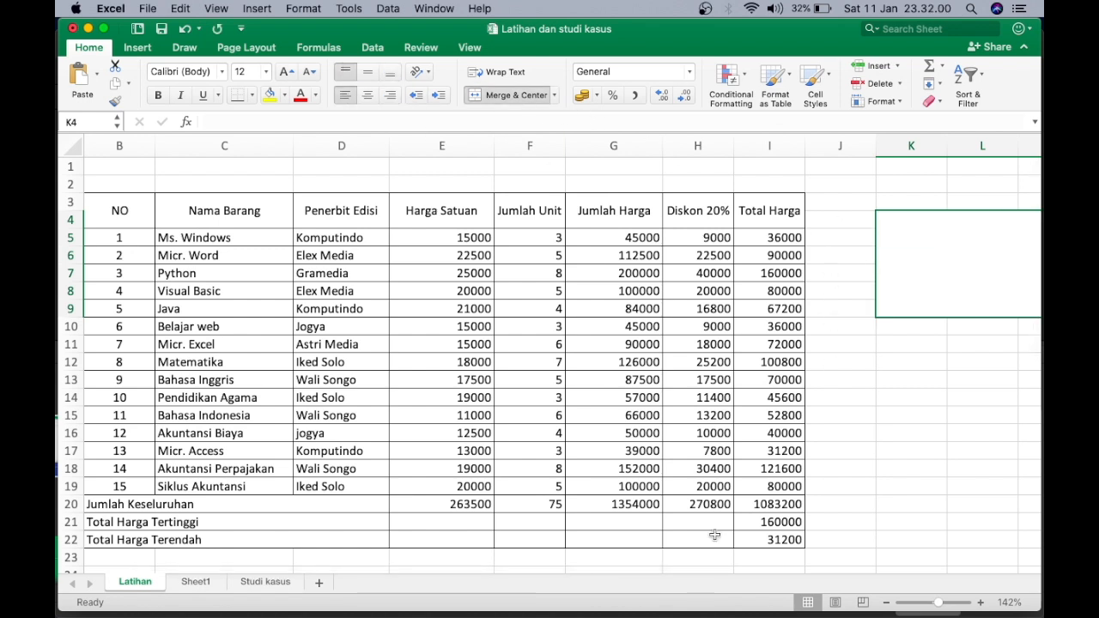
# Step: Enter the text "SUMIF" in the merged K4:M9 block
pyautogui.moveTo(398, 566); pyautogui.dragTo(479, 575)
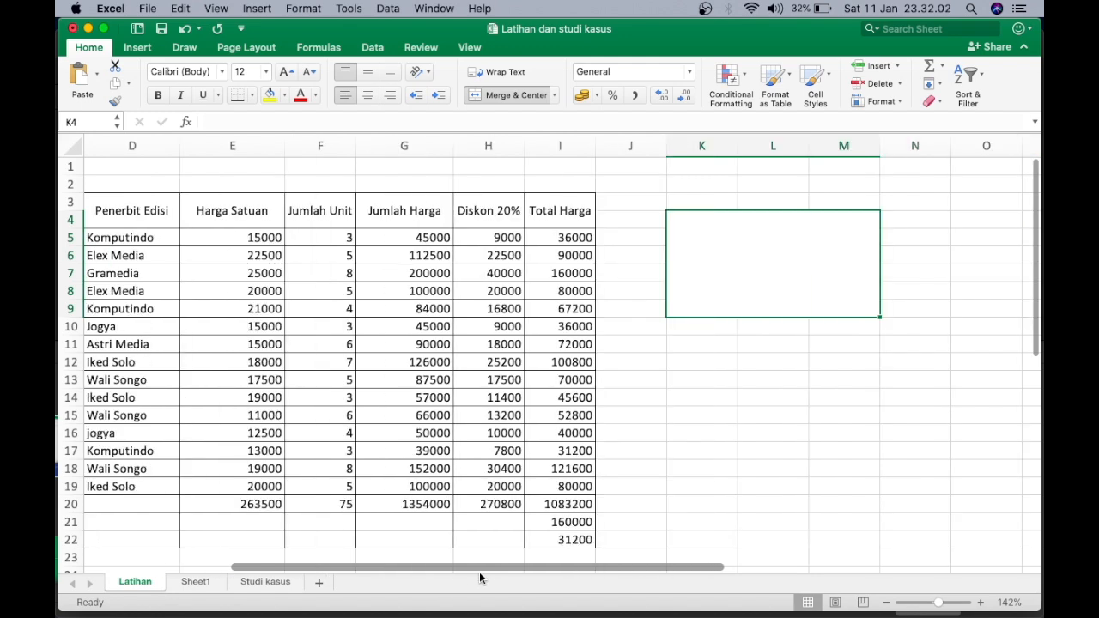
pyautogui.doubleClick(707, 250)
pyautogui.write('SUMIF')
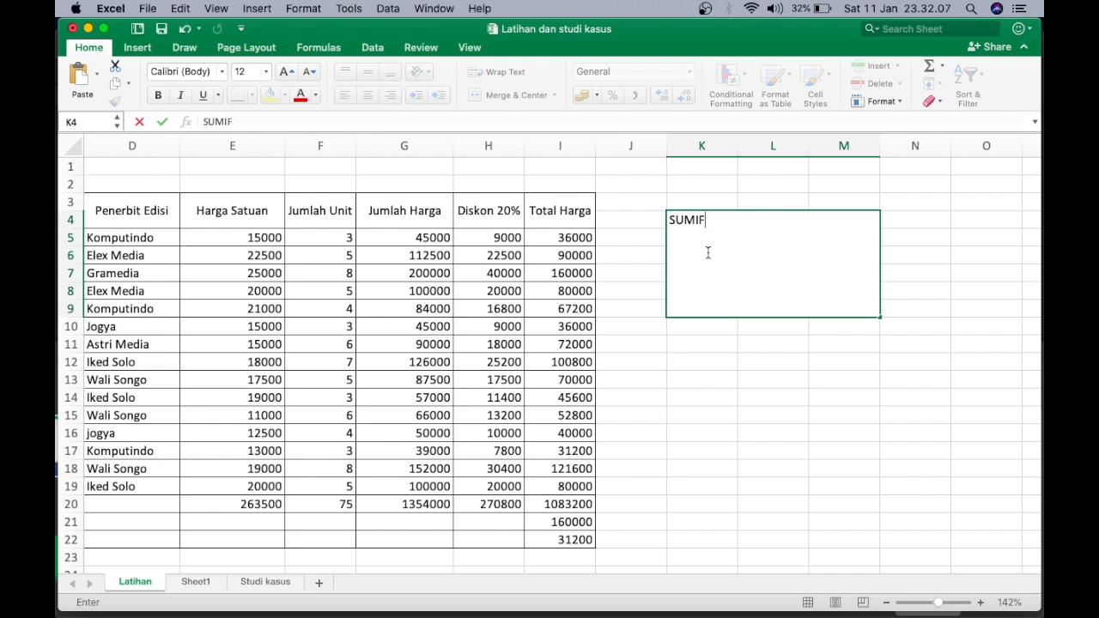
pyautogui.press('Return')
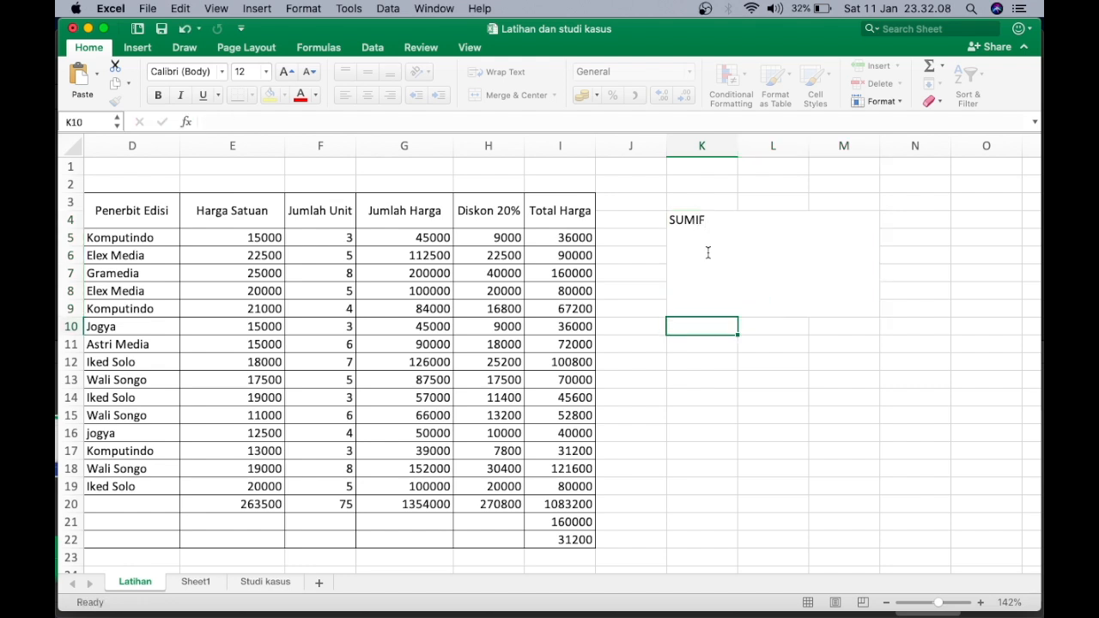
# Step: Enter the note "SUM = Menjumlahkan nilai secara keseluruhan" in K11, below the merged SUMIF block
pyautogui.click(730, 379)
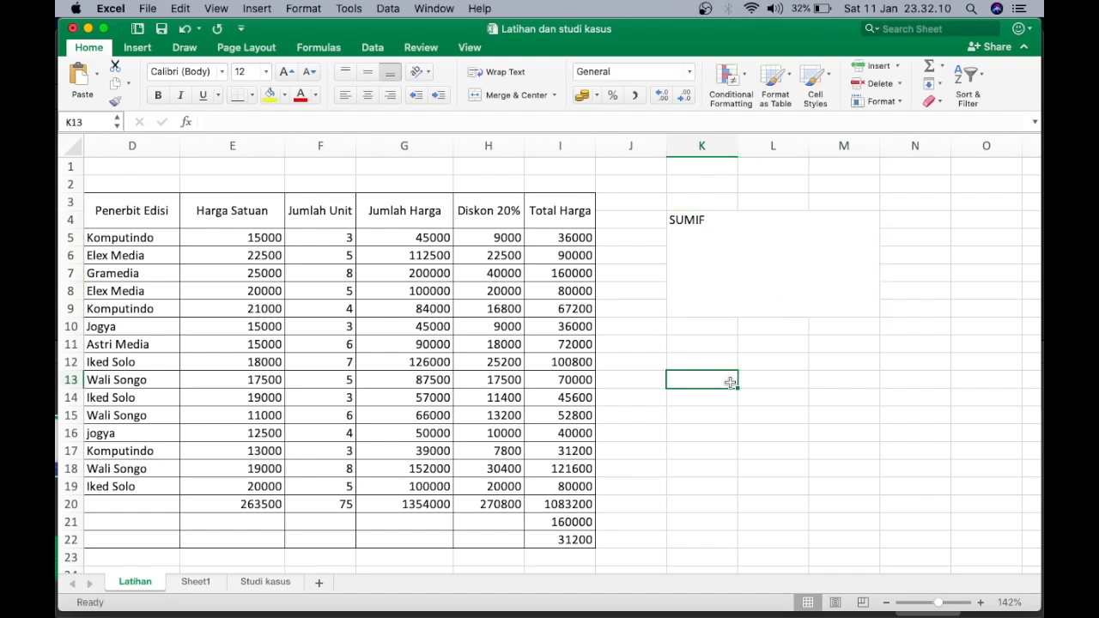
pyautogui.click(696, 348)
pyautogui.write('SUM =')
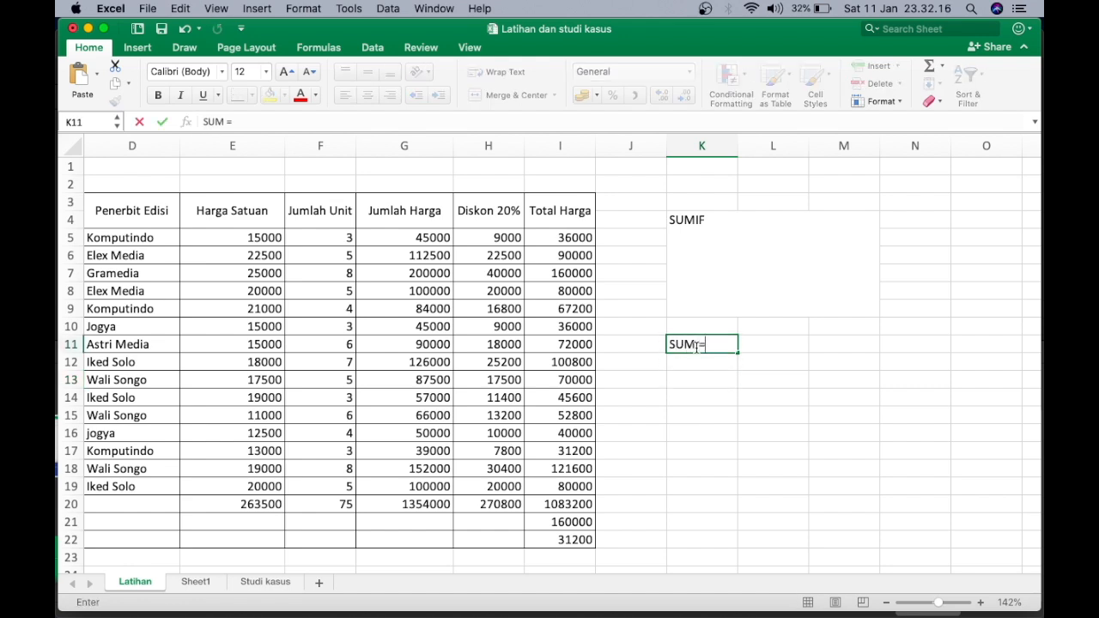
pyautogui.write(' Menjuml')
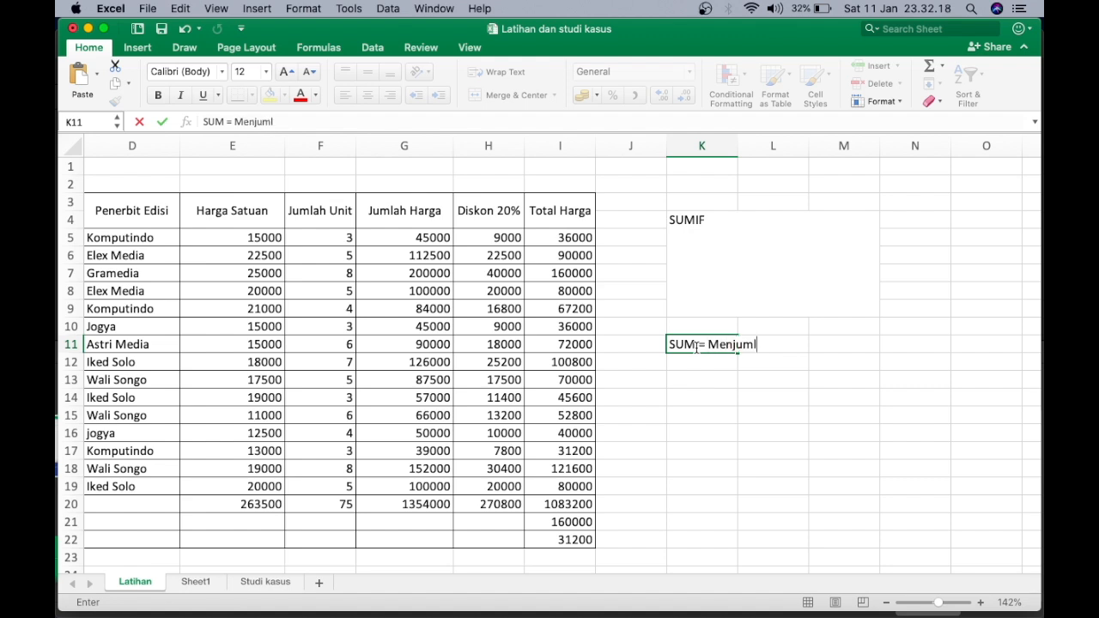
pyautogui.write('ahkan nilai se')
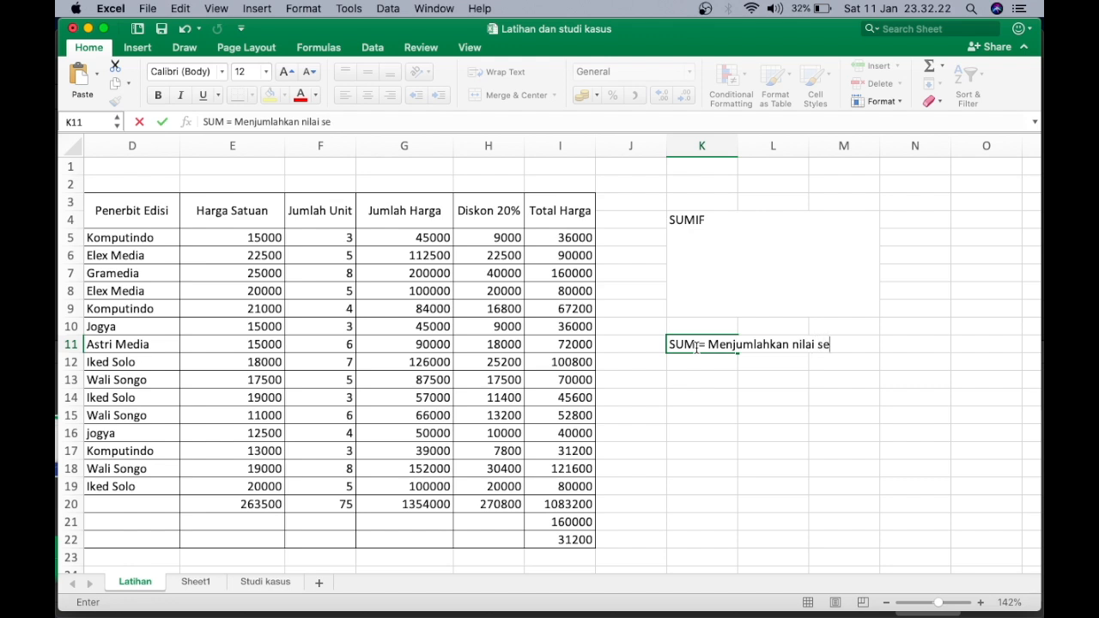
pyautogui.write('cara kesel')
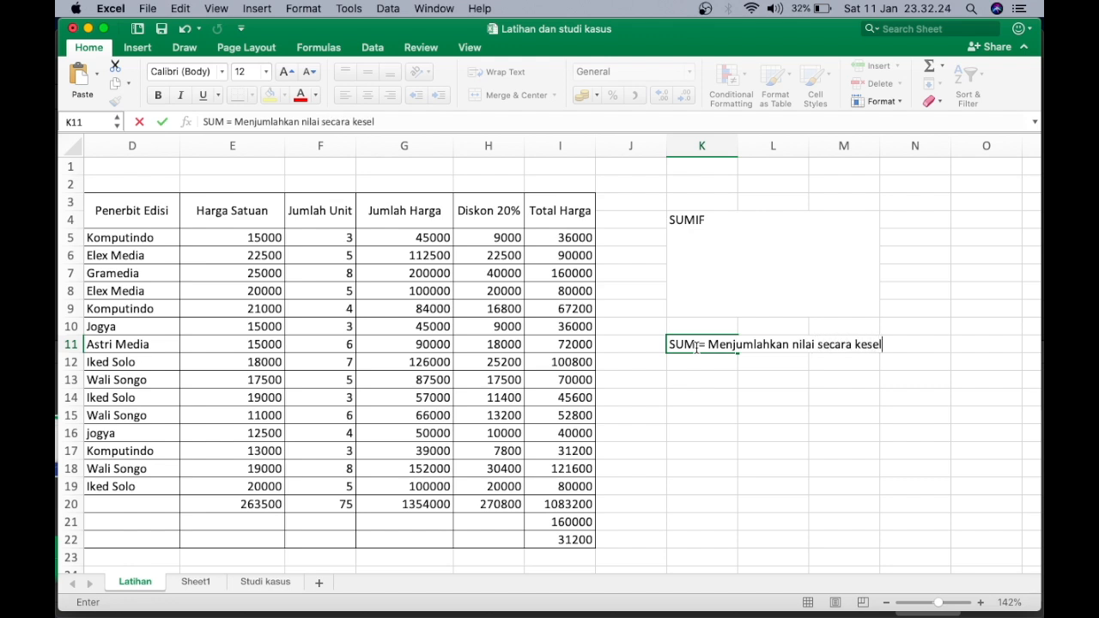
pyautogui.write('uruhan')
pyautogui.press('Return')
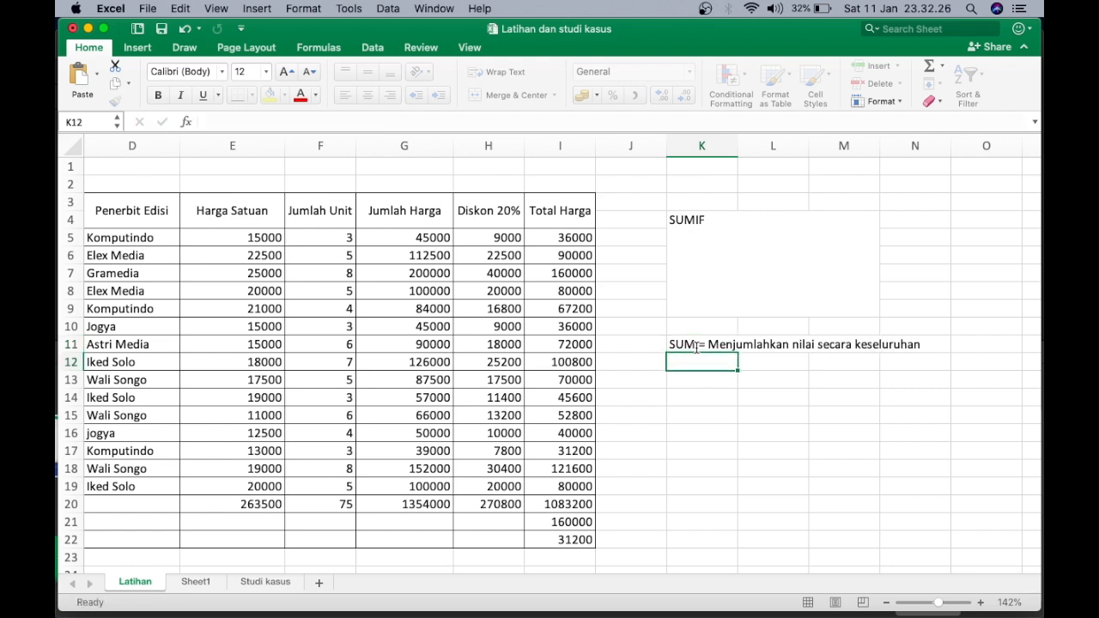
# Step: Append "(gaji, totalbeli)" to the SUM note in K11
pyautogui.doubleClick(679, 346)
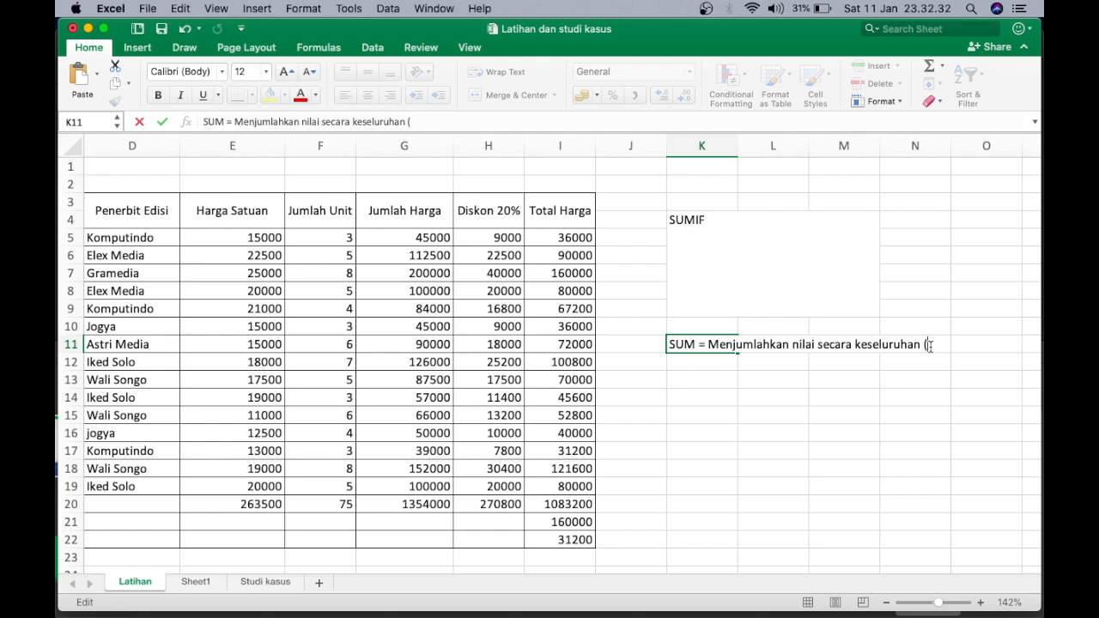
pyautogui.write('gaji, totalbeli')
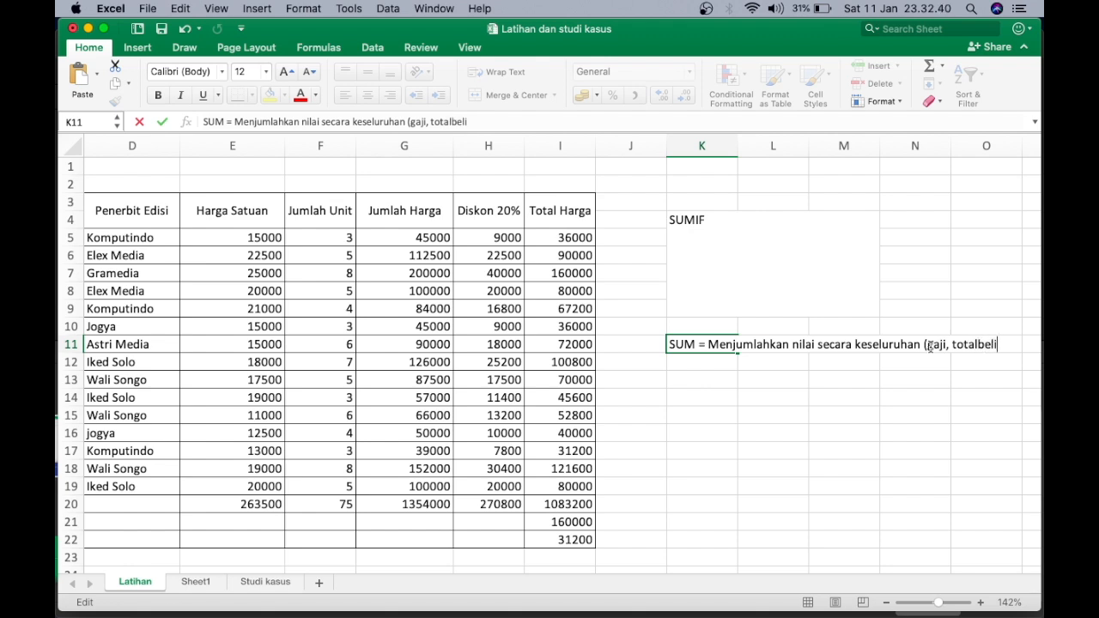
pyautogui.click(912, 367)
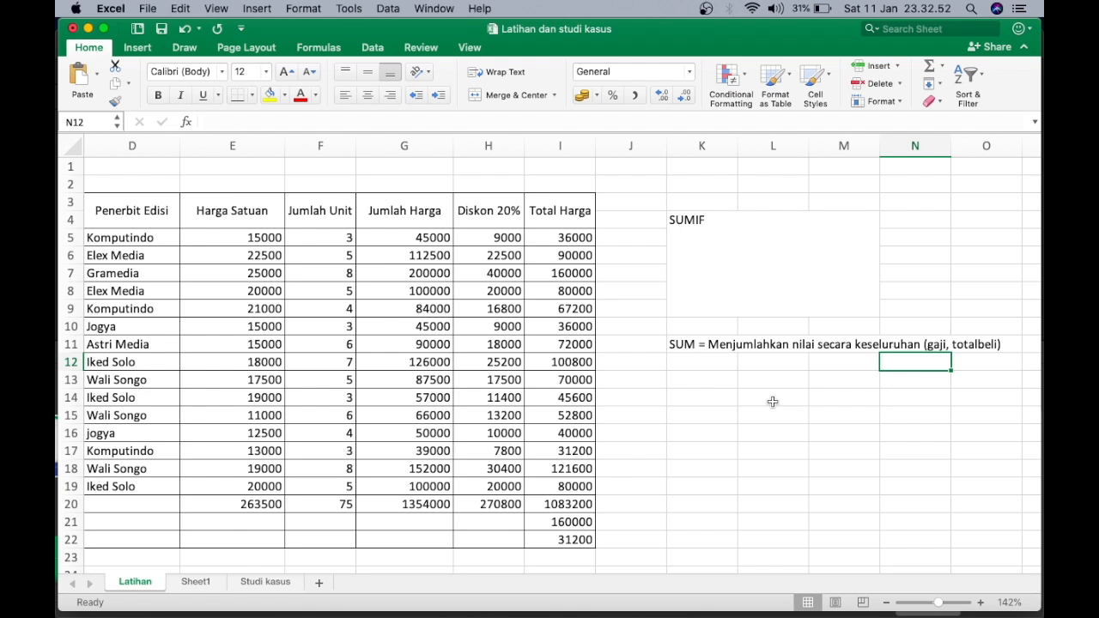
# Step: Enter the label "SUMIF" in K13, two rows below the SUM note
pyautogui.click(693, 378)
pyautogui.write('SUMIF')
pyautogui.press('Return')
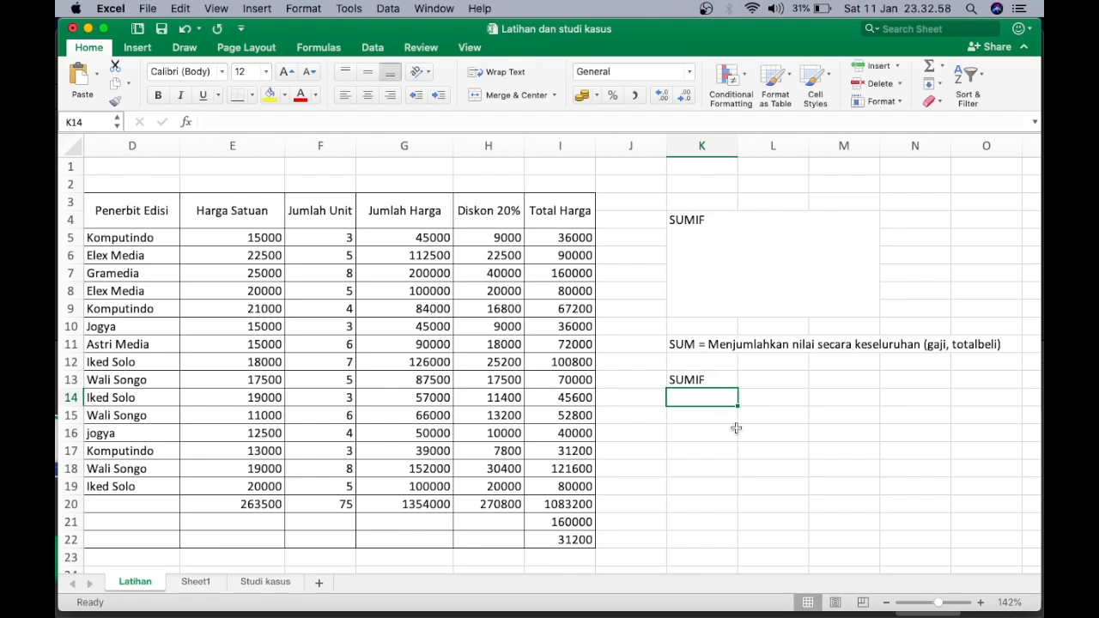
# Step: Extend the K13 label so that it reads "SUMIF = Menjumlahkan nilai secara keseluruhan"
pyautogui.scroll(5, 736, 428)
pyautogui.hscroll(3, 736, 428)
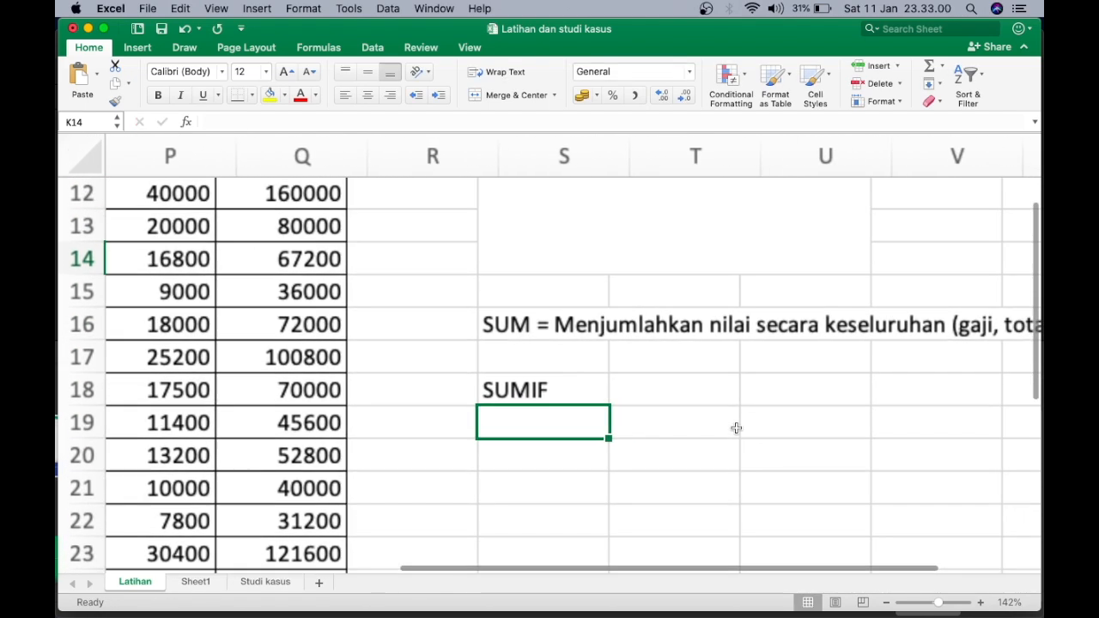
pyautogui.hscroll(3, 736, 427)
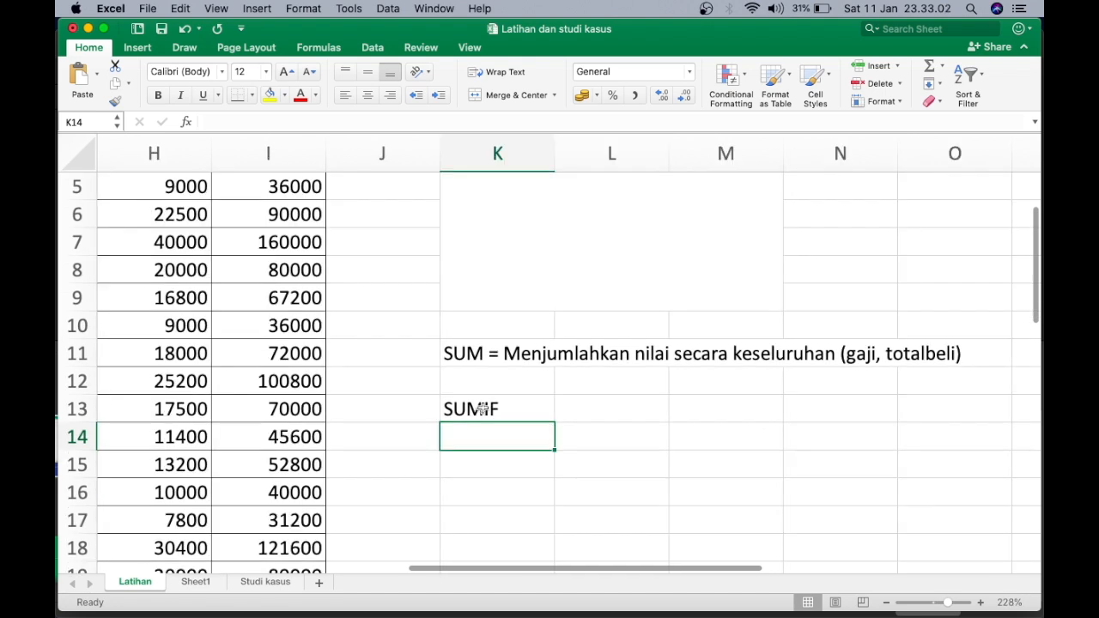
pyautogui.doubleClick(502, 408)
pyautogui.write('= Men')
pyautogui.press('BackSpace')
pyautogui.write('e')
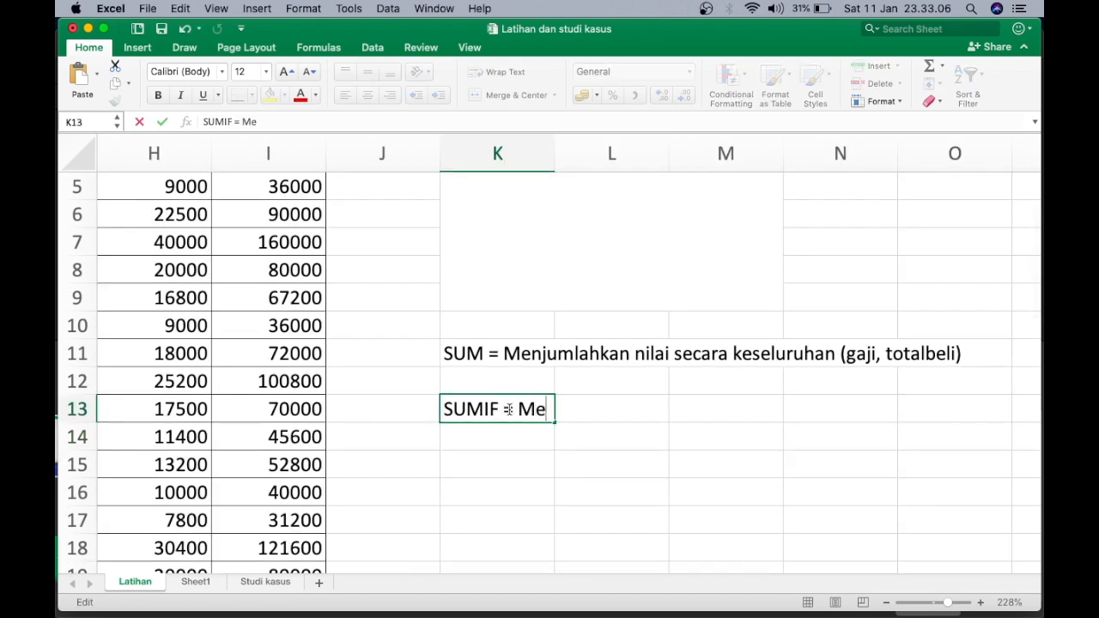
pyautogui.write('njumlahkan')
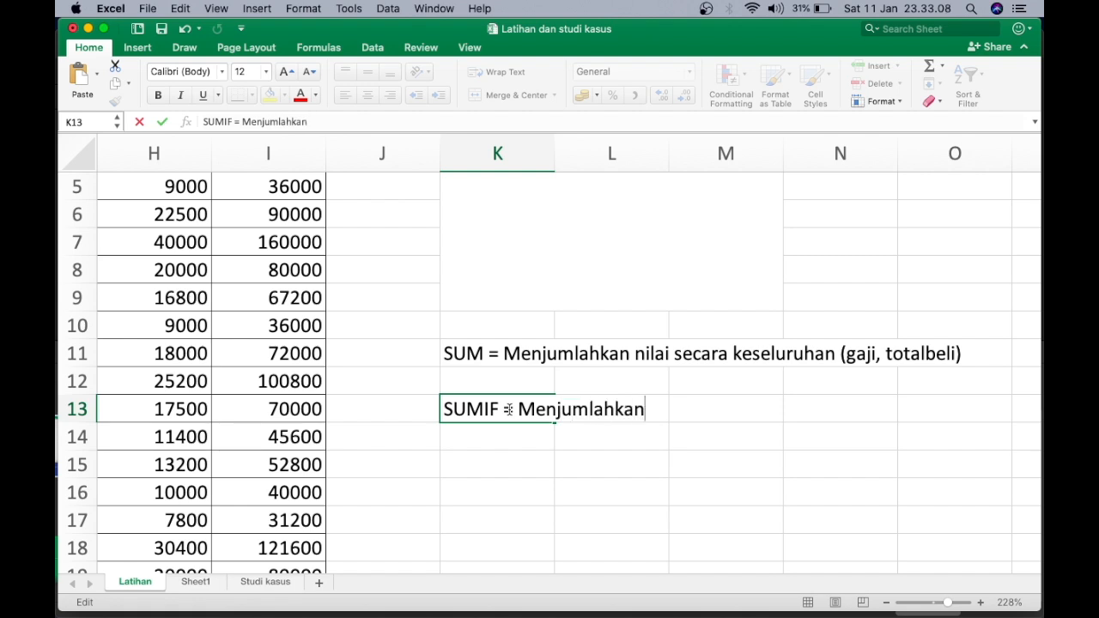
pyautogui.write(' nilai')
pyautogui.write(' be')
pyautogui.press('BackSpace')
pyautogui.press('BackSpace')
pyautogui.press('BackSpace')
pyautogui.write('secara')
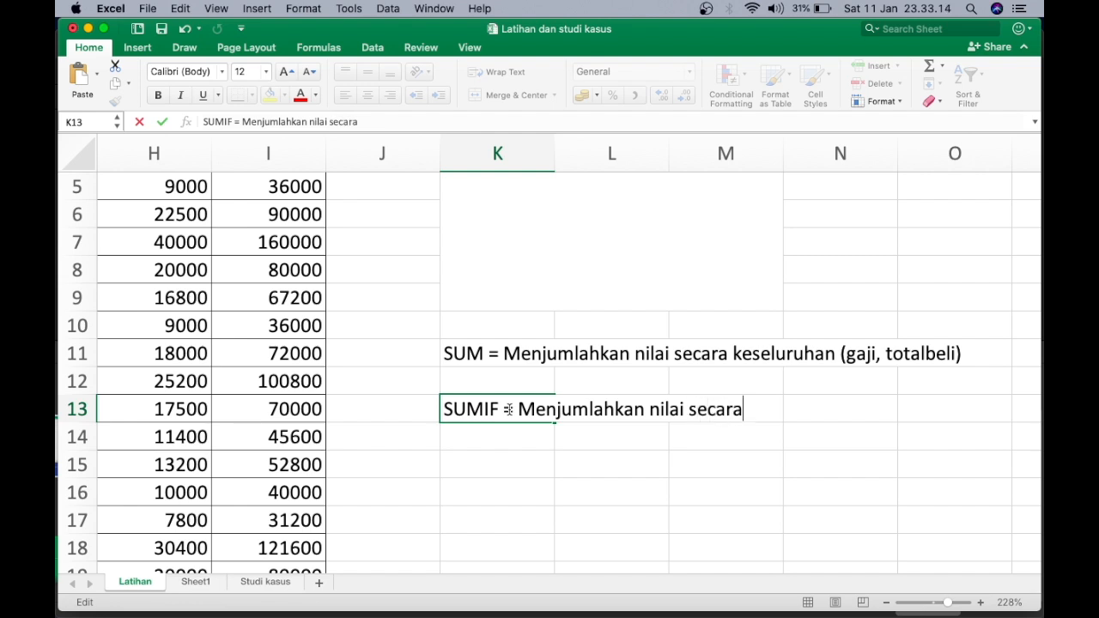
pyautogui.press('BackSpace')
pyautogui.write('a keseluruhan')
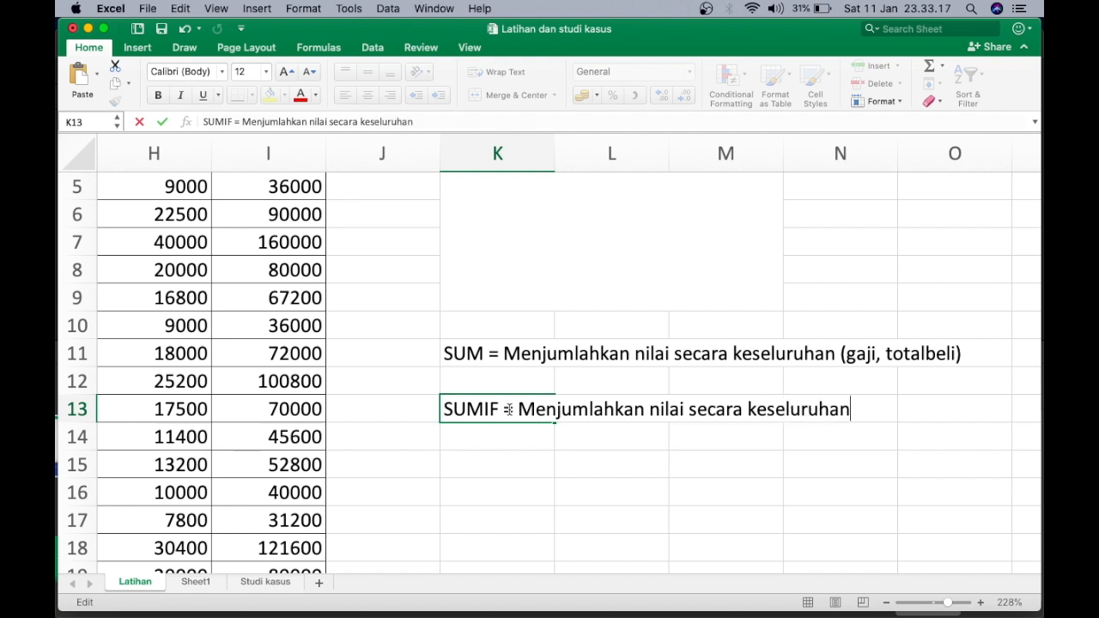
# Step: Complete the SUMIF note in K13 with the words "berdasarkan satu kriteria tertentu"
pyautogui.write(' berd')
pyautogui.write('asarakan')
pyautogui.press('BackSpace')
pyautogui.press('BackSpace')
pyautogui.press('BackSpace')
pyautogui.press('BackSpace')
pyautogui.write('kan ')
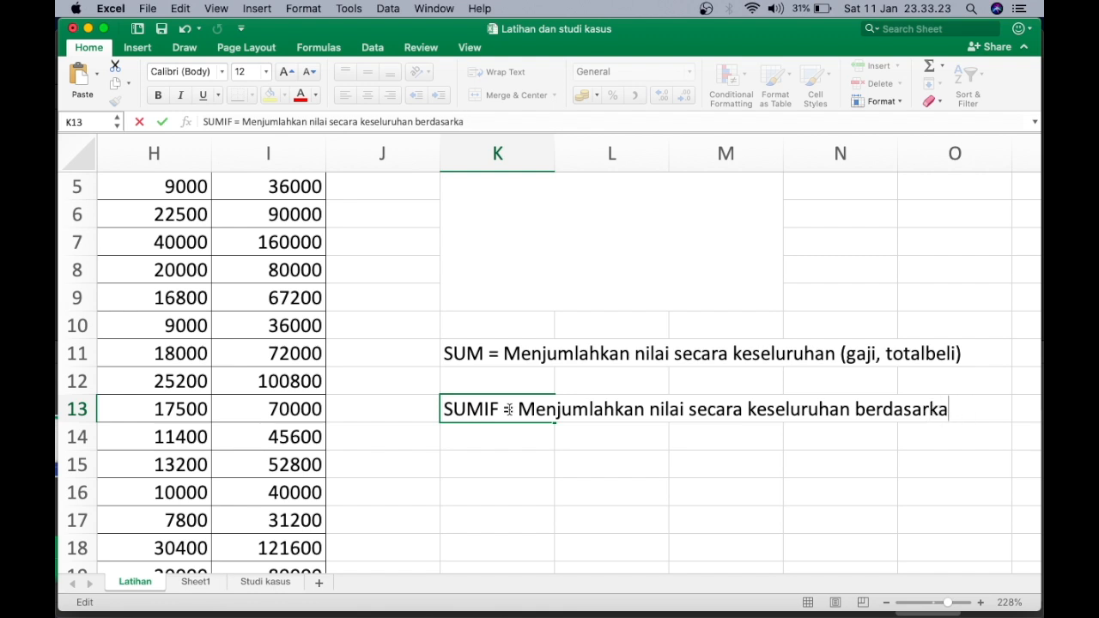
pyautogui.write('satu')
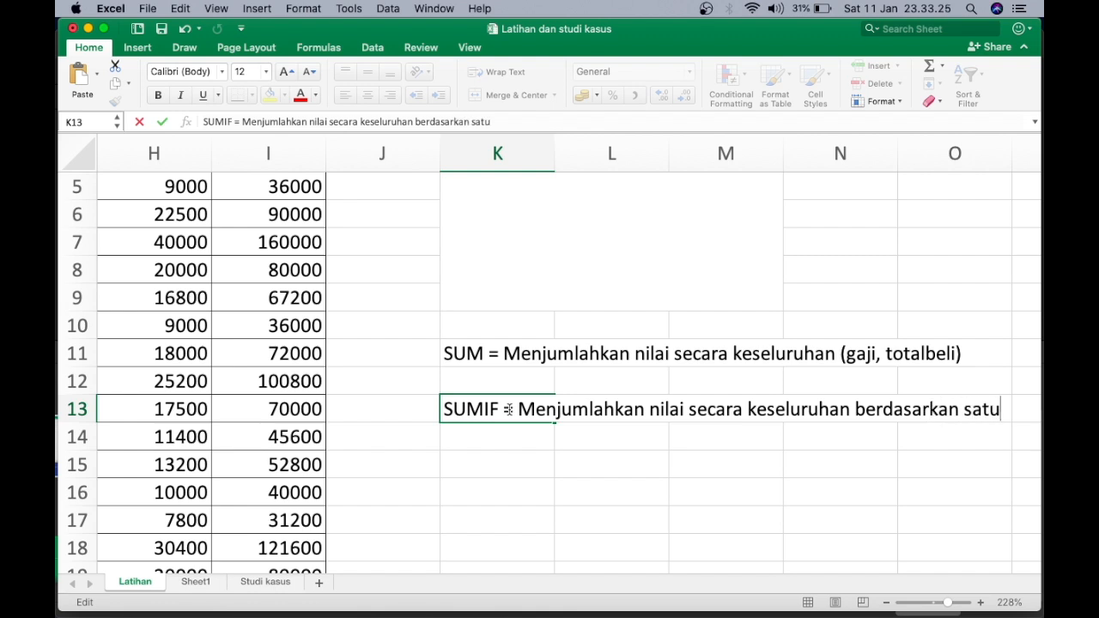
pyautogui.write(' kreteria tern')
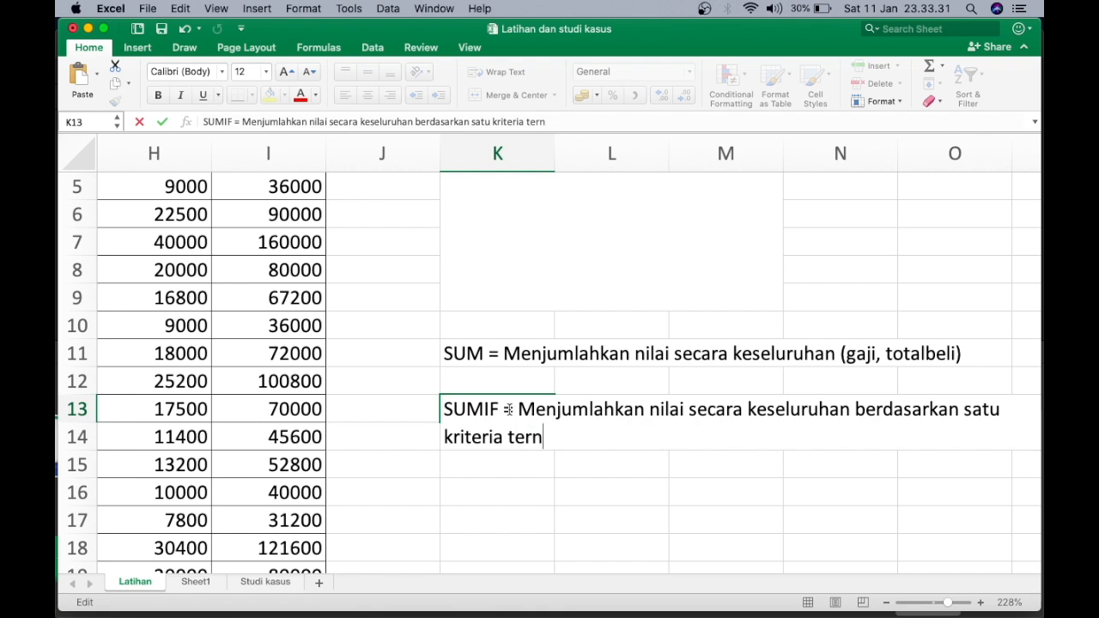
pyautogui.press('BackSpace')
pyautogui.write('tentu')
pyautogui.press('Return')
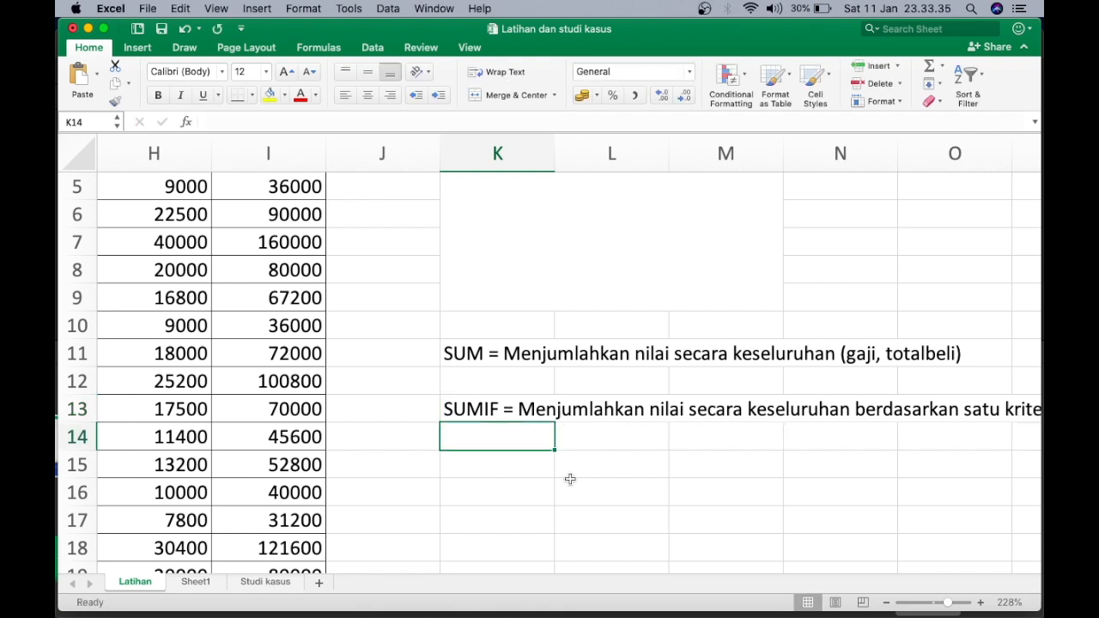
# Step: Reread the full SUM and SUMIF notes in rows 11 and 13 and compare their definitions
pyautogui.hscroll(3, 570, 479)
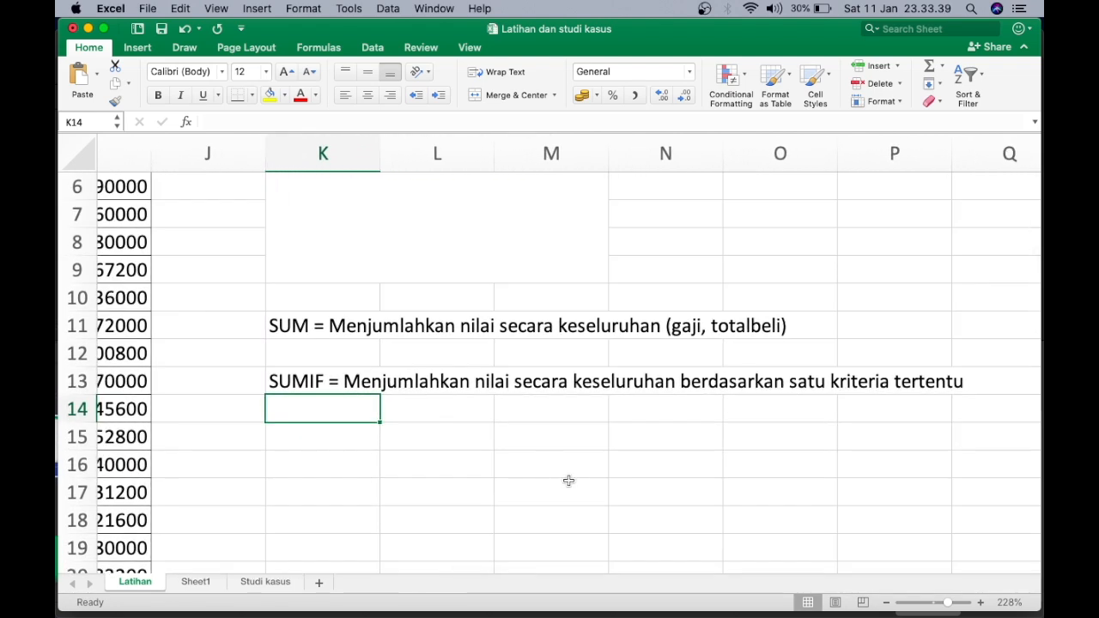
pyautogui.scroll(1, 603, 470)
pyautogui.hscroll(-1, 602, 471)
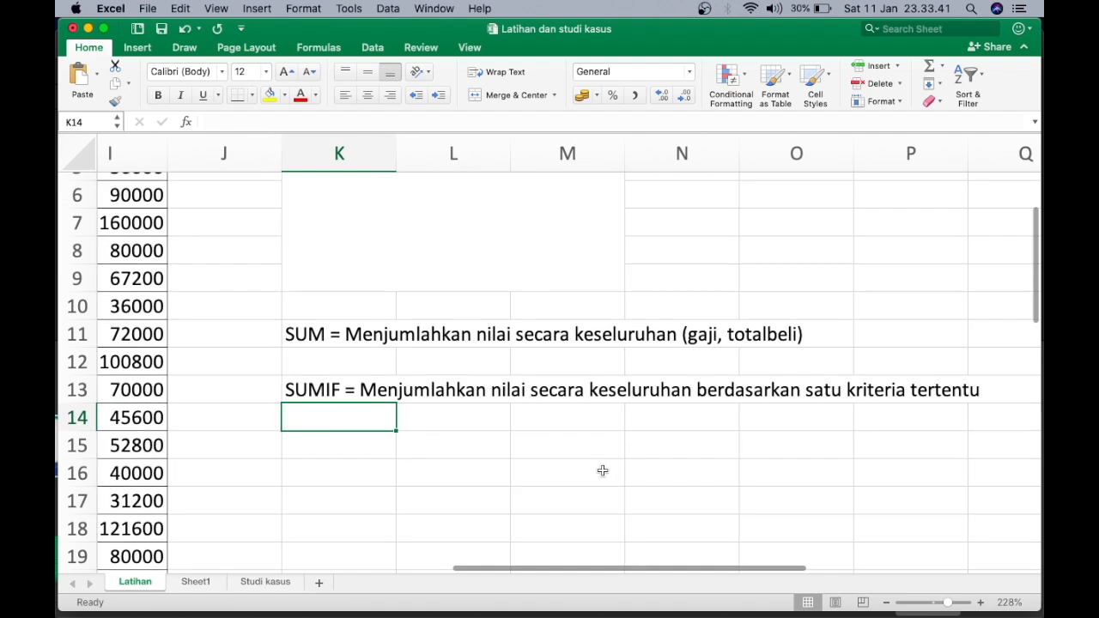
pyautogui.click(455, 347)
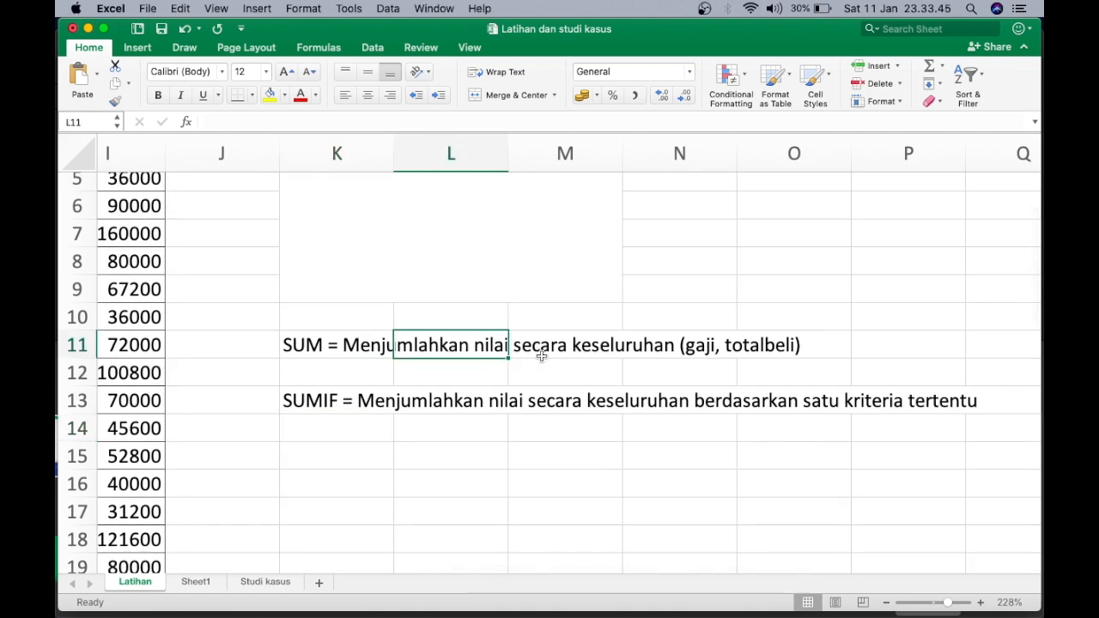
pyautogui.click(453, 402)
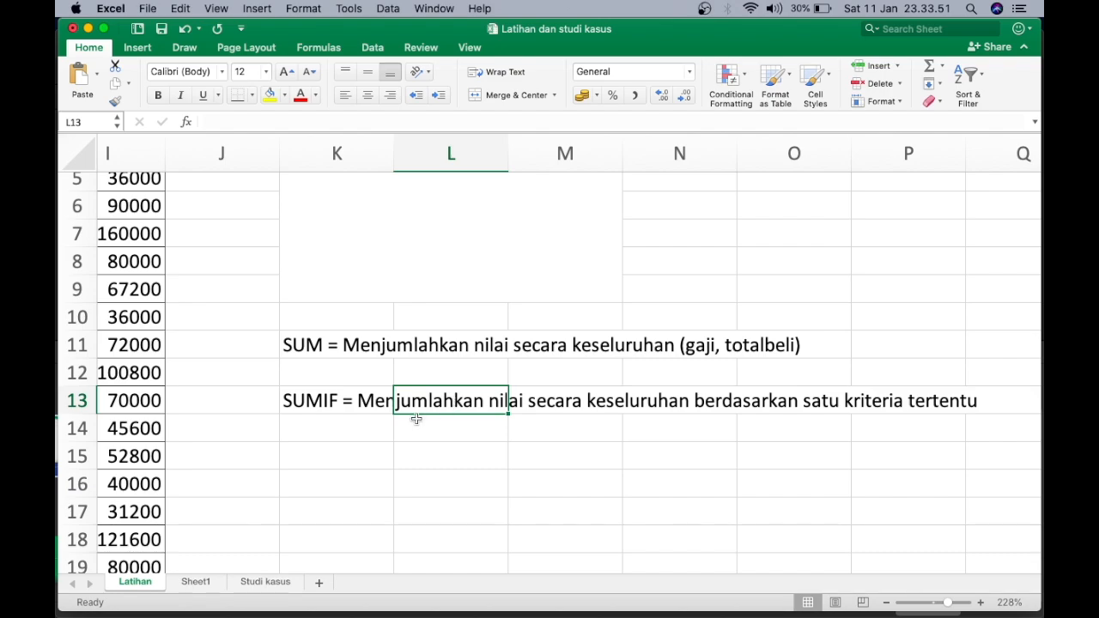
# Step: Inspect the SUM formula in F20 and its source range in the Jumlah Unit column
pyautogui.hscroll(-5, 386, 443)
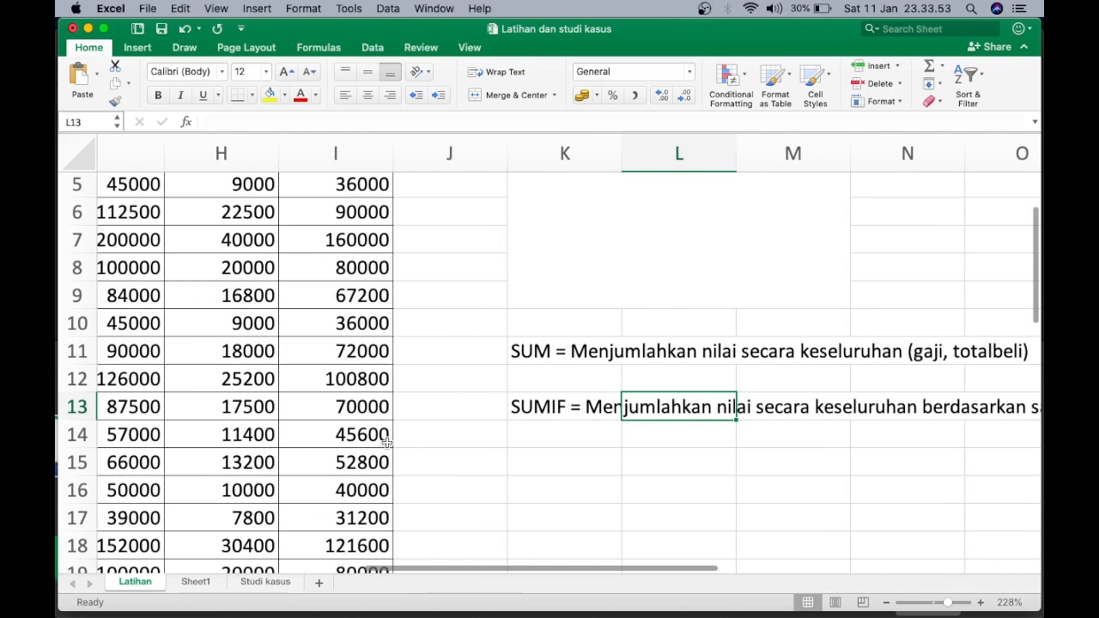
pyautogui.hscroll(-5, 387, 443)
pyautogui.scroll(3, 388, 443)
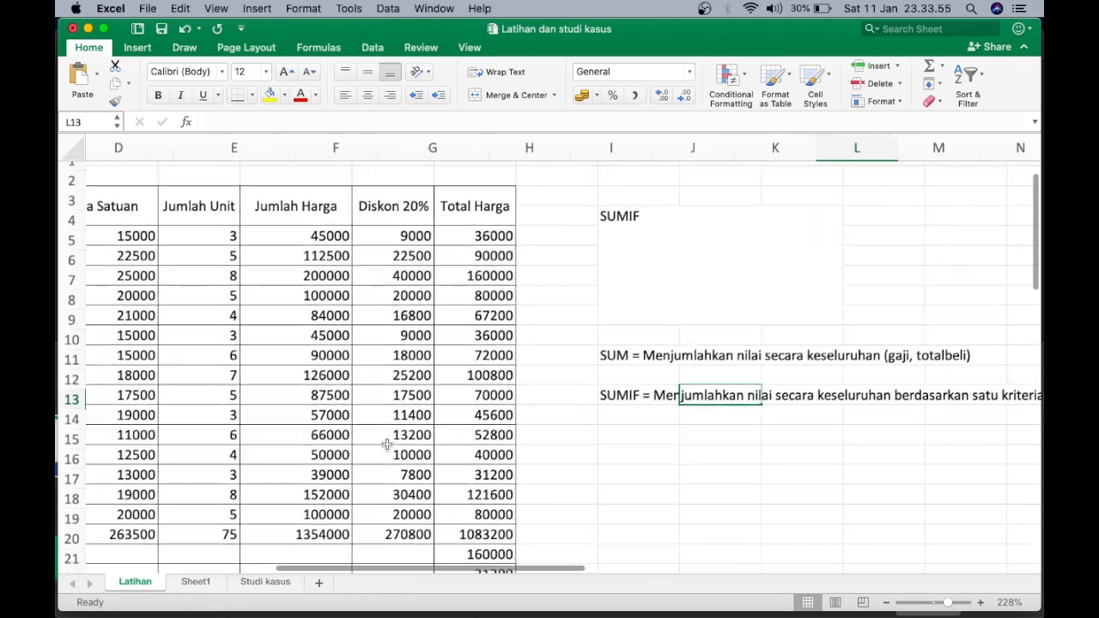
pyautogui.keyDown('ctrl'); pyautogui.scroll(-5, 387, 443); pyautogui.keyUp('ctrl')
pyautogui.hscroll(-3, 387, 443)
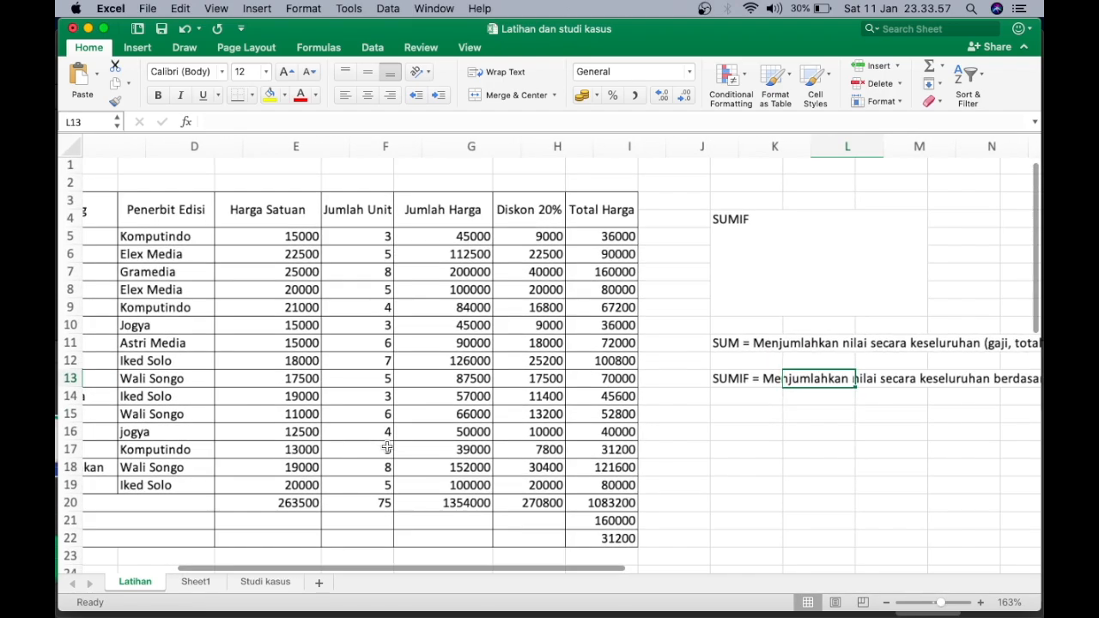
pyautogui.hscroll(-2, 387, 446)
pyautogui.scroll(-1, 388, 445)
pyautogui.keyDown('ctrl'); pyautogui.scroll(-2, 387, 446); pyautogui.keyUp('ctrl')
pyautogui.scroll(2, 387, 445)
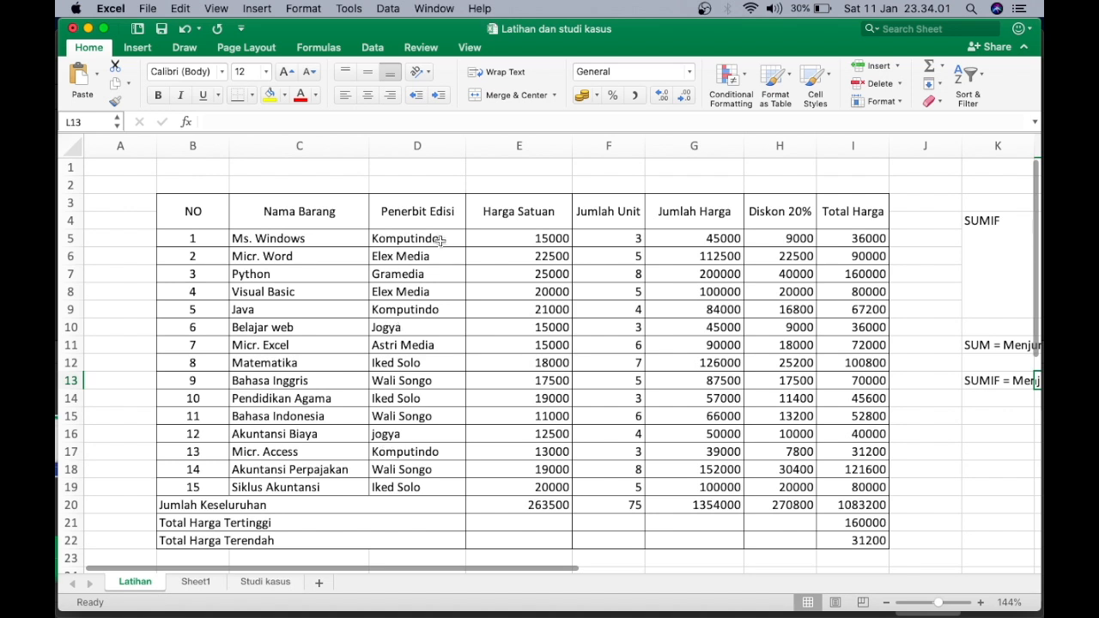
pyautogui.click(609, 239)
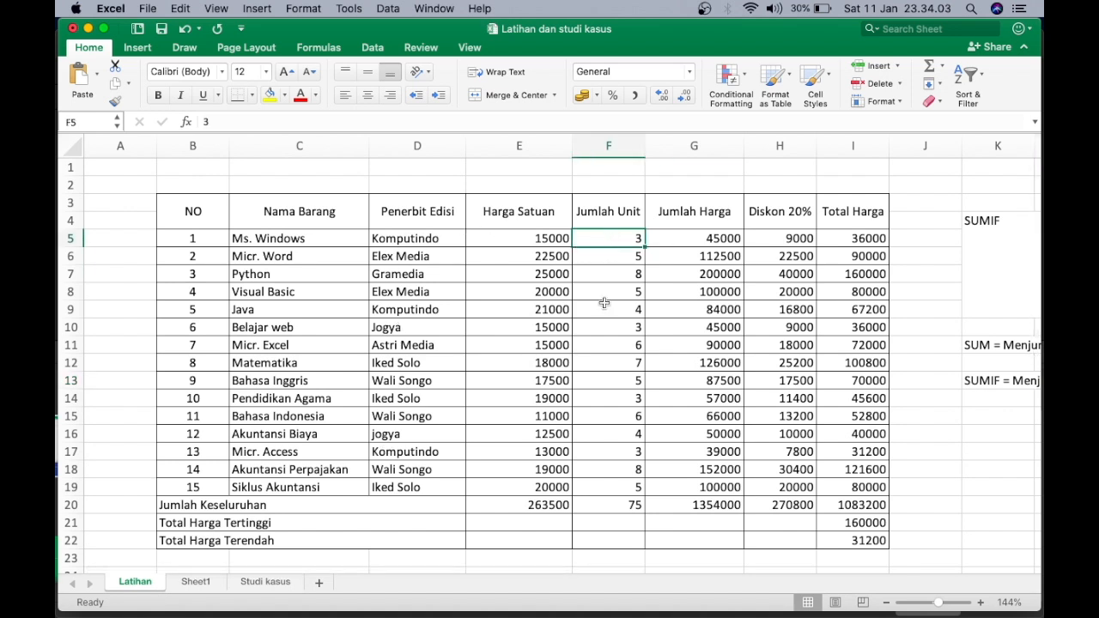
pyautogui.click(587, 506)
pyautogui.press('super+shift+t')
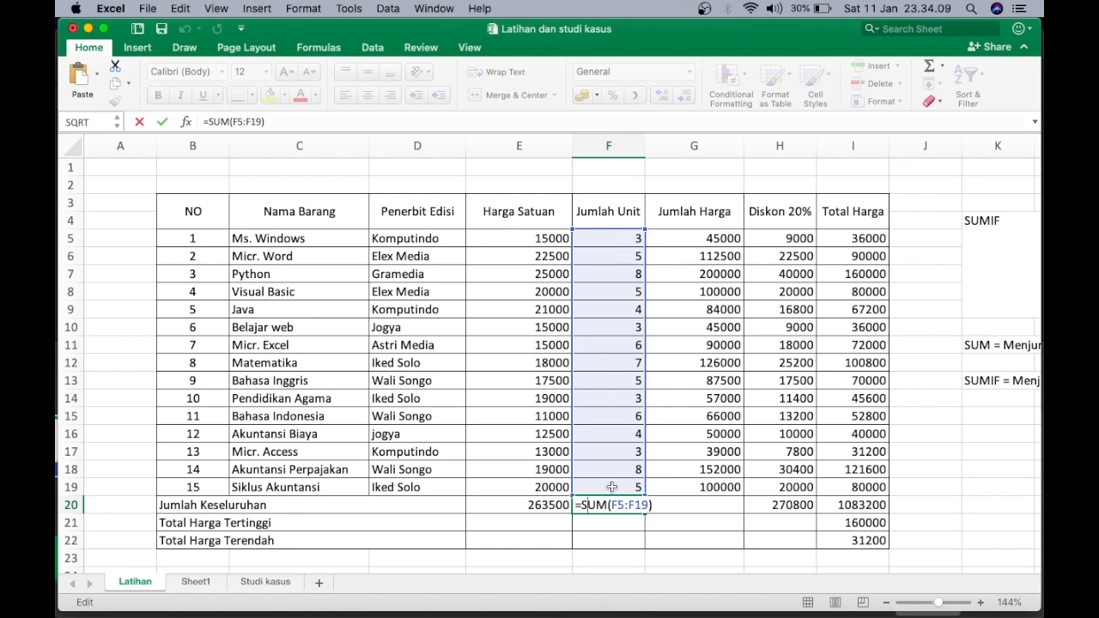
pyautogui.press('Return')
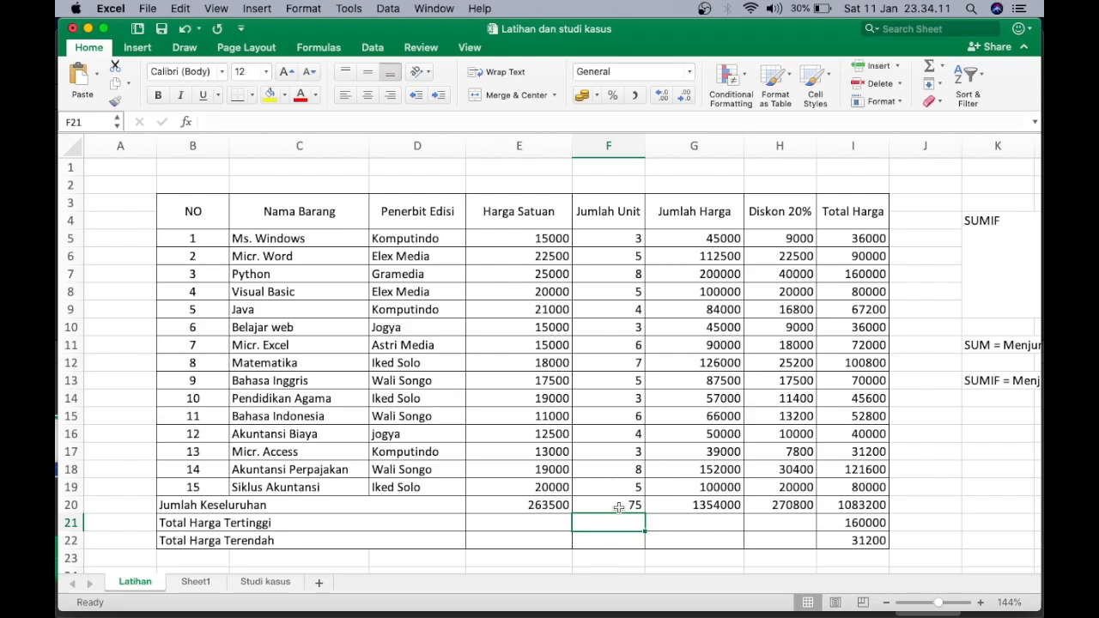
# Step: Examine the Jumlah Unit values and the Penerbit Edisi entries, starting from F5 and D5
pyautogui.scroll(5, 619, 507)
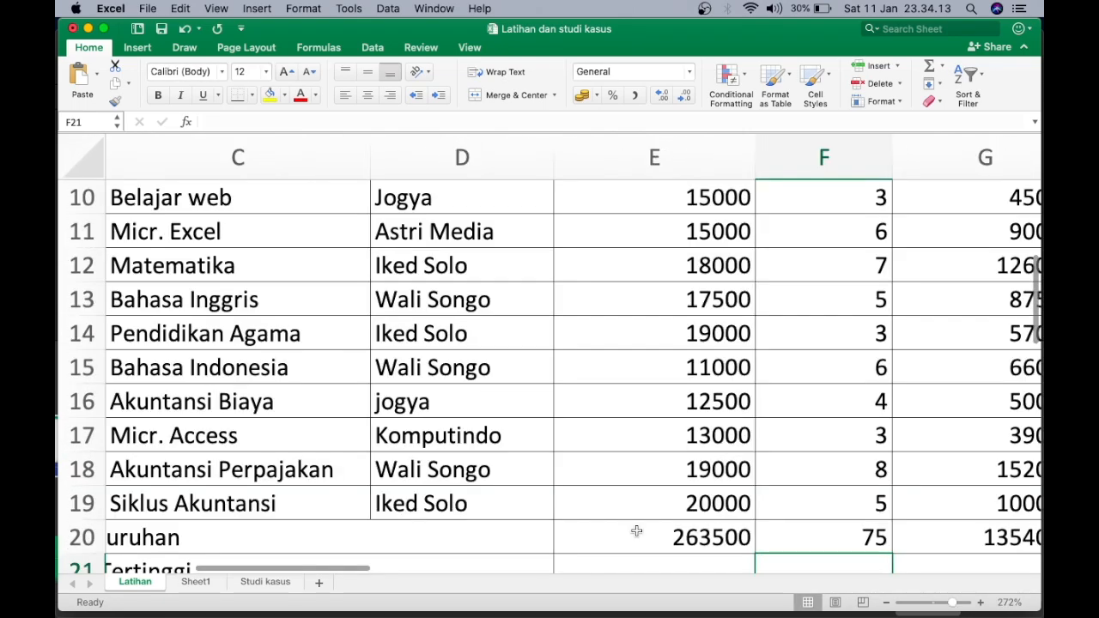
pyautogui.scroll(-5, 636, 531)
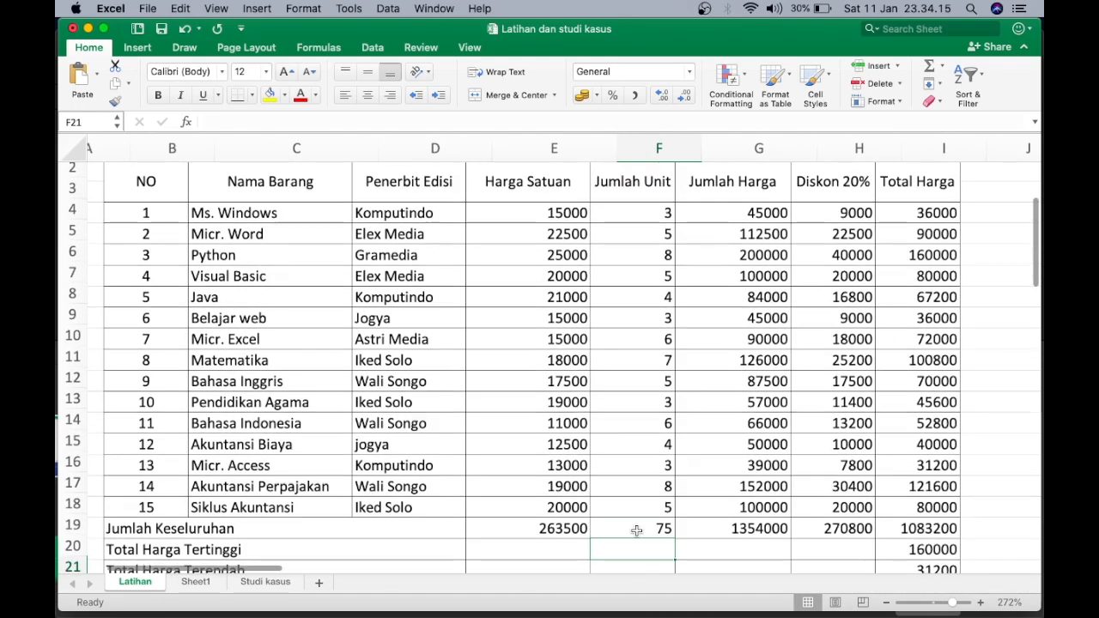
pyautogui.click(688, 216)
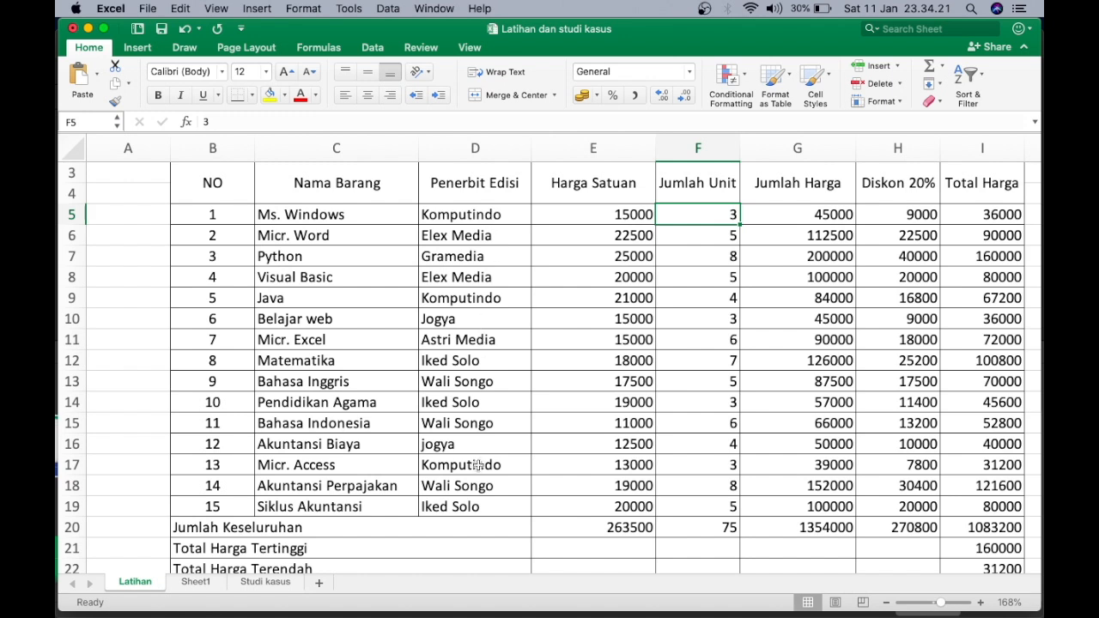
pyautogui.click(493, 215)
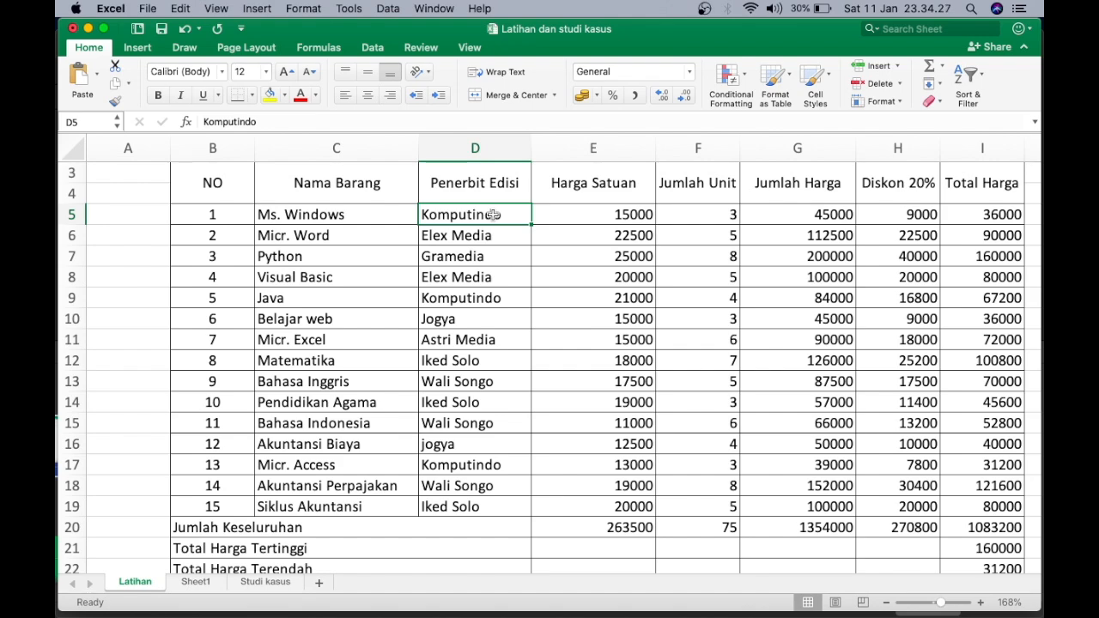
# Step: Enter the label "Jumlah unit terjual dari penerbit komputindo" in B23, below the Total Harga Terendah row
pyautogui.scroll(-4, 510, 325)
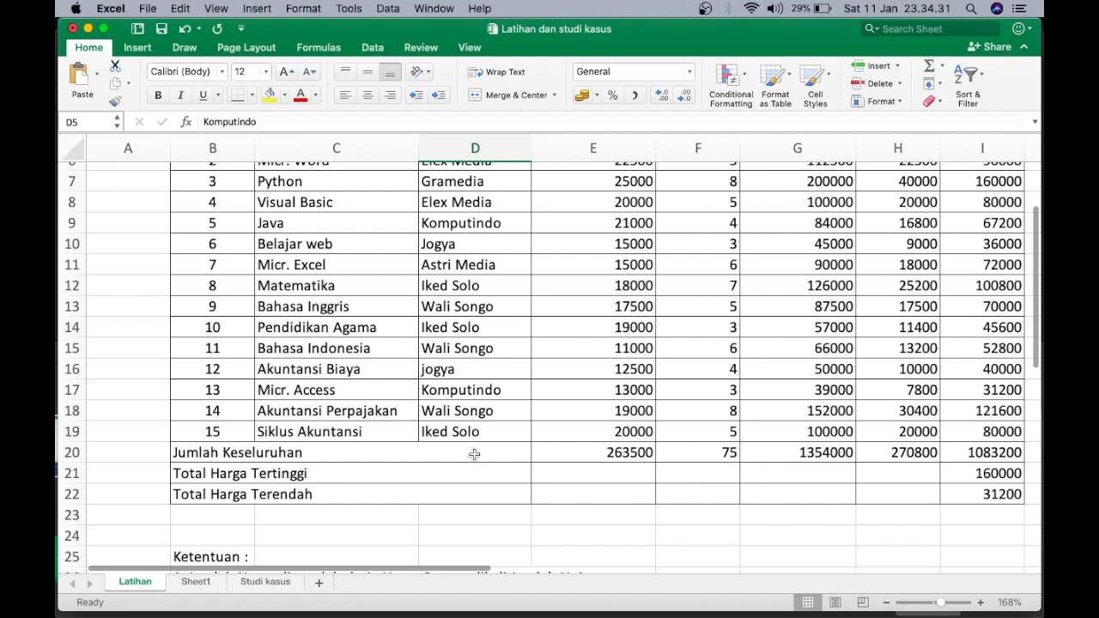
pyautogui.click(240, 509)
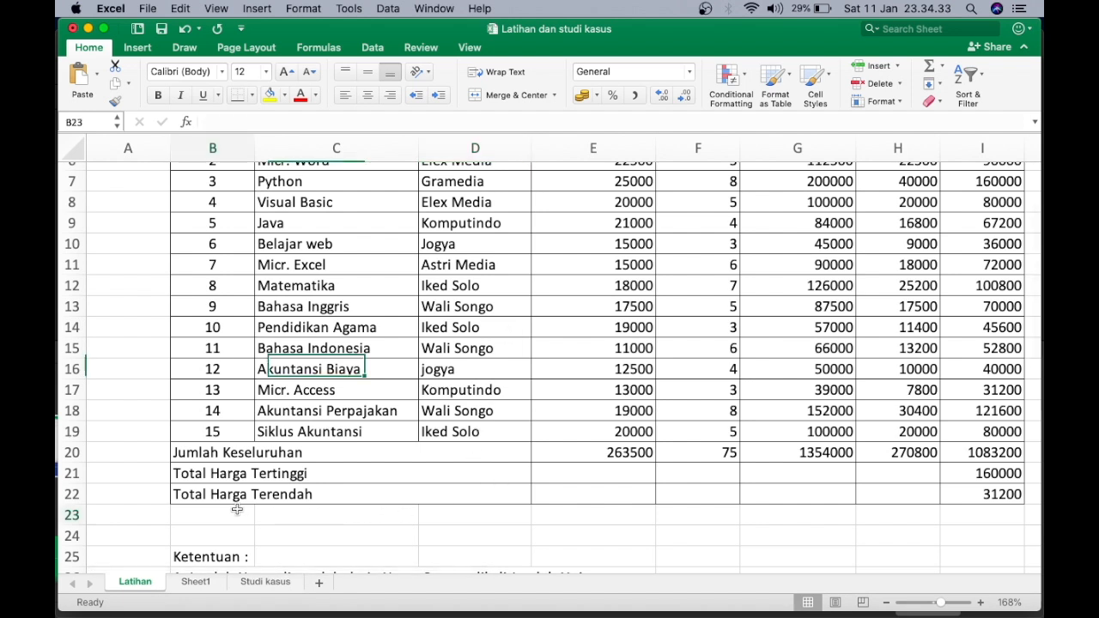
pyautogui.write('Jumlah ')
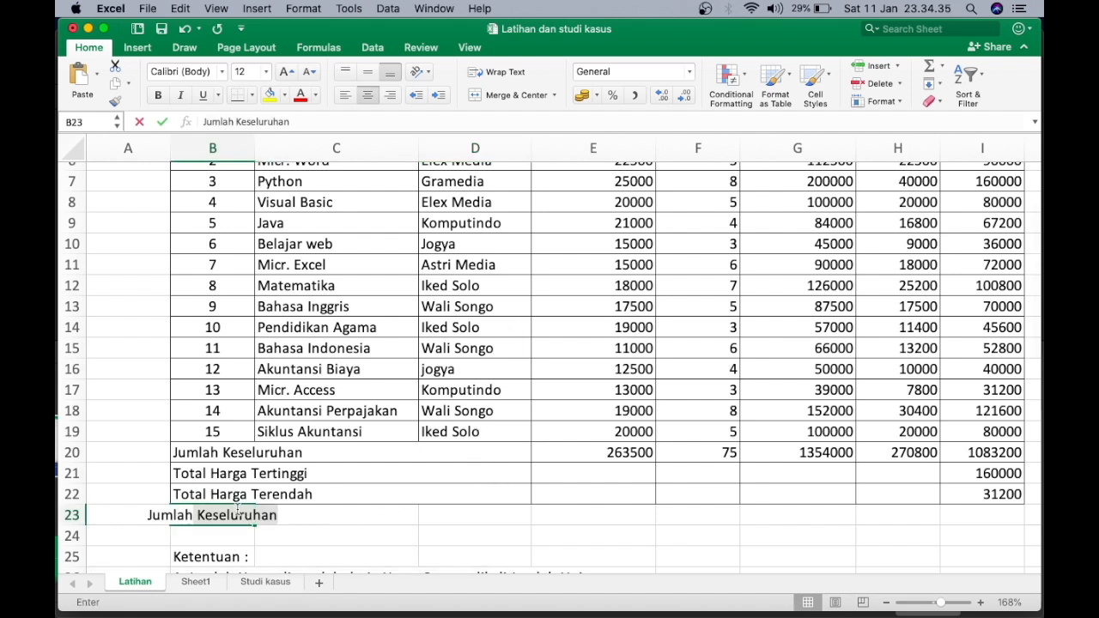
pyautogui.write('K')
pyautogui.press('BackSpace')
pyautogui.press('BackSpace')
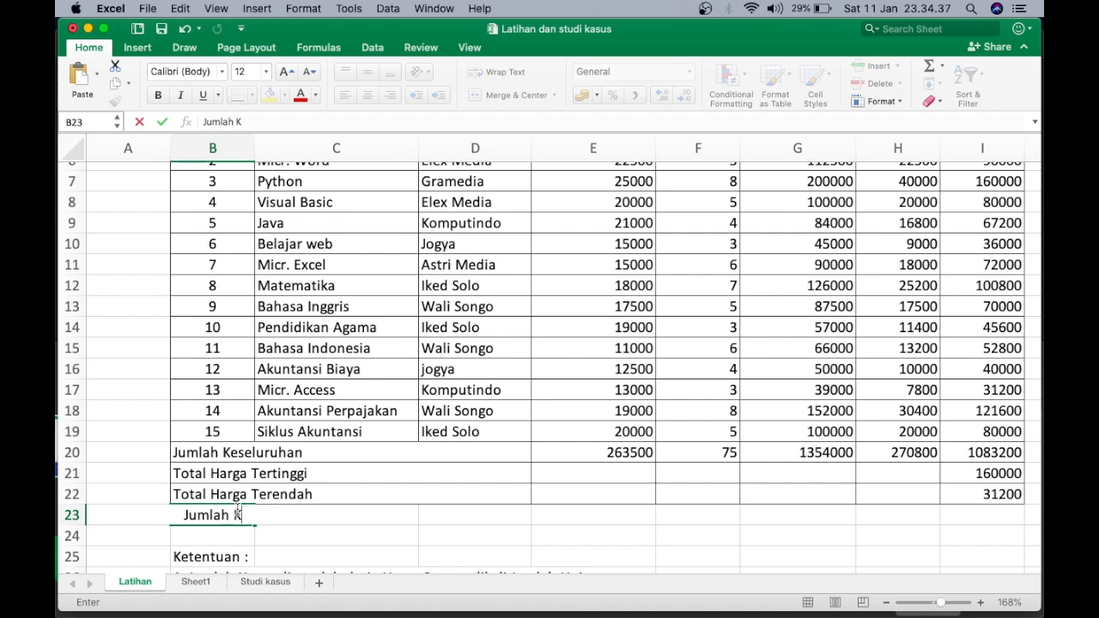
pyautogui.write('uni')
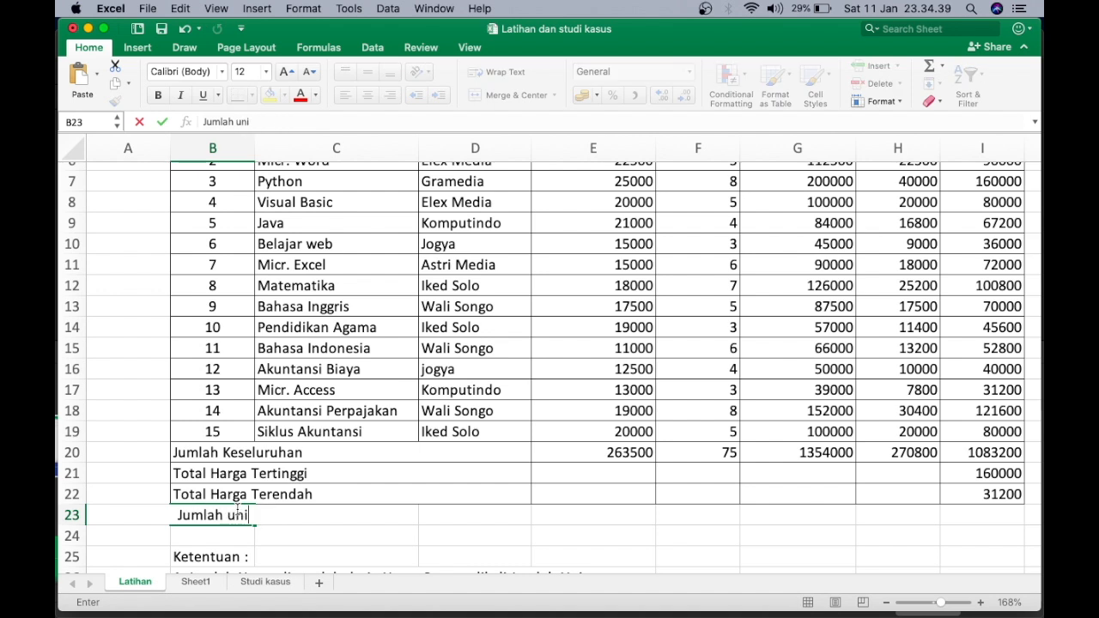
pyautogui.write('t terjual ')
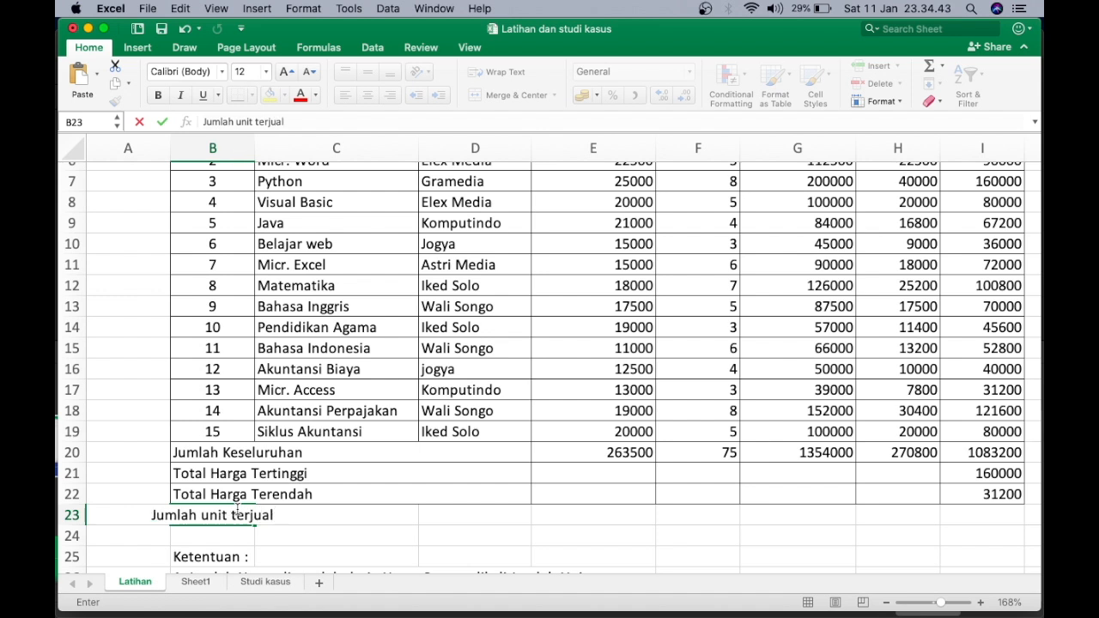
pyautogui.write('dar')
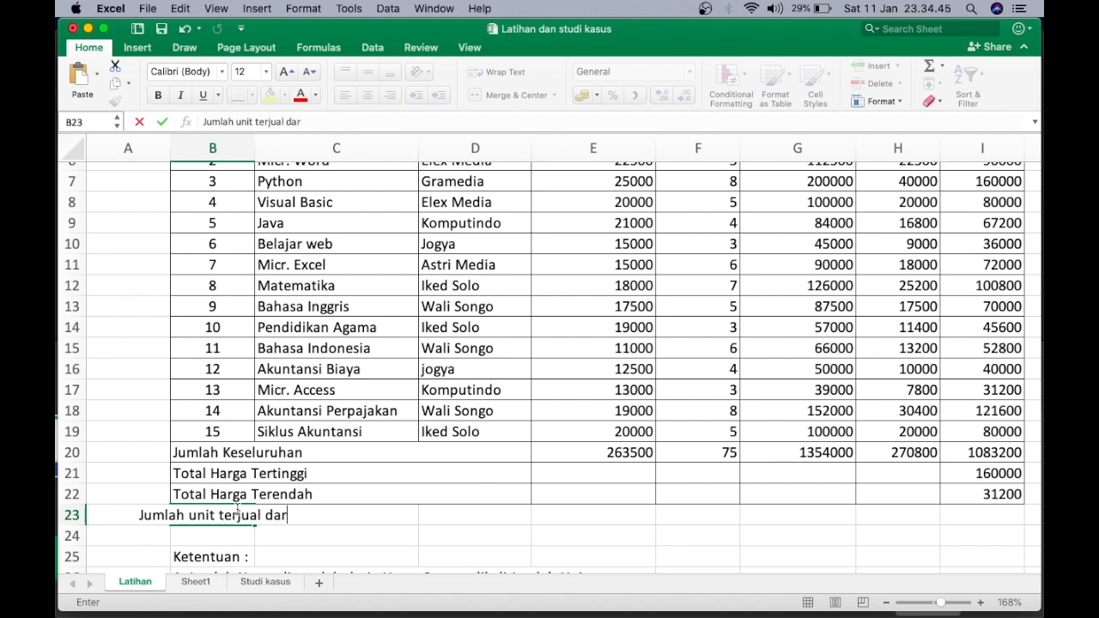
pyautogui.write('i peneri')
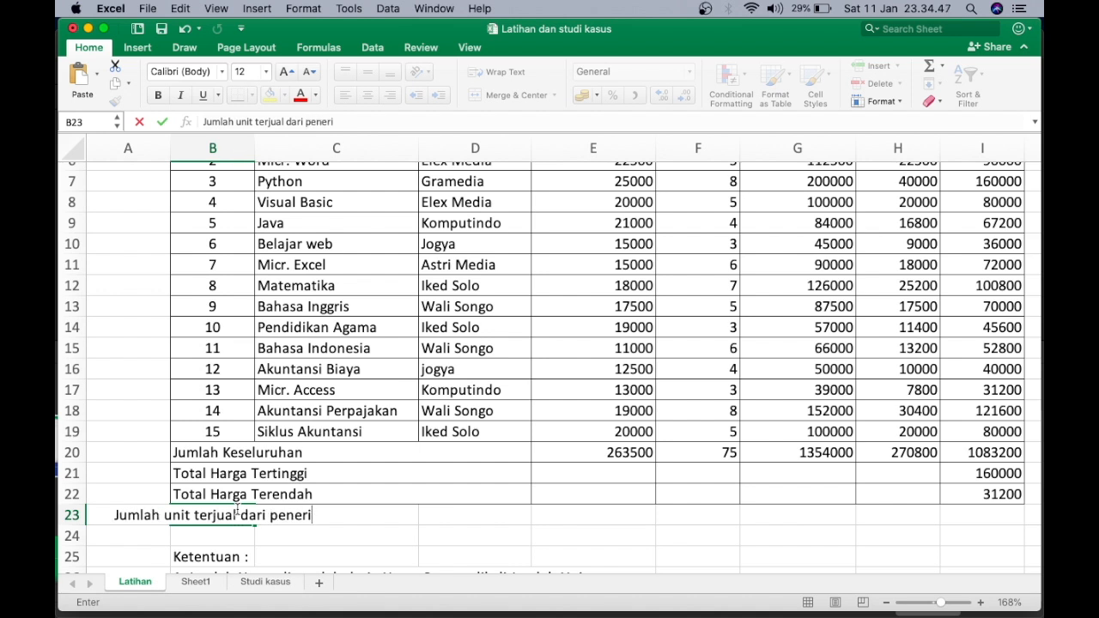
pyautogui.press('BackSpace')
pyautogui.write('bit')
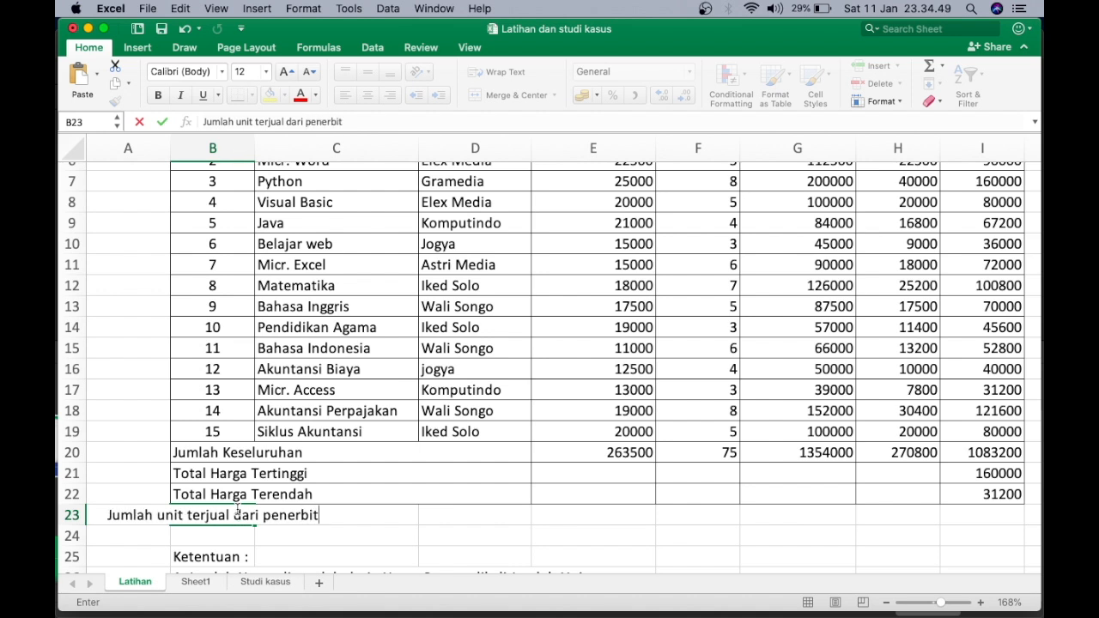
pyautogui.write(' komputindo')
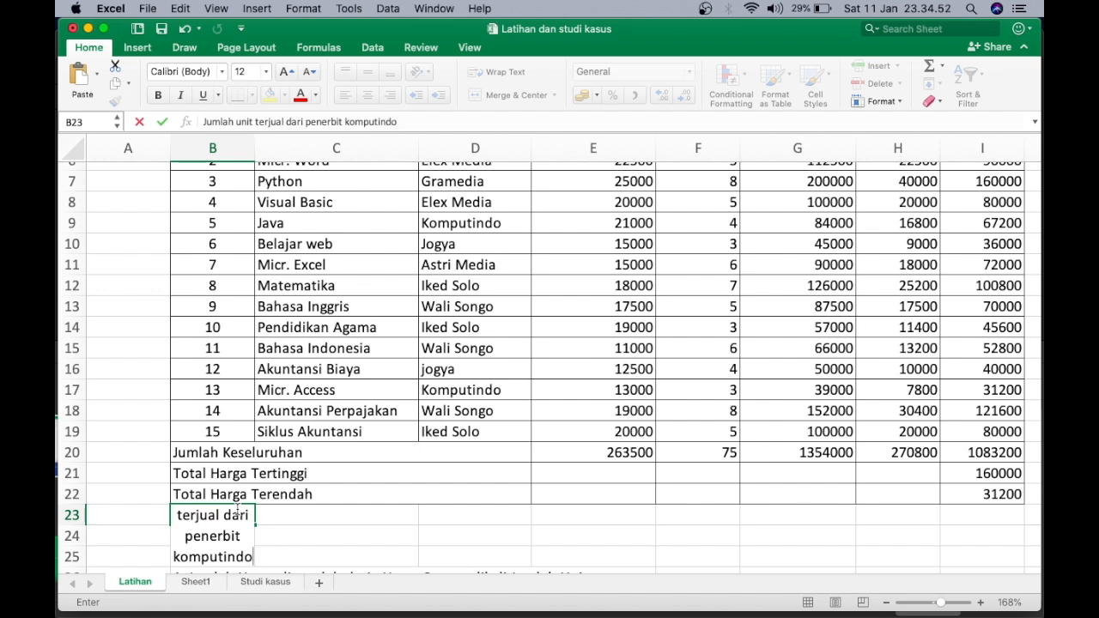
pyautogui.press('Return')
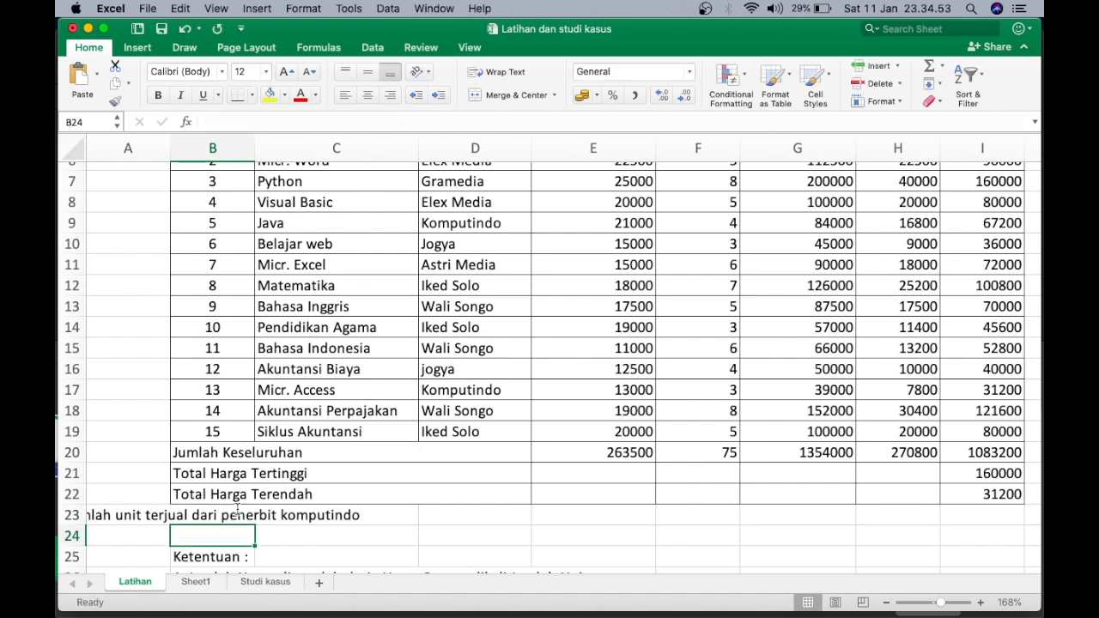
pyautogui.click(155, 515)
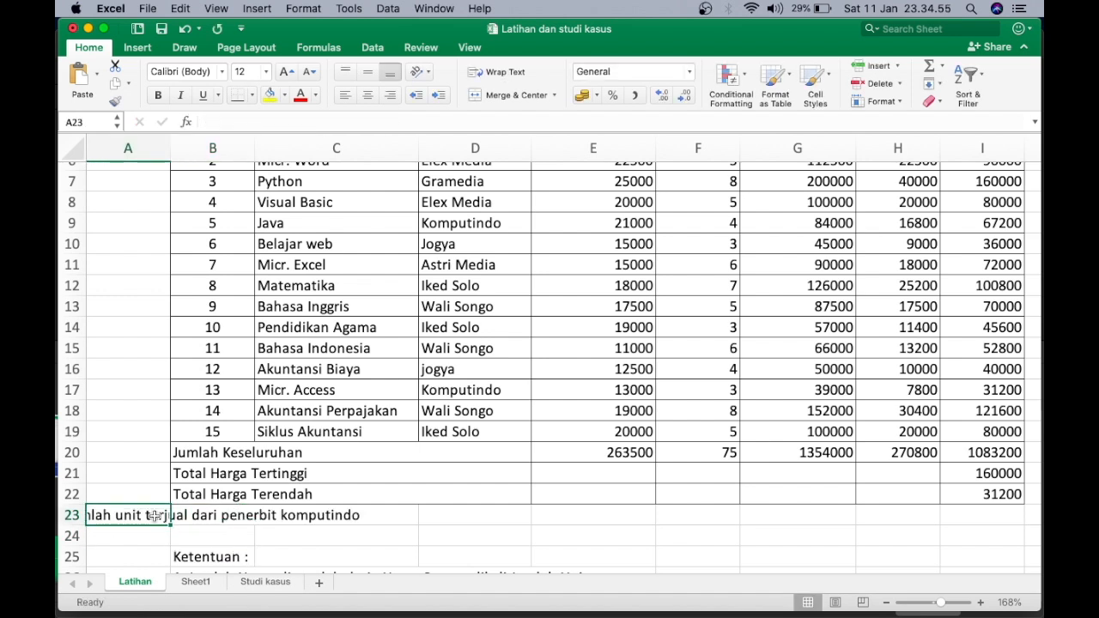
pyautogui.doubleClick(127, 515)
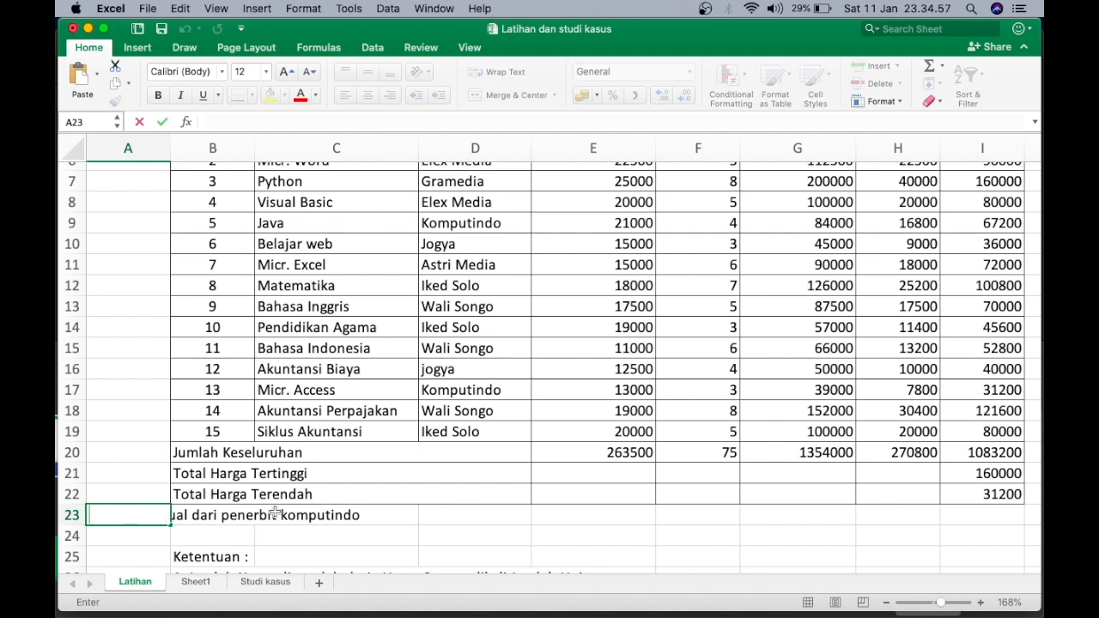
pyautogui.click(205, 513)
pyautogui.doubleClick(204, 513)
pyautogui.moveTo(285, 537); pyautogui.dragTo(145, 514)
pyautogui.click(147, 530)
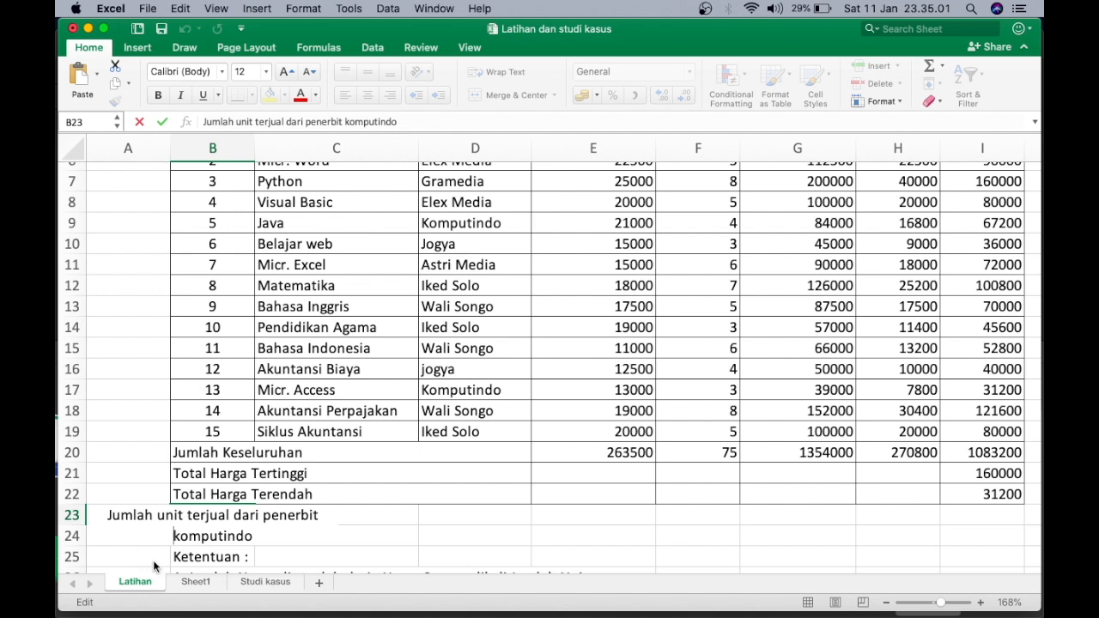
pyautogui.click(152, 560)
# Step: Merge B23:D23 for the Komputindo label and left-align its text
pyautogui.moveTo(170, 515); pyautogui.dragTo(468, 520)
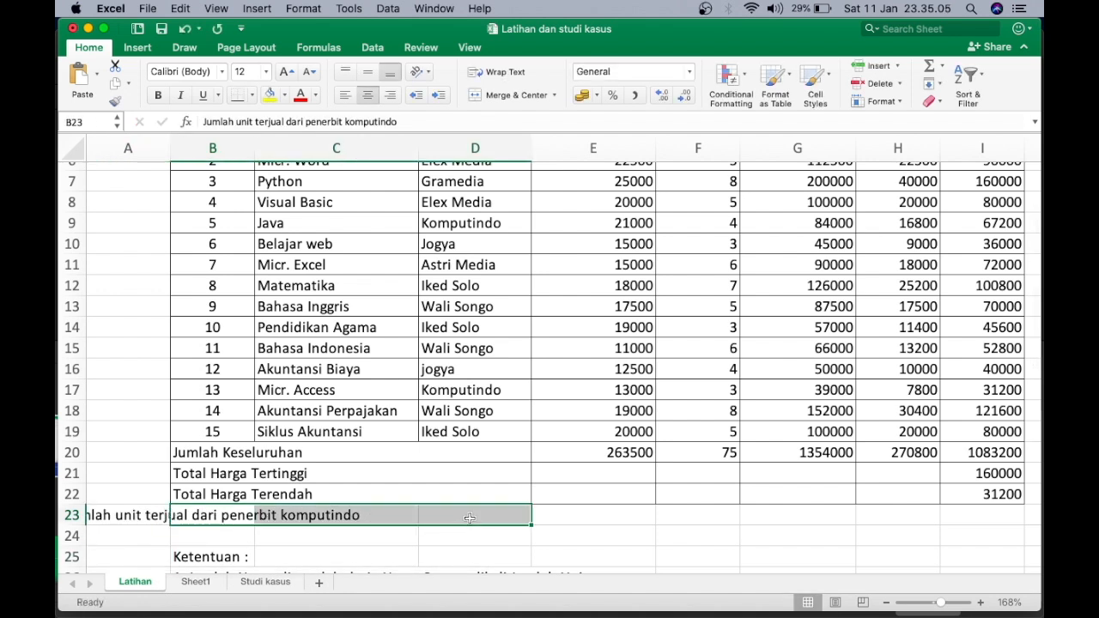
pyautogui.click(505, 97)
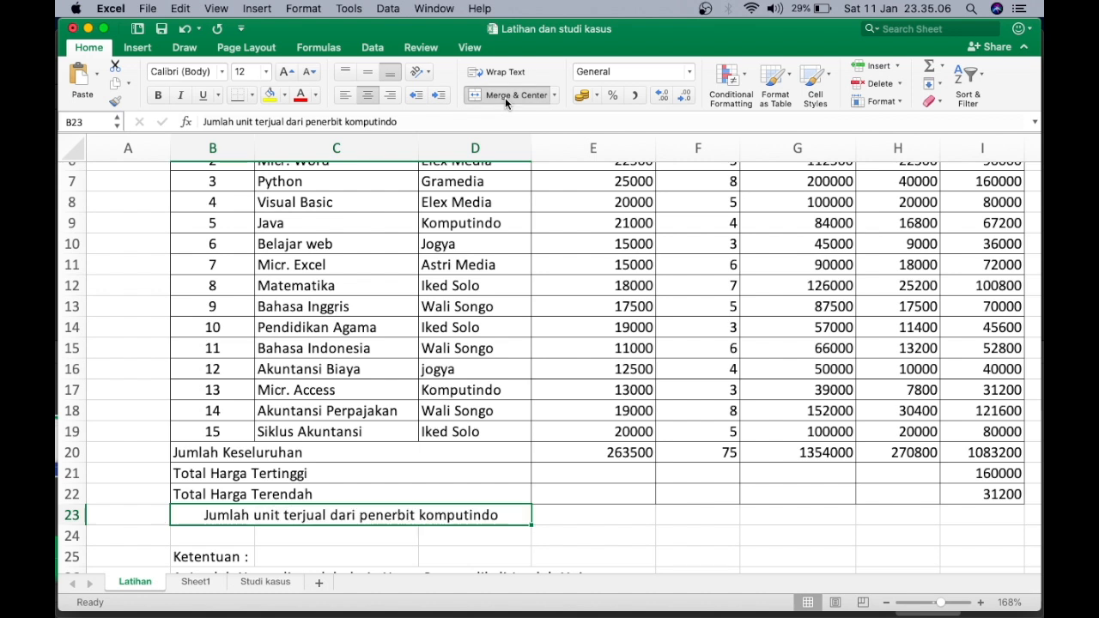
pyautogui.click(345, 96)
pyautogui.click(560, 513)
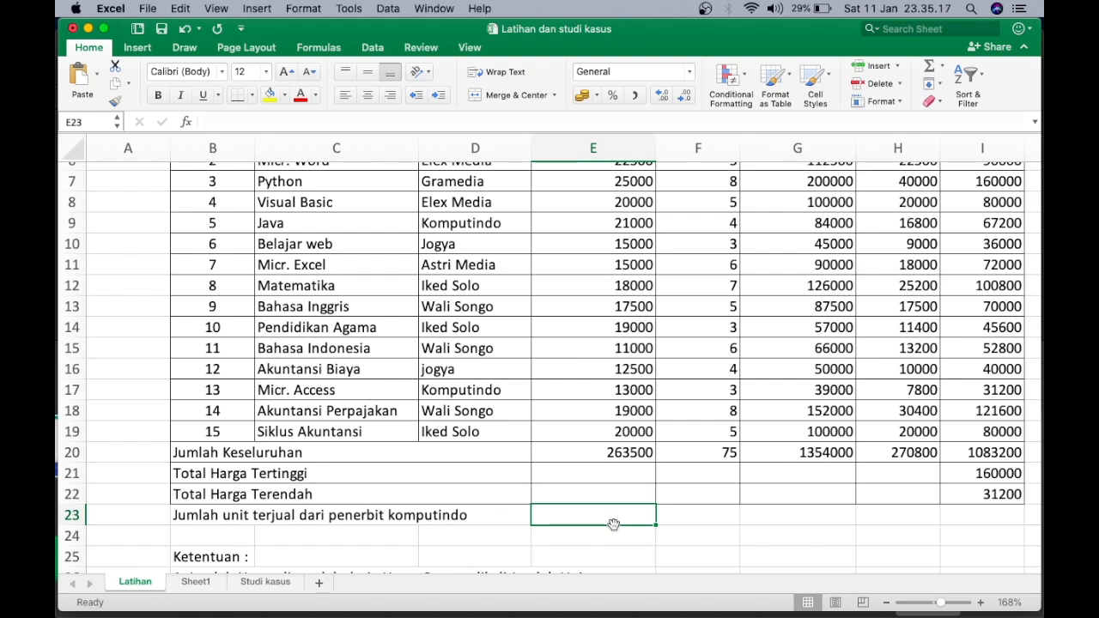
# Step: Examine the Komputindo entries in D5, D9 and D17 and relate them to the SUMIF note in K13
pyautogui.scroll(5, 613, 524)
pyautogui.hscroll(2, 613, 524)
pyautogui.click(334, 256)
pyautogui.click(320, 341)
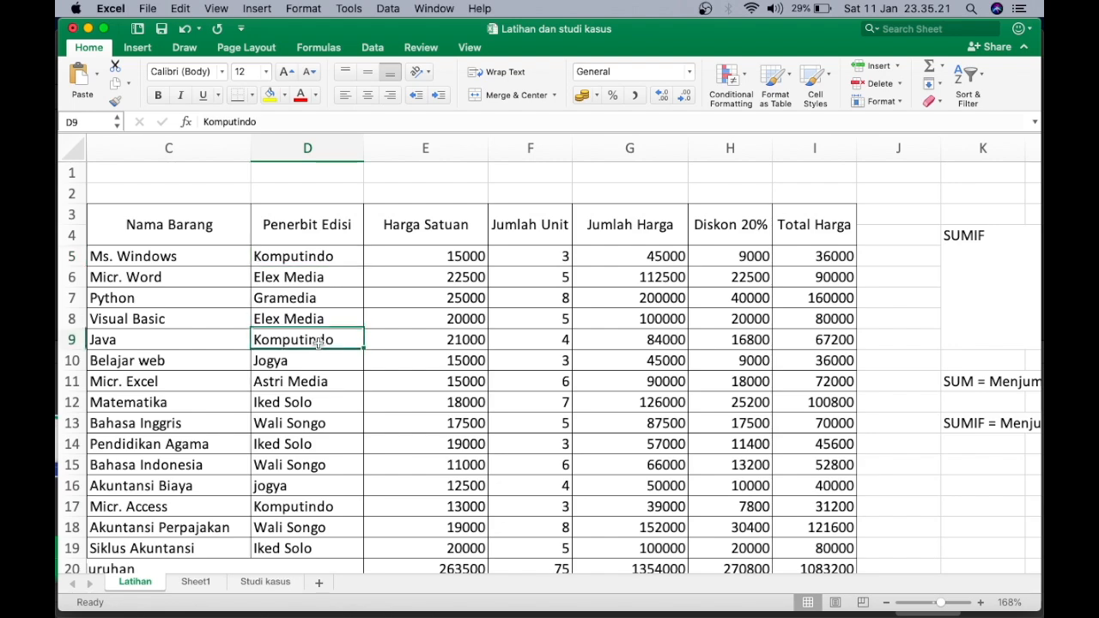
pyautogui.click(303, 509)
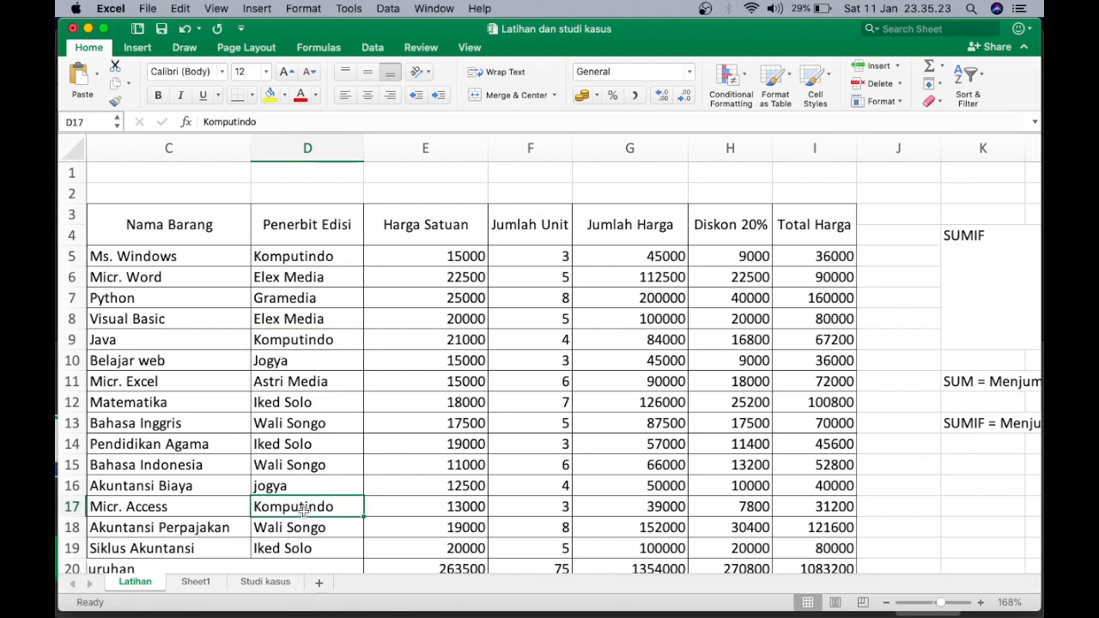
pyautogui.hscroll(5, 664, 459)
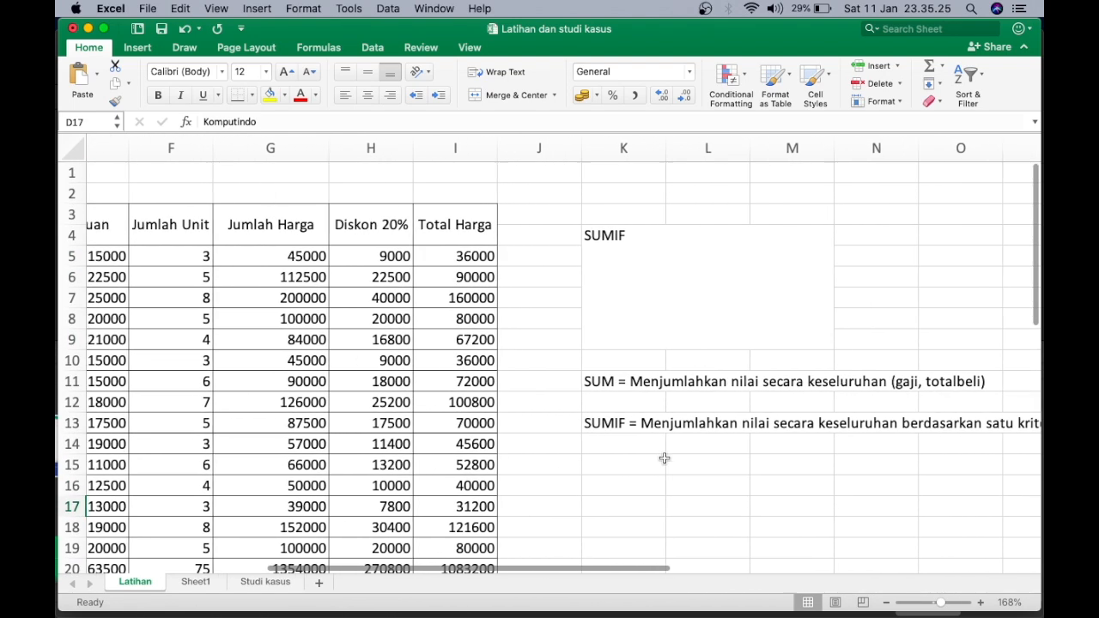
pyautogui.hscroll(2, 663, 459)
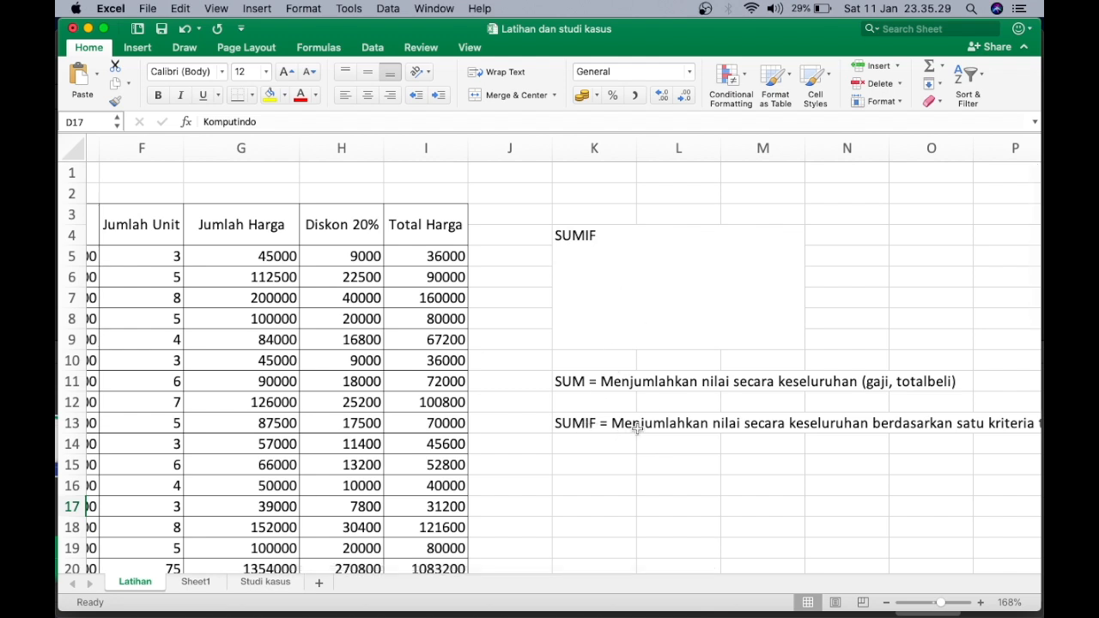
pyautogui.hscroll(2, 636, 429)
pyautogui.hscroll(2, 636, 429)
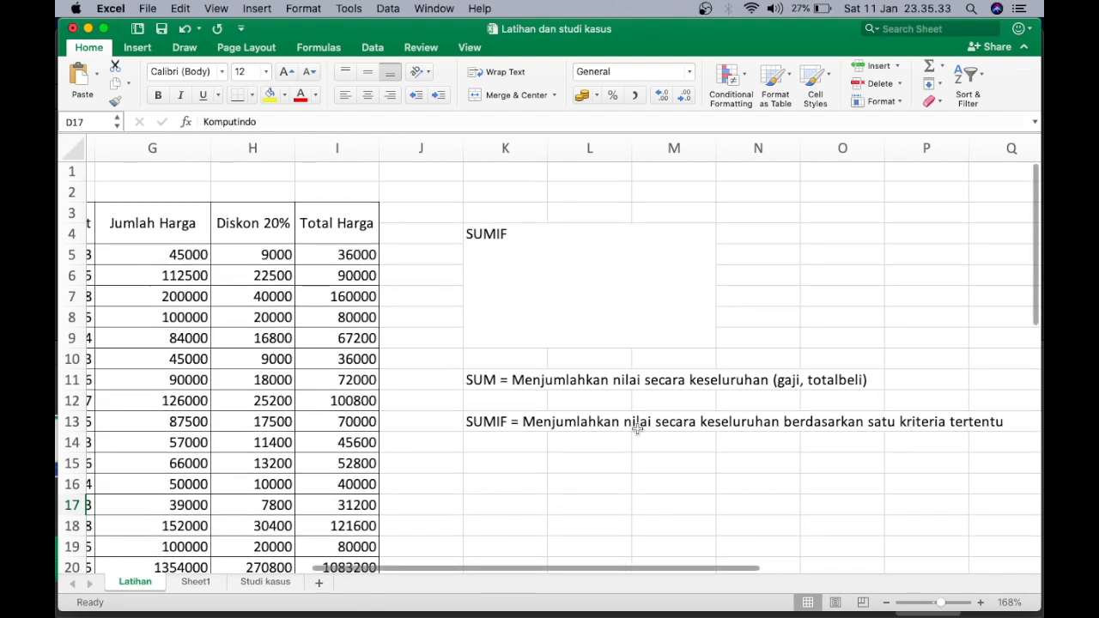
# Step: Extend the SUMIF text in K4 to the full syntax "SUMIF(range;criteria;sum_range)"
pyautogui.hscroll(-1, 636, 429)
pyautogui.doubleClick(532, 236)
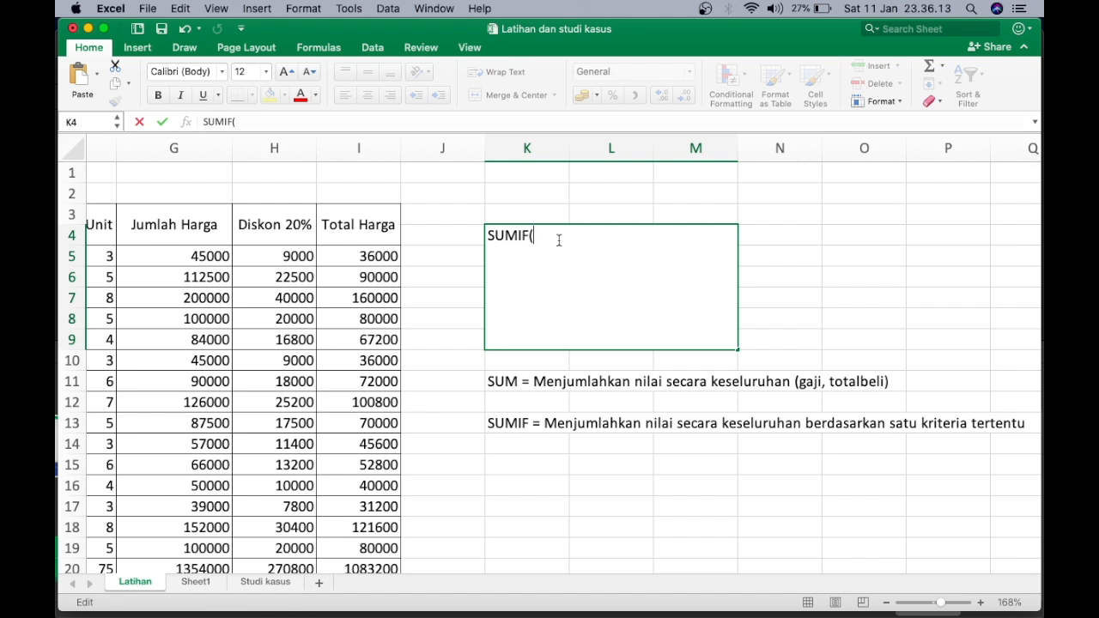
pyautogui.write('ge;criteria;sum')
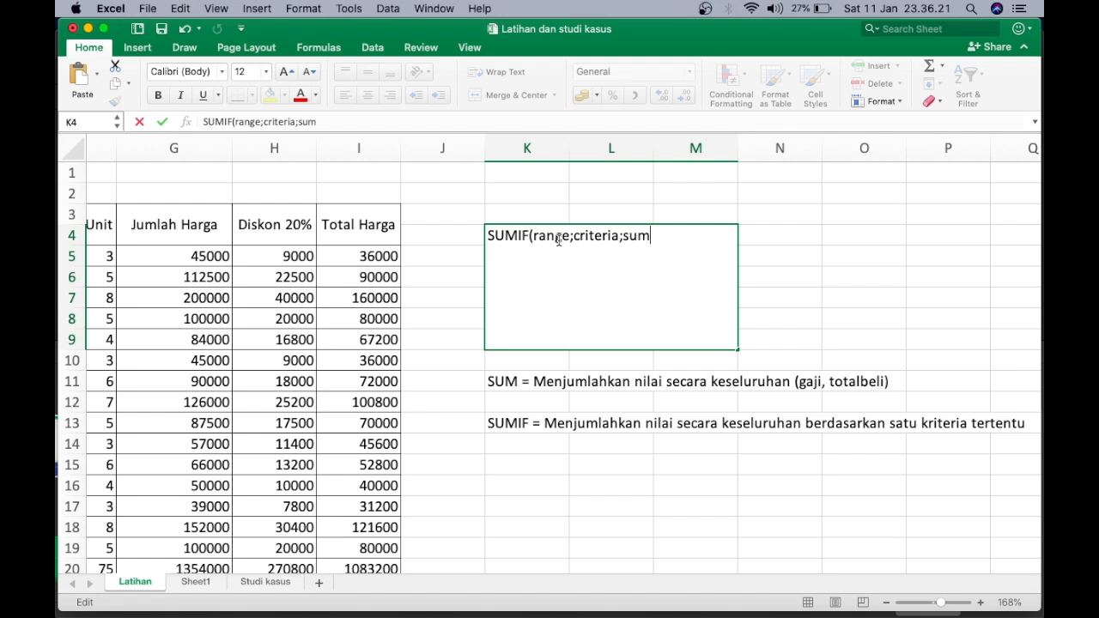
pyautogui.write('_range')
pyautogui.press('Return')
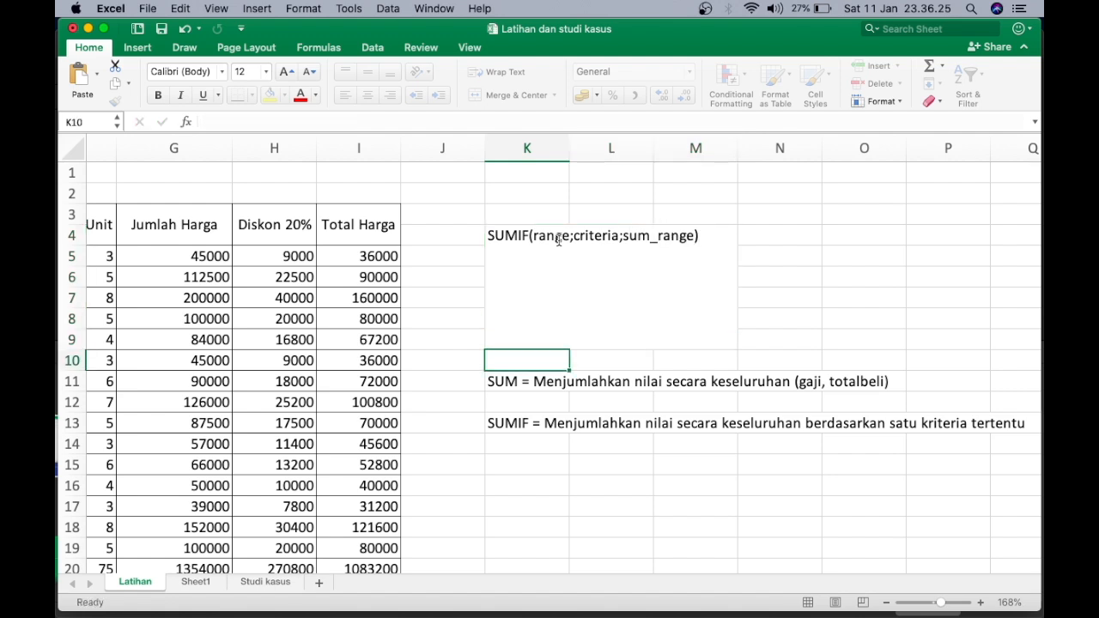
# Step: Draw an arrow about 1.54 inches long from below the criteria argument in K4 to the edge of N6
pyautogui.click(556, 198)
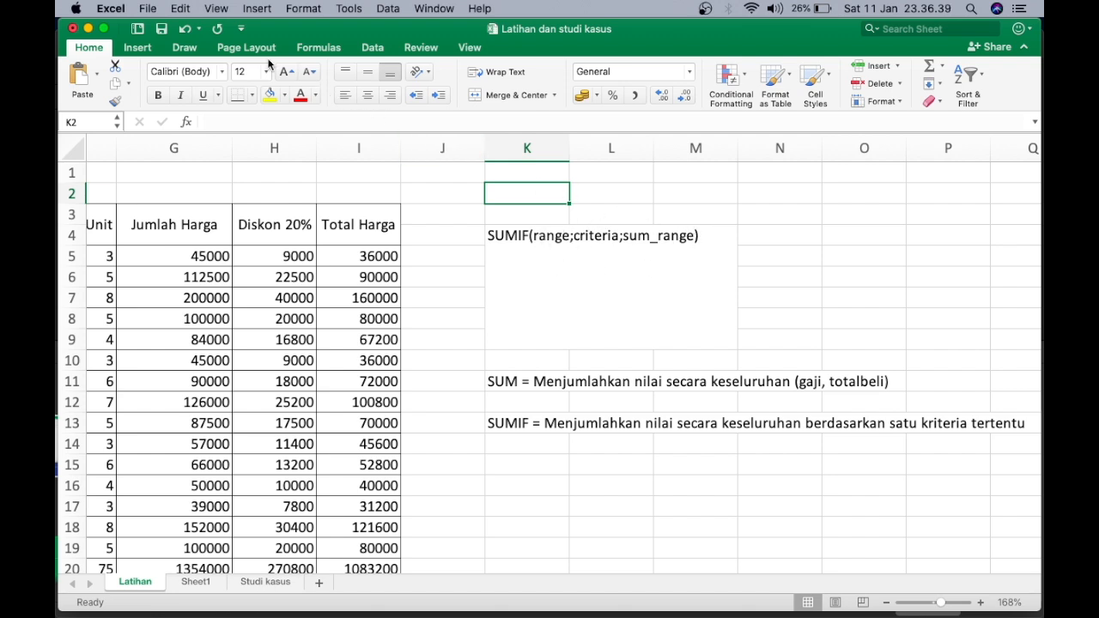
pyautogui.click(140, 48)
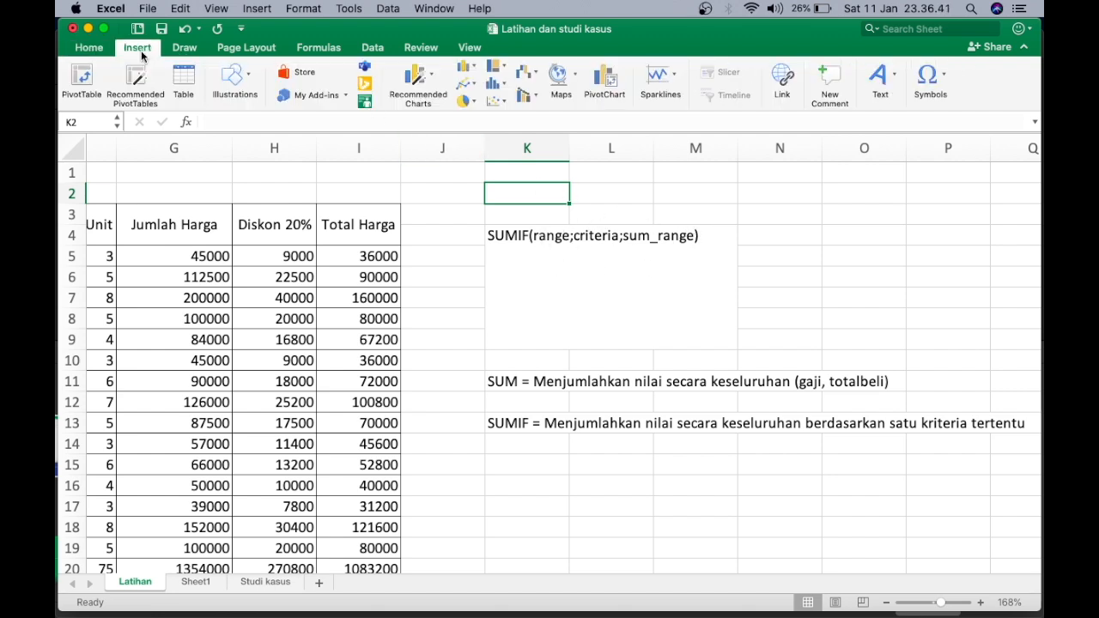
pyautogui.click(252, 84)
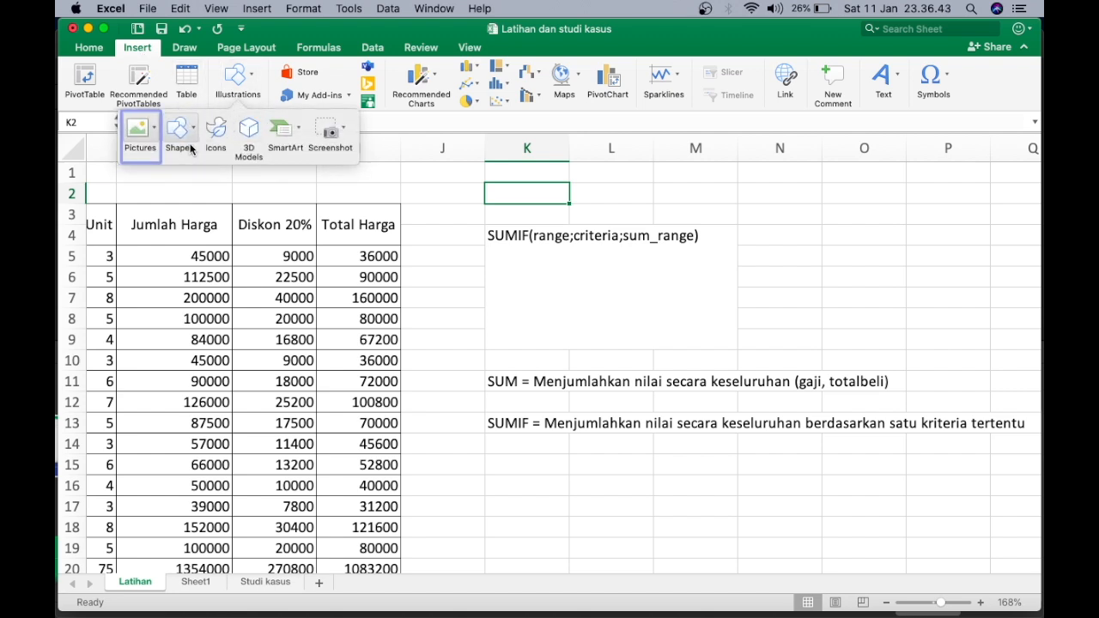
pyautogui.click(188, 135)
pyautogui.click(226, 177)
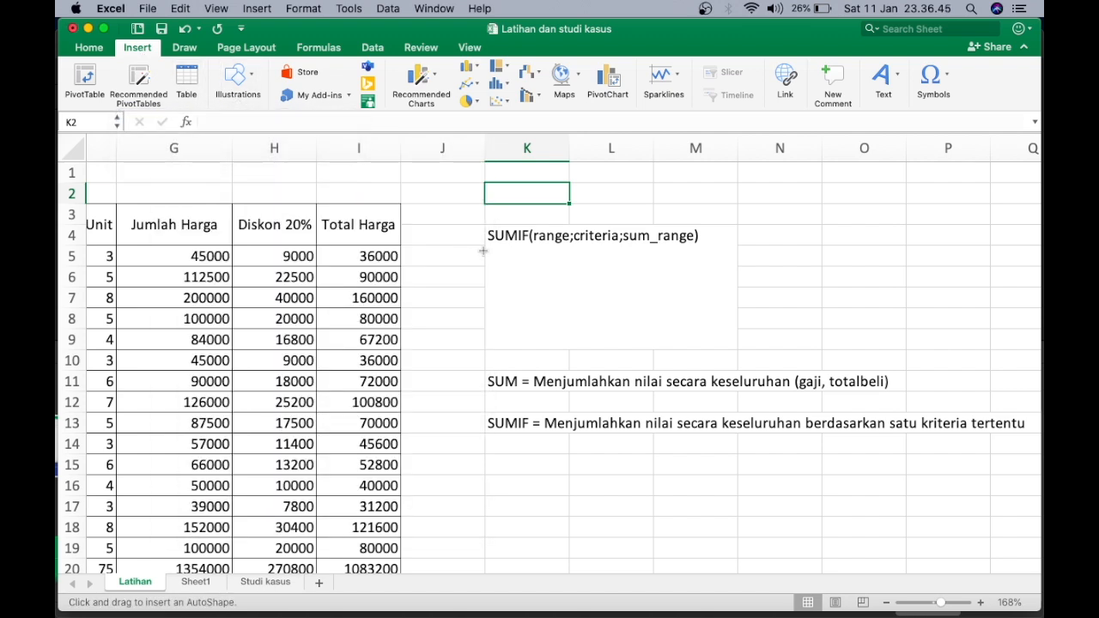
pyautogui.moveTo(600, 249); pyautogui.dragTo(738, 277)
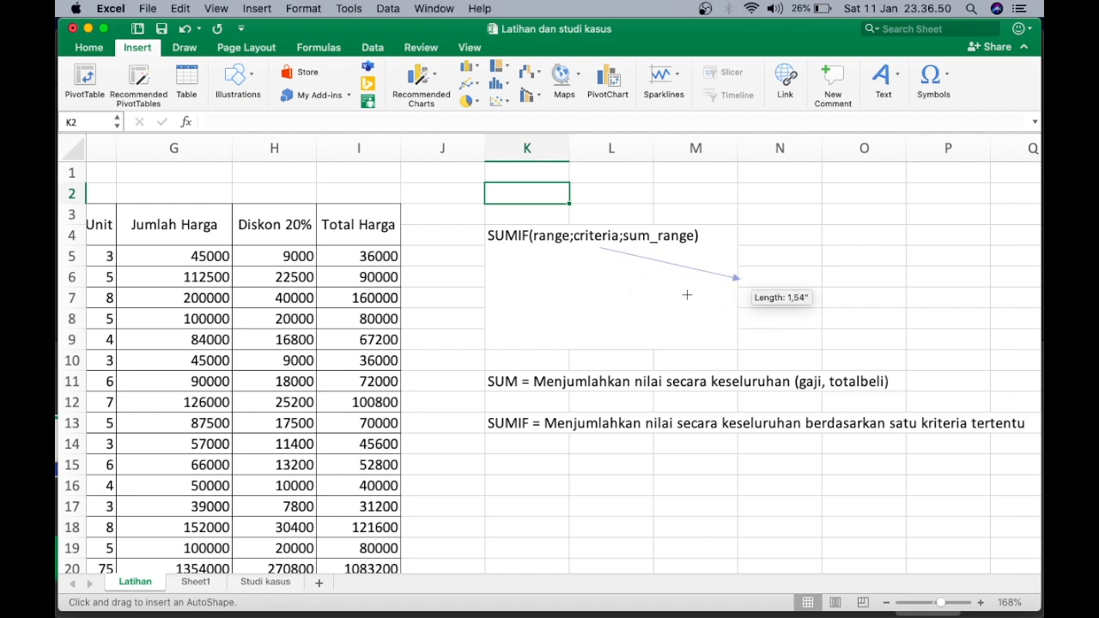
# Step: Label the arrow's end with the text "Parameter" in N6
pyautogui.click(760, 276)
pyautogui.write('Paramete')
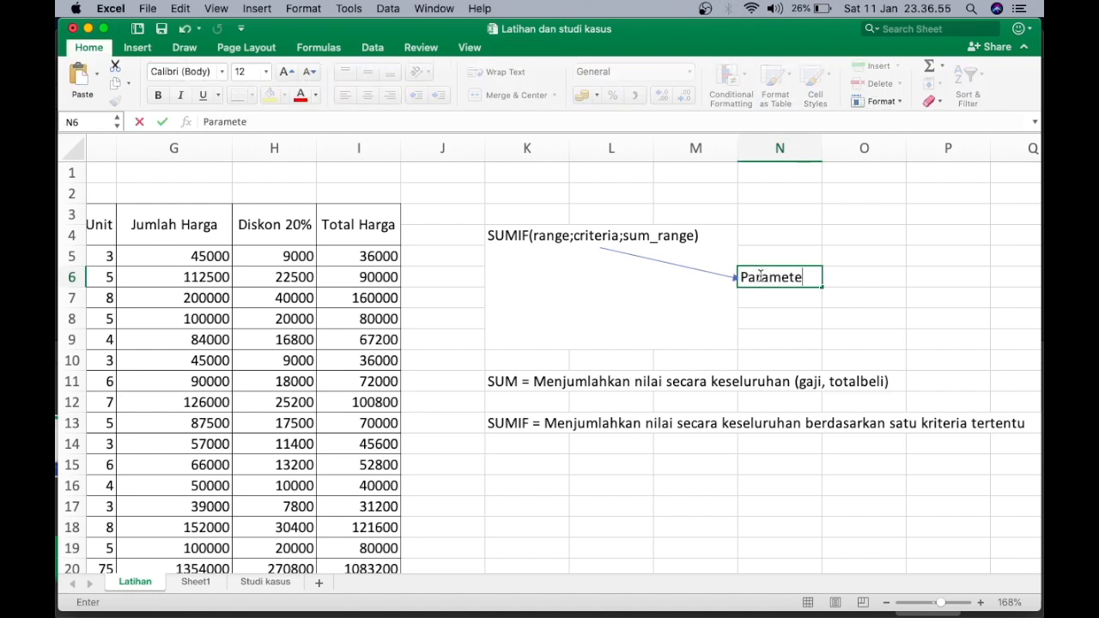
pyautogui.press('Return')
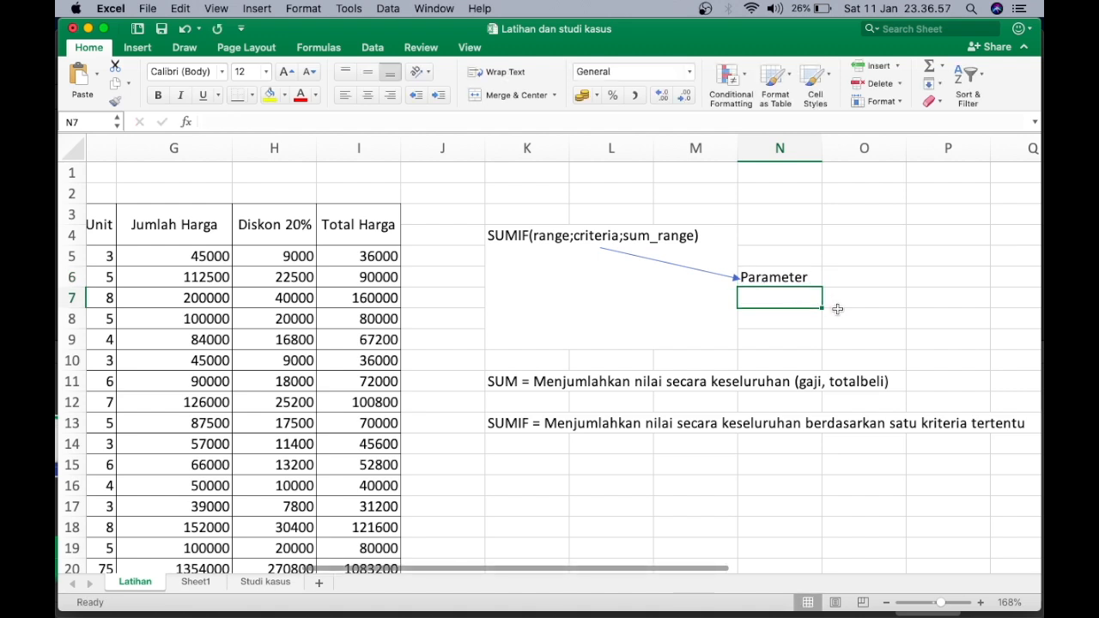
# Step: Draw an arrow from above the range argument in K4 up to the lower edge of L1
pyautogui.click(834, 313)
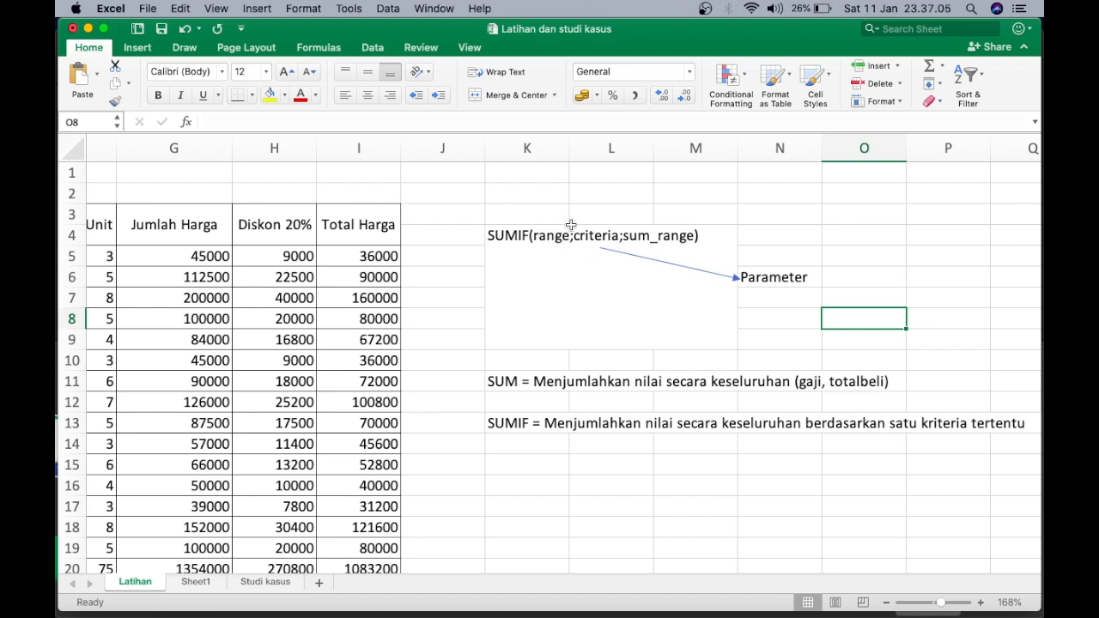
pyautogui.click(137, 49)
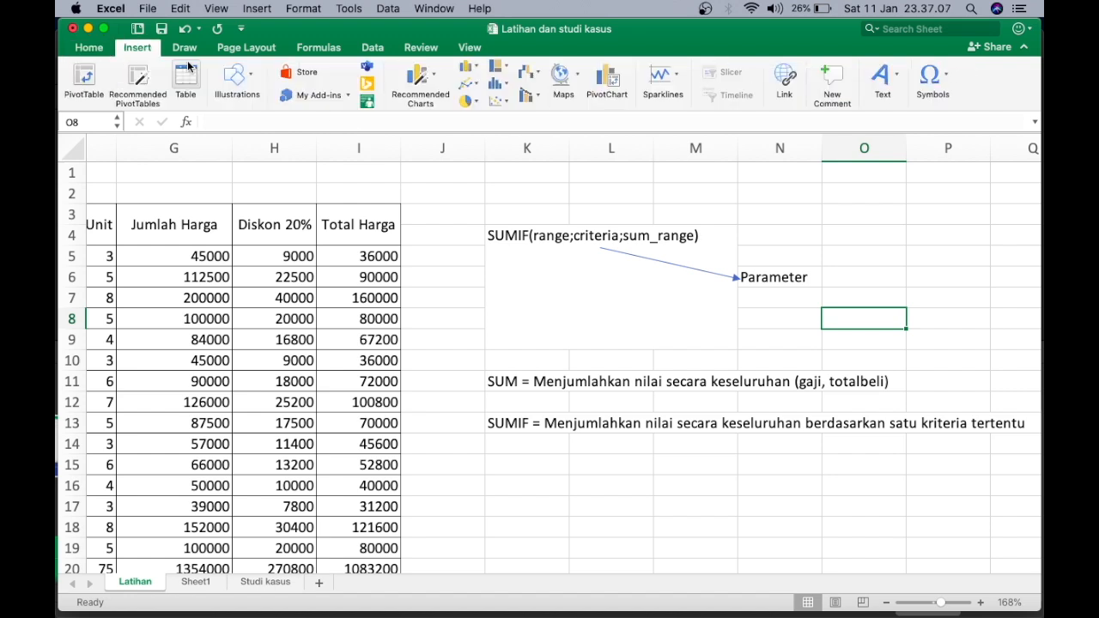
pyautogui.click(236, 82)
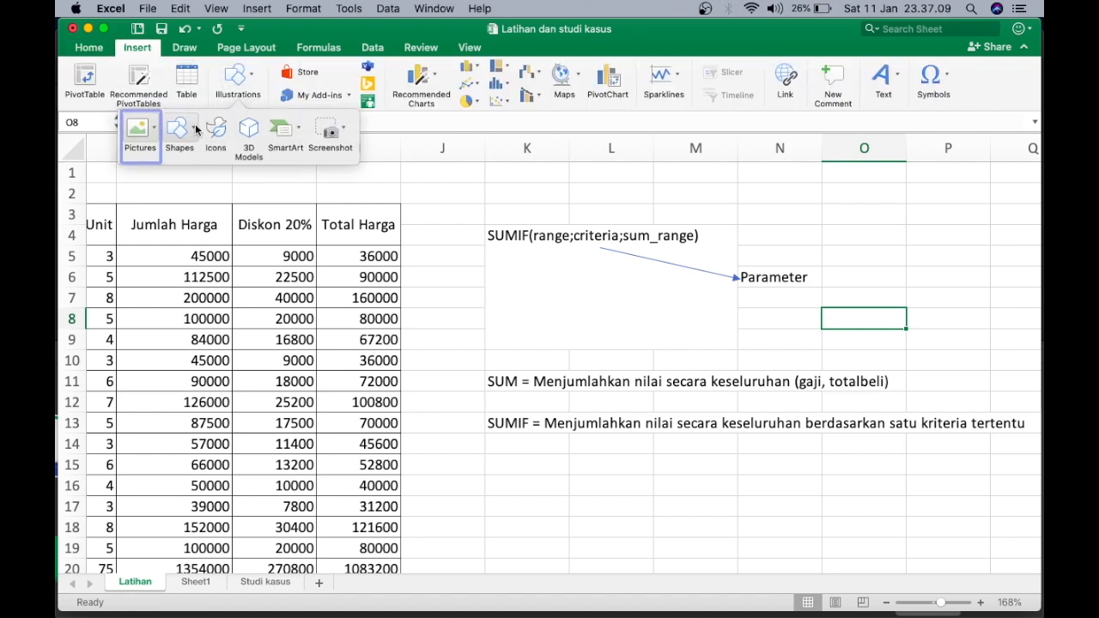
pyautogui.click(196, 125)
pyautogui.click(226, 177)
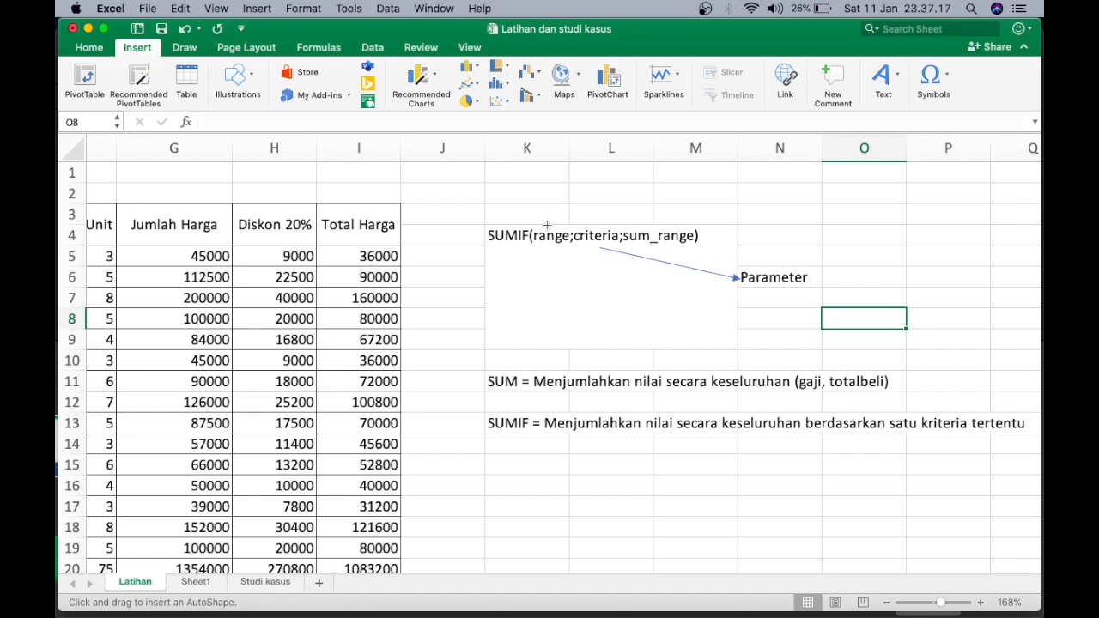
pyautogui.moveTo(547, 225); pyautogui.dragTo(586, 172)
# Step: Label the range arrow's end with the text "kolom kriteria berada" in L1
pyautogui.doubleClick(588, 172)
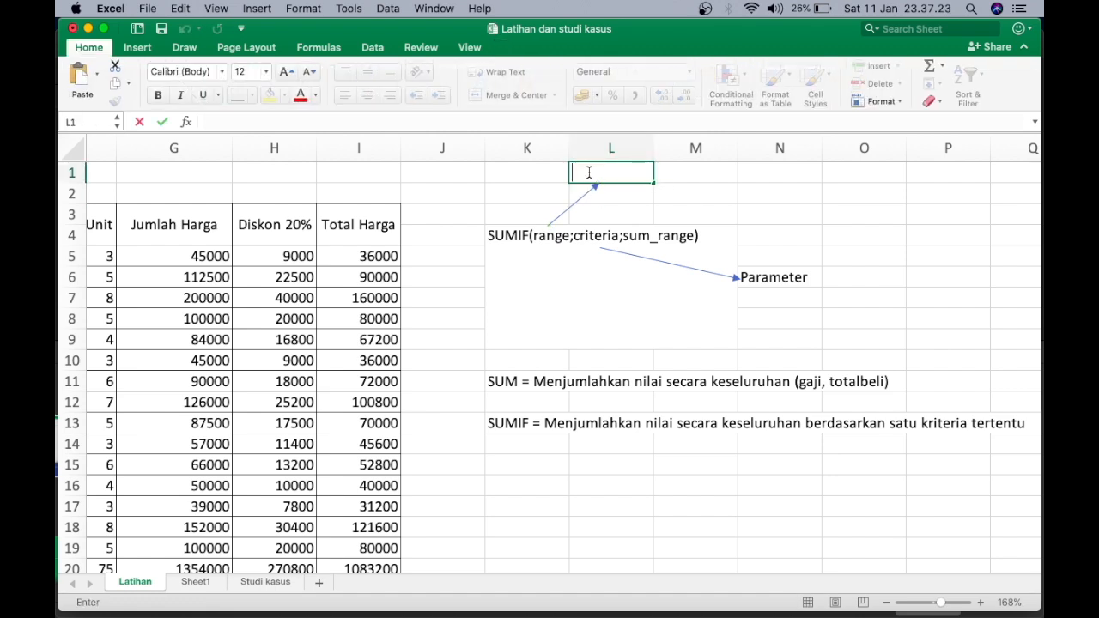
pyautogui.write('kolom kr')
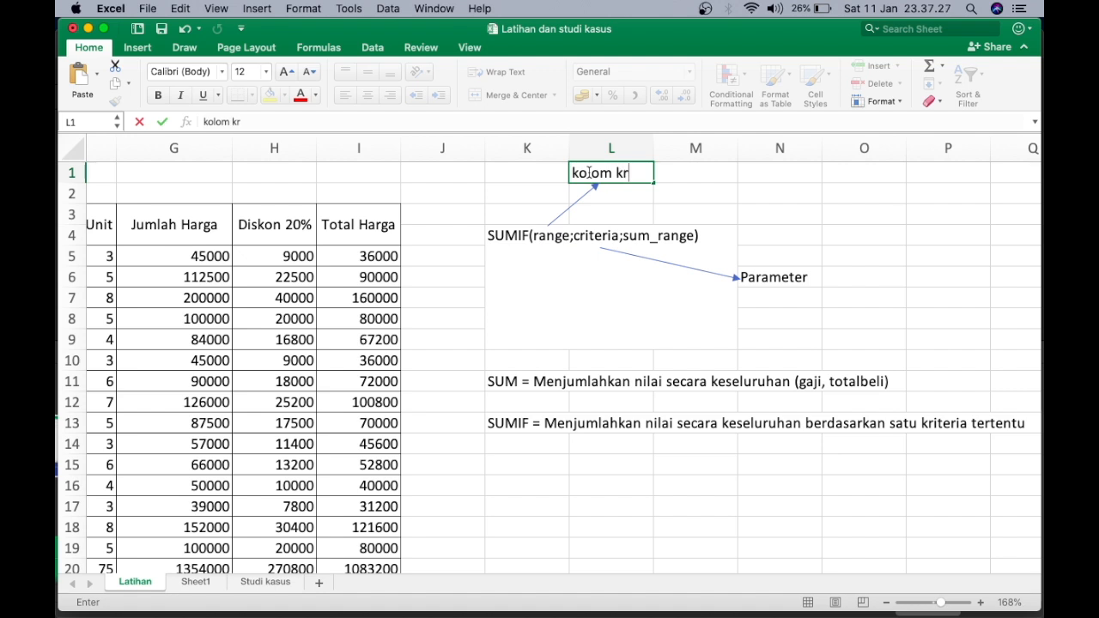
pyautogui.write('iteria berada')
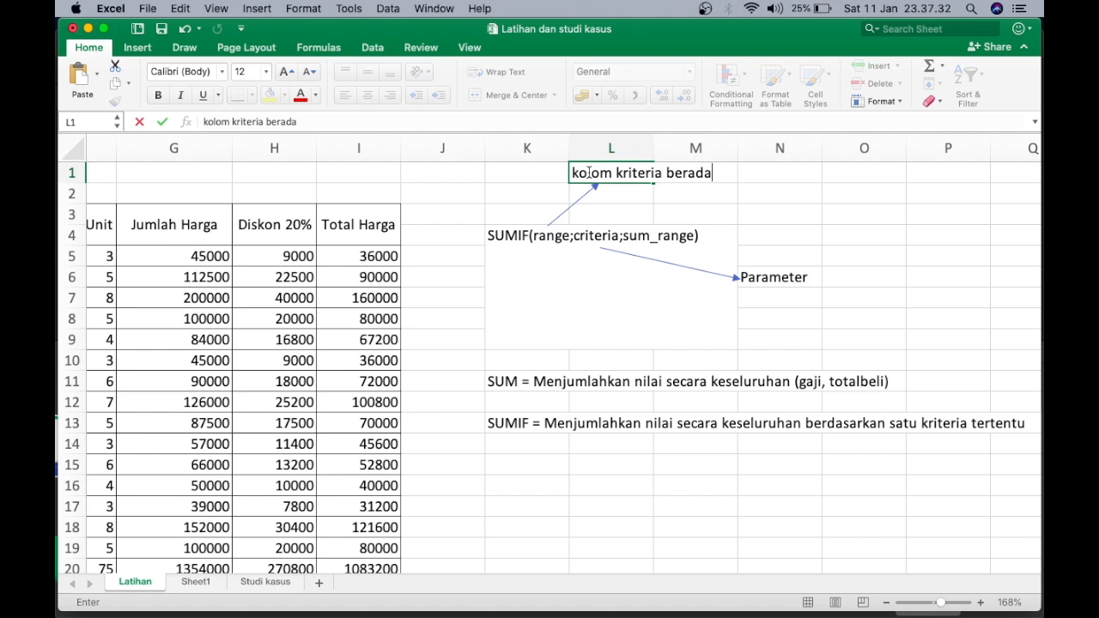
pyautogui.press('Return')
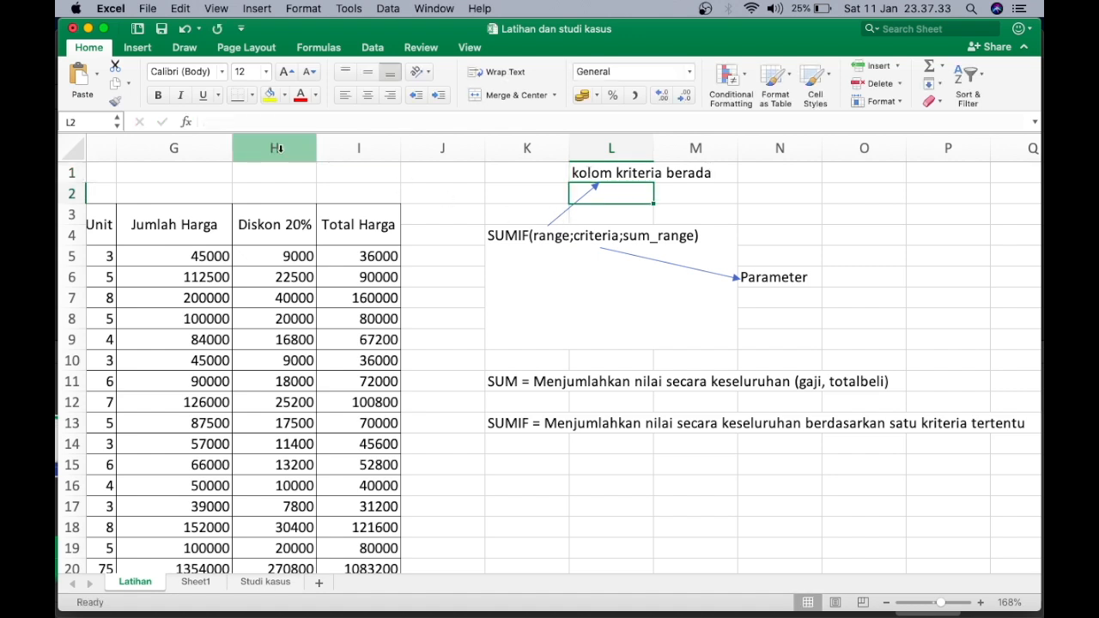
# Step: Draw an arrow from above the criteria argument in K4 to the edge of N2
pyautogui.click(150, 49)
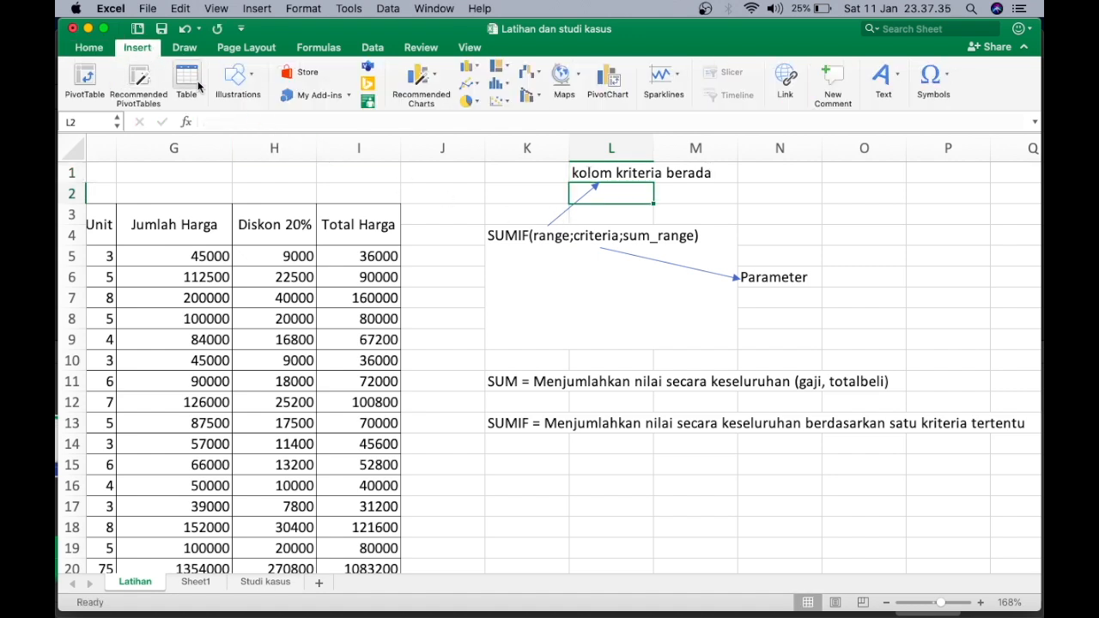
pyautogui.click(249, 85)
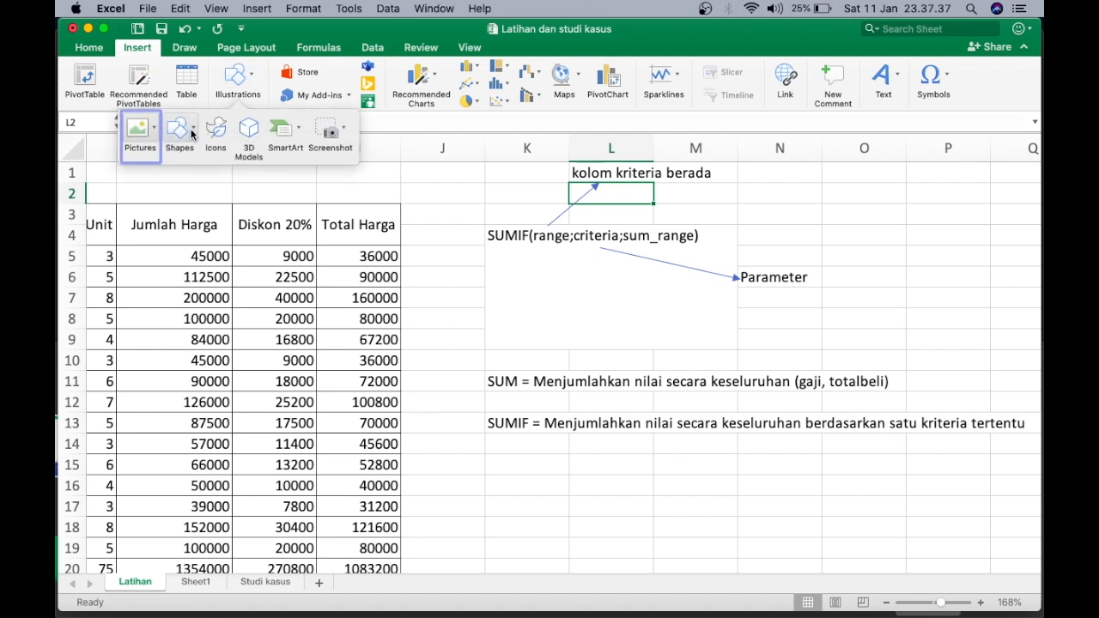
pyautogui.click(188, 134)
pyautogui.click(216, 178)
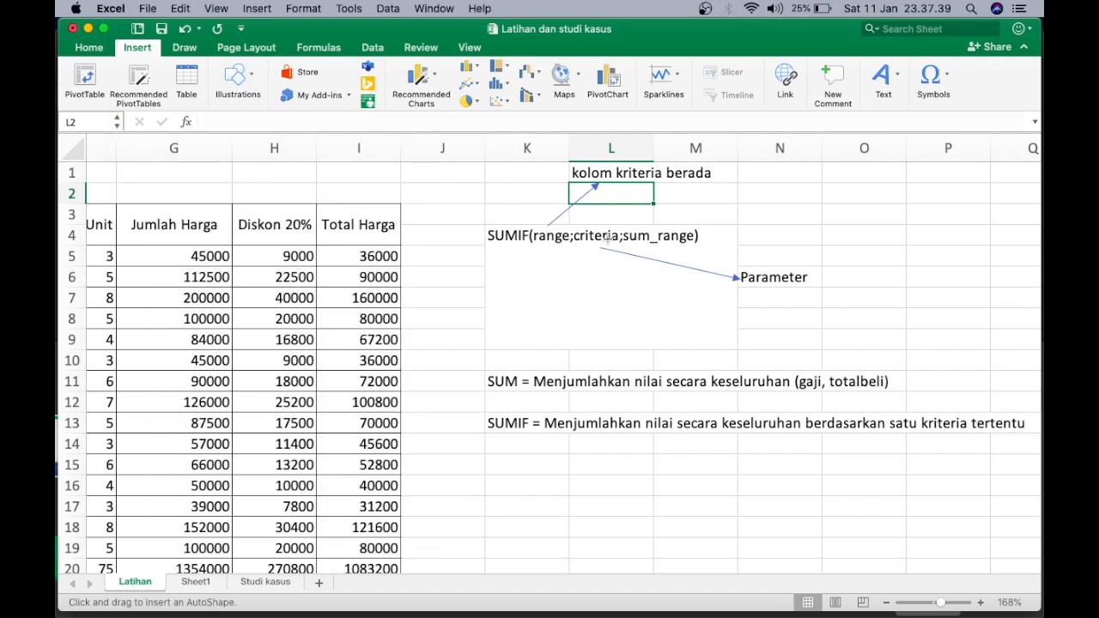
pyautogui.moveTo(595, 226); pyautogui.dragTo(746, 196)
# Step: Label the end of the upper criteria arrow with the text "kriteria" in N2
pyautogui.doubleClick(763, 190)
pyautogui.write('kriteria')
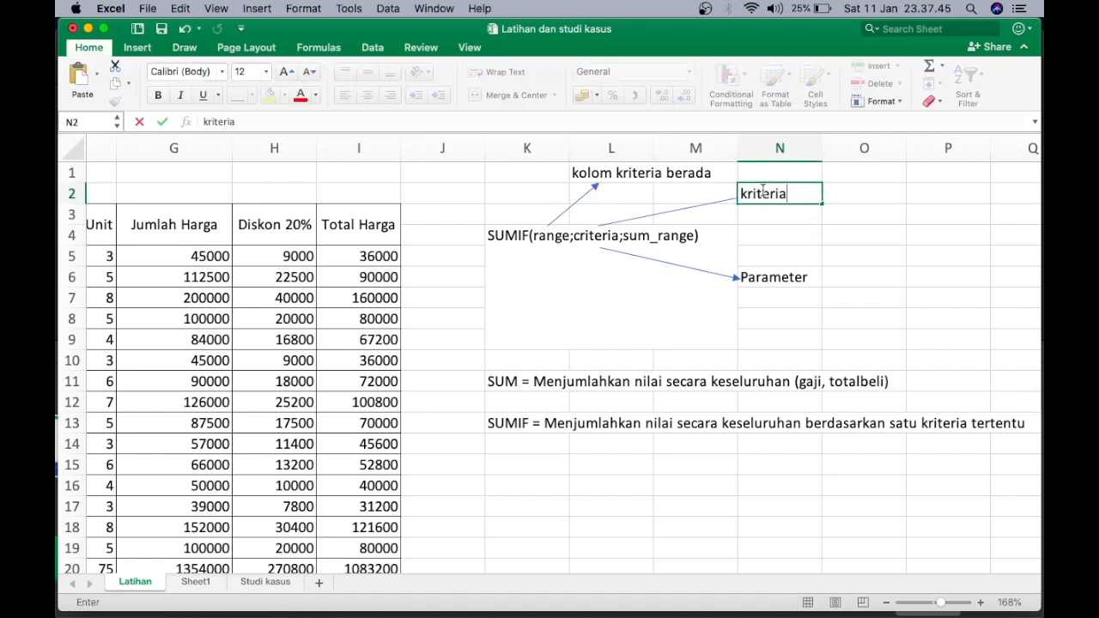
pyautogui.press('Return')
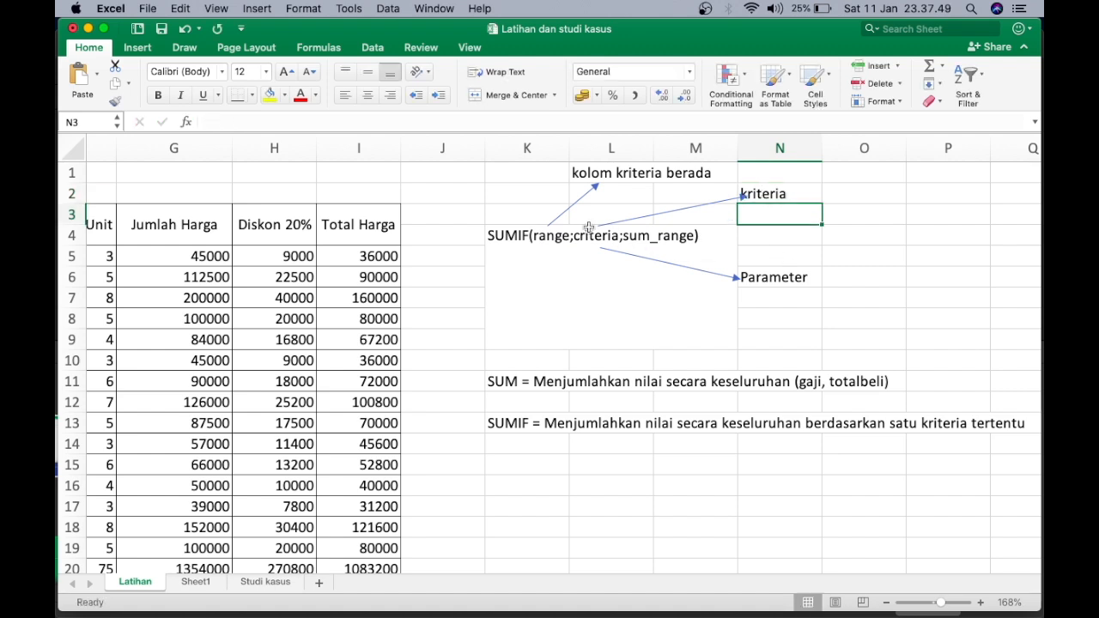
# Step: Draw a nearly horizontal arrow from the sum_range argument in K4 to the edge of O4
pyautogui.click(150, 48)
pyautogui.click(242, 84)
pyautogui.click(180, 130)
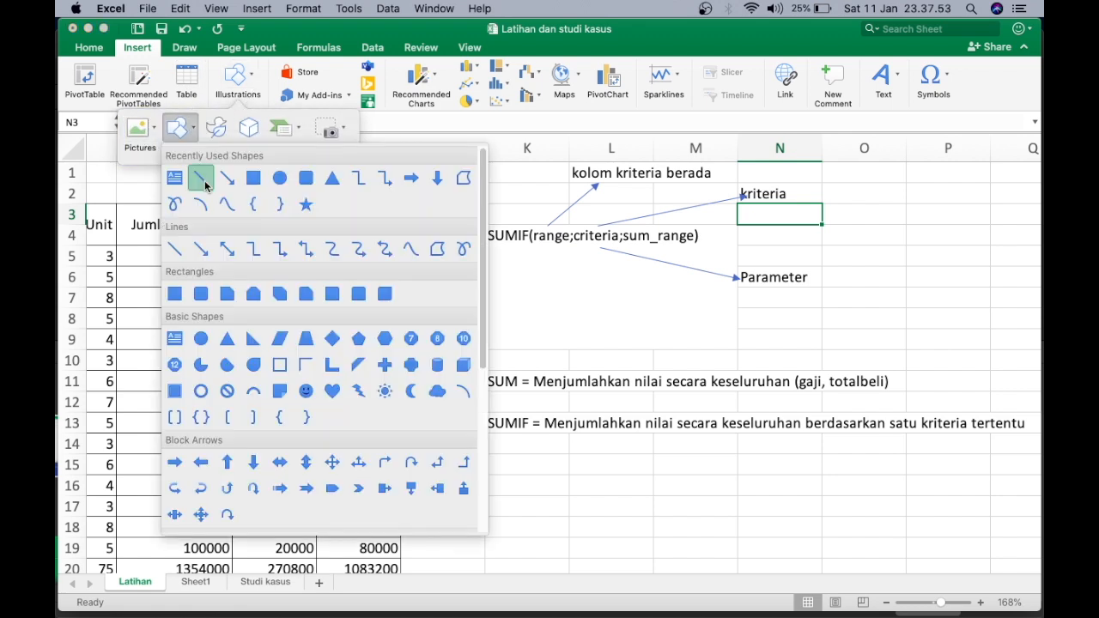
pyautogui.click(226, 177)
pyautogui.moveTo(664, 230); pyautogui.dragTo(819, 232)
# Step: Label the sum_range arrow's end with the text "yang akan dijumlahkan" in O4
pyautogui.doubleClick(852, 233)
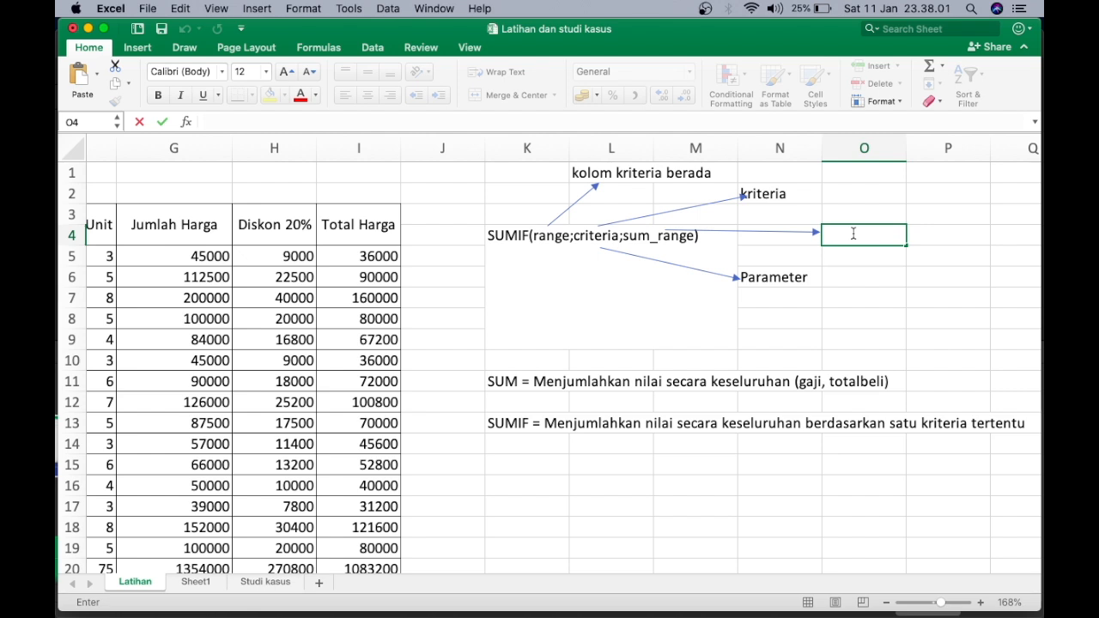
pyautogui.write('yang akan dijumlahkan')
pyautogui.press('Return')
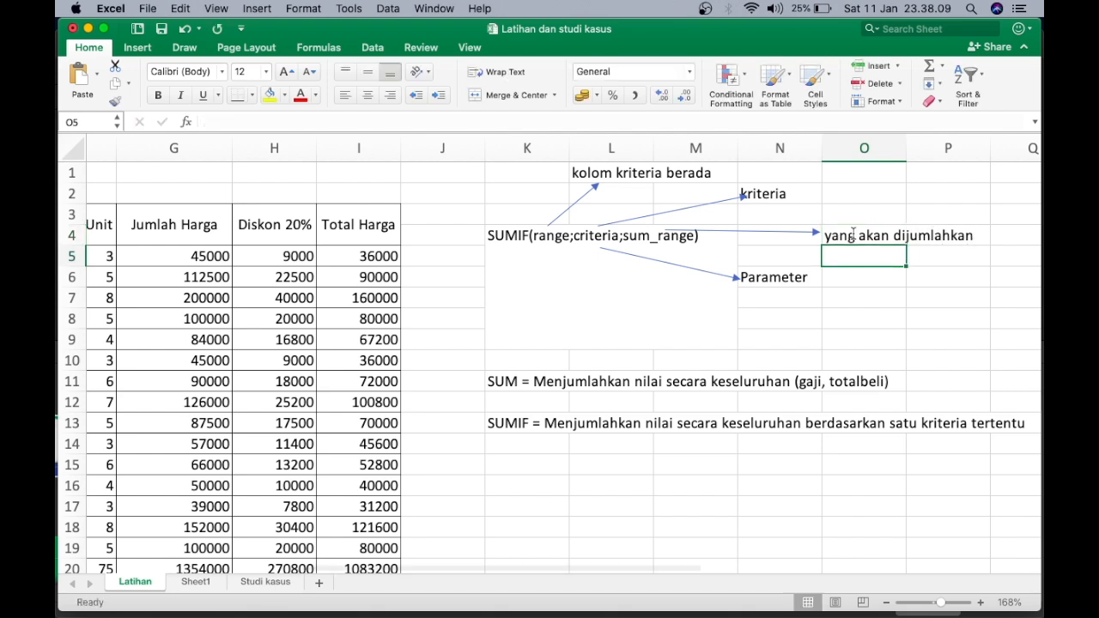
pyautogui.click(883, 308)
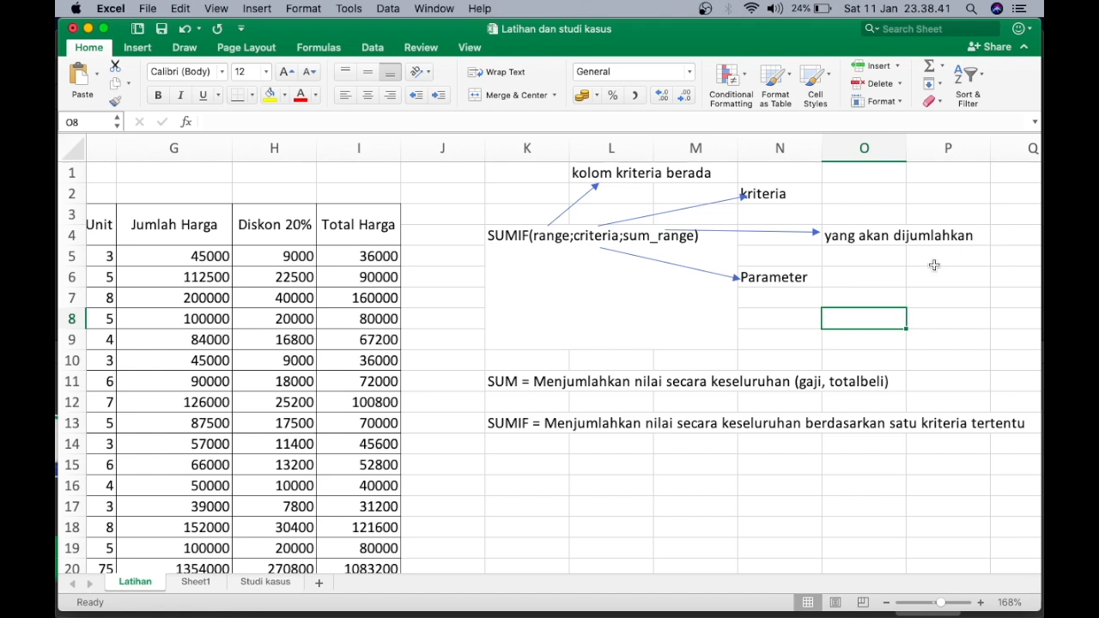
# Step: Review the Komputindo units-sold label in row 23 and relate it to the annotated SUMIF syntax in K4
pyautogui.scroll(-5, 665, 447)
pyautogui.hscroll(-5, 666, 448)
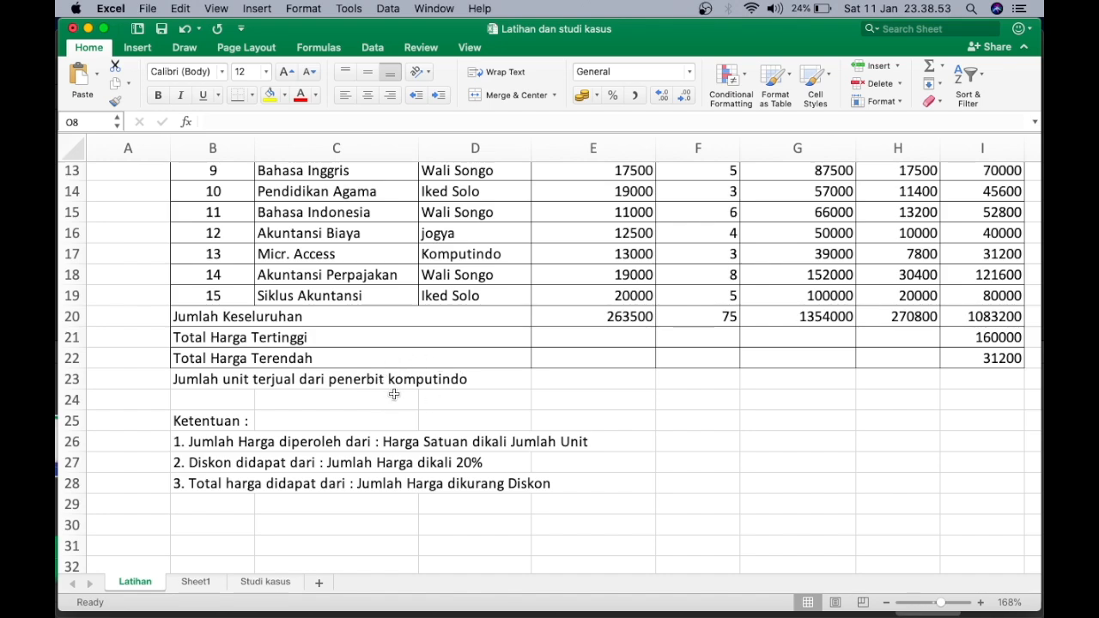
pyautogui.hscroll(6, 492, 392)
pyautogui.scroll(4, 492, 392)
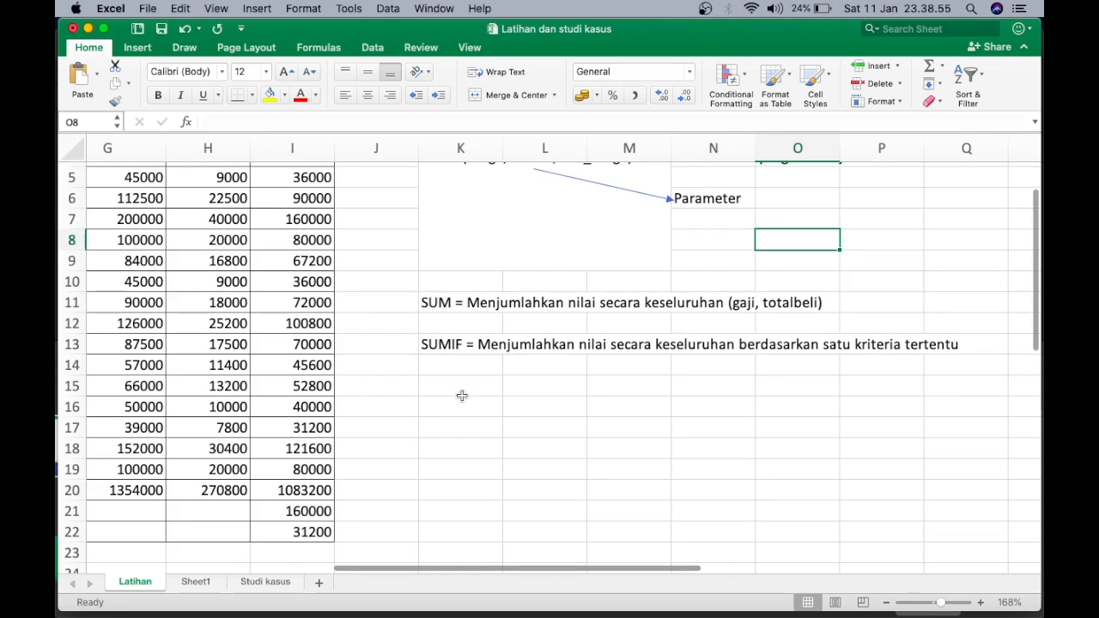
pyautogui.scroll(4, 462, 395)
pyautogui.hscroll(2, 462, 395)
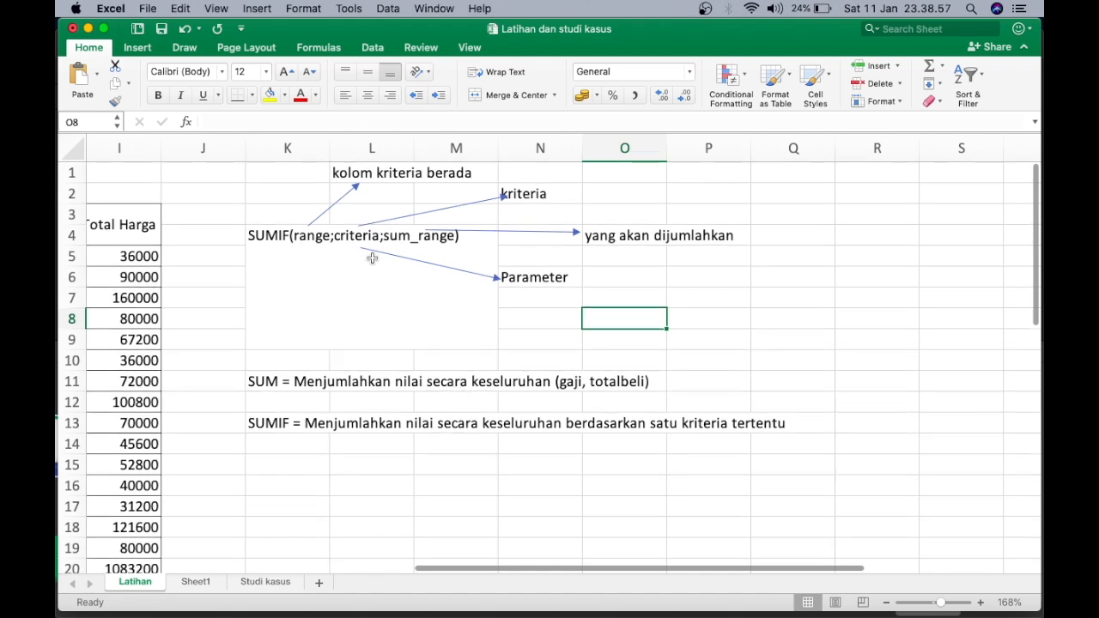
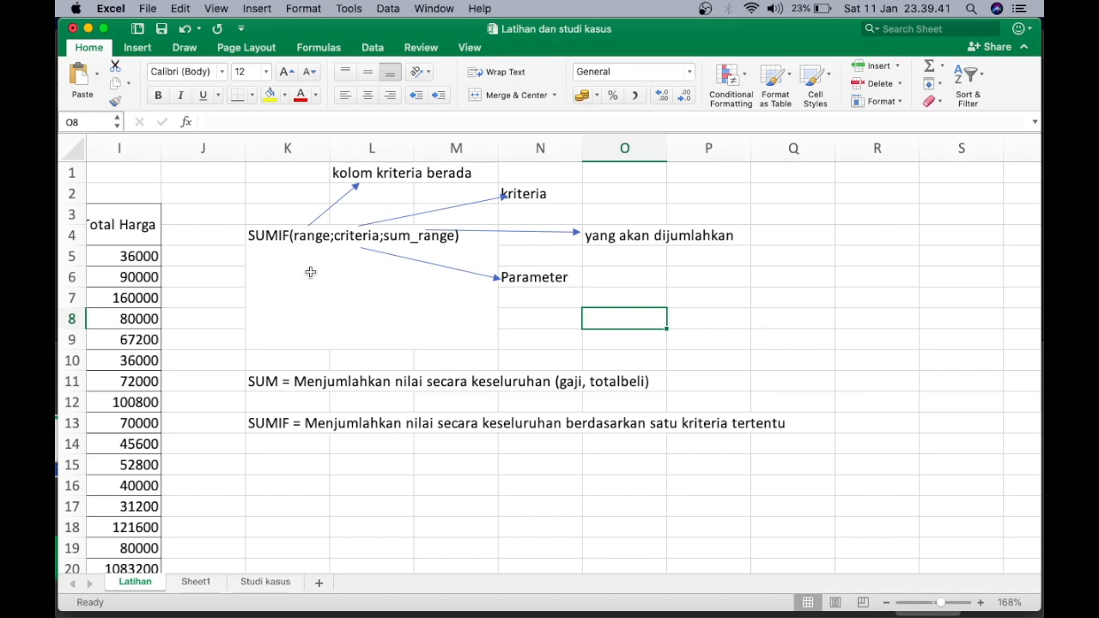
# Step: Make the word "komputindo" bold in the B23 label about units sold by publisher
pyautogui.hscroll(-8, 318, 301)
pyautogui.scroll(-5, 322, 300)
pyautogui.scroll(-1, 328, 298)
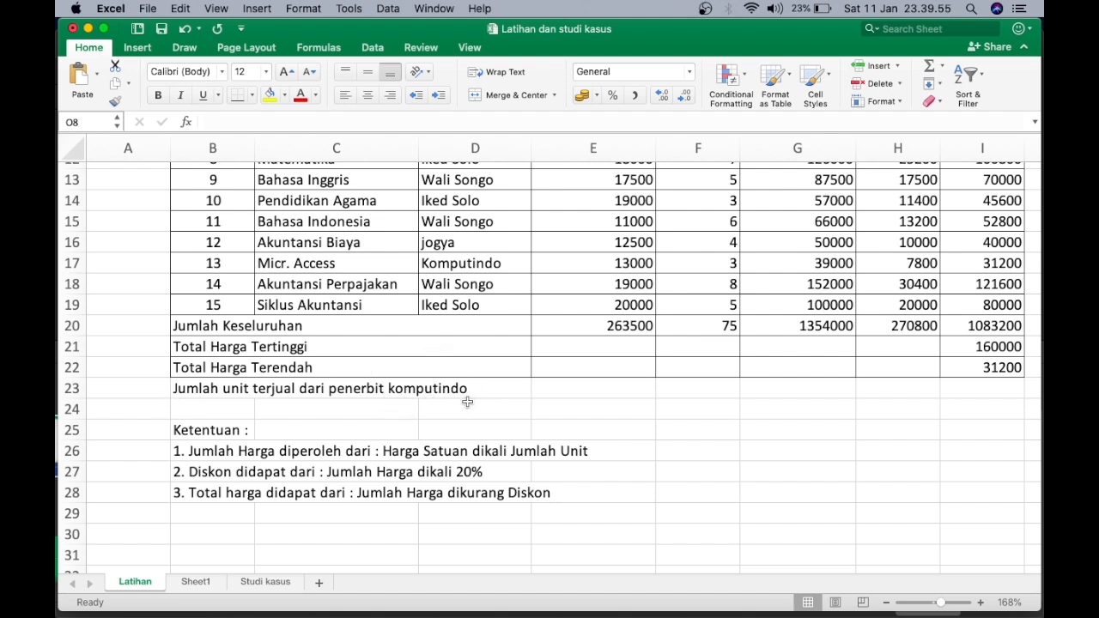
pyautogui.doubleClick(225, 390)
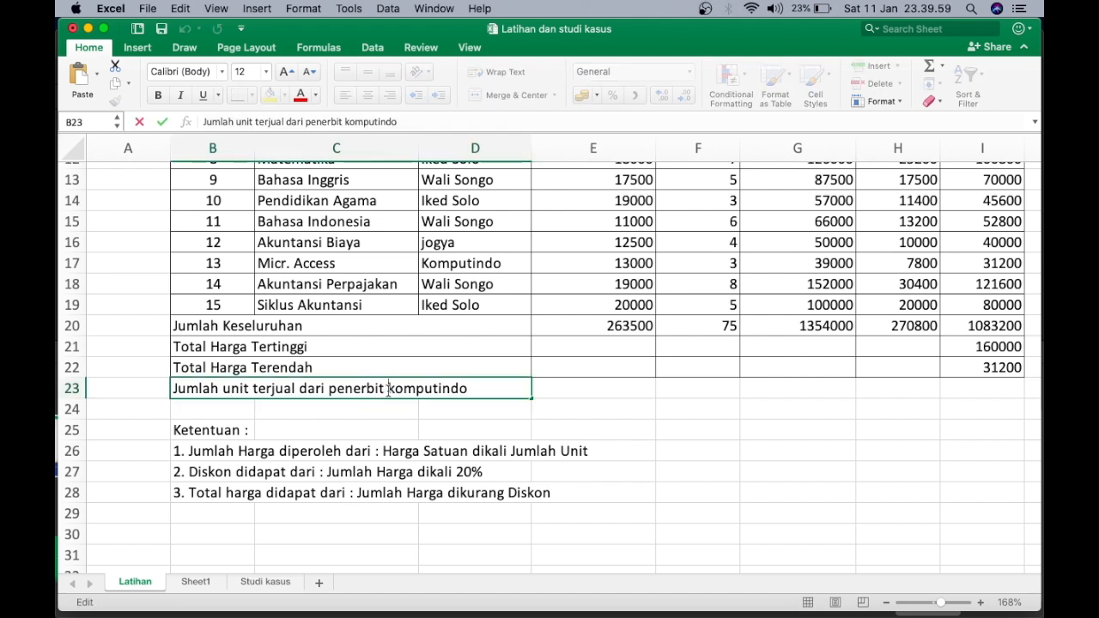
pyautogui.moveTo(388, 391); pyautogui.dragTo(483, 395)
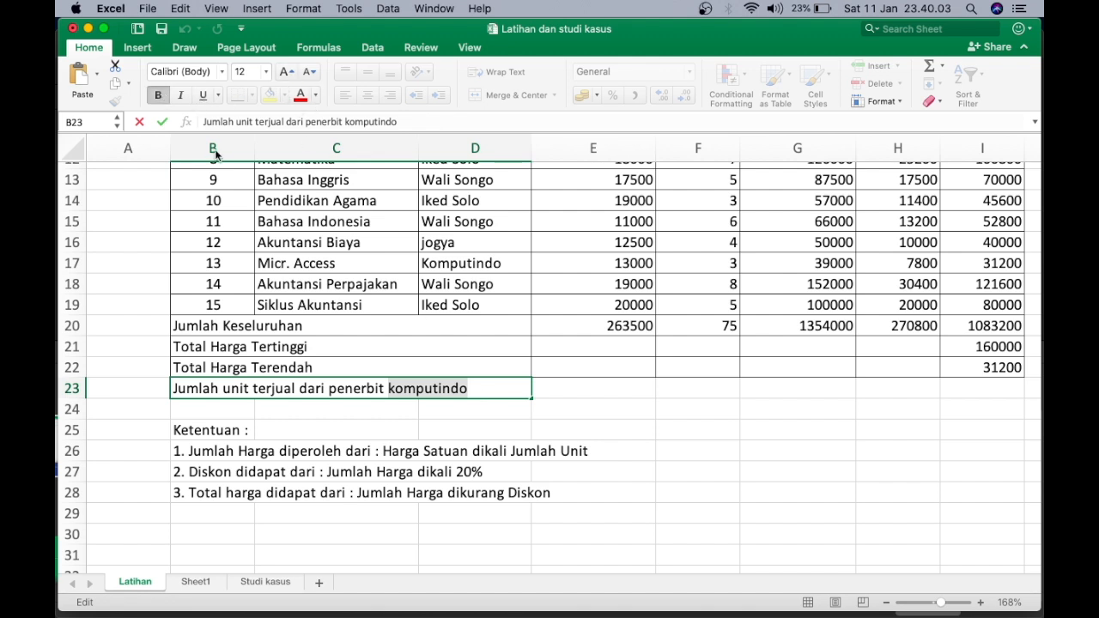
# Step: Enter the label "Total Gaji karyawan berasal dari kendari" in cell B24
pyautogui.click(230, 411)
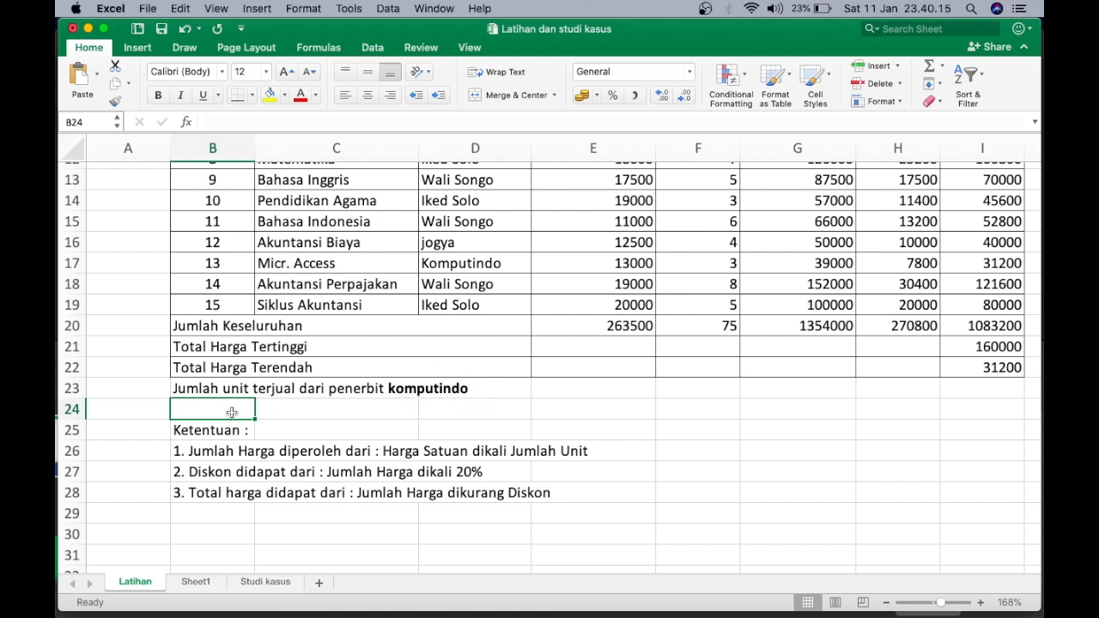
pyautogui.write('Total Gaji karyawan berasal dari kendari')
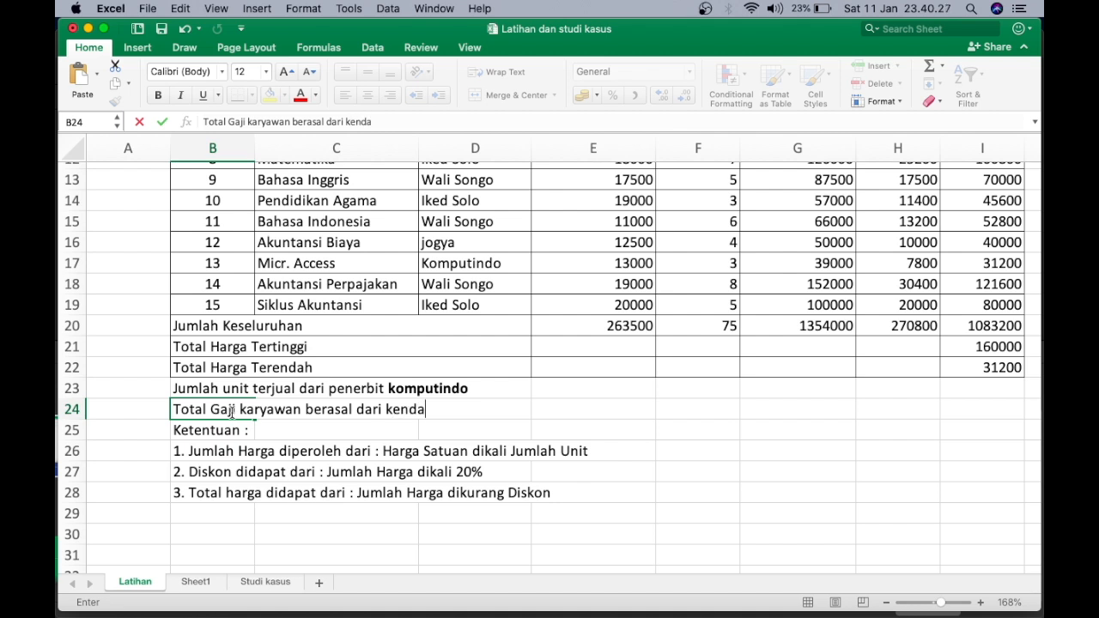
pyautogui.click(369, 518)
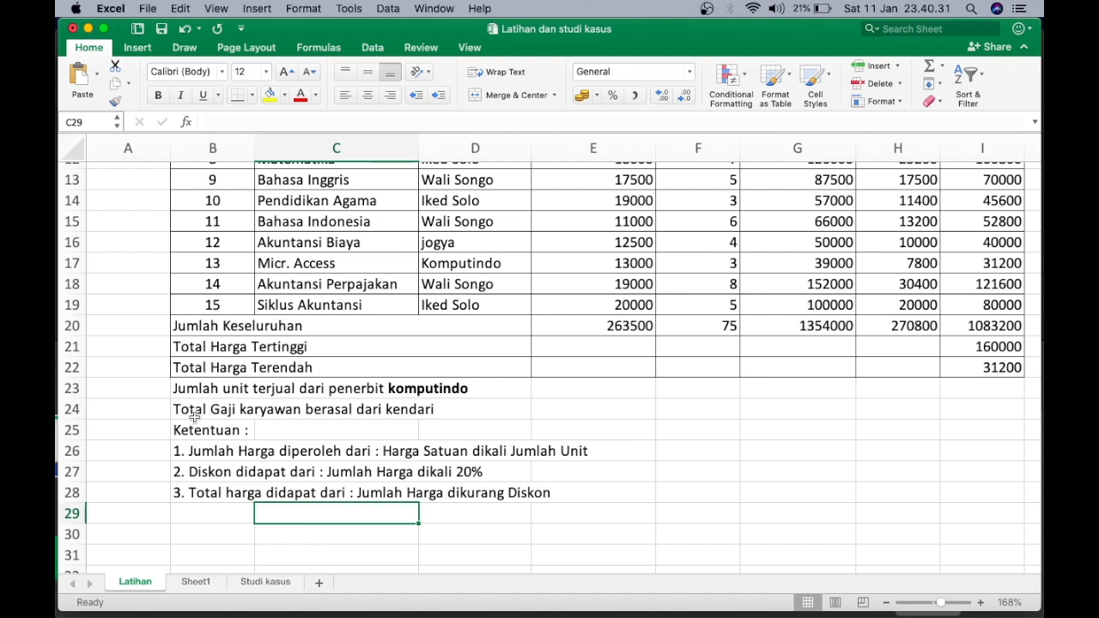
# Step: Make the word "kendari" bold in the B24 label
pyautogui.doubleClick(388, 409)
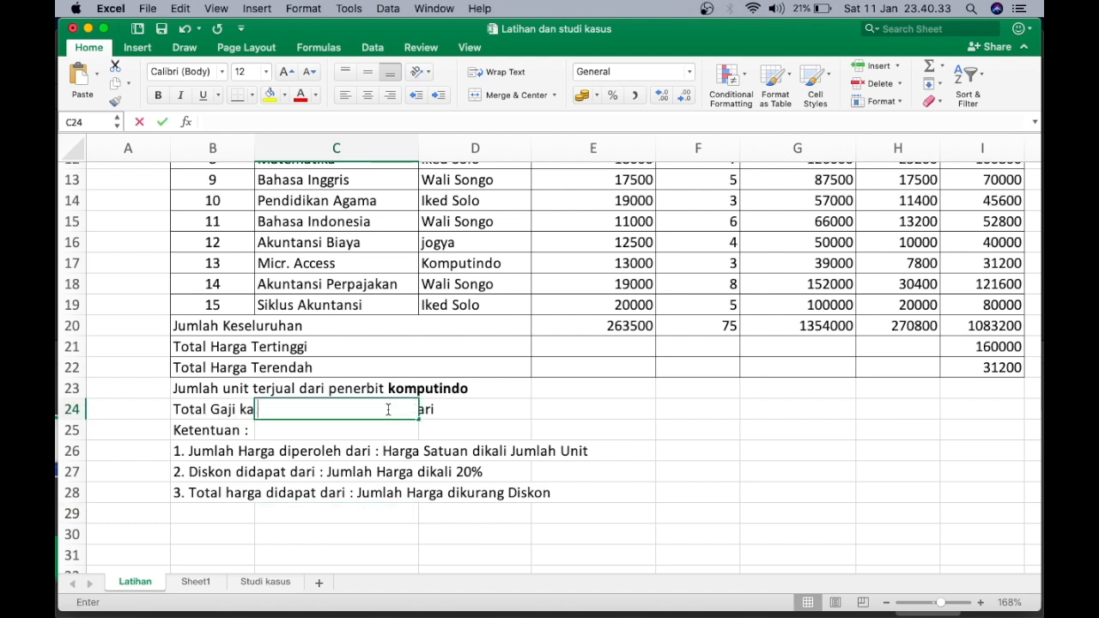
pyautogui.doubleClick(217, 410)
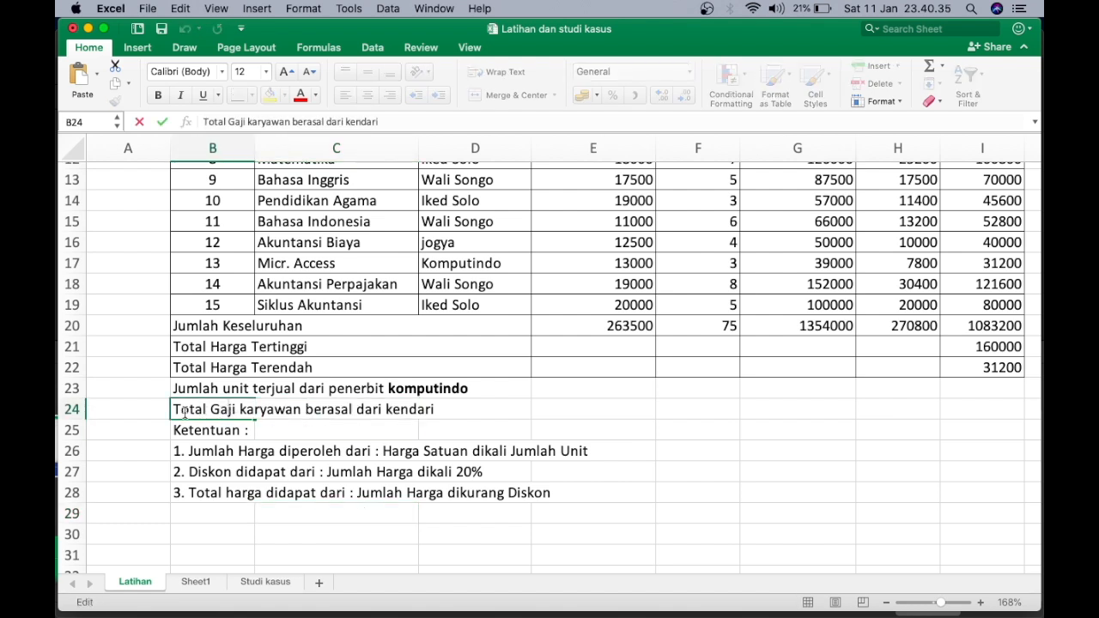
pyautogui.moveTo(171, 410); pyautogui.dragTo(246, 412)
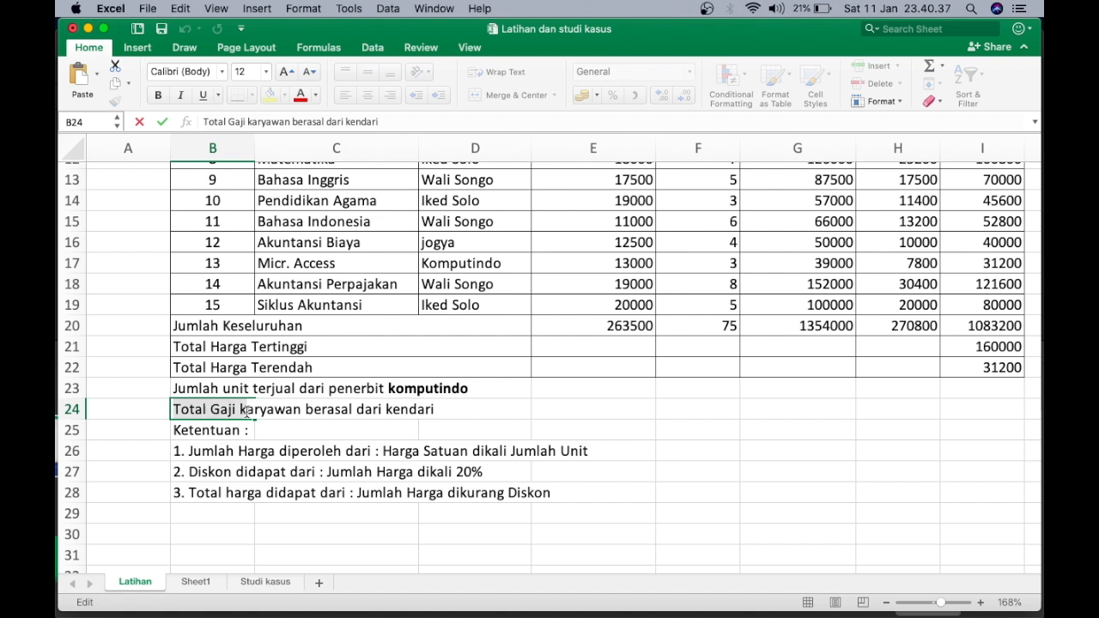
pyautogui.moveTo(383, 409); pyautogui.dragTo(440, 410)
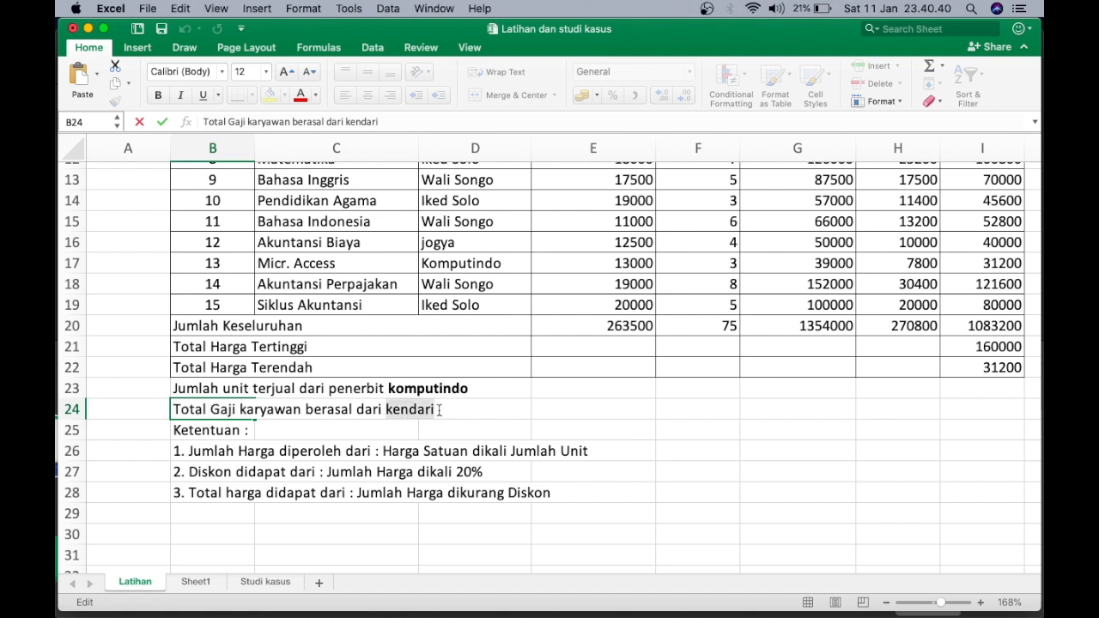
pyautogui.click(157, 95)
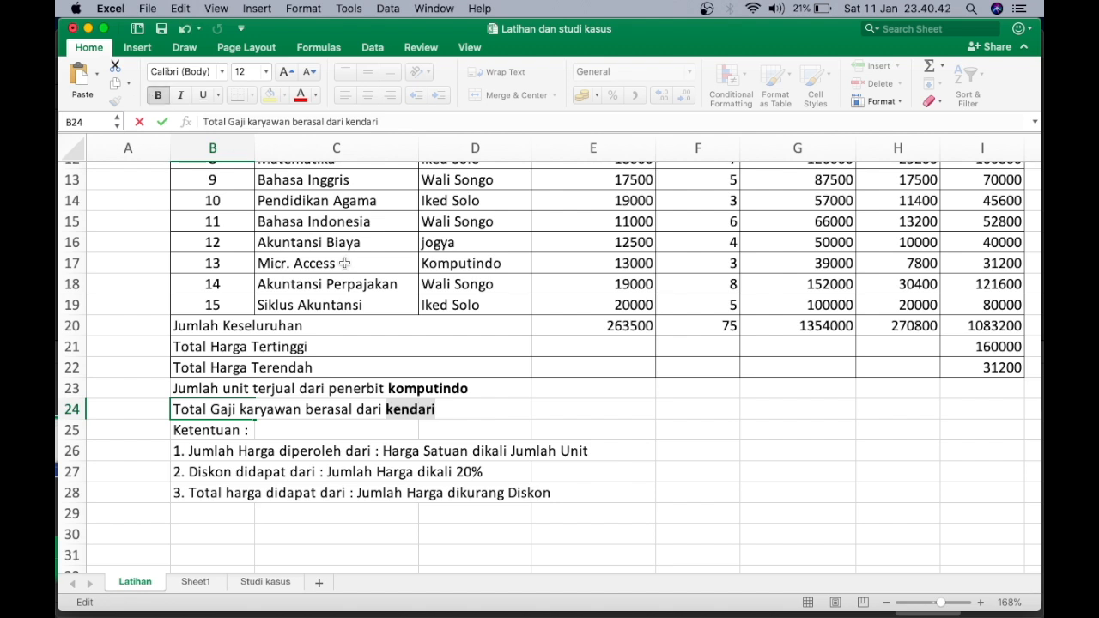
pyautogui.click(443, 414)
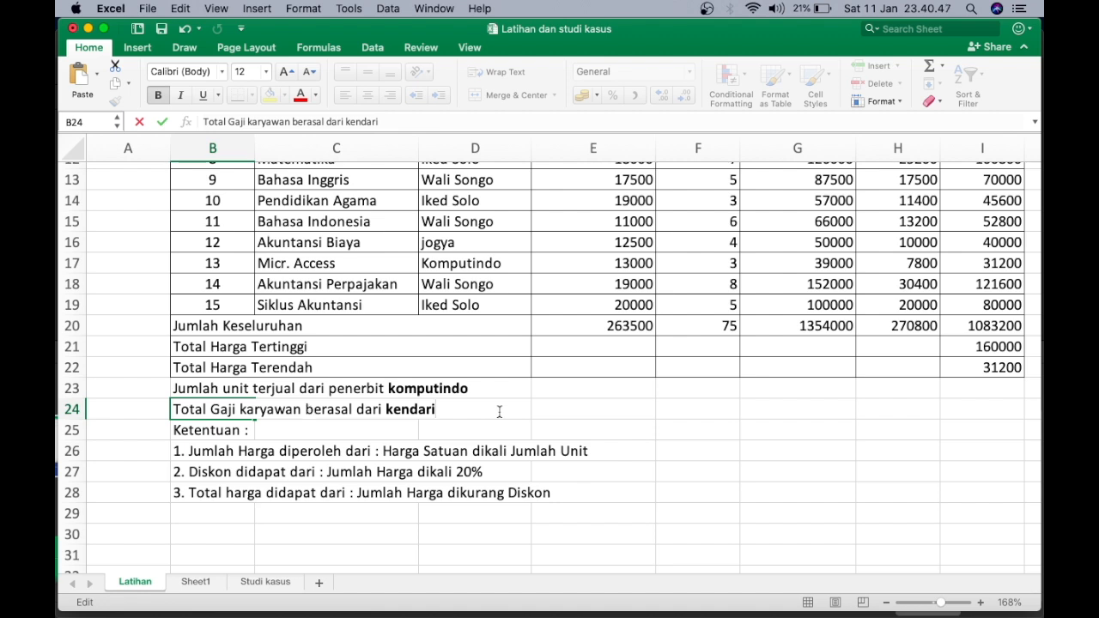
# Step: Examine the SUMIF syntax notes and how the Penerbit Edisi column relates to Jumlah Unit for Komputindo
pyautogui.scroll(-1, 592, 436)
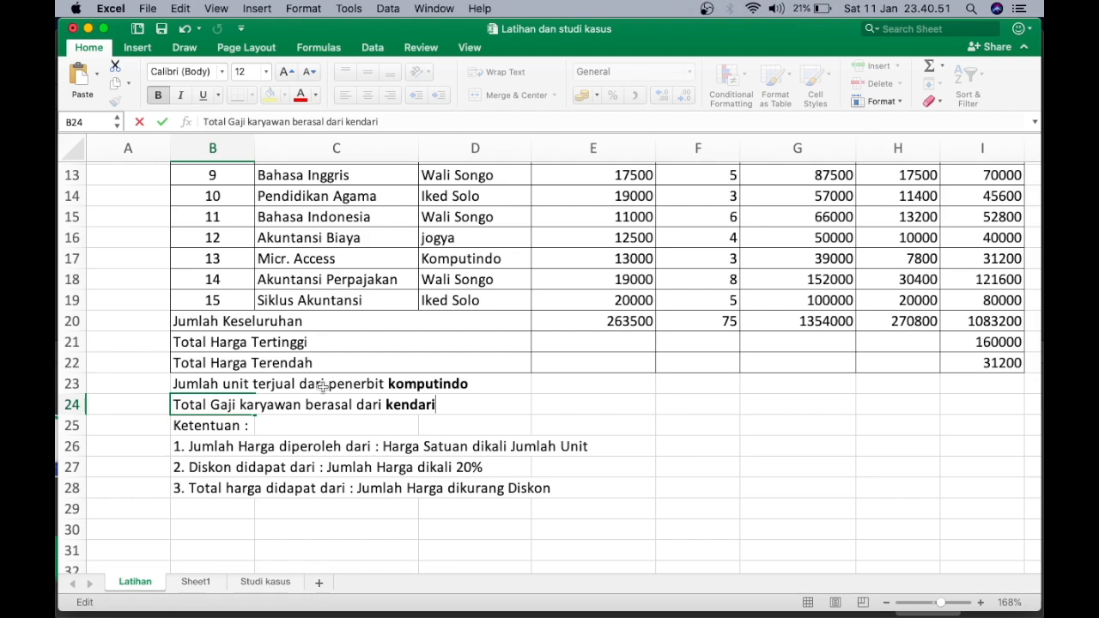
pyautogui.scroll(1, 634, 443)
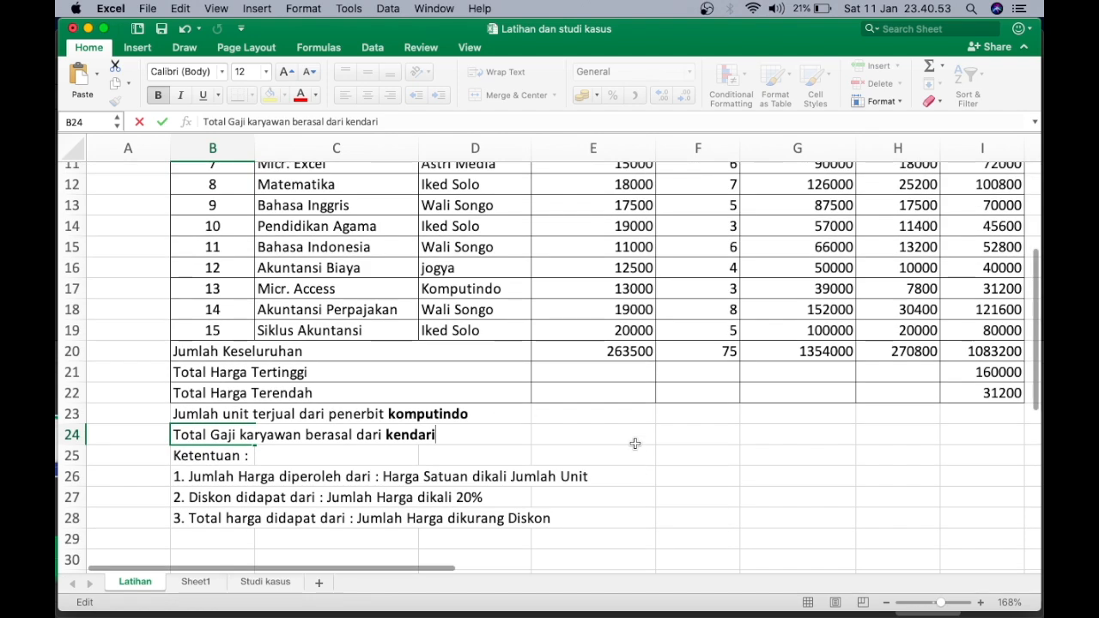
pyautogui.scroll(5, 635, 443)
pyautogui.hscroll(5, 635, 443)
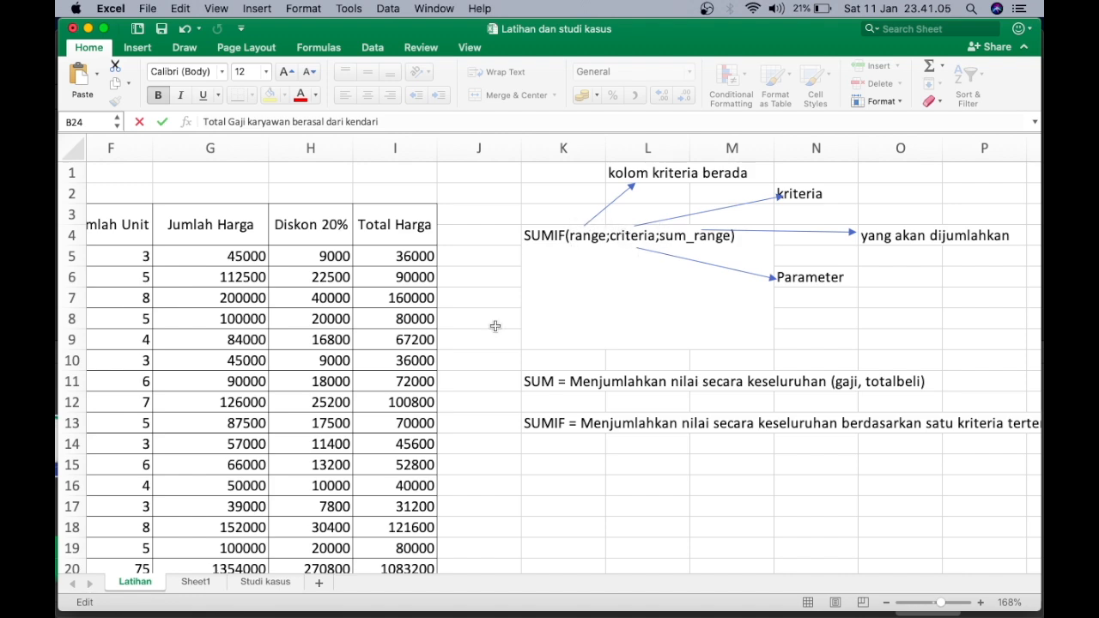
pyautogui.hscroll(-5, 496, 324)
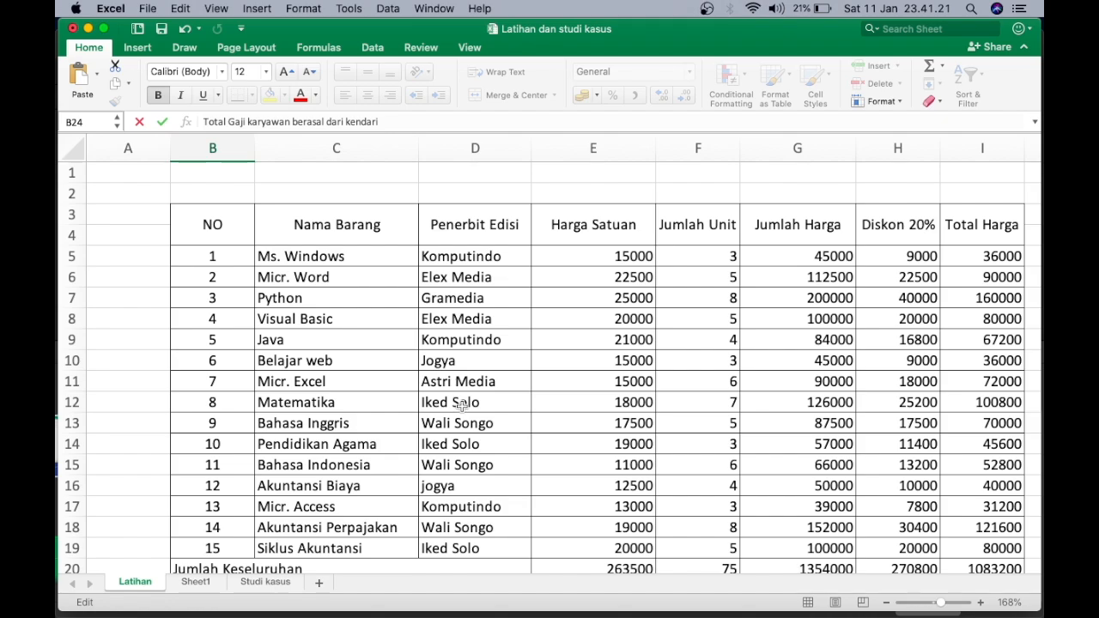
pyautogui.scroll(-2, 462, 403)
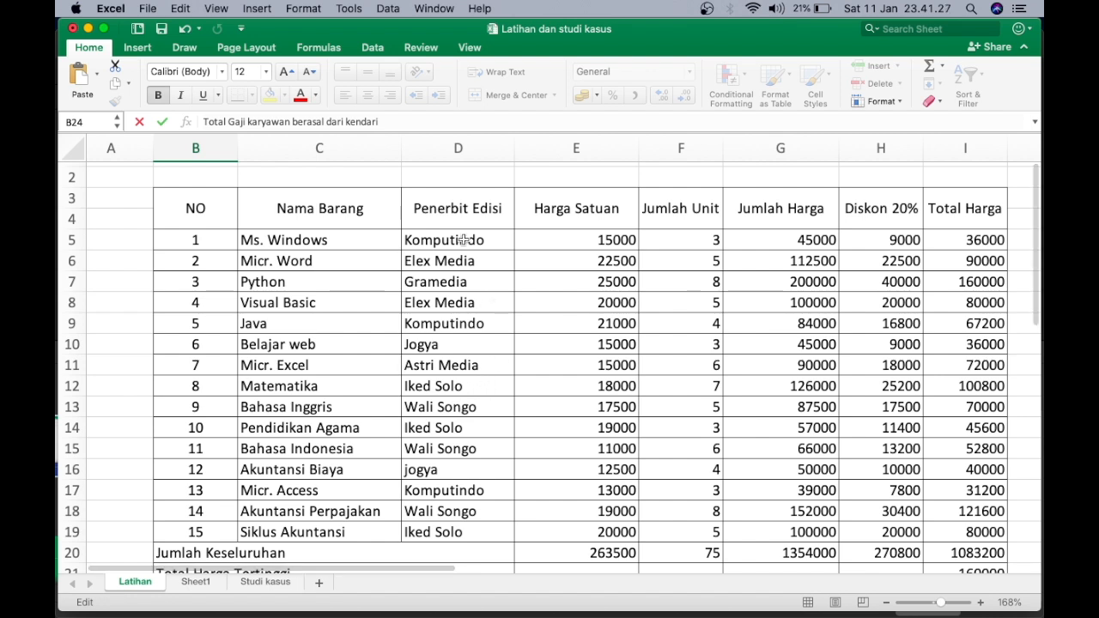
pyautogui.click(494, 242)
pyautogui.click(669, 246)
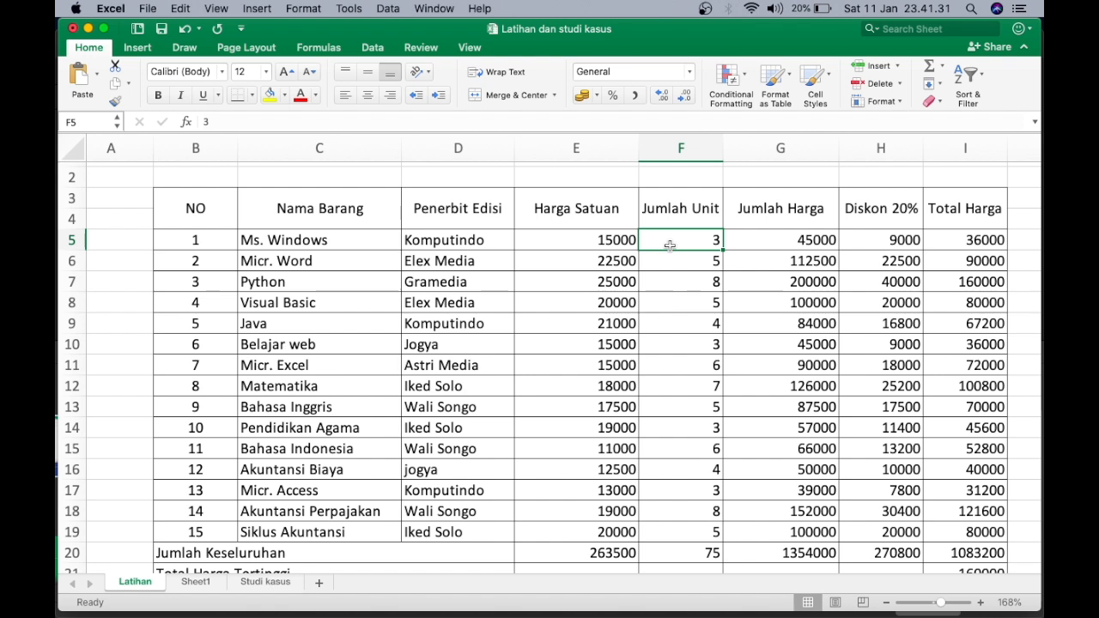
pyautogui.click(453, 243)
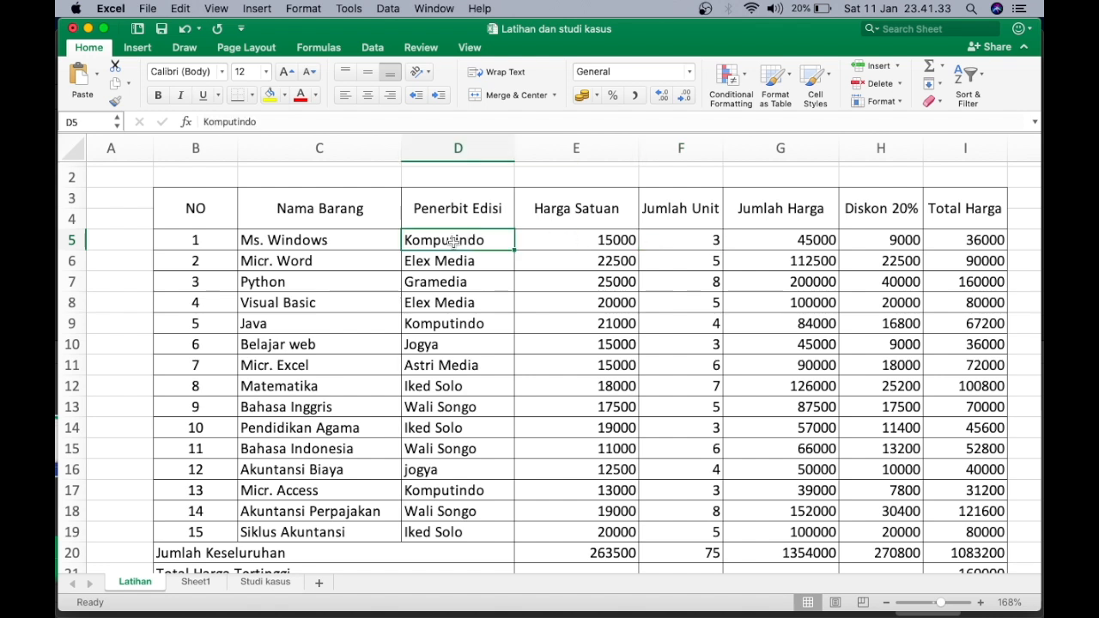
pyautogui.click(452, 213)
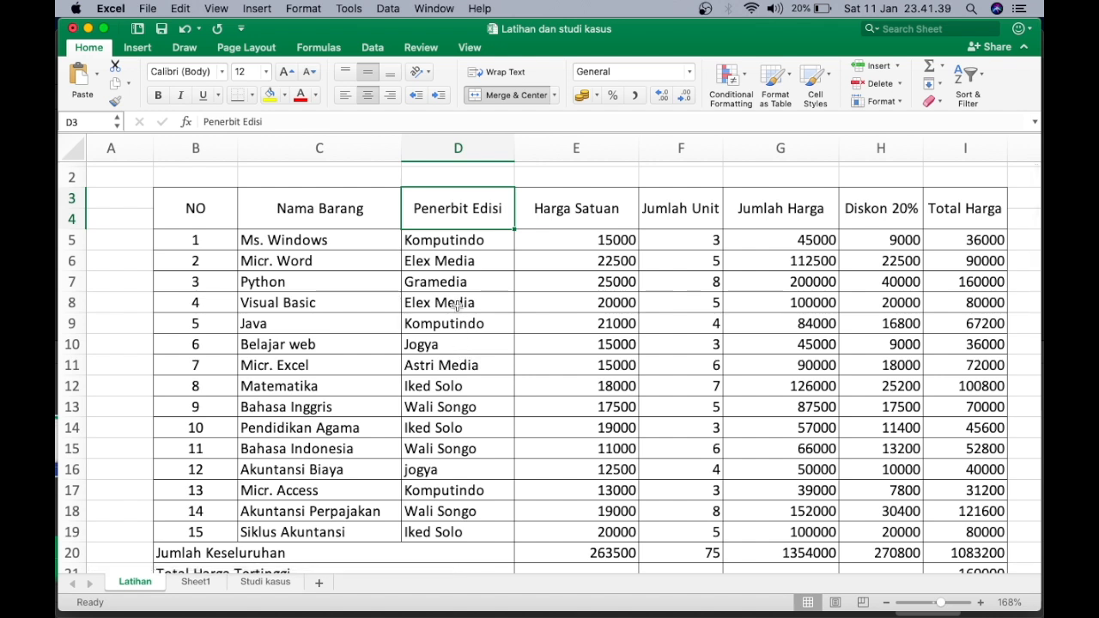
pyautogui.click(483, 242)
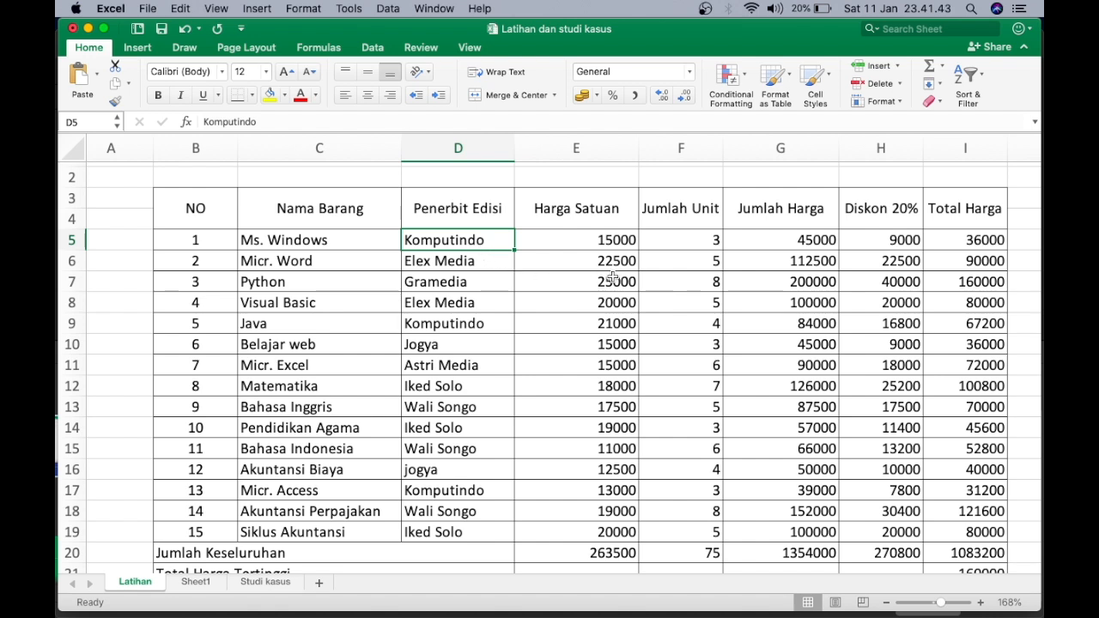
pyautogui.click(669, 247)
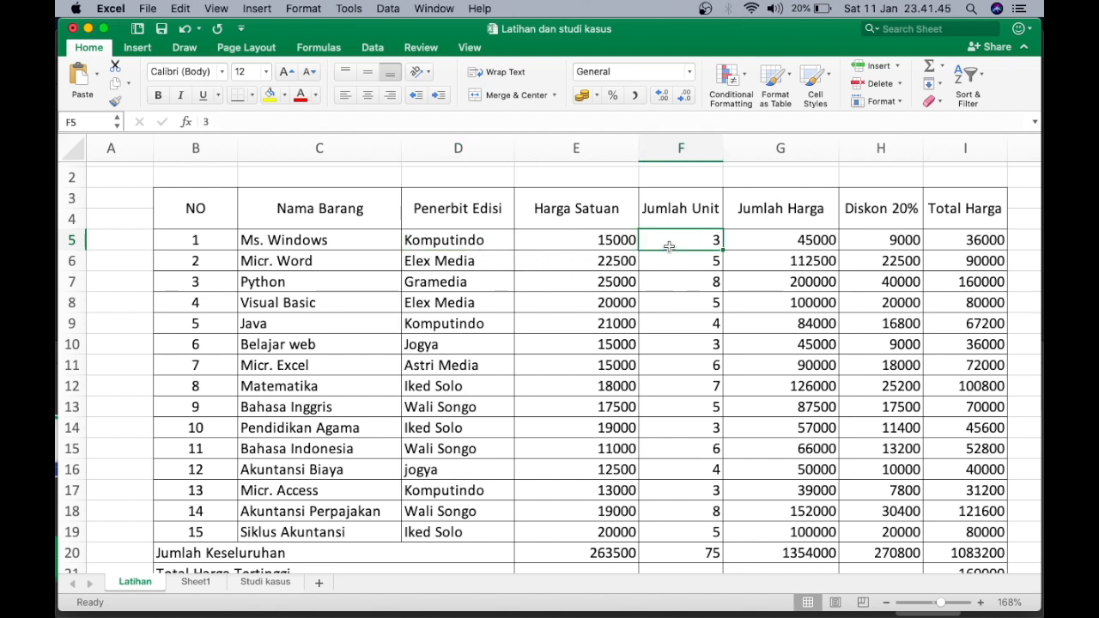
pyautogui.scroll(-3, 689, 360)
pyautogui.hscroll(2, 689, 361)
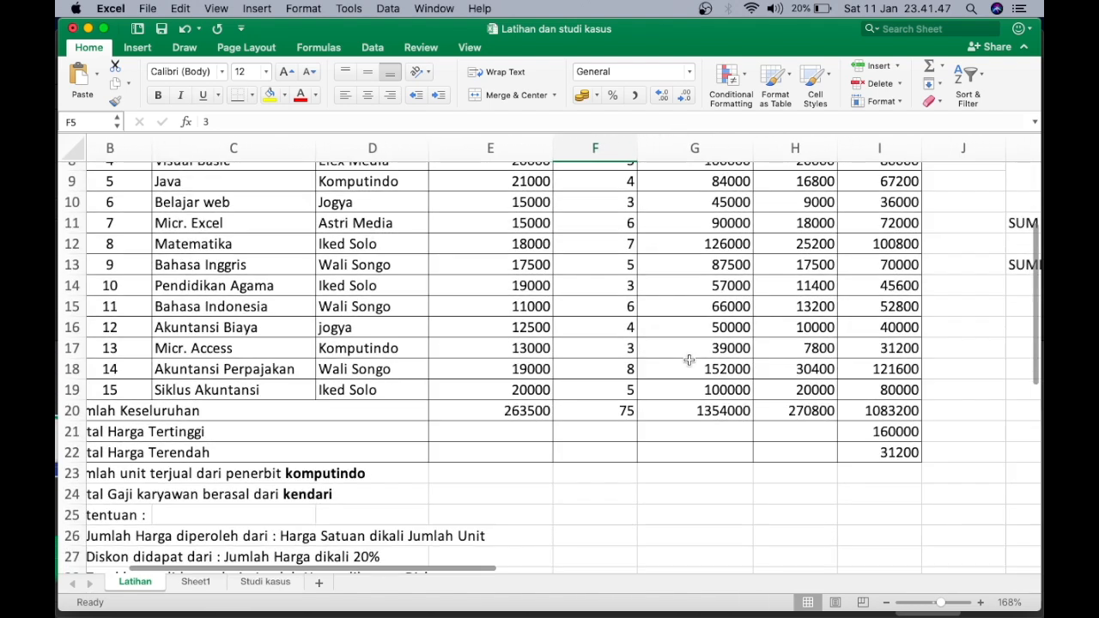
pyautogui.click(868, 479)
pyautogui.write('=')
pyautogui.press('BackSpace')
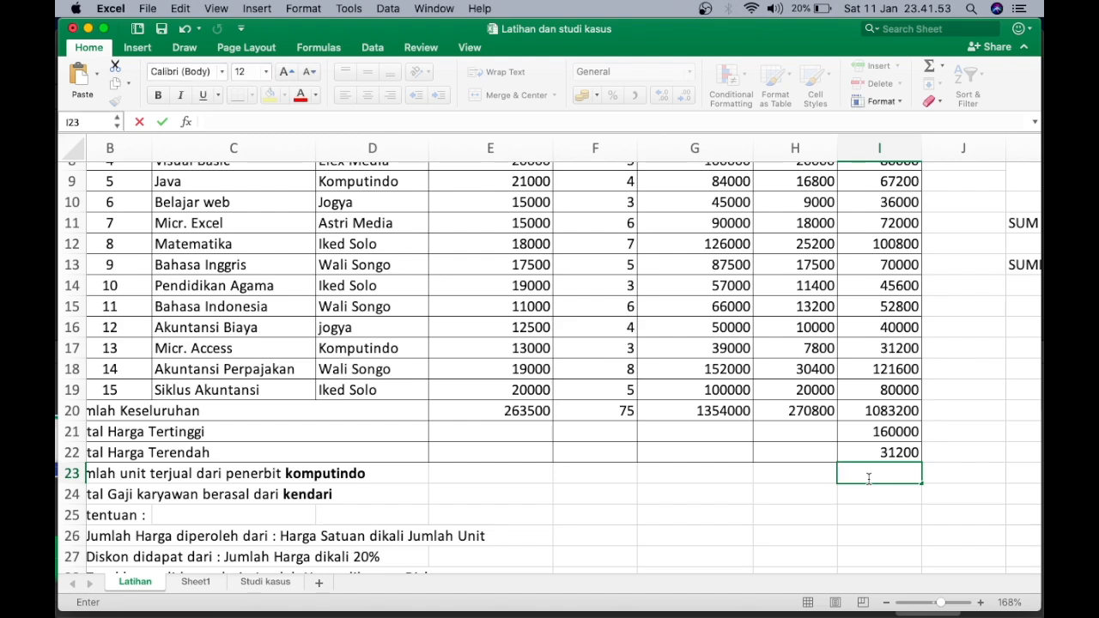
pyautogui.click(907, 511)
# Step: Begin a SUMIF formula in cell I23 for the Komputindo units sold
pyautogui.scroll(5, 907, 510)
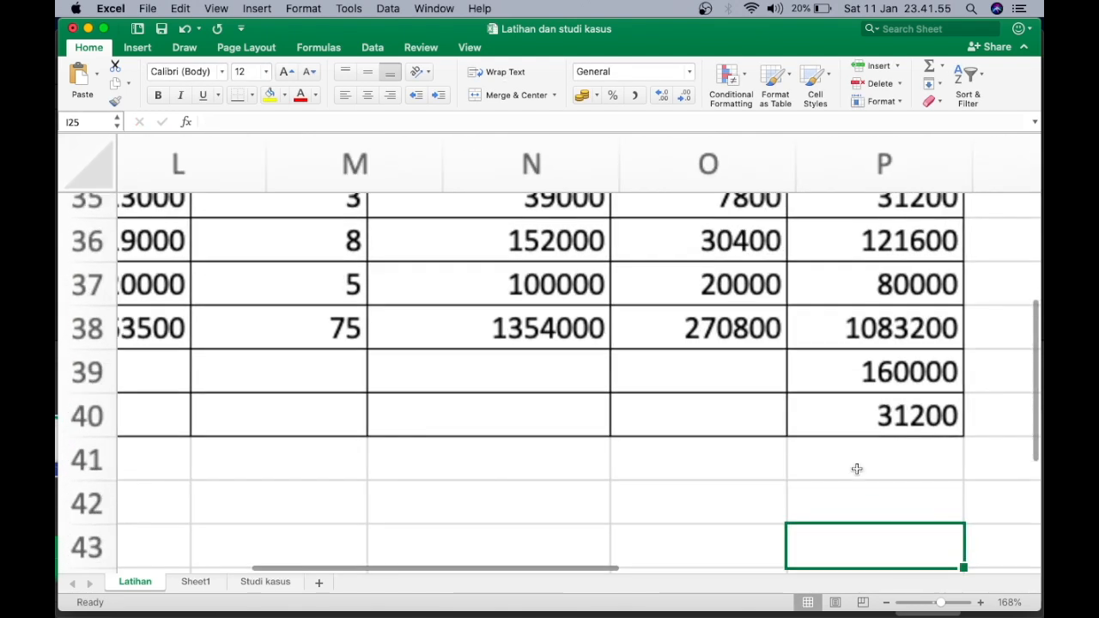
pyautogui.click(835, 454)
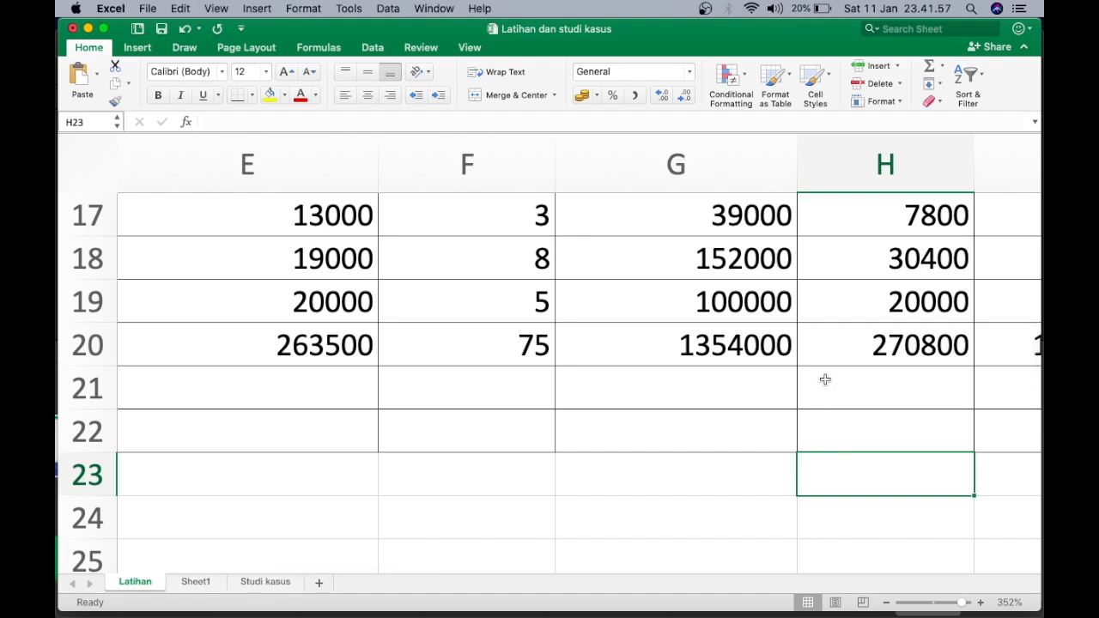
pyautogui.hscroll(5, 820, 399)
pyautogui.click(568, 466)
pyautogui.write('=')
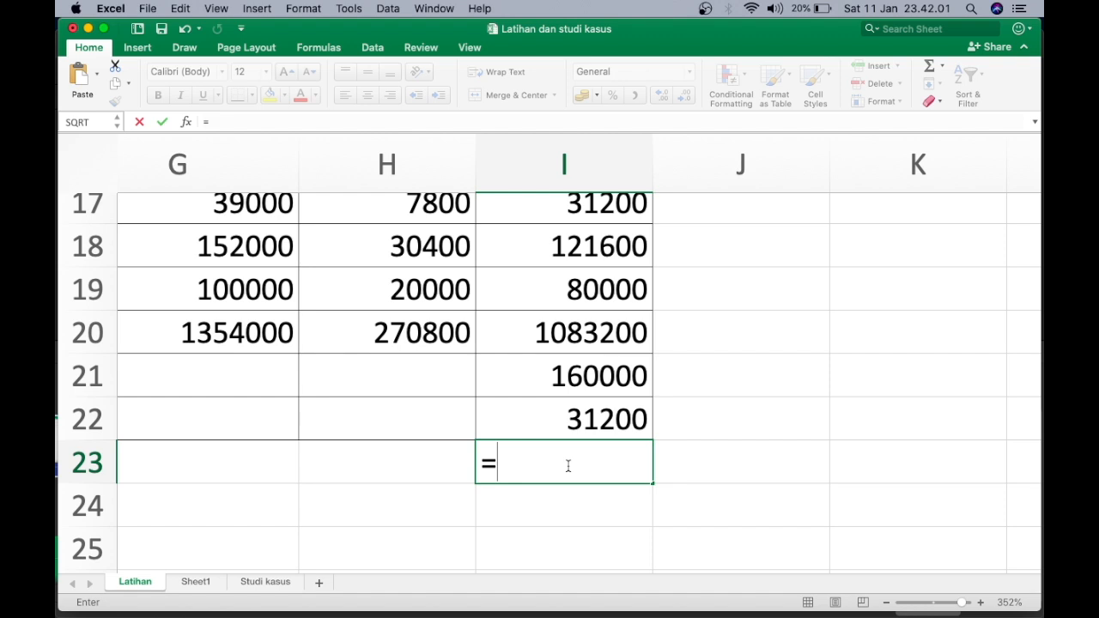
pyautogui.write('sumif')
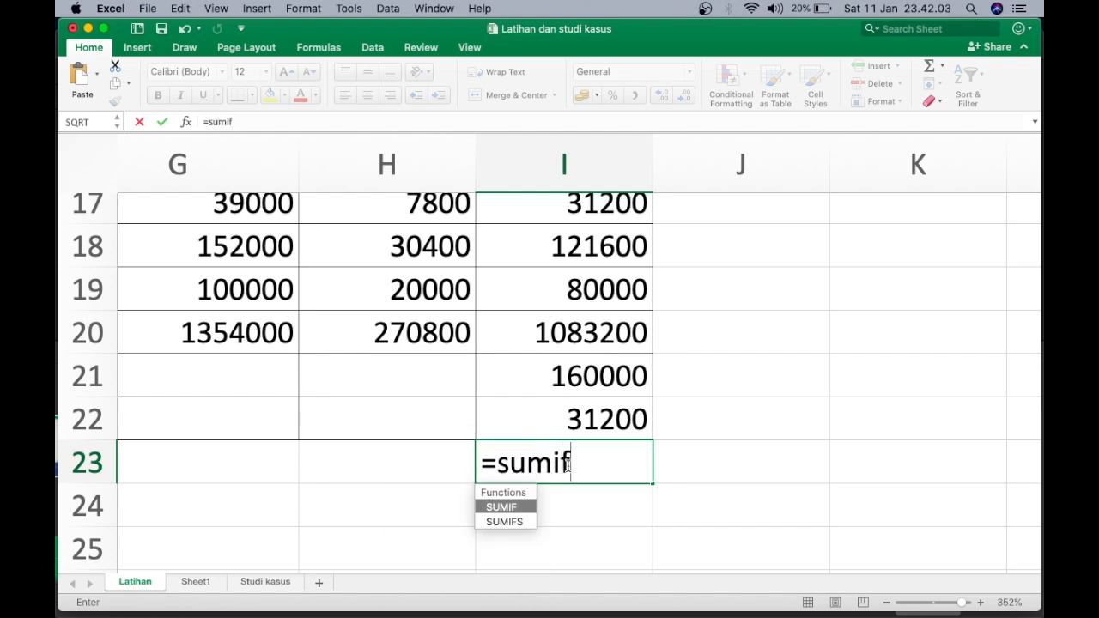
pyautogui.write('(')
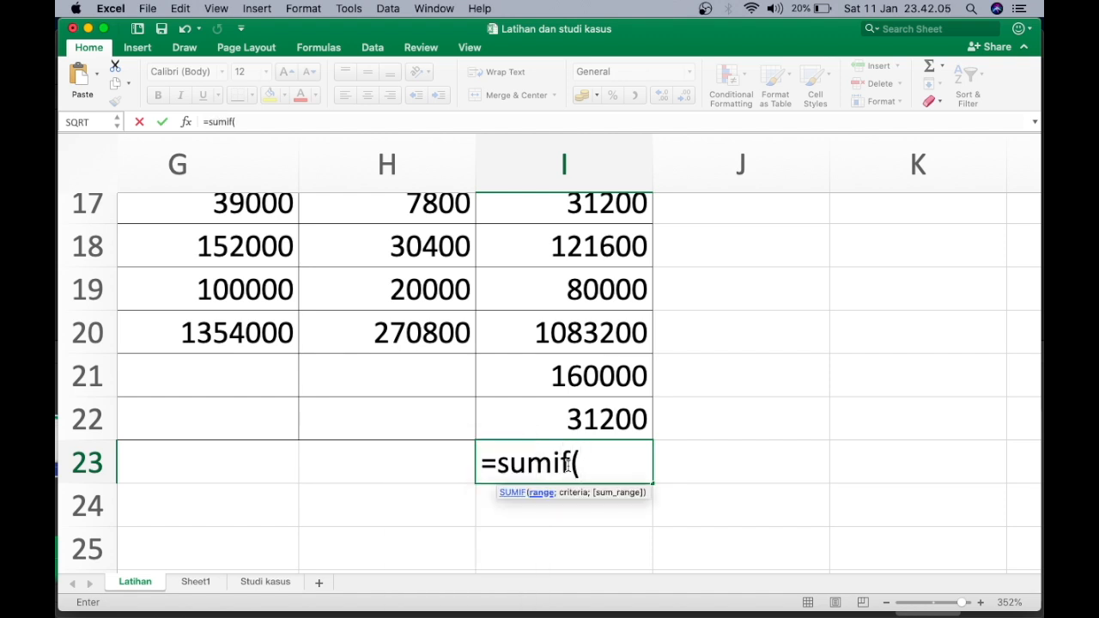
# Step: Use the Penerbit Edisi entries D5:D19 as the criteria range of the SUMIF formula
pyautogui.moveTo(584, 482); pyautogui.dragTo(376, 440)
pyautogui.hscroll(-3, 376, 440)
pyautogui.scroll(2, 376, 439)
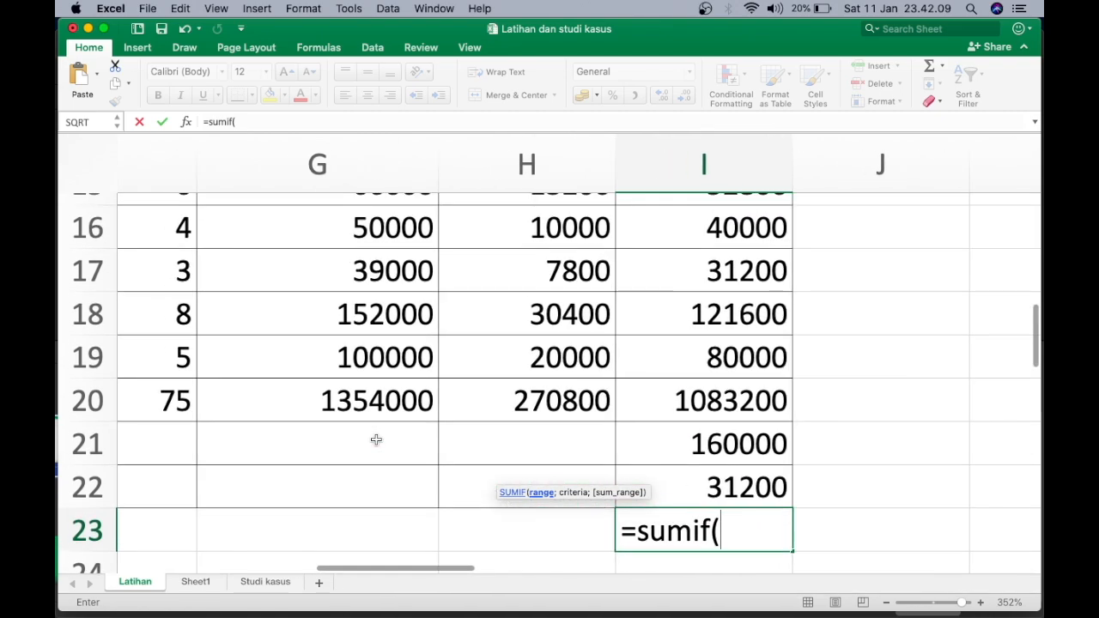
pyautogui.hscroll(-4, 376, 440)
pyautogui.scroll(5, 376, 439)
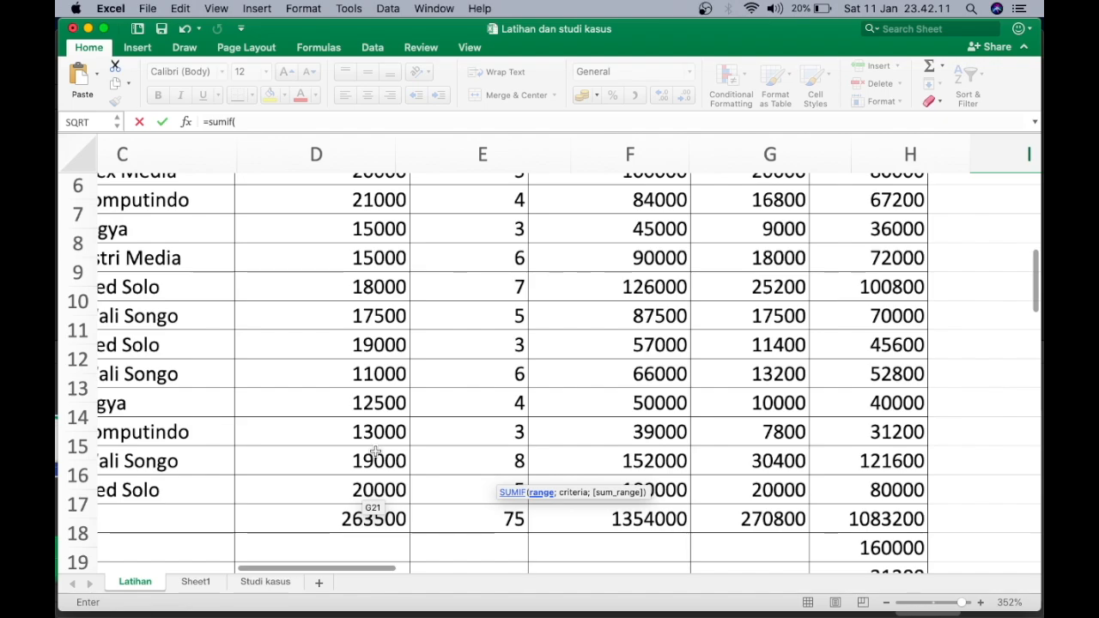
pyautogui.scroll(-5, 376, 451)
pyautogui.scroll(2, 376, 451)
pyautogui.hscroll(-2, 376, 451)
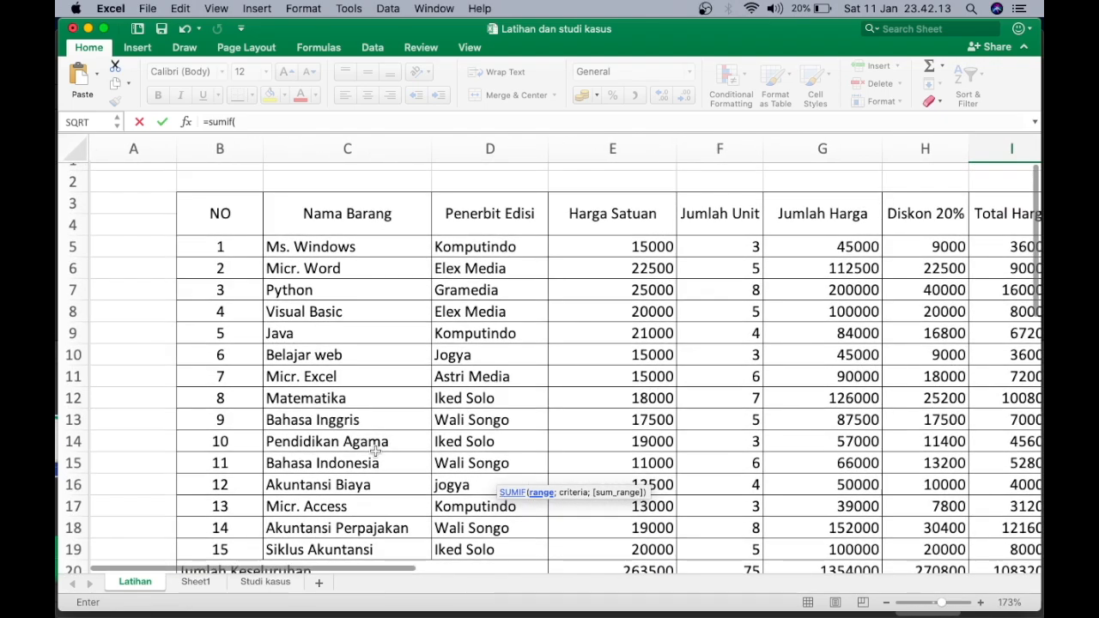
pyautogui.scroll(-1, 375, 450)
pyautogui.click(442, 209)
pyautogui.moveTo(442, 210); pyautogui.dragTo(453, 521)
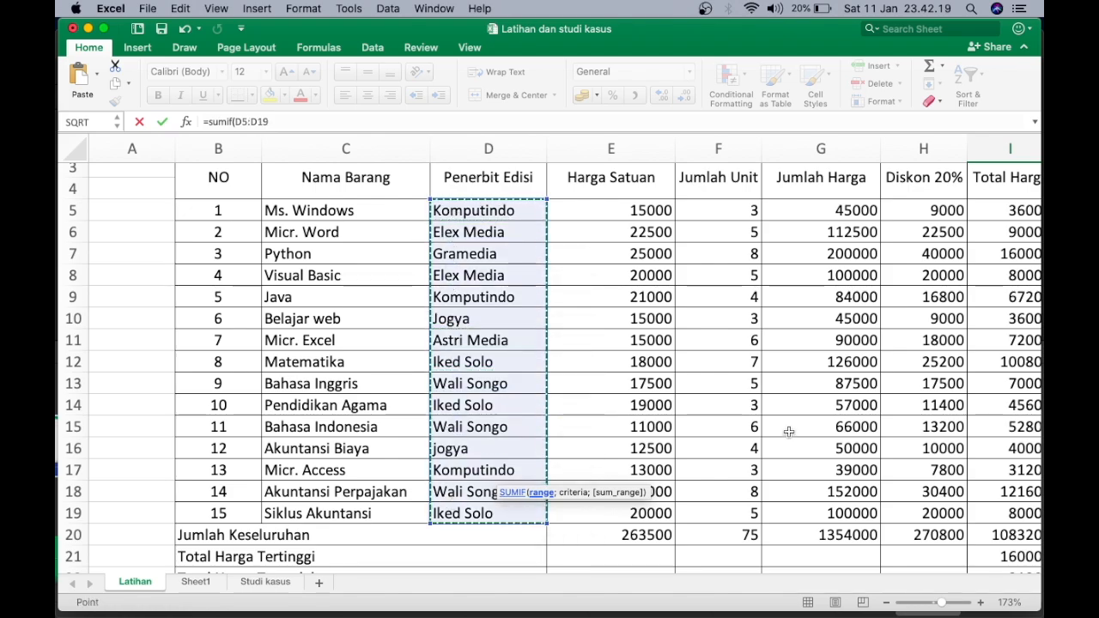
# Step: Close the range argument D5:D19 of the SUMIF formula in I23 with a semicolon separator
pyautogui.scroll(-2, 788, 432)
pyautogui.hscroll(3, 788, 432)
pyautogui.scroll(5, 752, 412)
pyautogui.hscroll(3, 752, 412)
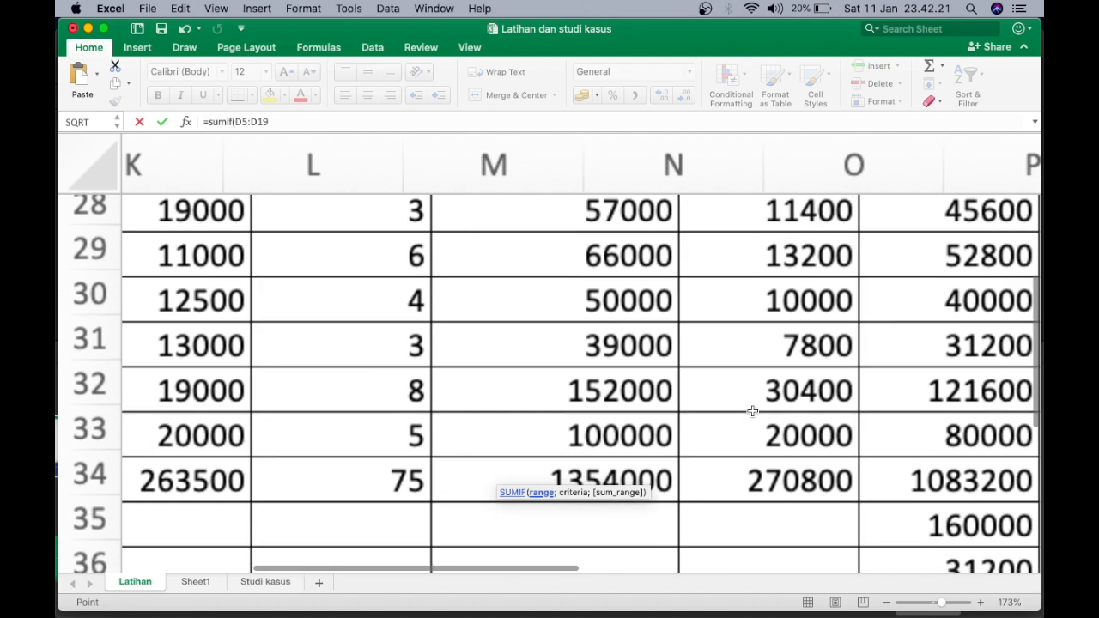
pyautogui.hscroll(4, 752, 412)
pyautogui.scroll(-3, 752, 412)
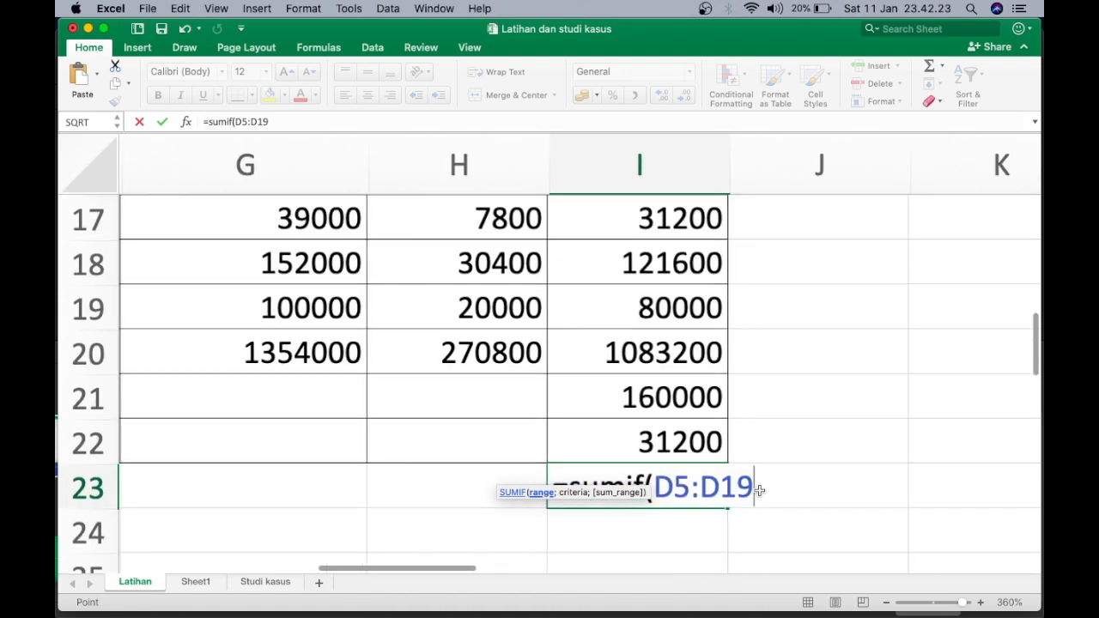
pyautogui.hscroll(-3, 591, 537)
pyautogui.scroll(1, 591, 537)
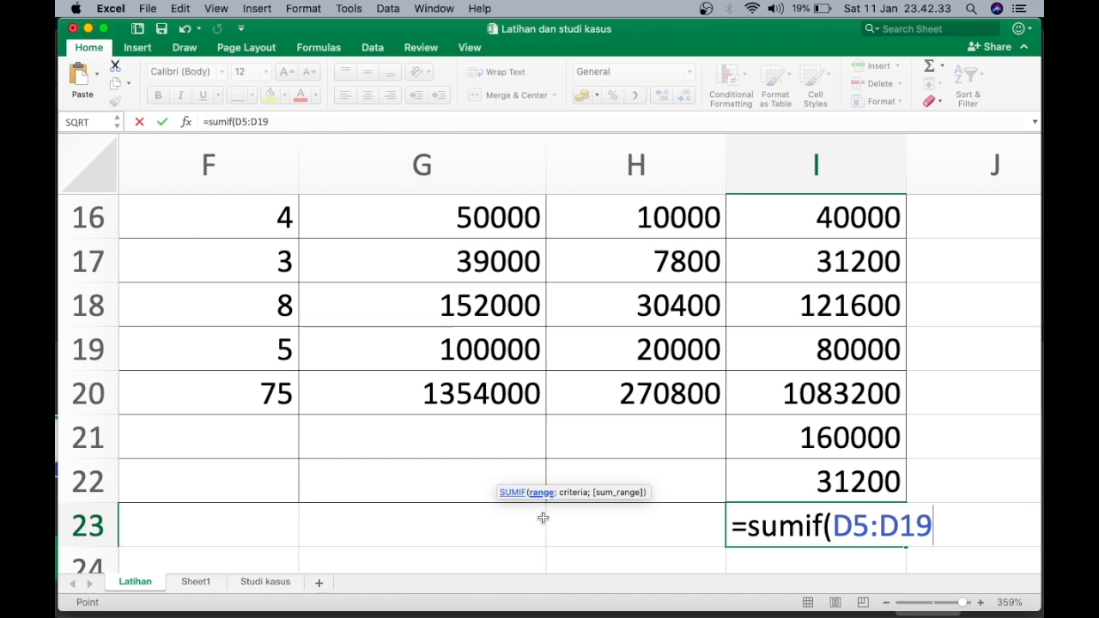
pyautogui.scroll(-1, 554, 512)
pyautogui.hscroll(2, 553, 512)
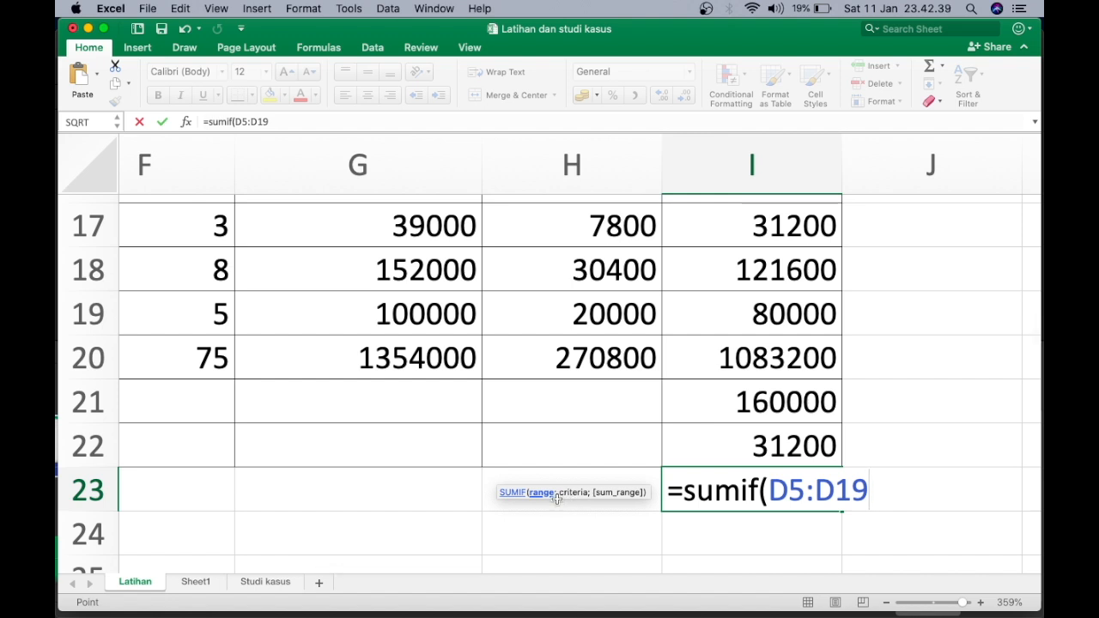
pyautogui.write(';')
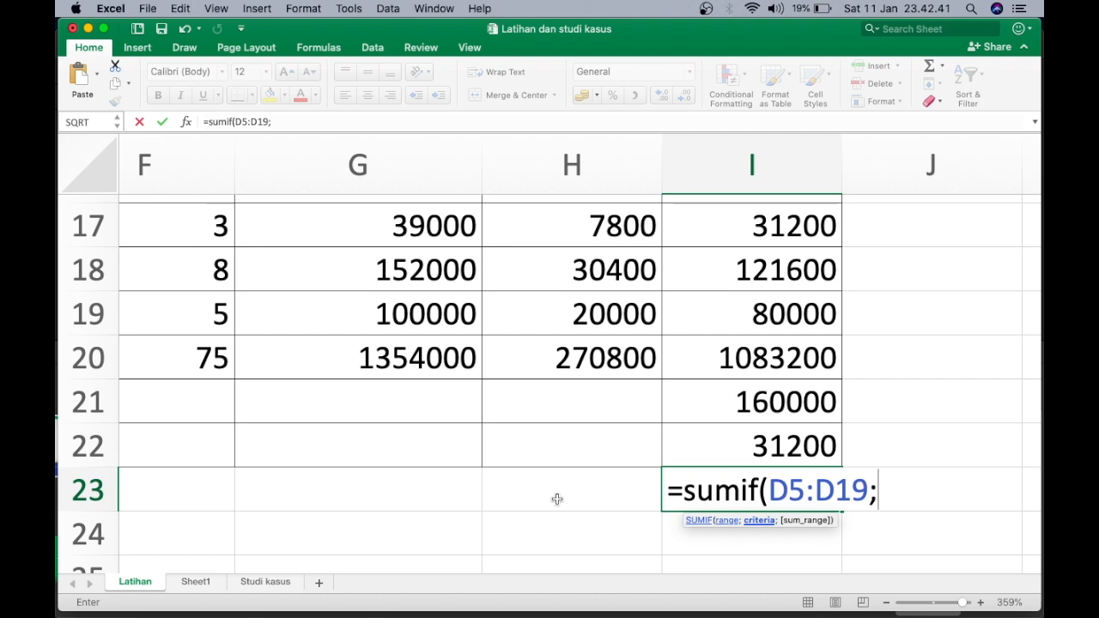
# Step: Try a comma instead of the semicolon after D5:D19 in the SUMIF formula, and restore the semicolon
pyautogui.press('BackSpace')
pyautogui.write(',')
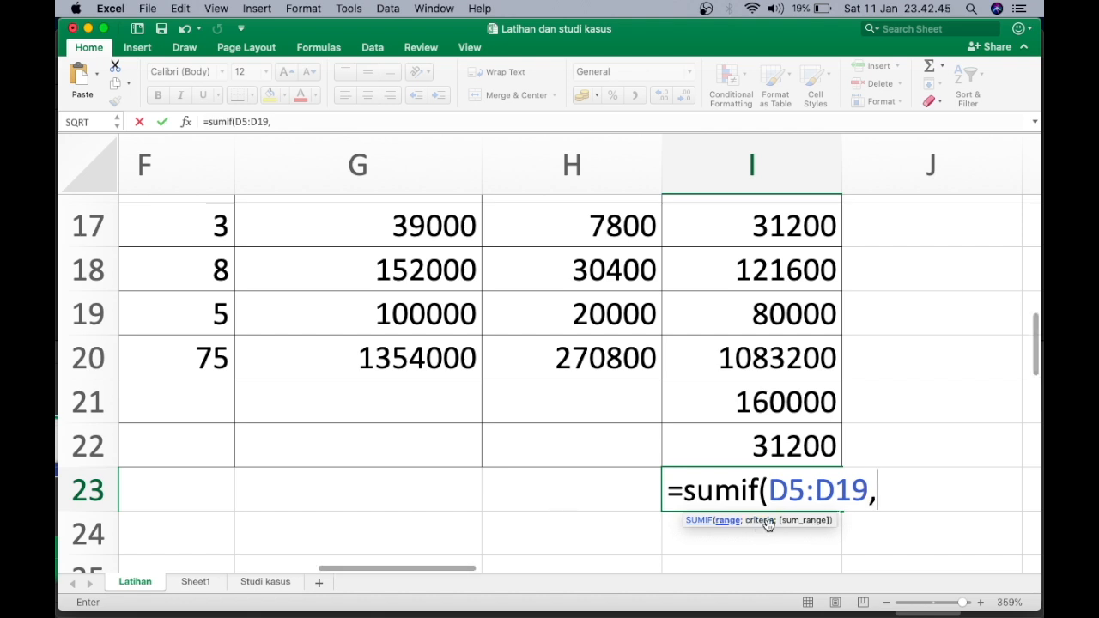
pyautogui.press('BackSpace')
pyautogui.write(',')
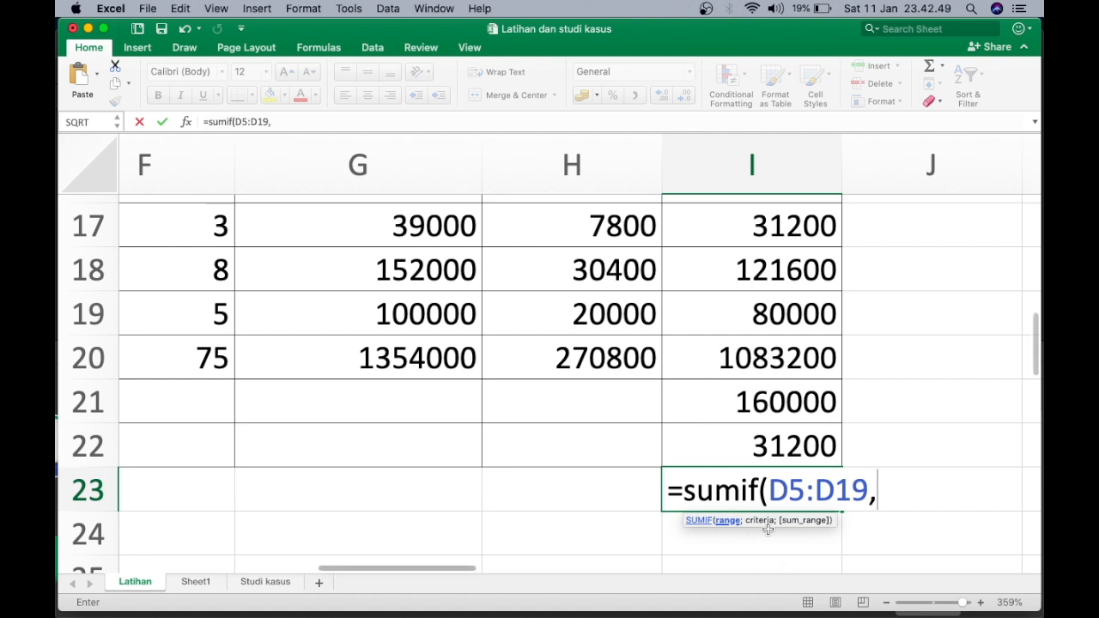
pyautogui.press('BackSpace')
pyautogui.write(';')
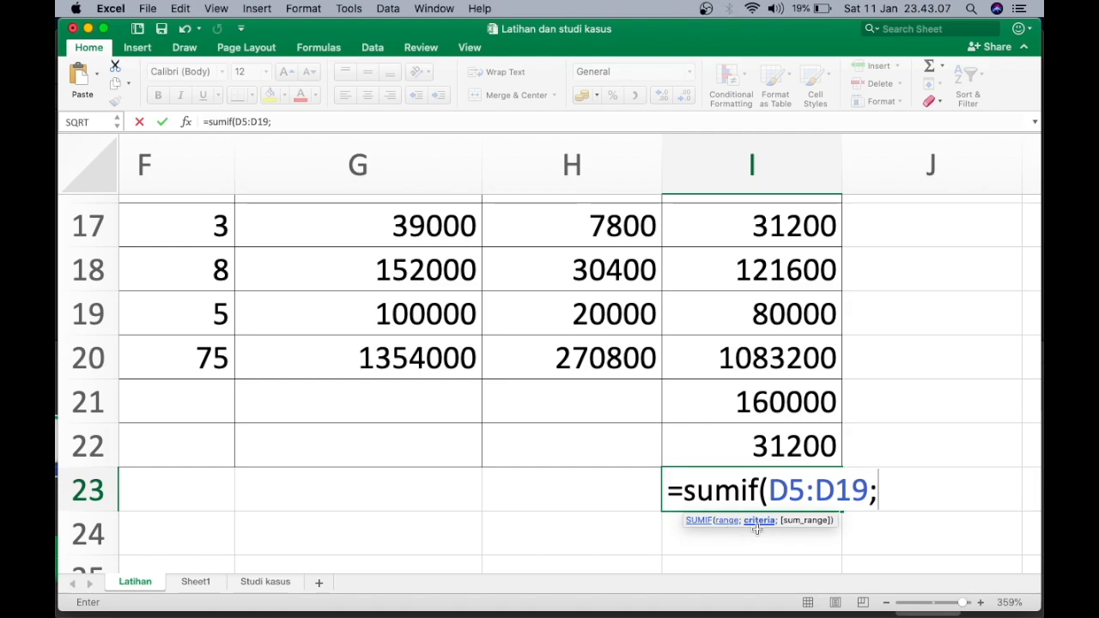
# Step: Use the Komputindo cell D5 as the criteria of the SUMIF formula, followed by a semicolon
pyautogui.scroll(-5, 679, 445)
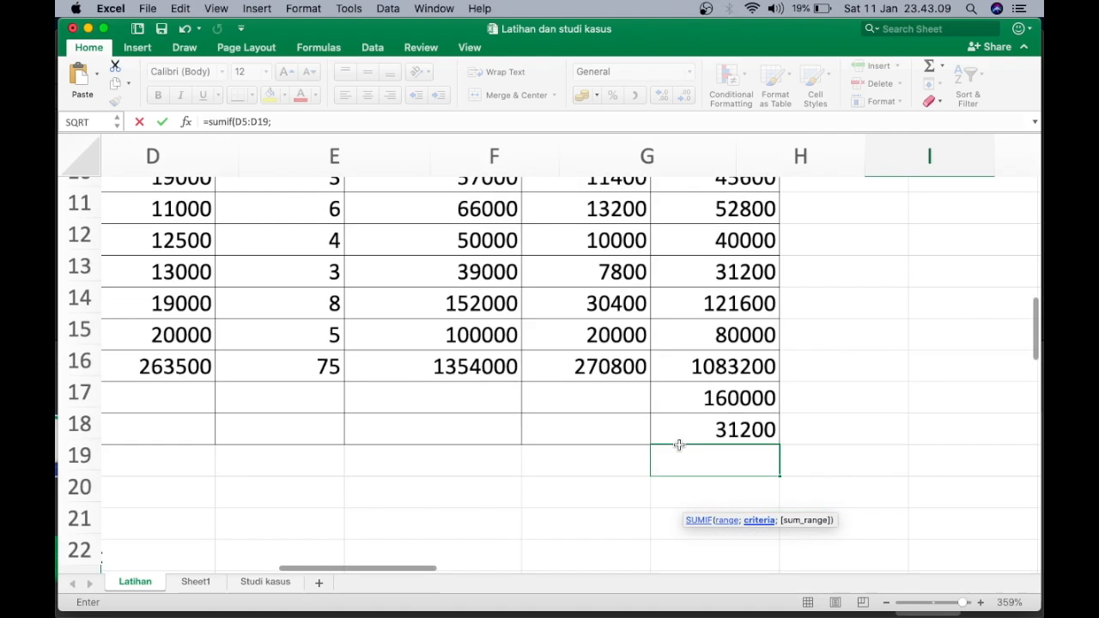
pyautogui.scroll(6, 679, 445)
pyautogui.hscroll(-5, 679, 444)
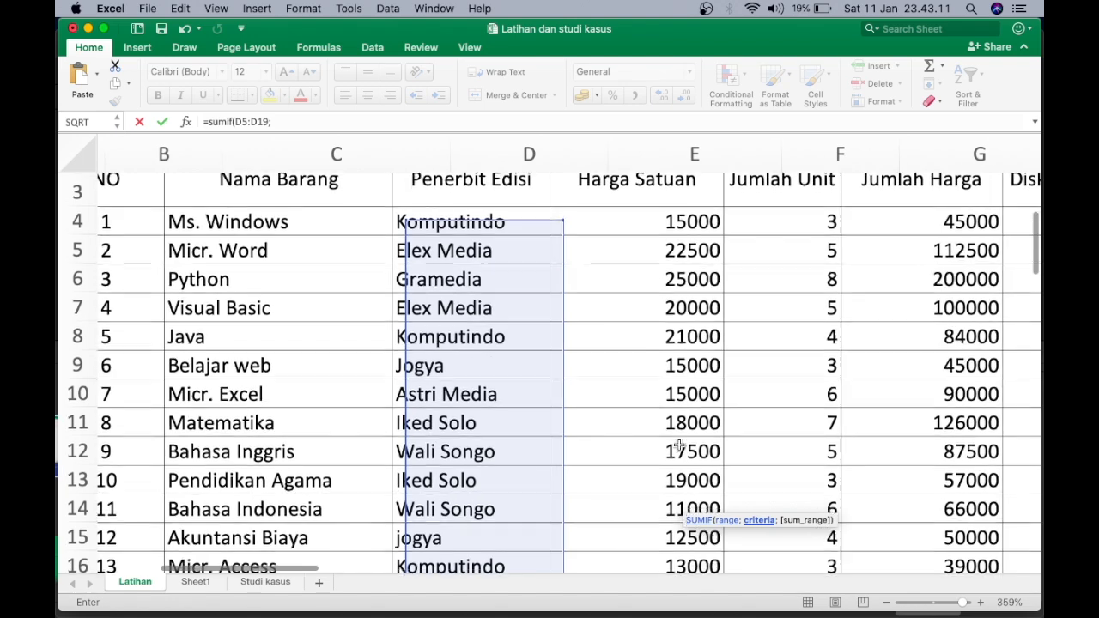
pyautogui.hscroll(-2, 679, 445)
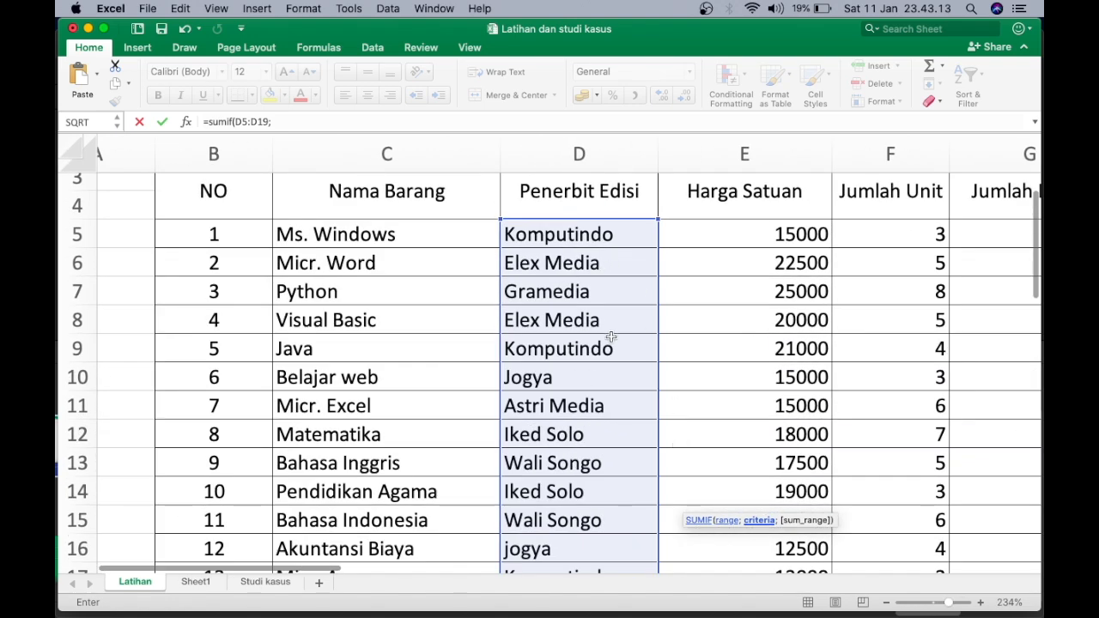
pyautogui.click(592, 240)
pyautogui.hscroll(5, 717, 325)
pyautogui.scroll(-5, 717, 326)
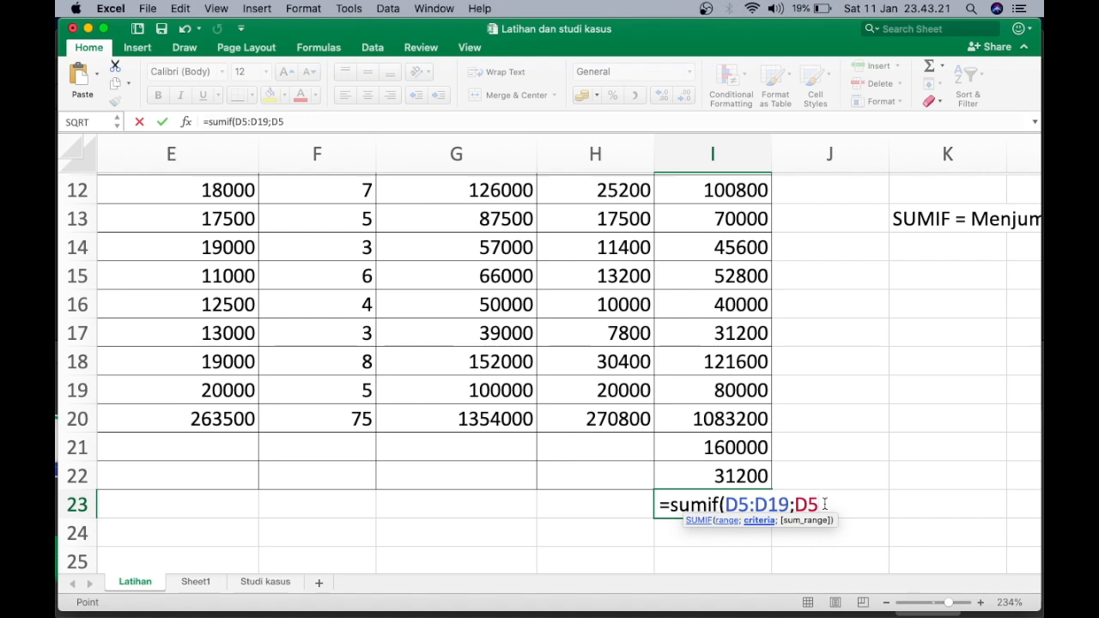
pyautogui.write(';')
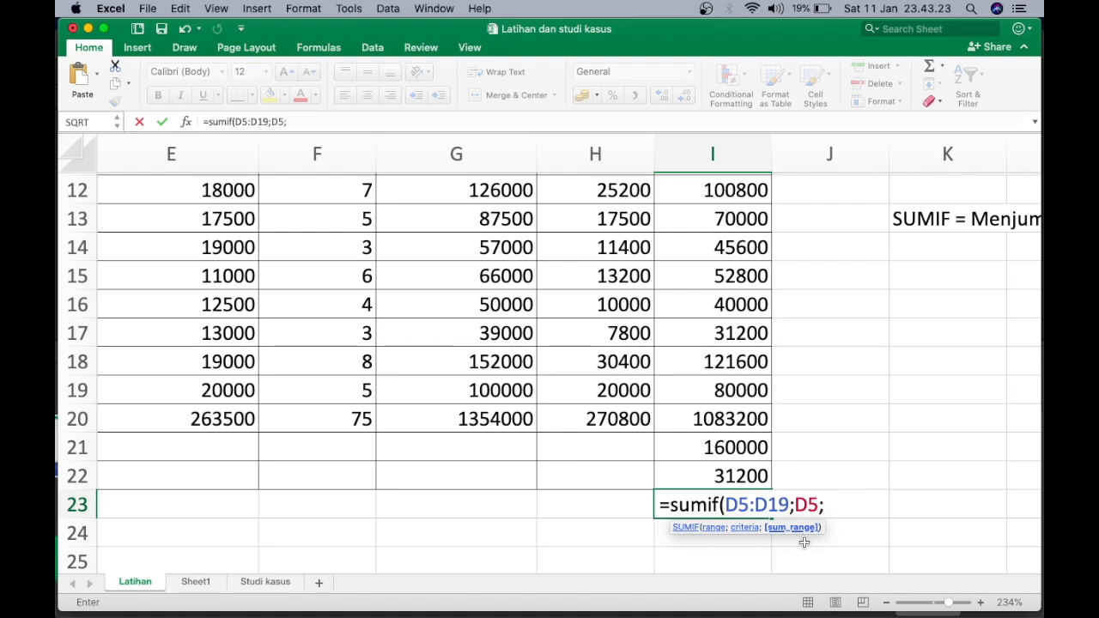
# Step: Use the Jumlah Unit values F5:F19 as the sum range and complete the SUMIF formula in I23
pyautogui.scroll(6, 939, 379)
pyautogui.hscroll(4, 938, 378)
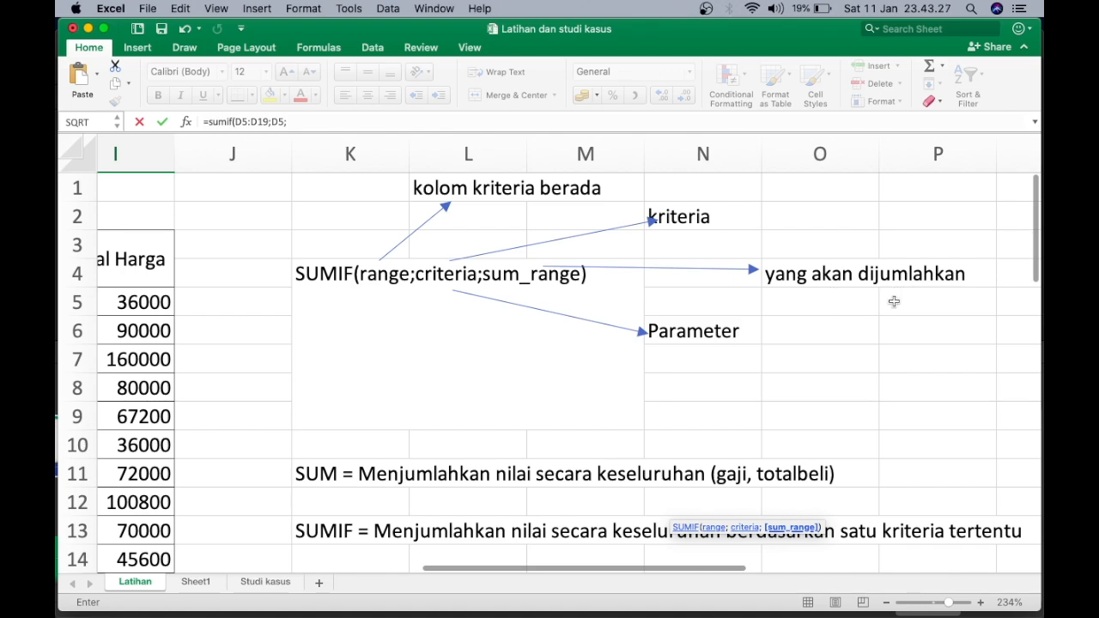
pyautogui.hscroll(-5, 858, 344)
pyautogui.scroll(-5, 784, 395)
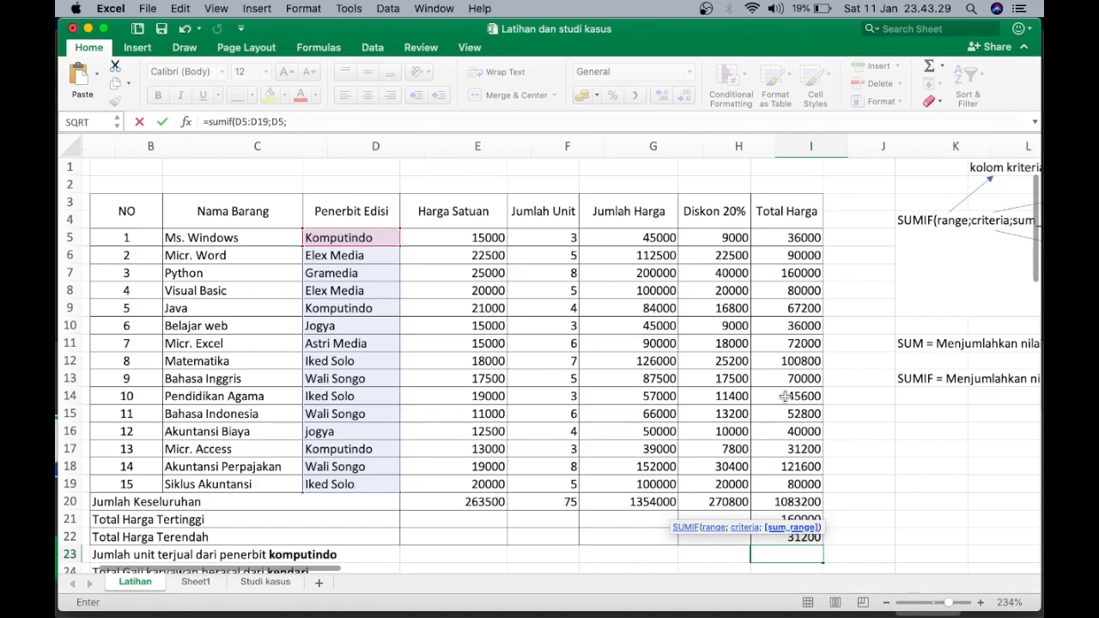
pyautogui.scroll(-1, 848, 378)
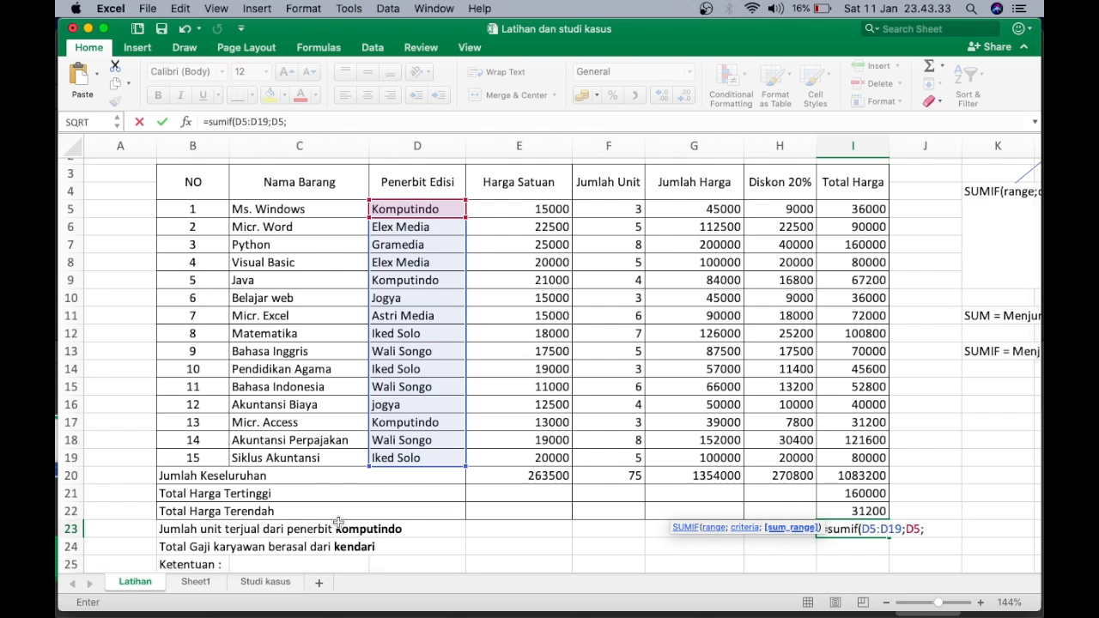
pyautogui.click(626, 209)
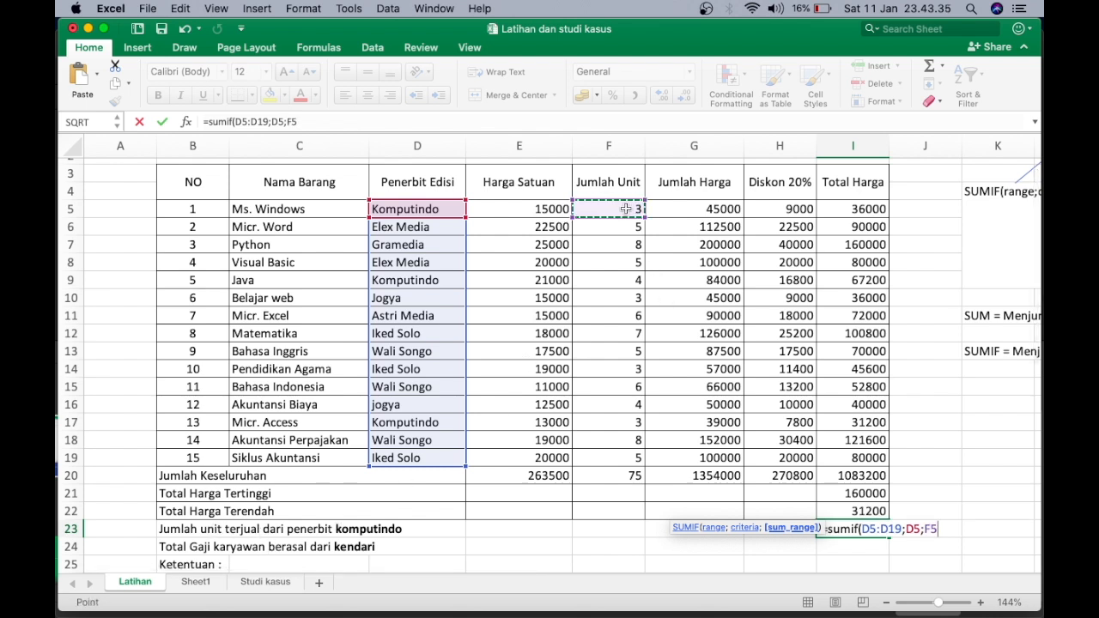
pyautogui.moveTo(626, 209); pyautogui.dragTo(611, 450)
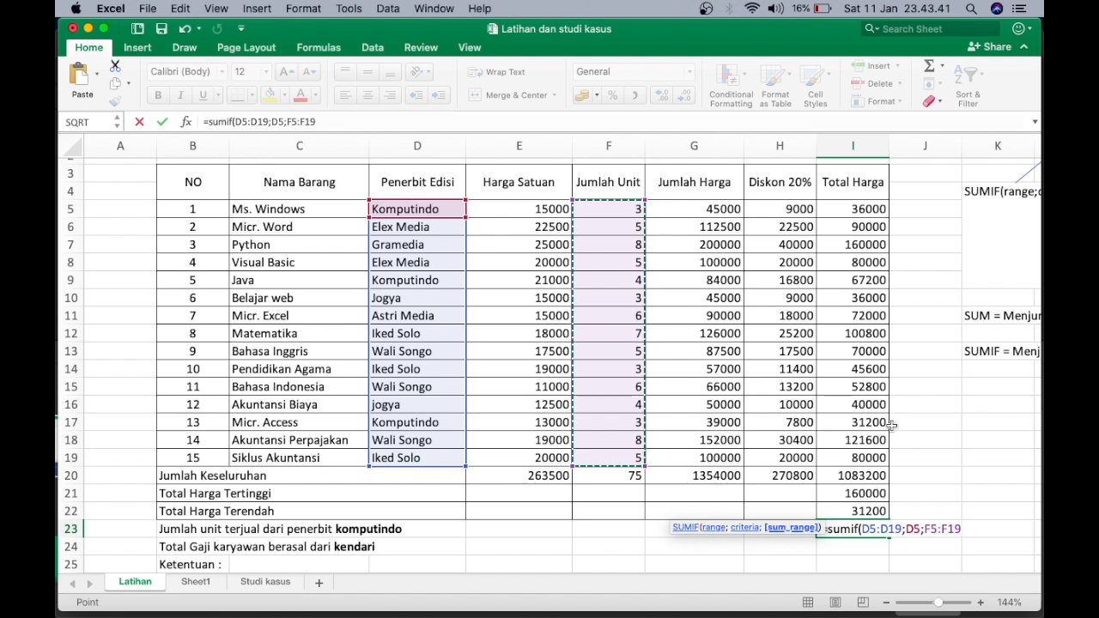
pyautogui.write(')')
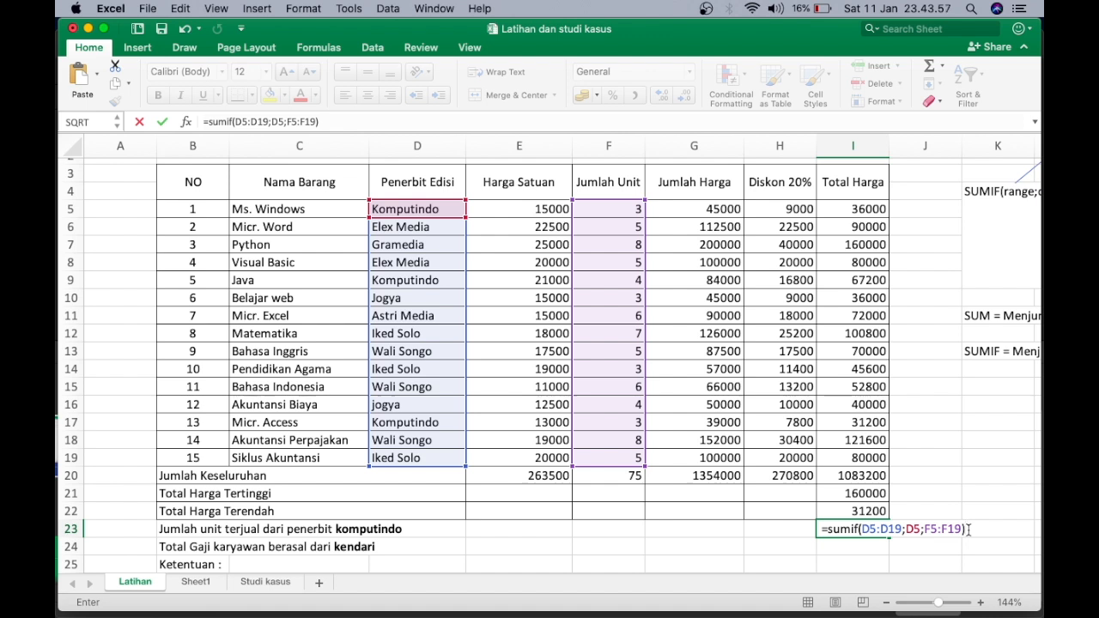
pyautogui.press('Return')
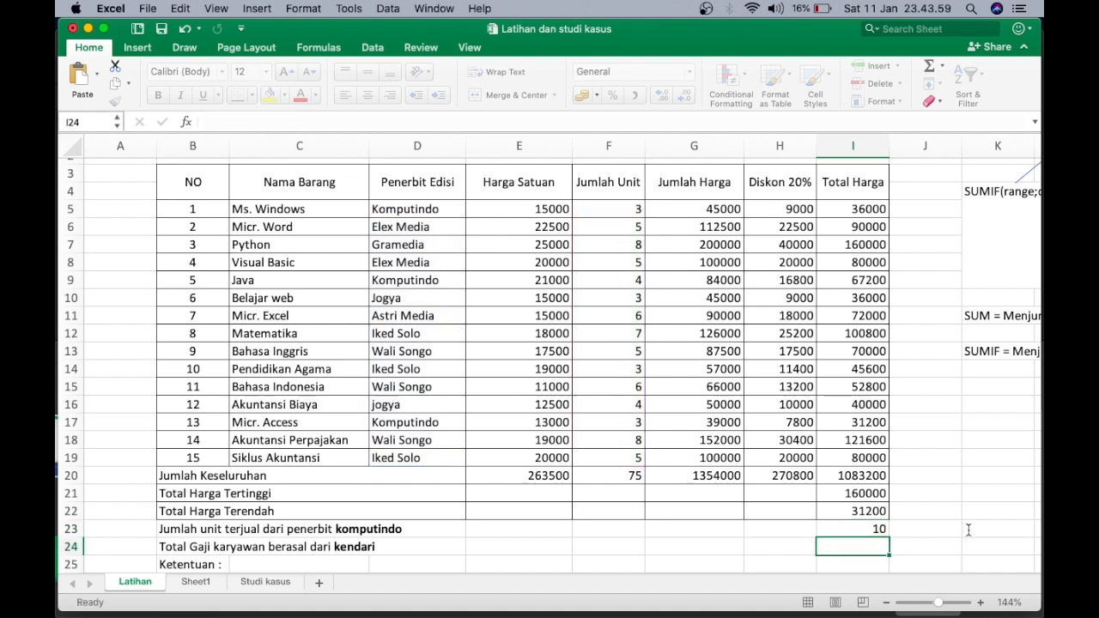
# Step: Check the I23 result against the Jumlah Unit values of the Komputindo rows 5, 9 and 17
pyautogui.click(859, 528)
pyautogui.scroll(1, 703, 493)
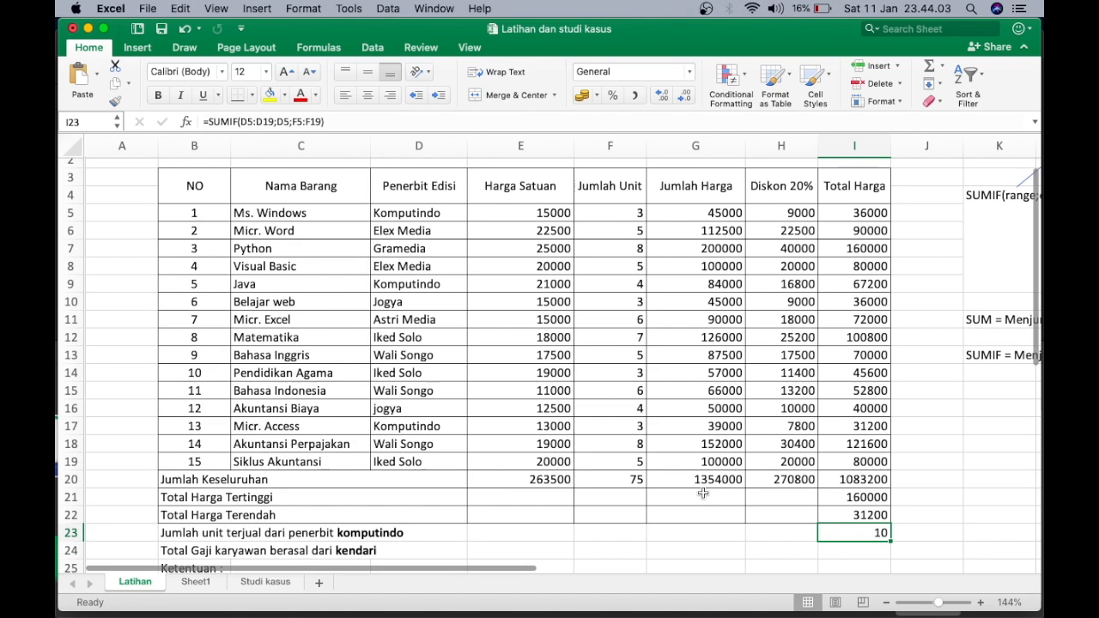
pyautogui.click(429, 214)
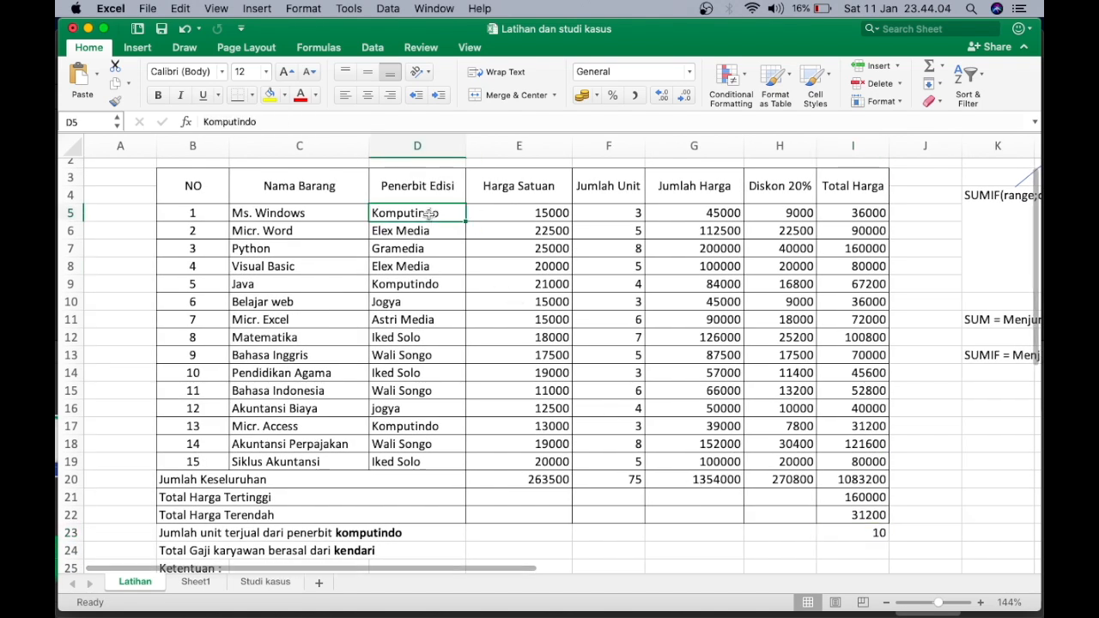
pyautogui.click(622, 218)
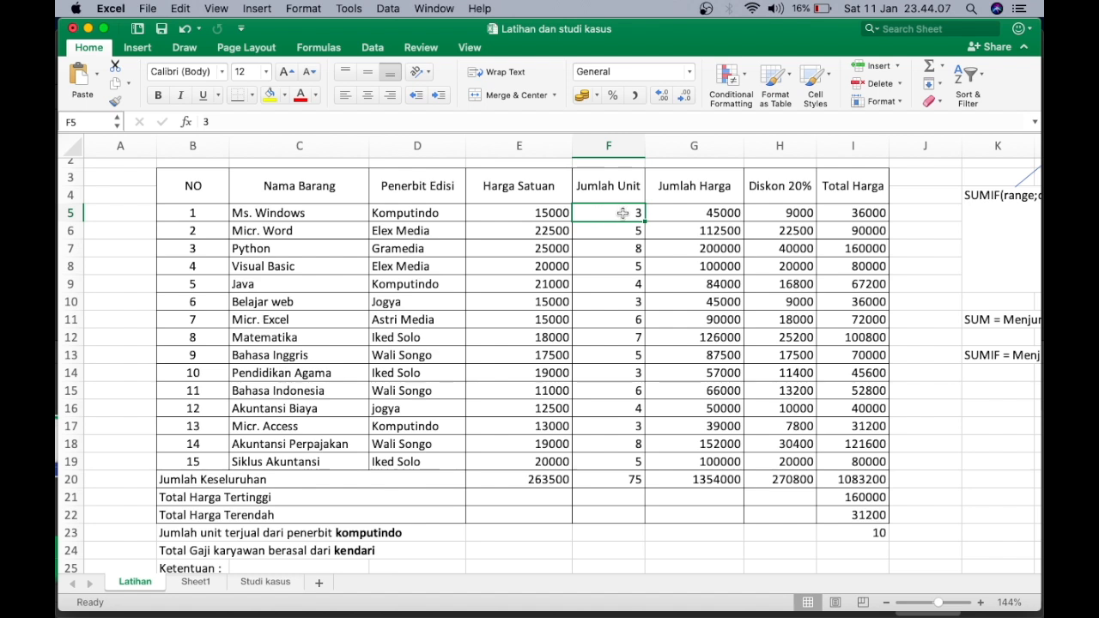
pyautogui.click(436, 289)
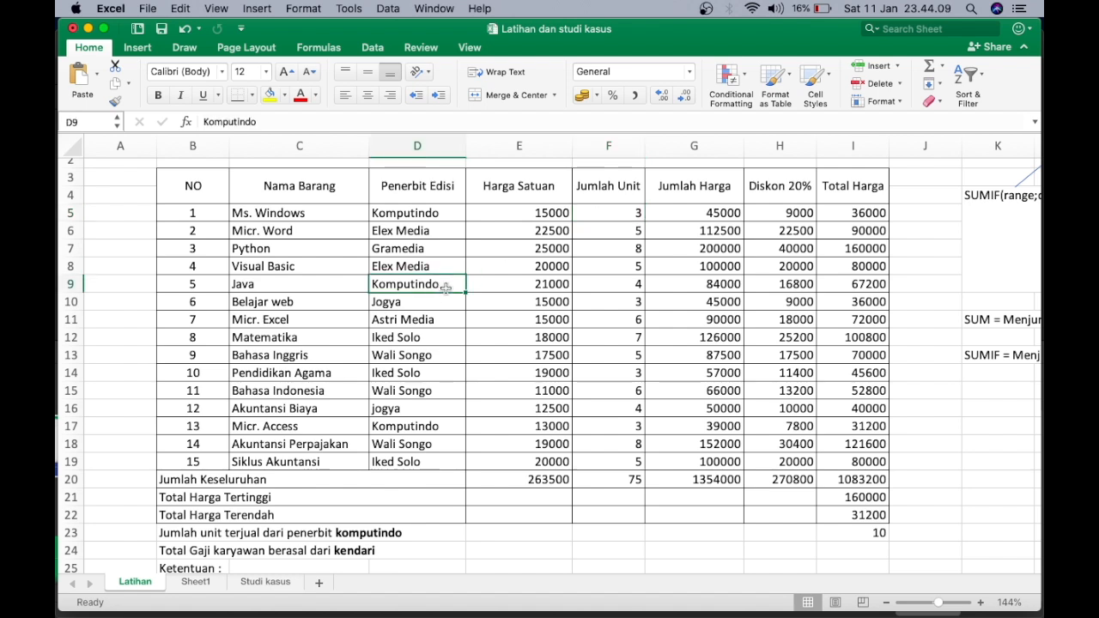
pyautogui.click(621, 290)
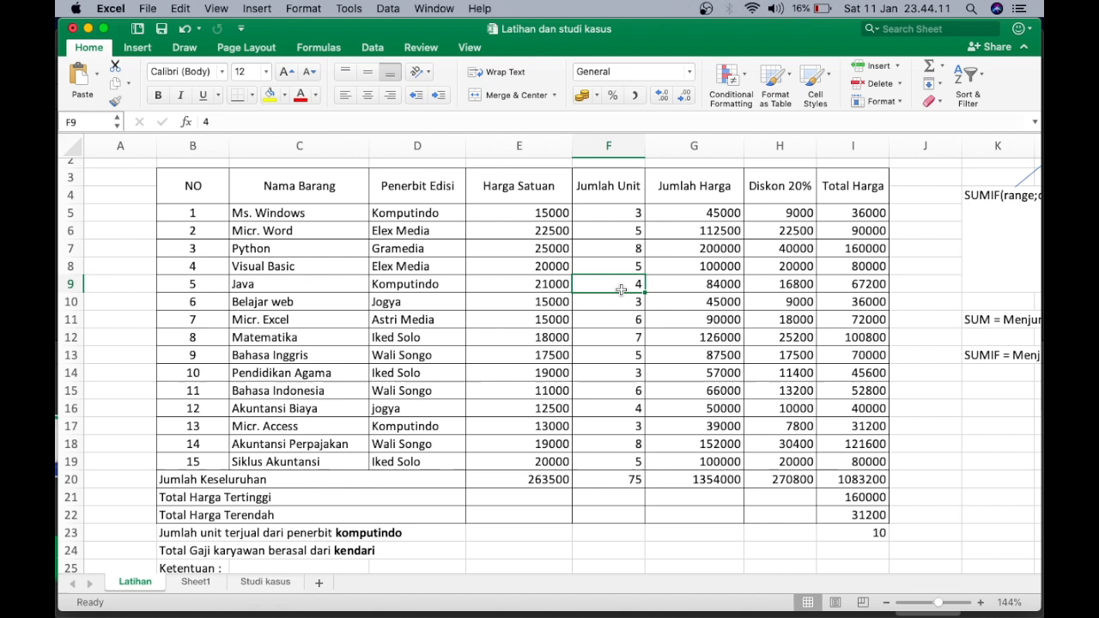
pyautogui.click(446, 426)
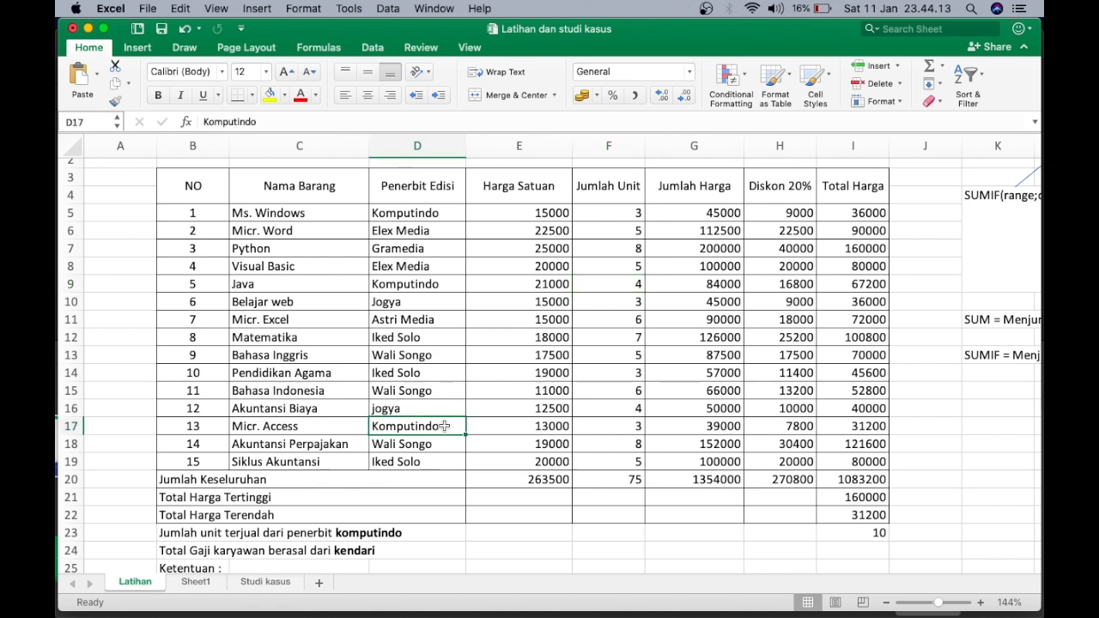
pyautogui.click(625, 427)
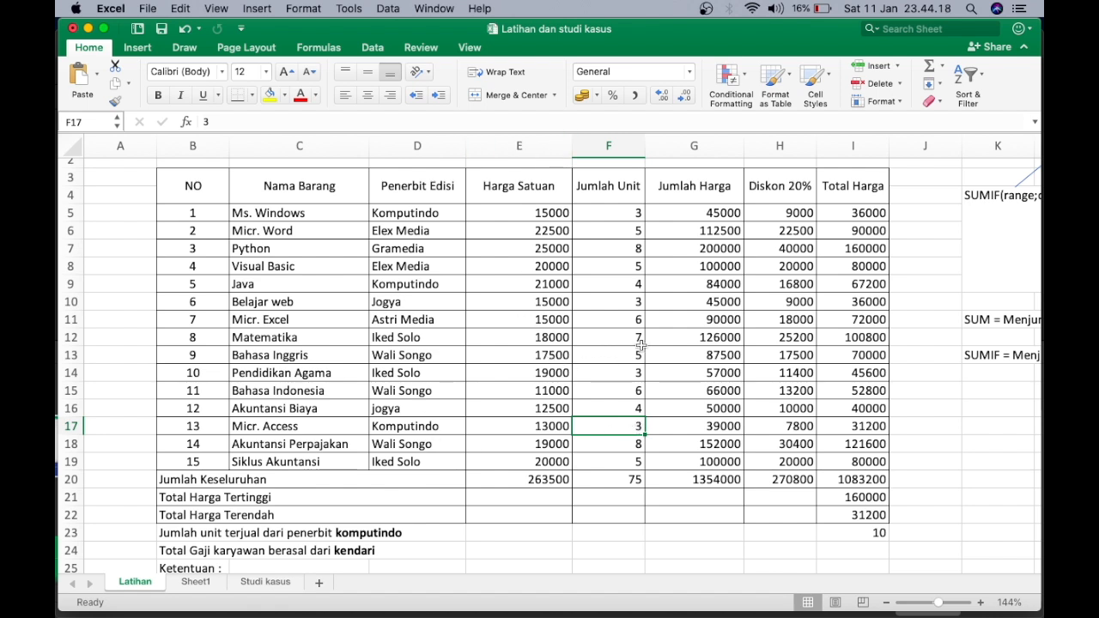
pyautogui.click(832, 537)
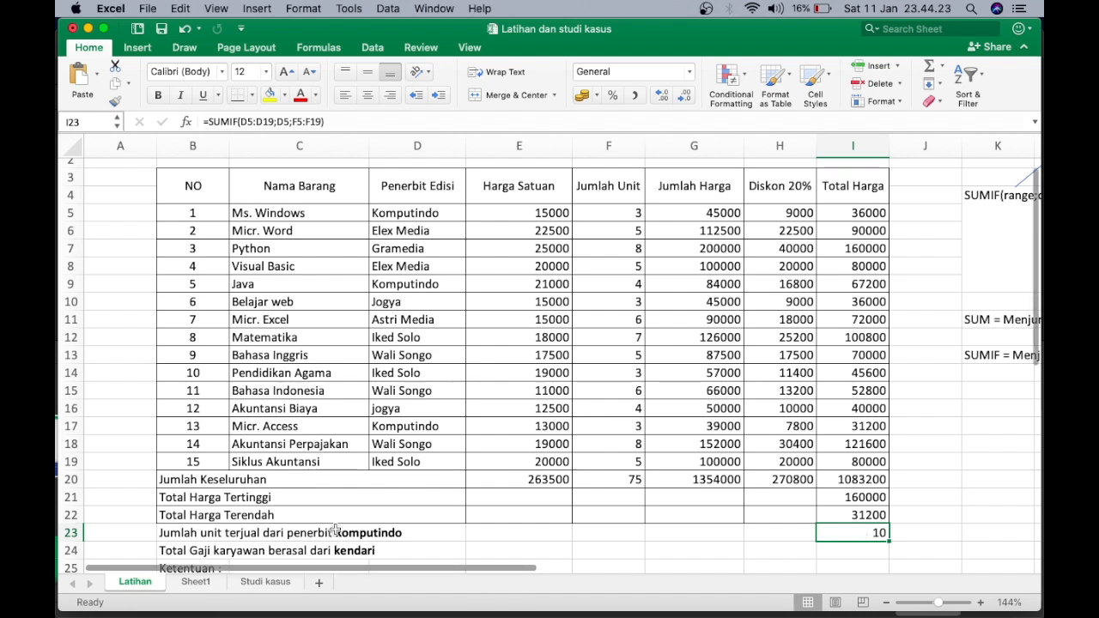
# Step: Delete the label about the total salary of employees from kendari in B24
pyautogui.click(314, 551)
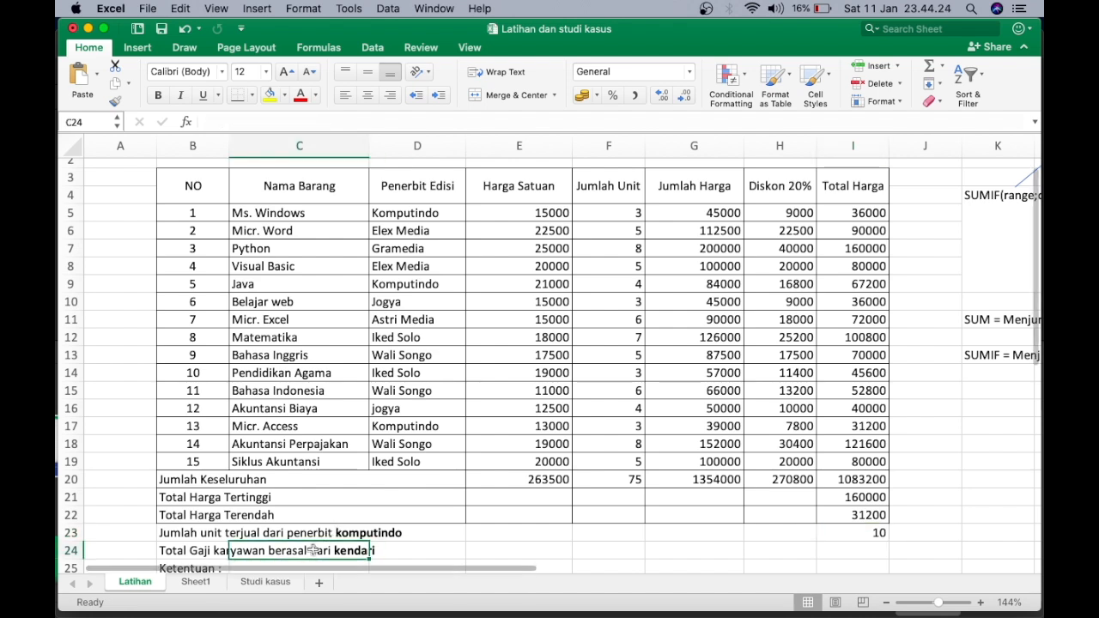
pyautogui.click(193, 548)
pyautogui.press('Delete')
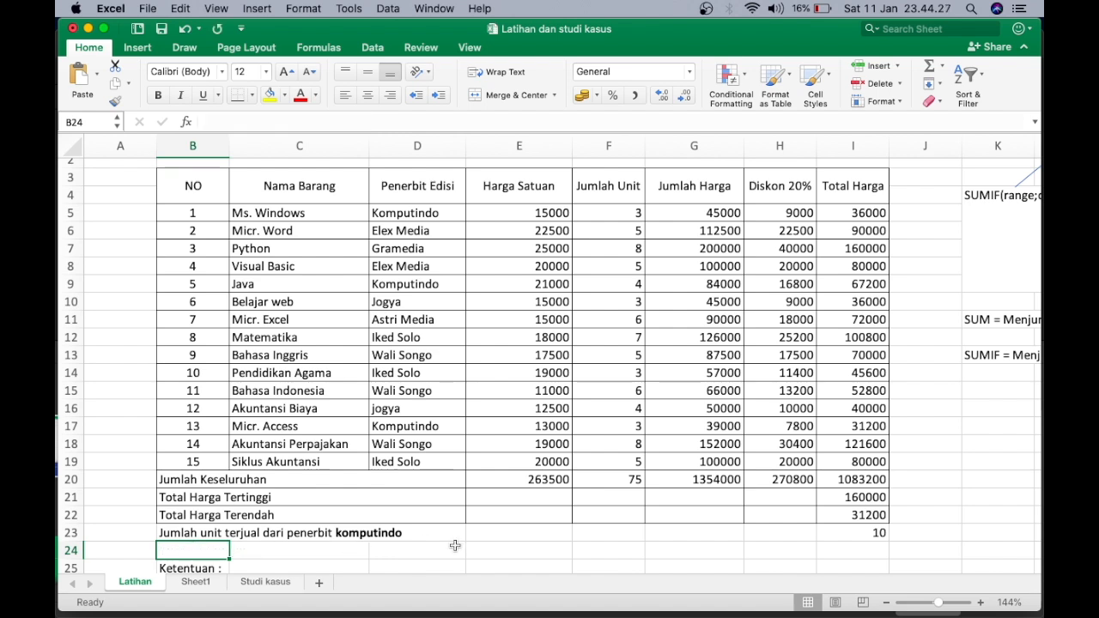
# Step: Review the SUMIF syntax diagram and the SUM and SUMIF definitions beside the table
pyautogui.click(827, 551)
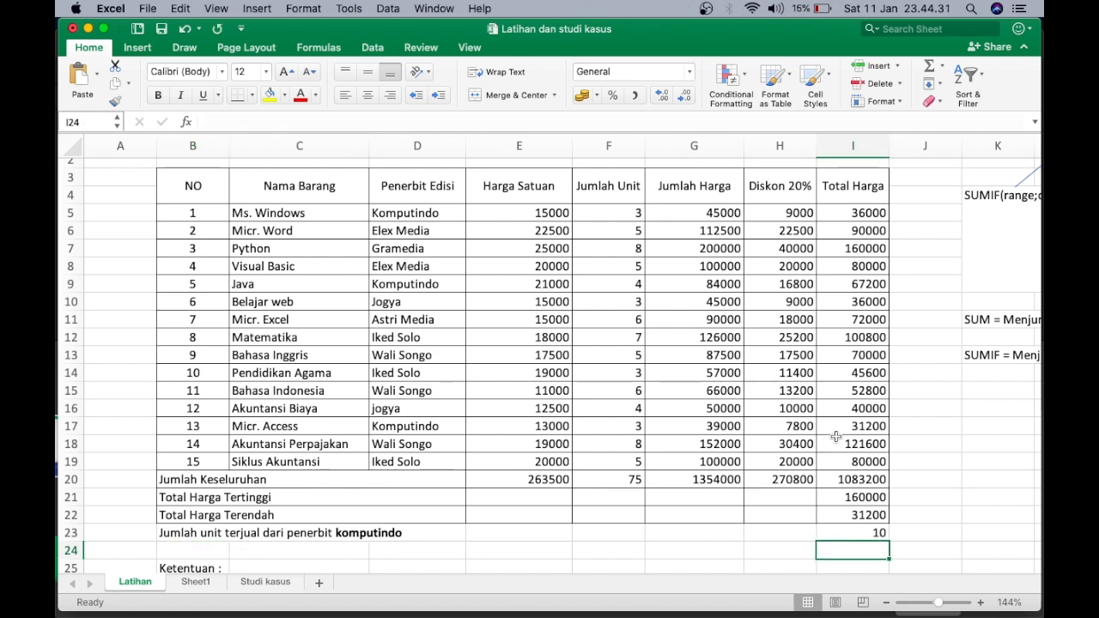
pyautogui.hscroll(3, 835, 437)
pyautogui.hscroll(3, 836, 437)
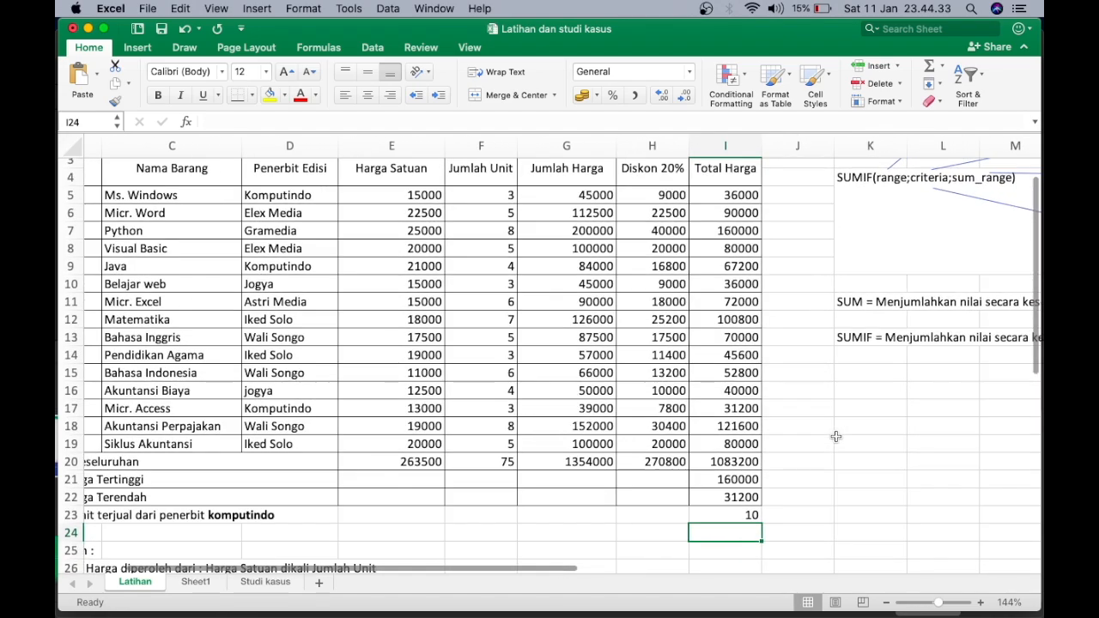
pyautogui.hscroll(3, 835, 437)
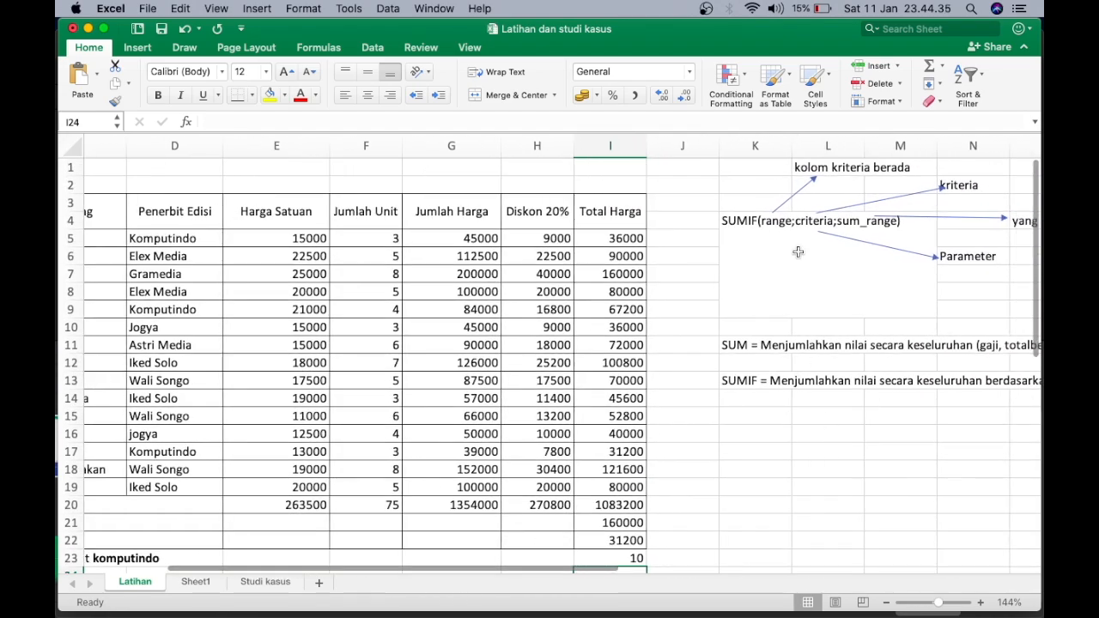
pyautogui.hscroll(1, 797, 253)
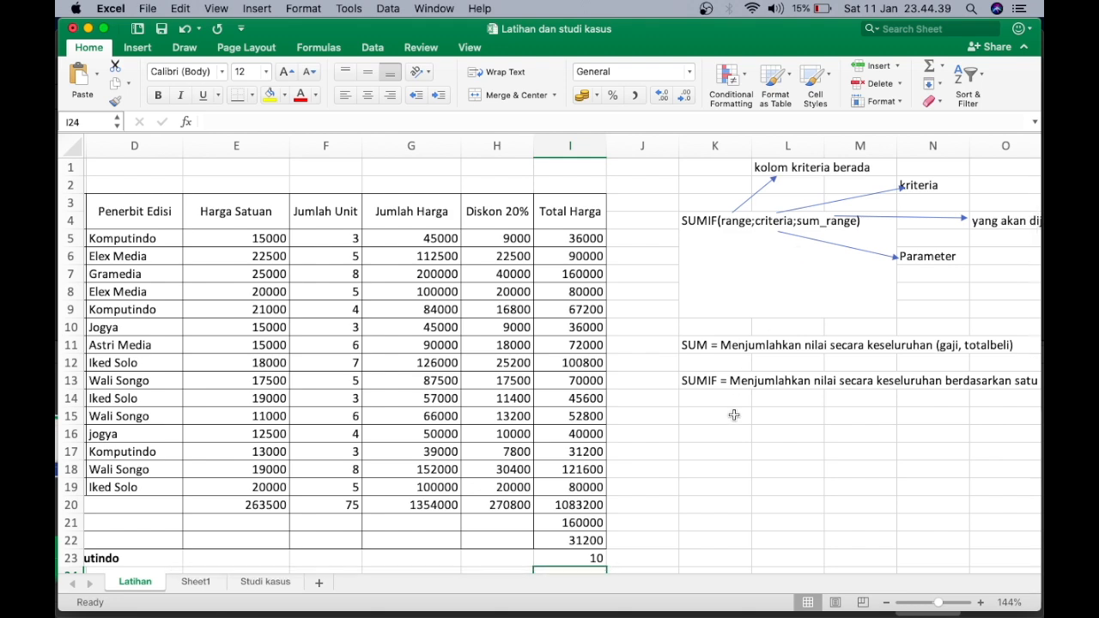
pyautogui.hscroll(10, 726, 402)
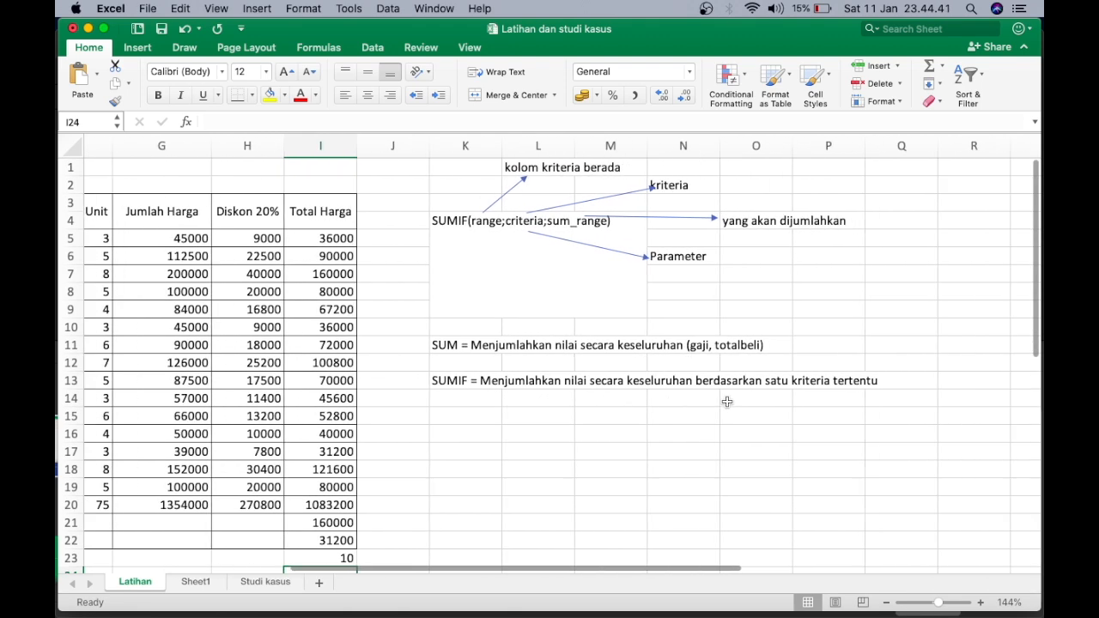
# Step: Merge cells R4:U9 into one block and align its content to the top and left
pyautogui.click(601, 215)
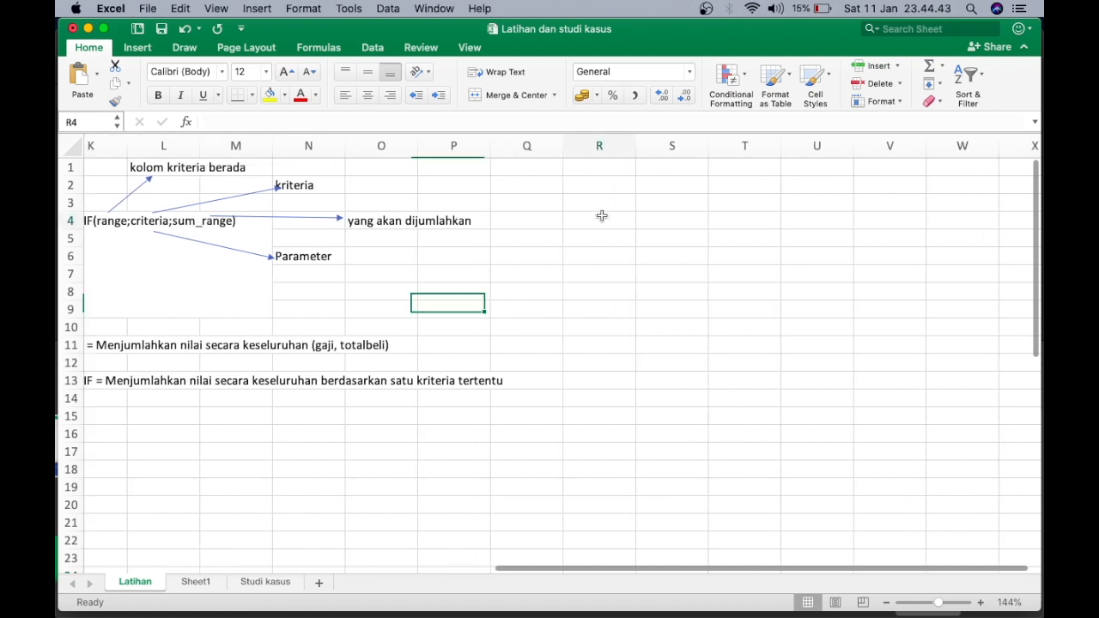
pyautogui.moveTo(601, 215); pyautogui.dragTo(792, 318)
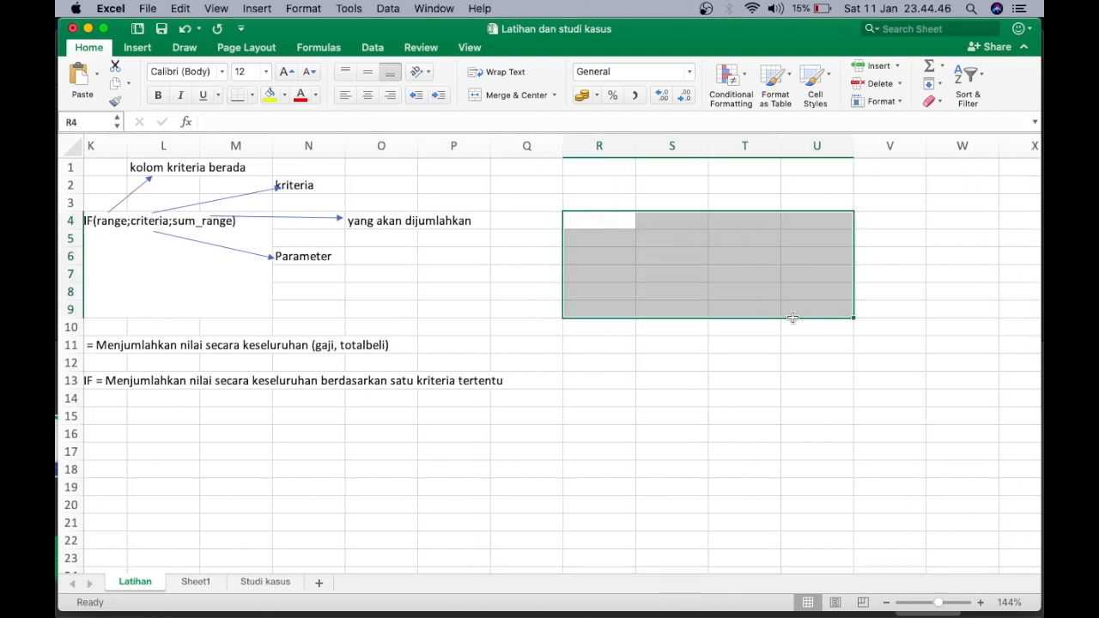
pyautogui.click(496, 94)
pyautogui.click(345, 94)
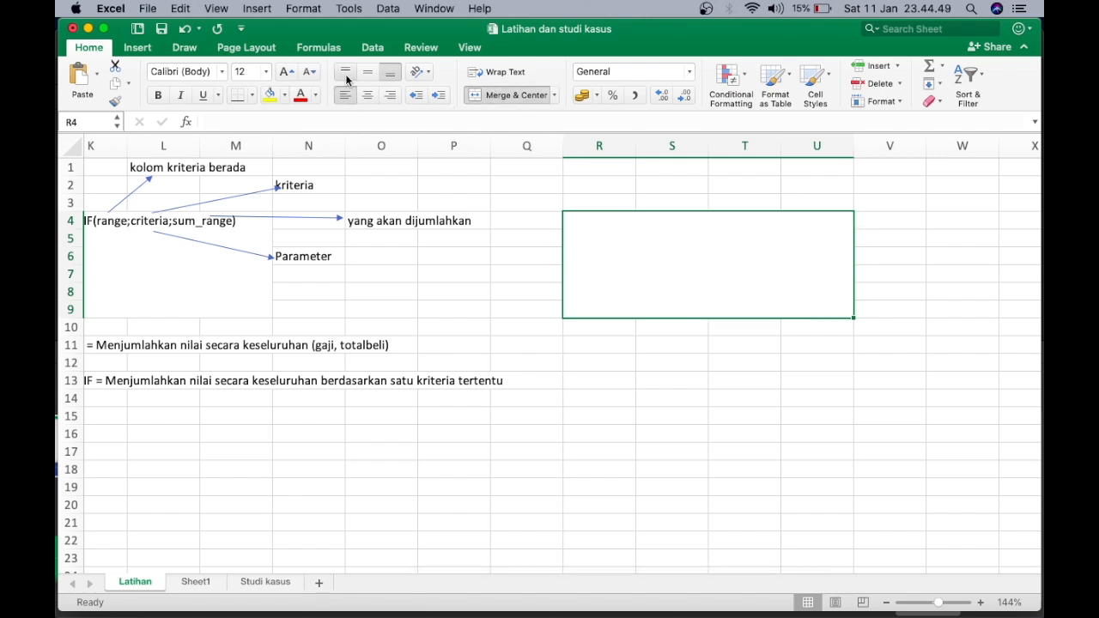
pyautogui.click(345, 71)
# Step: Enter the syntax text SUMIFS(sum_range;criteria_range1;criteria1;criteria_range2;criteria2 ......) in the merged R4 block
pyautogui.doubleClick(584, 227)
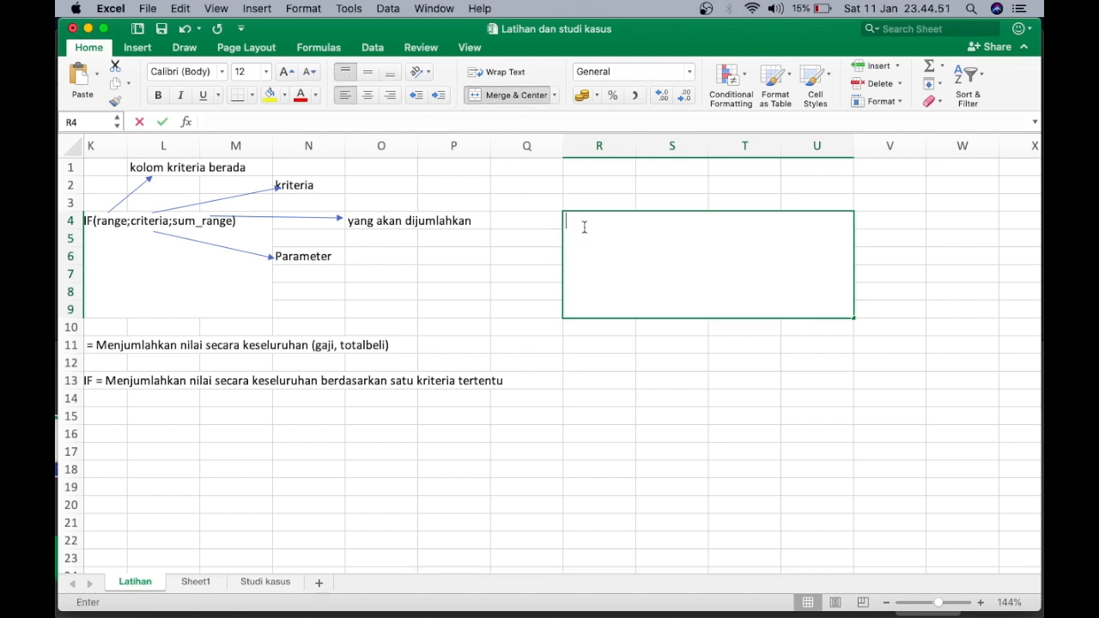
pyautogui.write('SUMIFS(')
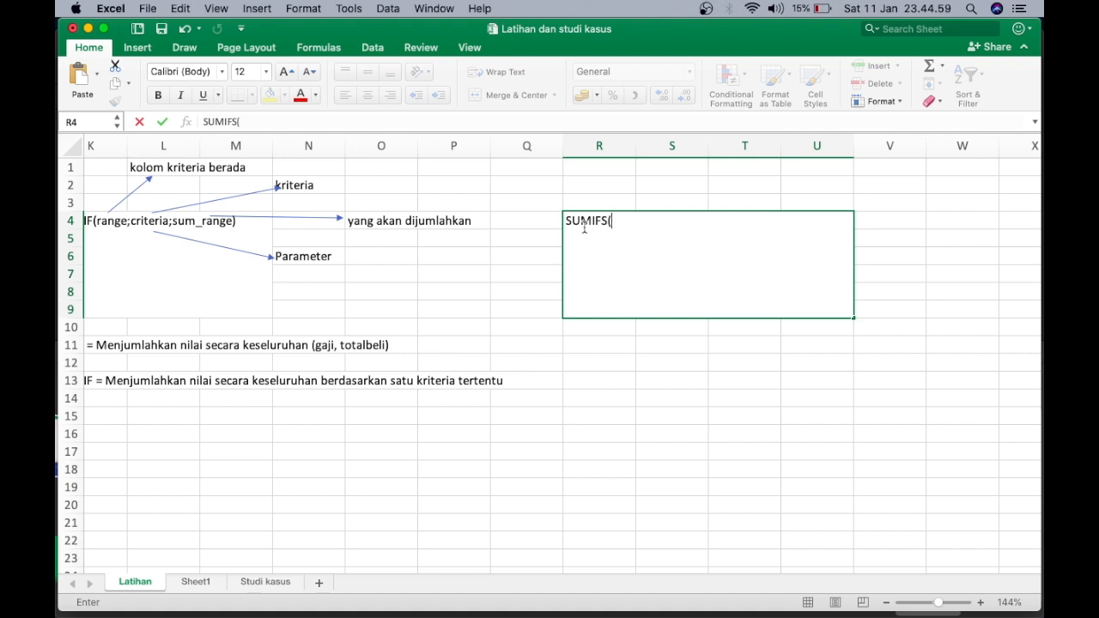
pyautogui.write('sum_range;')
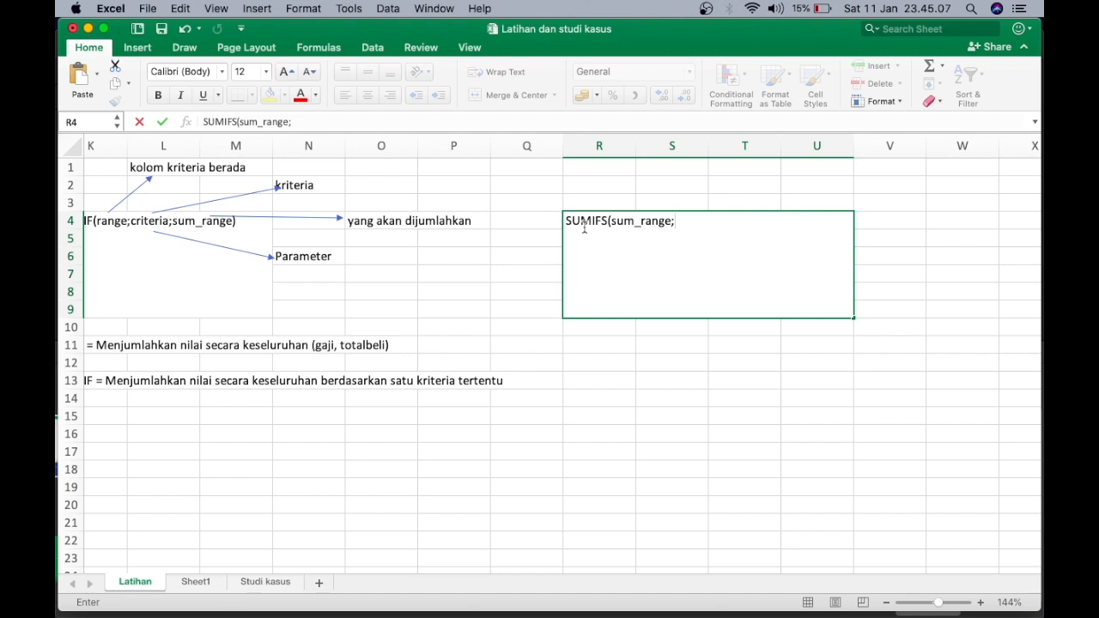
pyautogui.write('criteria_range1')
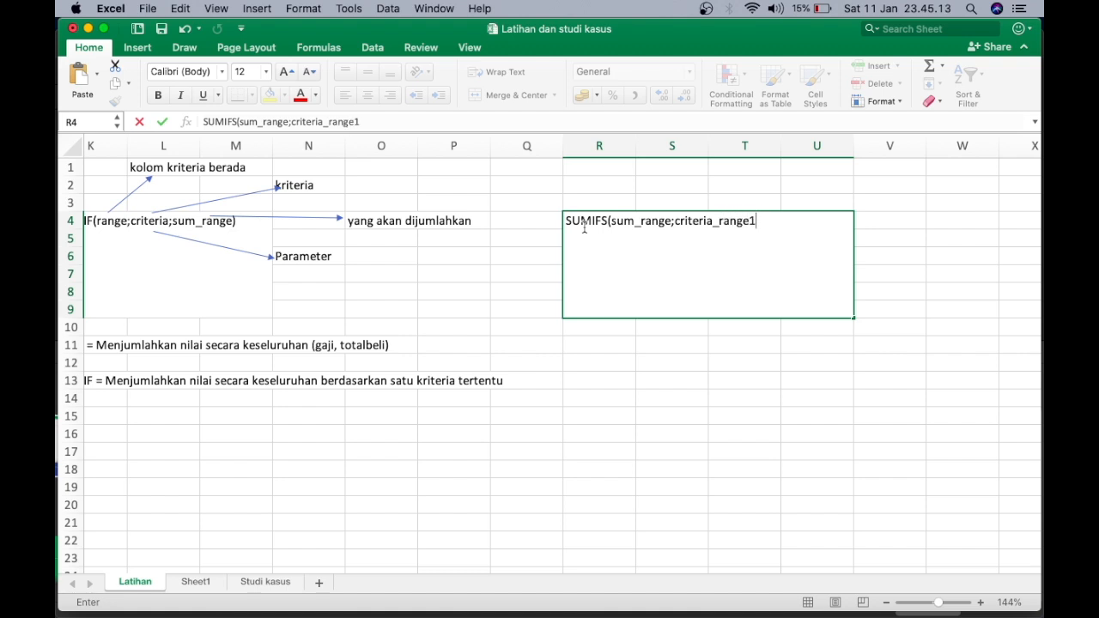
pyautogui.write(';criteria1;c')
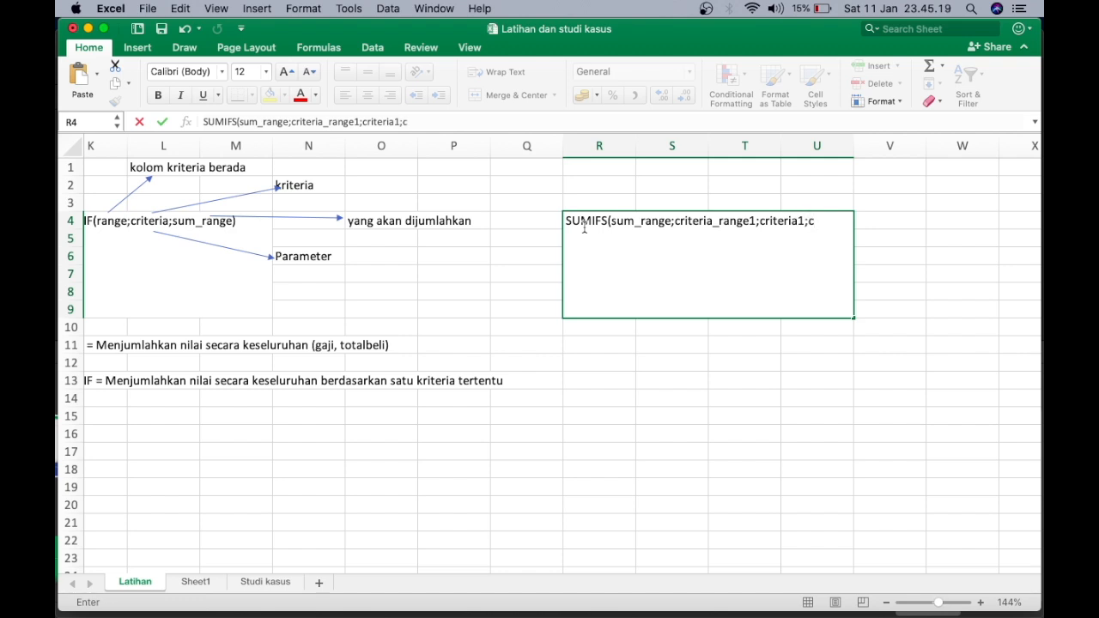
pyautogui.write('riteria_range2;')
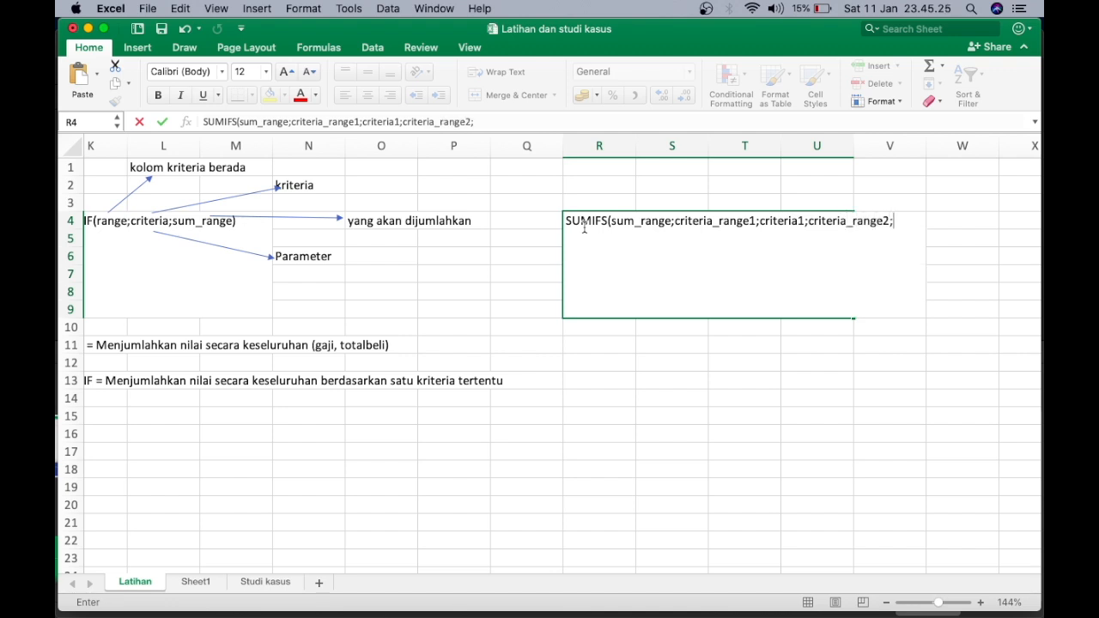
pyautogui.write('criteria2 ......')
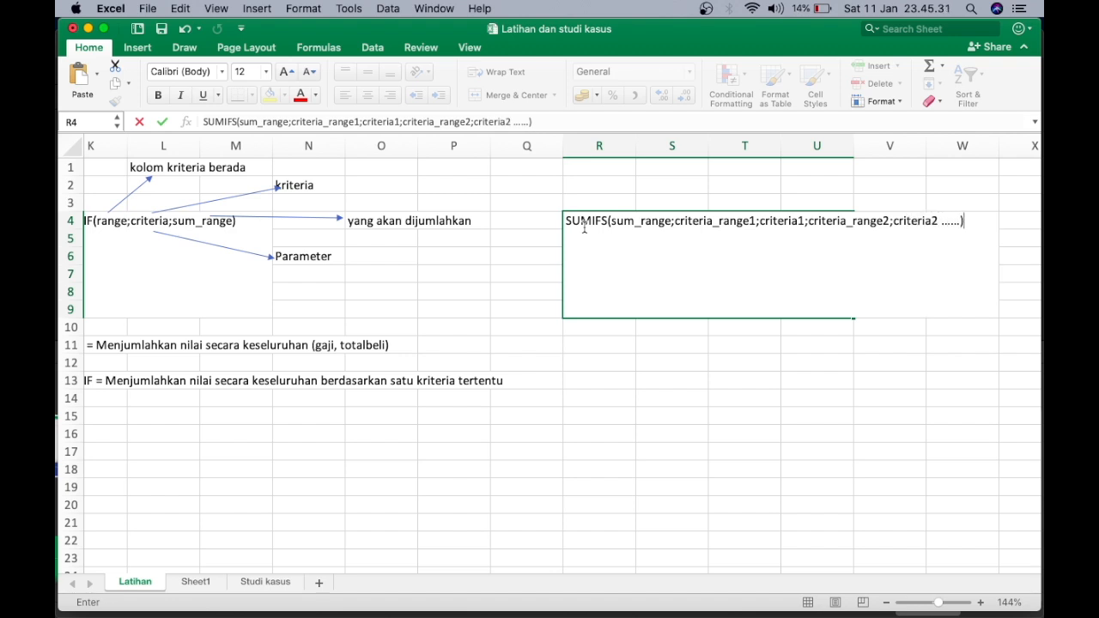
pyautogui.press('Return')
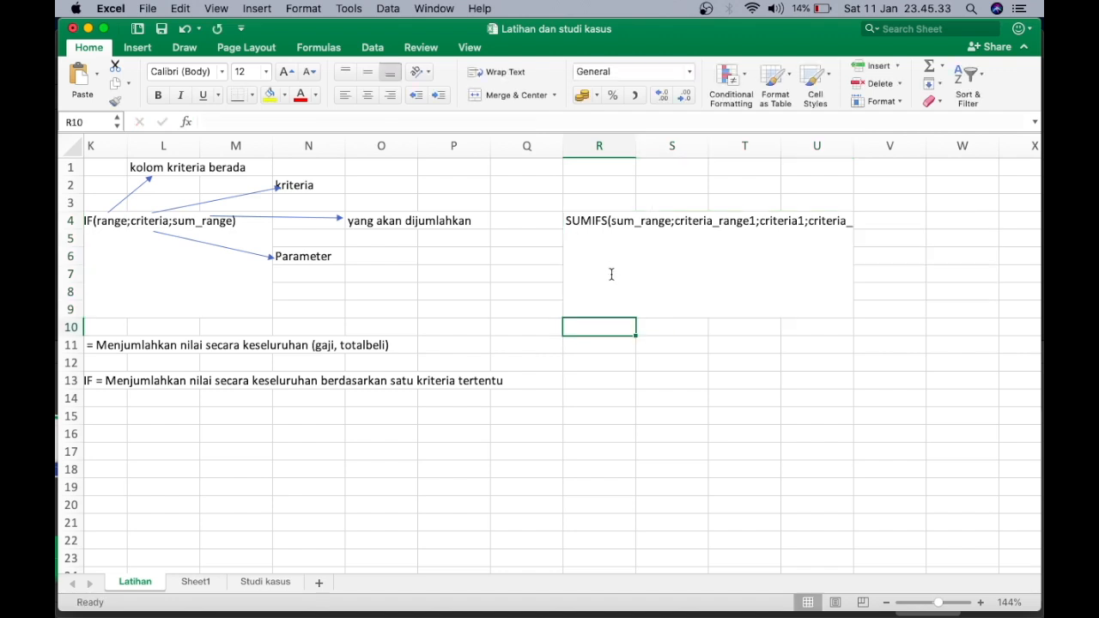
# Step: Widen column U until the whole SUMIFS syntax text fits inside the merged block
pyautogui.click(787, 220)
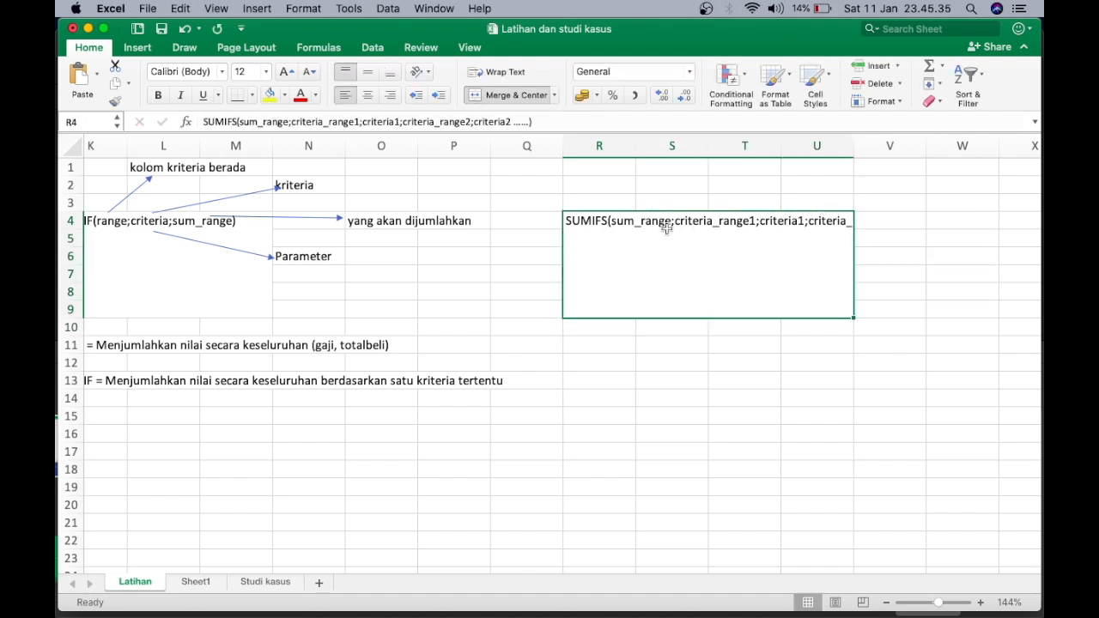
pyautogui.moveTo(853, 147); pyautogui.dragTo(997, 159)
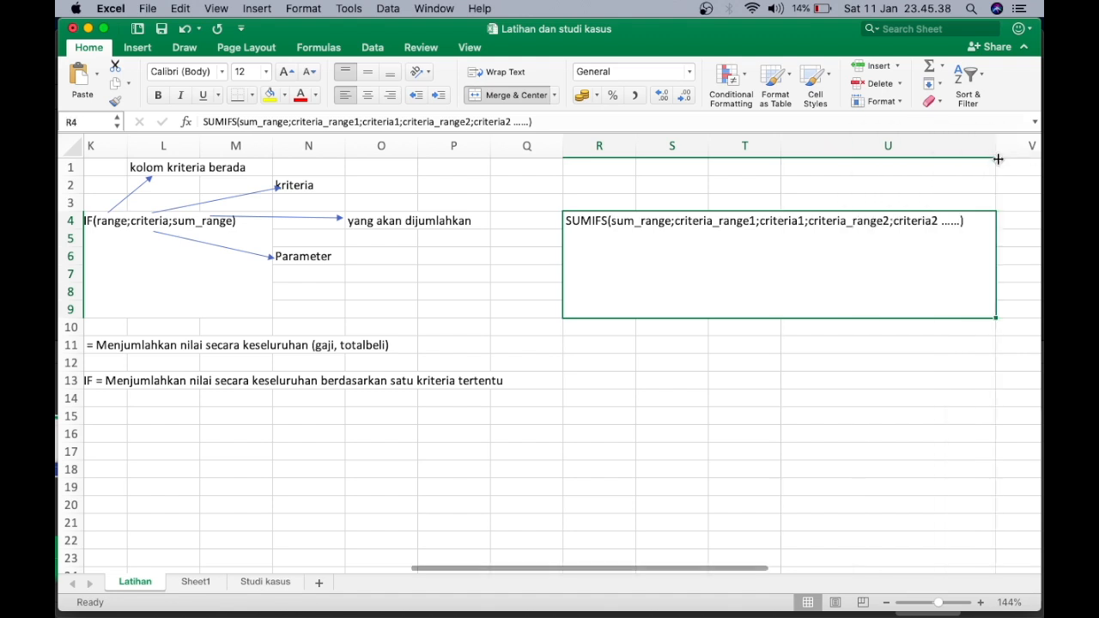
pyautogui.click(820, 344)
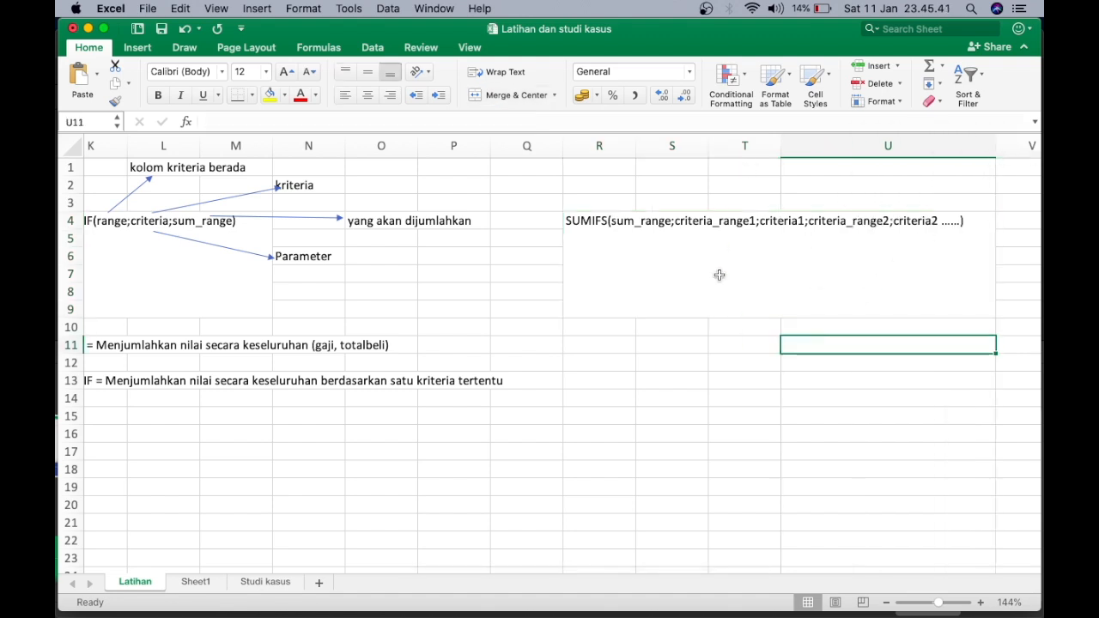
# Step: Enter the definition "SUMIFS = Menjumlahkan nilai secara keseluruhan berdasarkan lebih dari 1 kriteria tertentu" in K15
pyautogui.scroll(5, 720, 274)
pyautogui.hscroll(2, 700, 288)
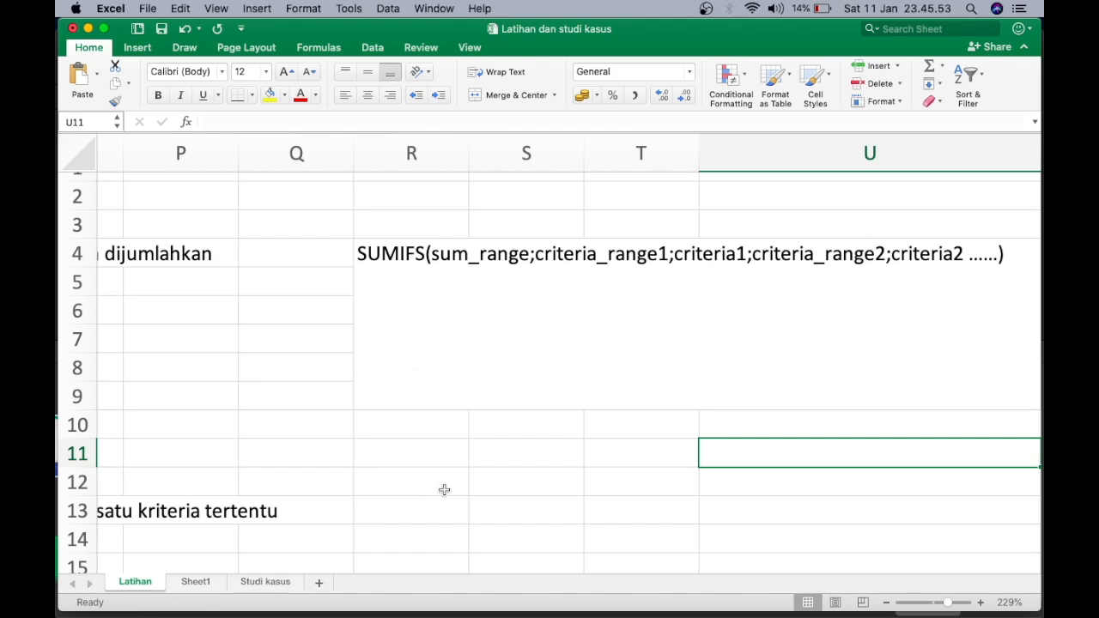
pyautogui.hscroll(-6, 444, 489)
pyautogui.scroll(-3, 444, 489)
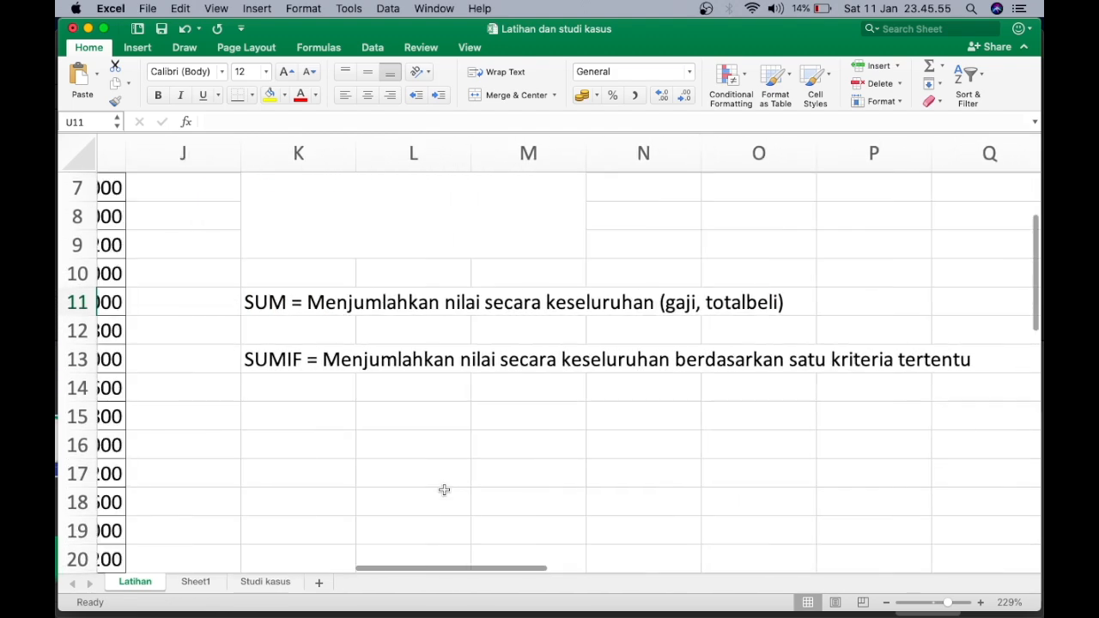
pyautogui.click(291, 407)
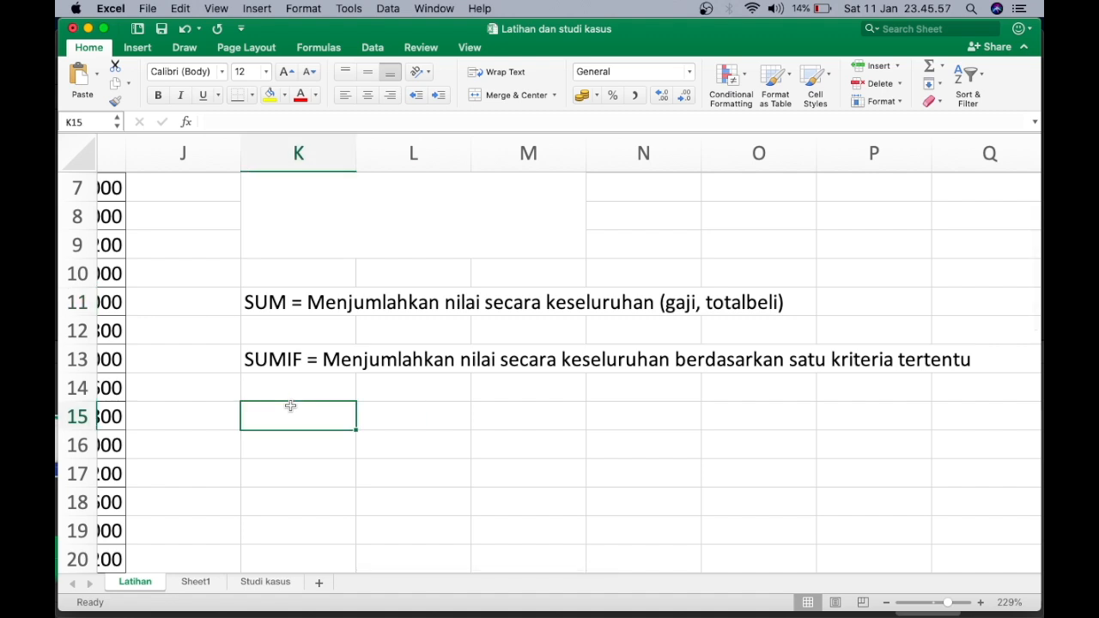
pyautogui.write('SUMIFS')
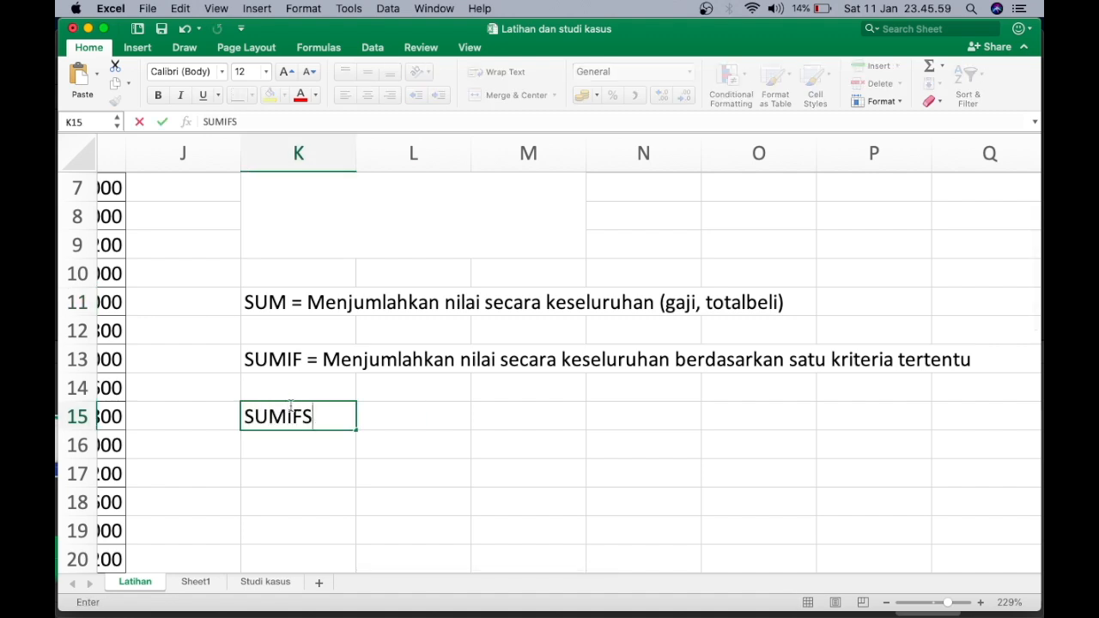
pyautogui.write(' = Menju')
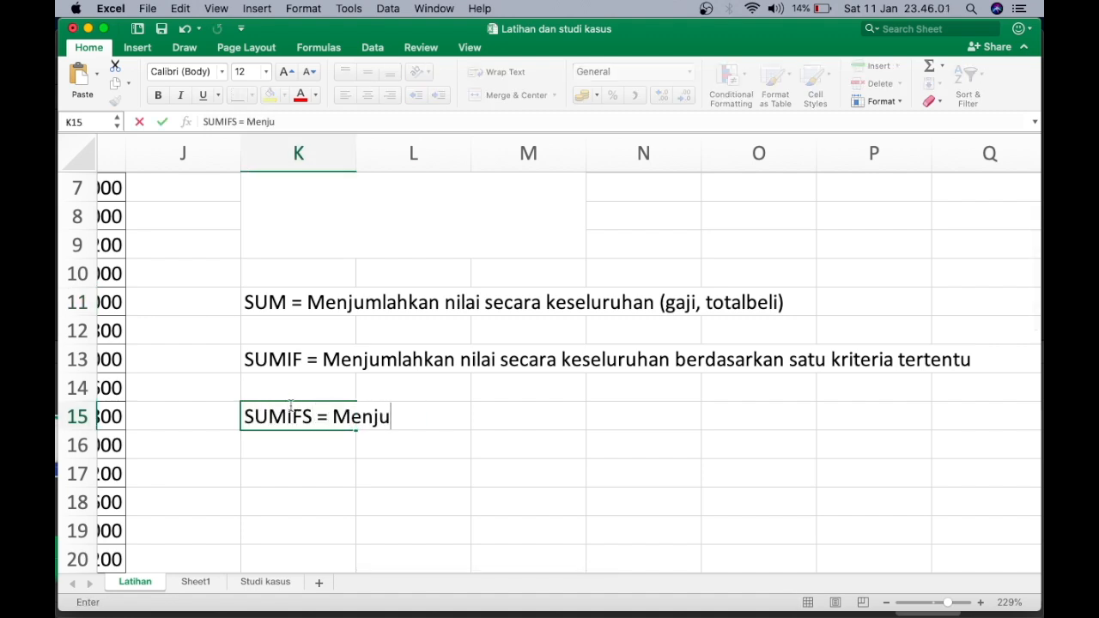
pyautogui.write('mlahkan nilai secara')
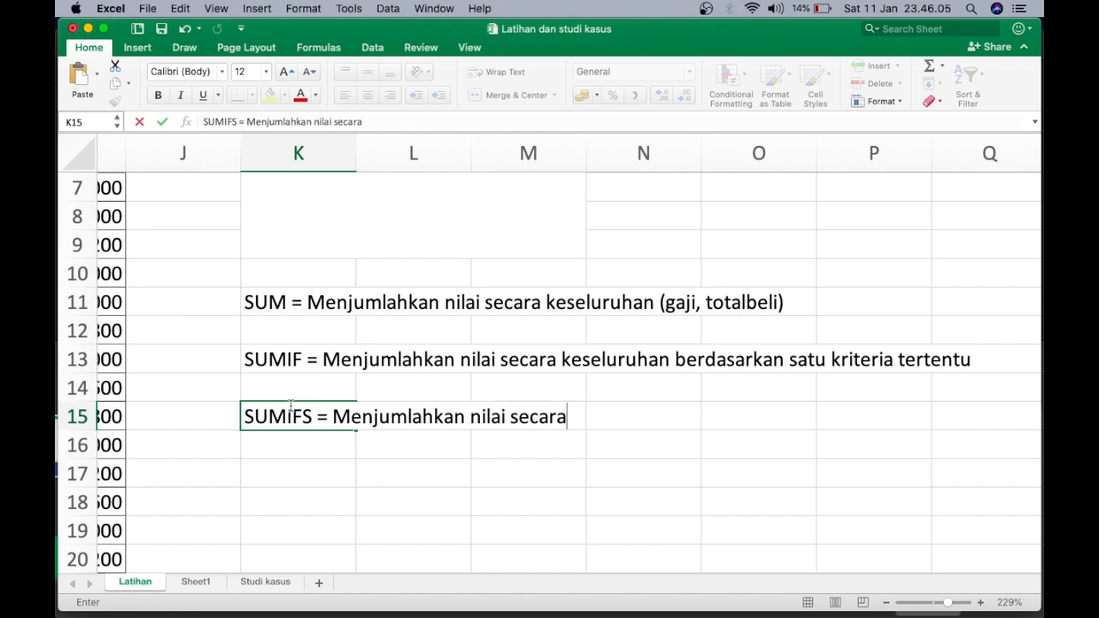
pyautogui.write(' kesel')
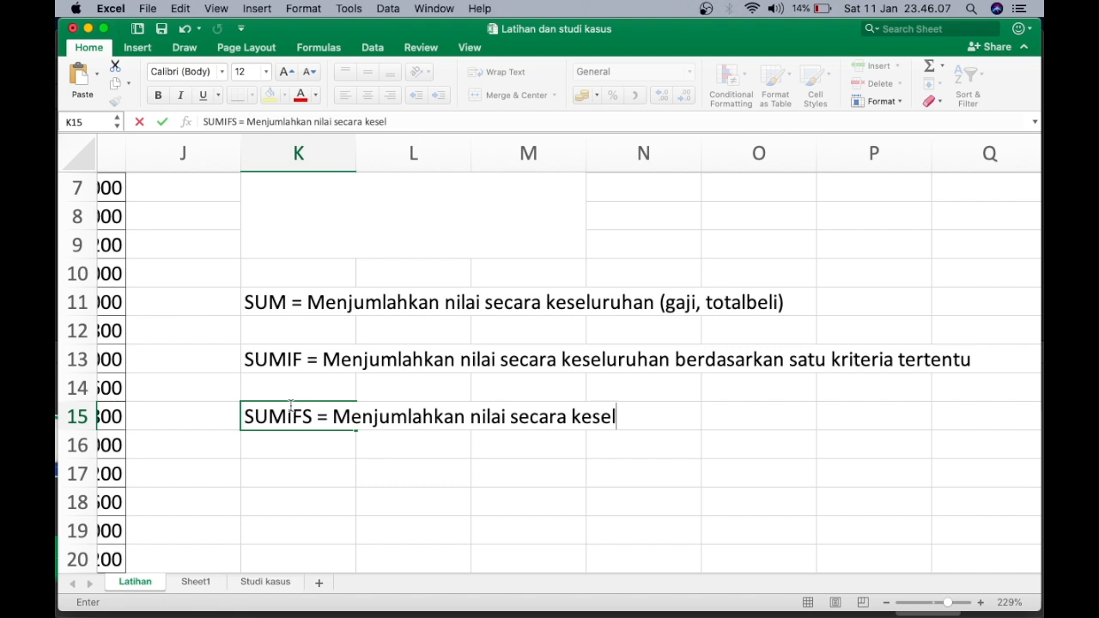
pyautogui.write('uruhan berdasarkan lebih d')
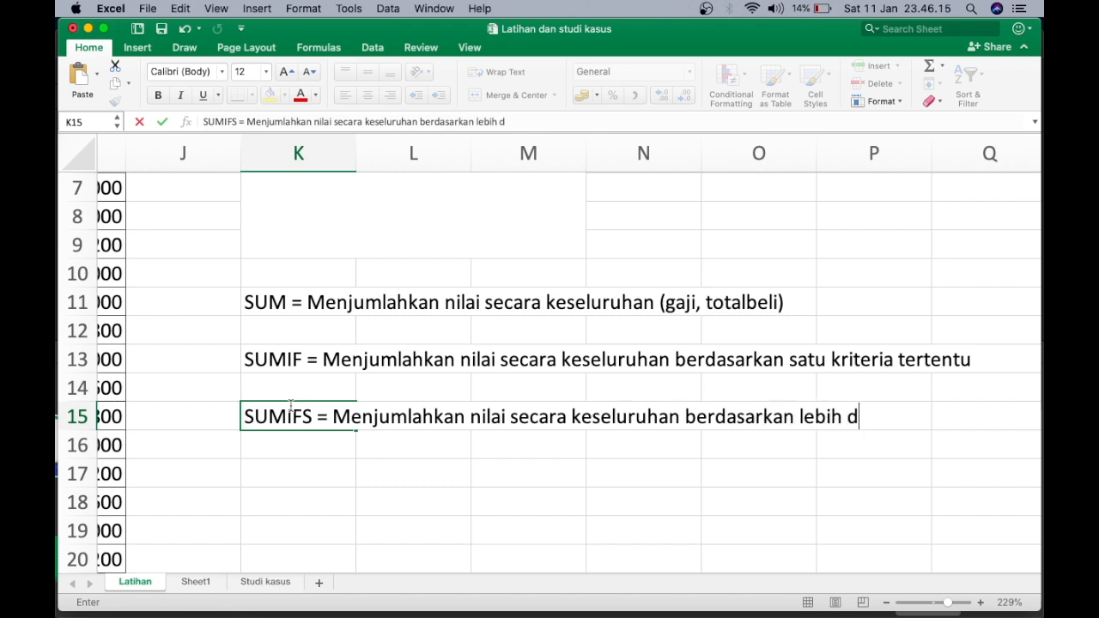
pyautogui.write('ari 1 kriteria')
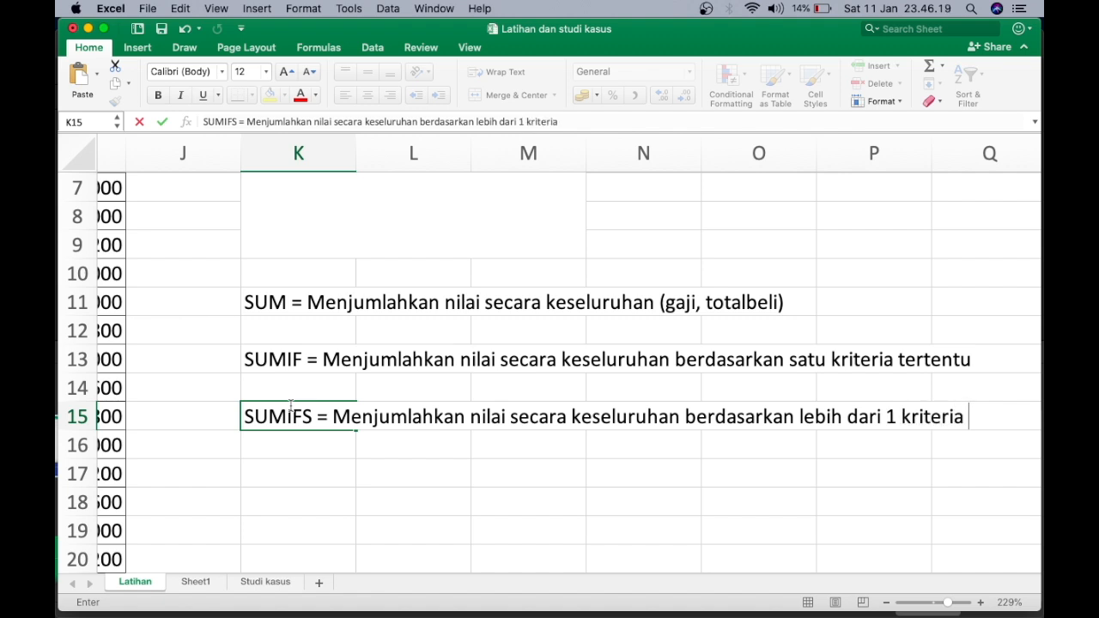
pyautogui.write(' tertentu')
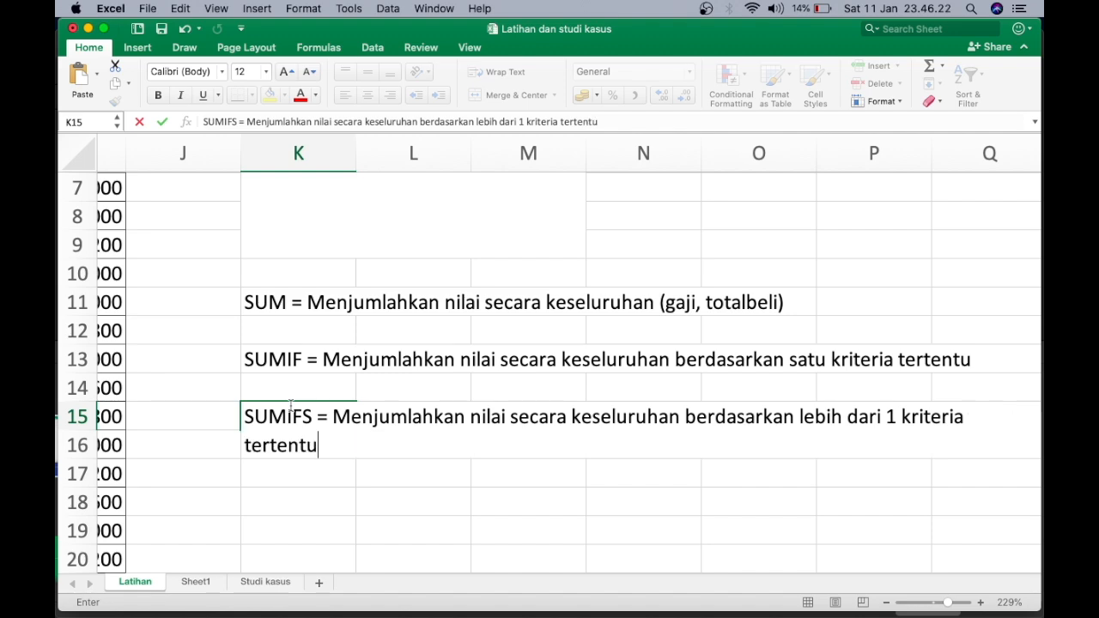
pyautogui.press('Return')
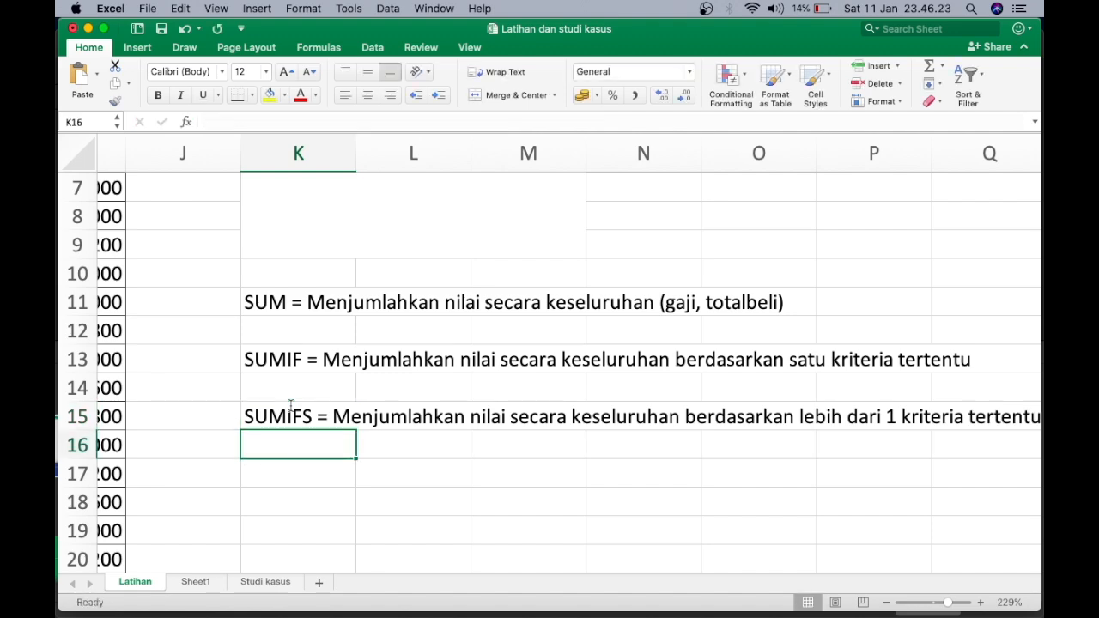
# Step: Draw an arrow shape from sum_range in the SUMIFS syntax down to cell R11
pyautogui.scroll(-2, 321, 403)
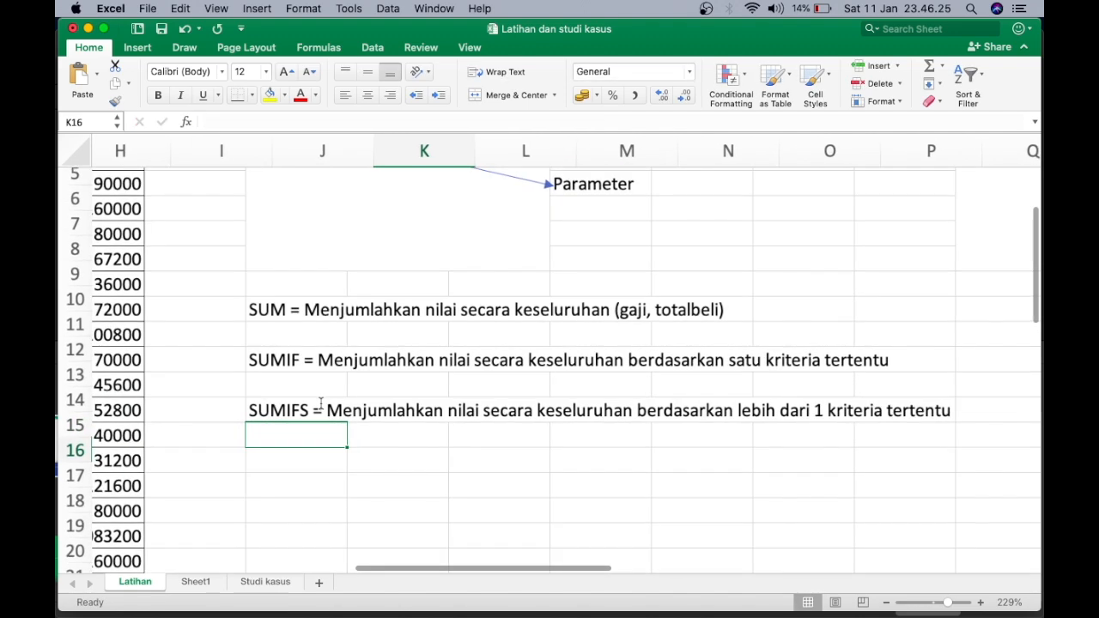
pyautogui.scroll(-1, 356, 428)
pyautogui.hscroll(1, 356, 428)
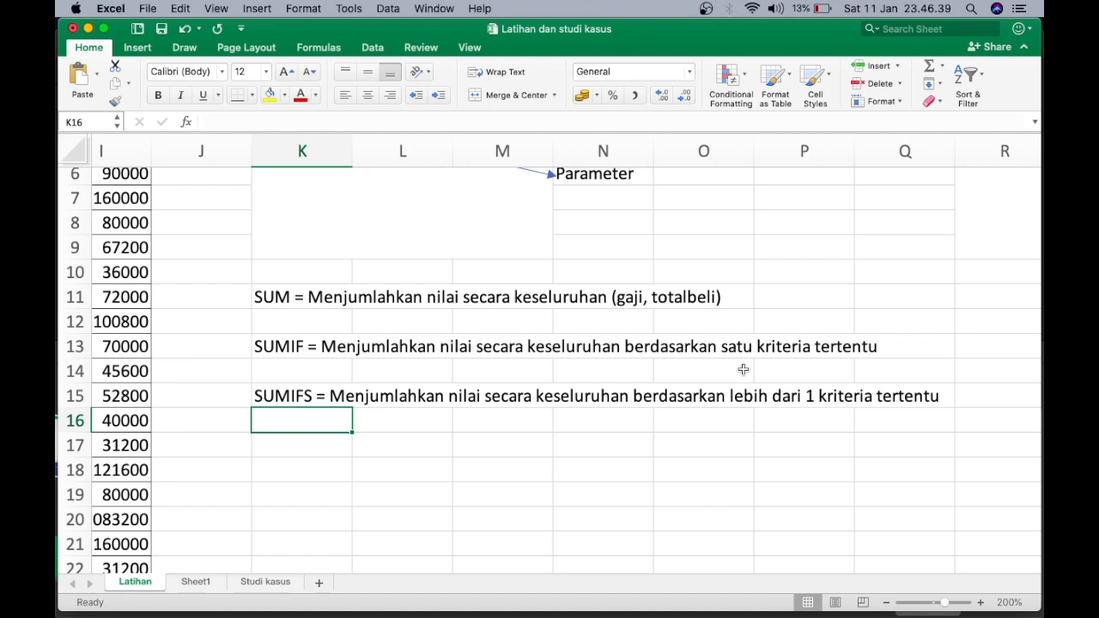
pyautogui.scroll(3, 747, 378)
pyautogui.hscroll(10, 752, 382)
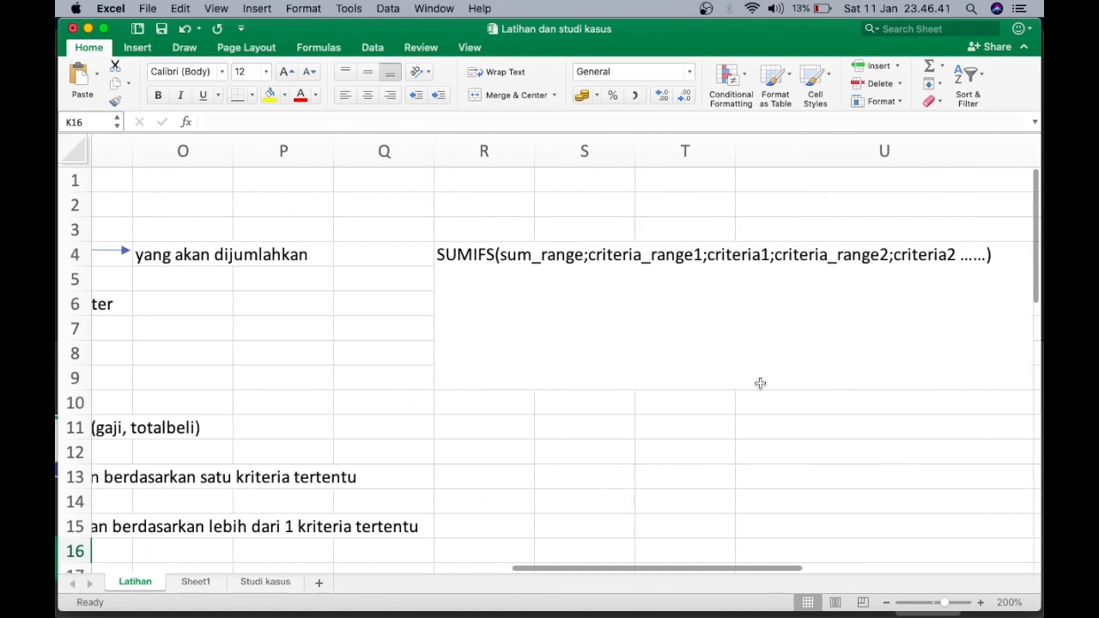
pyautogui.hscroll(2, 760, 383)
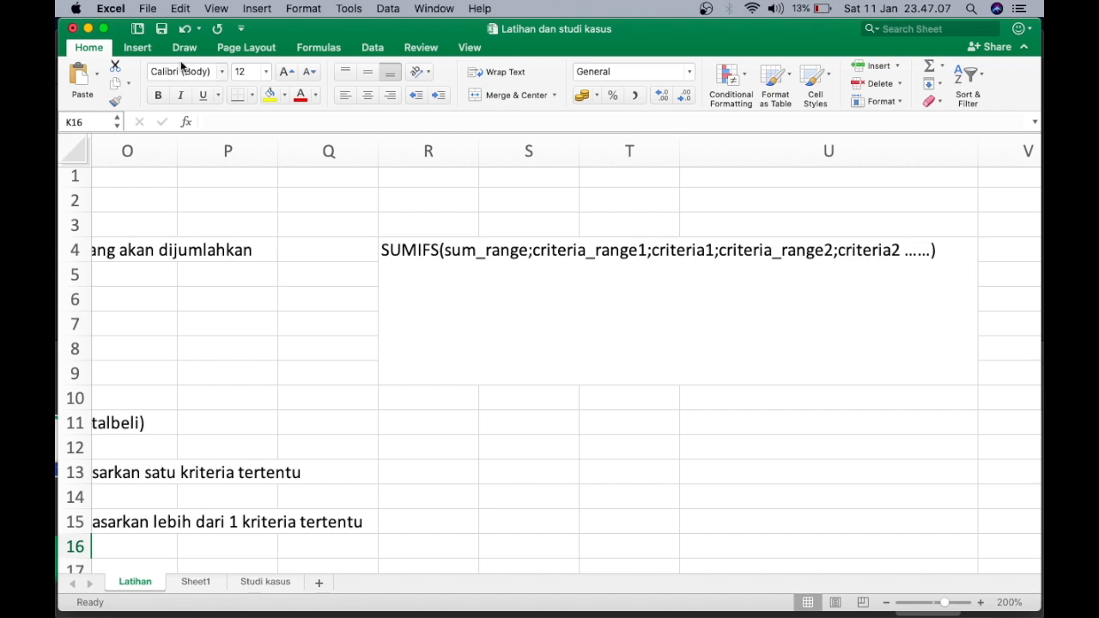
pyautogui.click(138, 48)
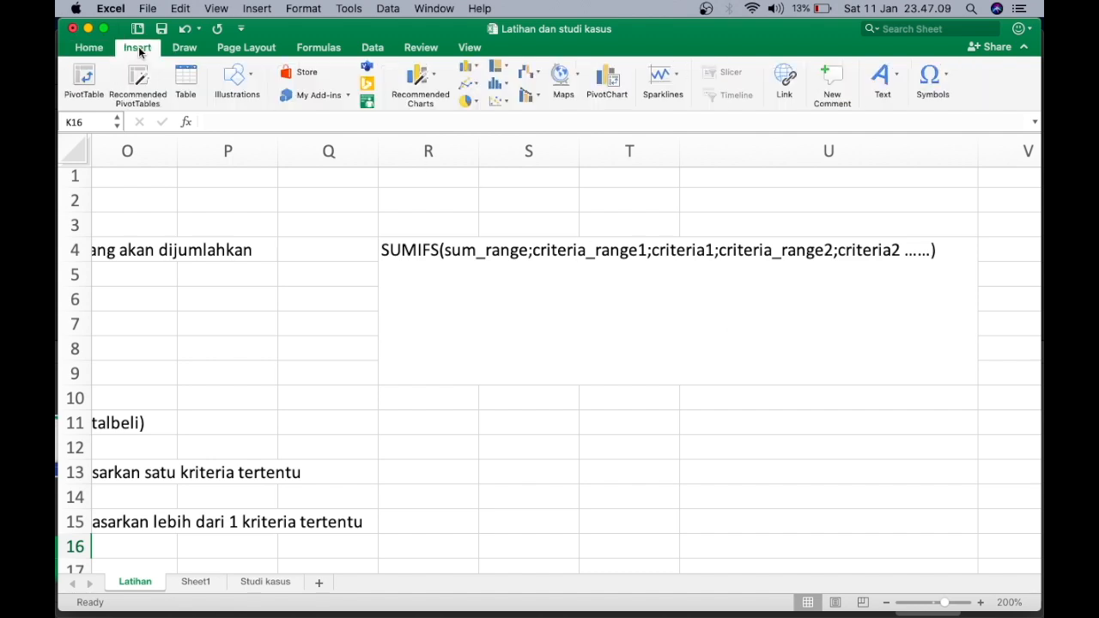
pyautogui.click(250, 82)
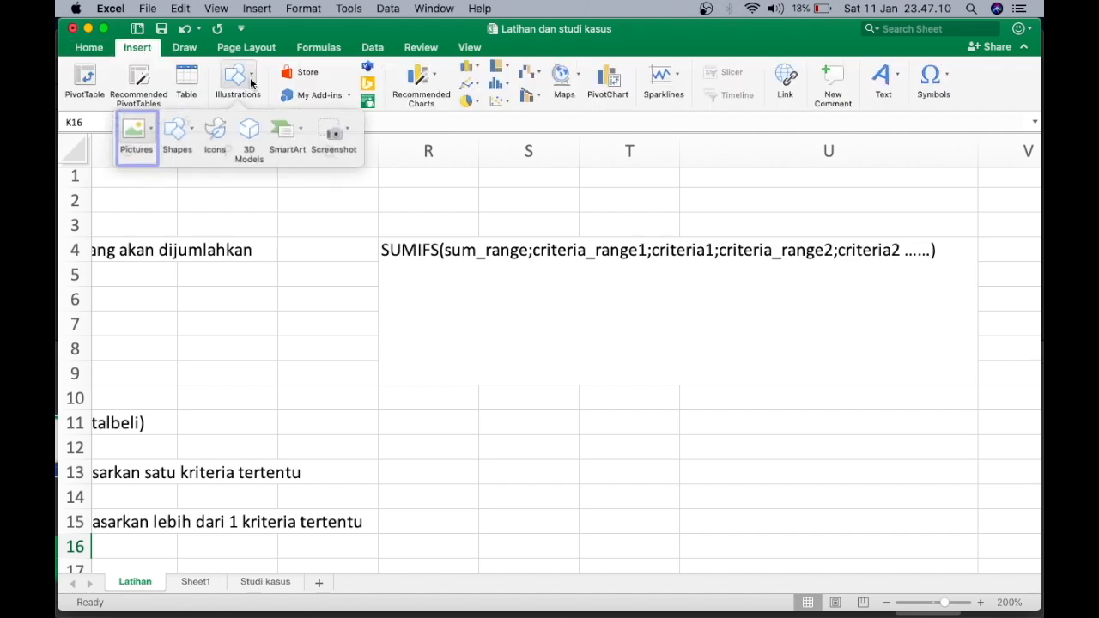
pyautogui.click(194, 127)
pyautogui.click(225, 179)
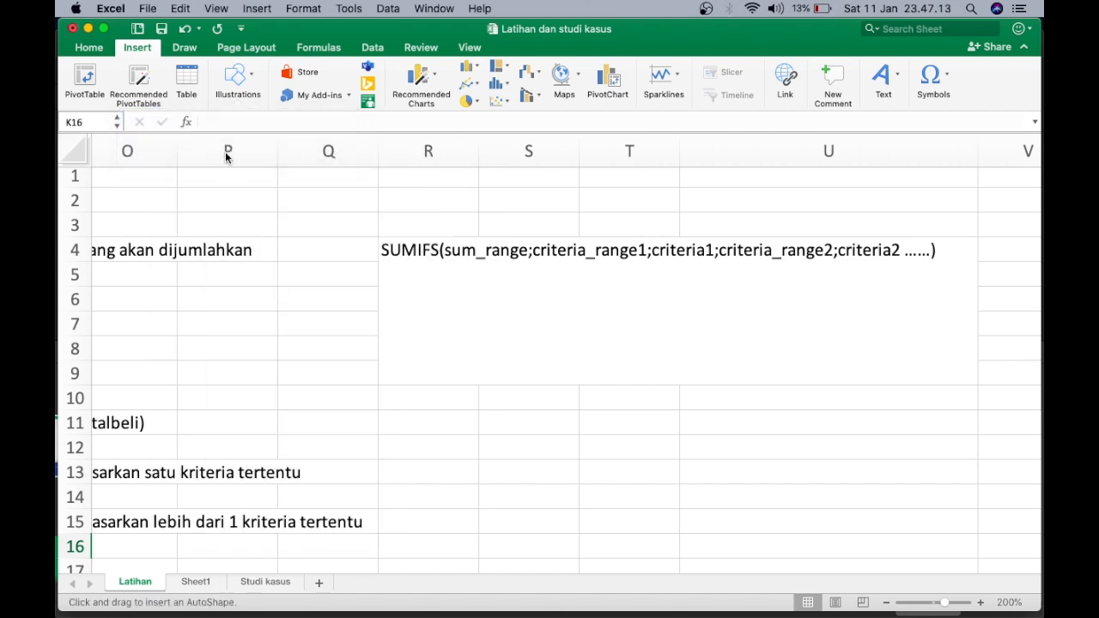
pyautogui.moveTo(464, 263)
pyautogui.mouseDown()
pyautogui.moveTo(457, 410)
pyautogui.moveTo(414, 421)
pyautogui.mouseUp()
# Step: Enter the label "yang akan dijumlahkan" in R11 at the tip of the sum_range arrow
pyautogui.click(415, 421)
pyautogui.write('yang a')
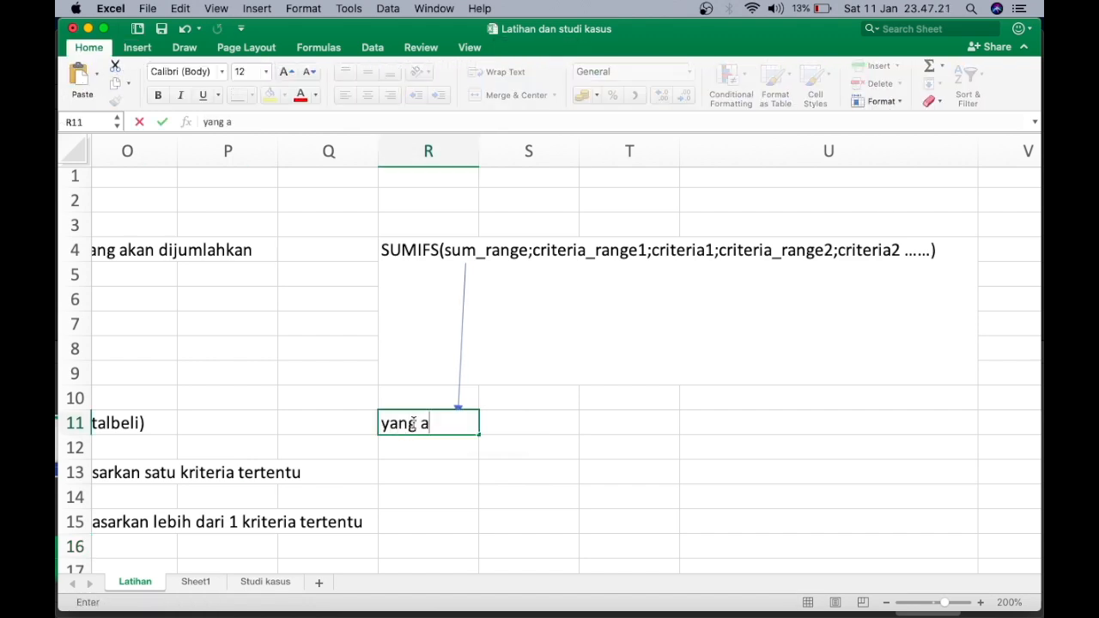
pyautogui.write('kan diju')
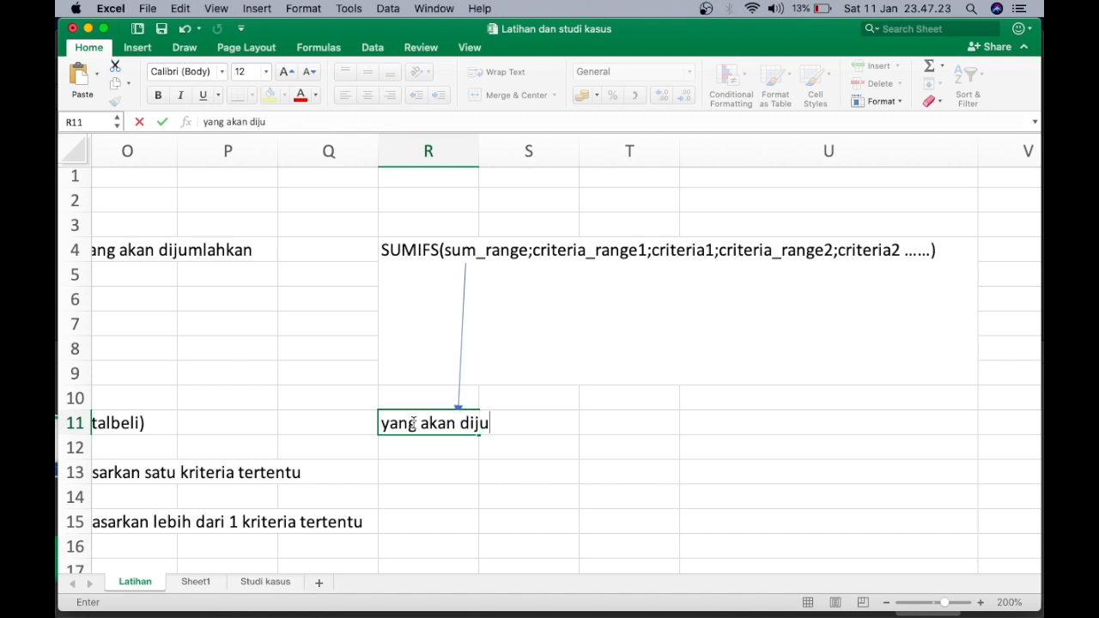
pyautogui.write('mlahkan')
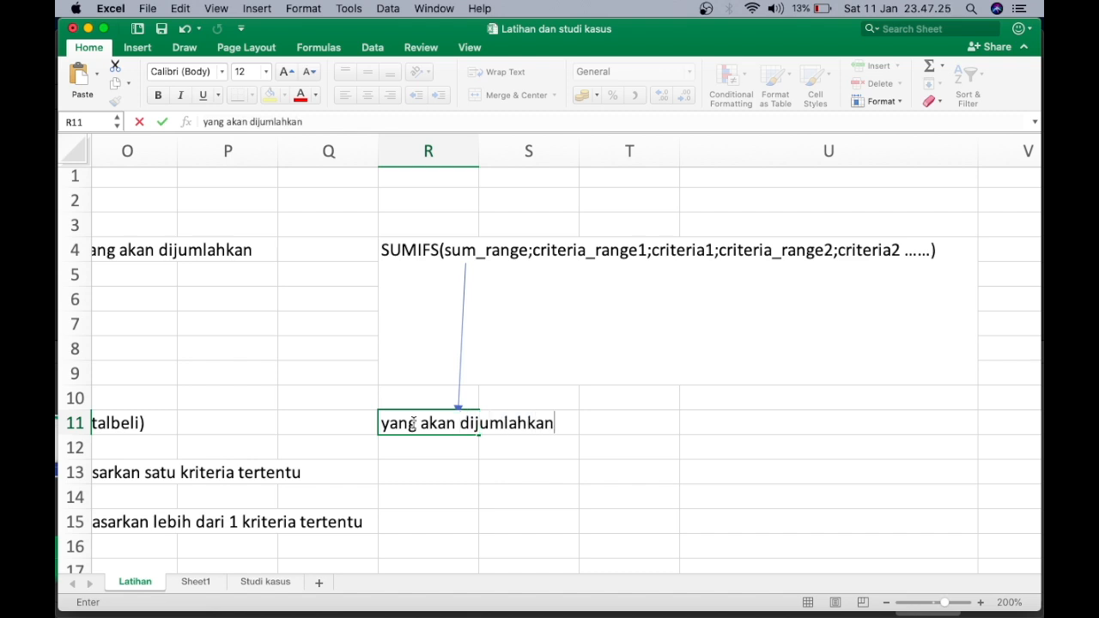
pyautogui.click(467, 470)
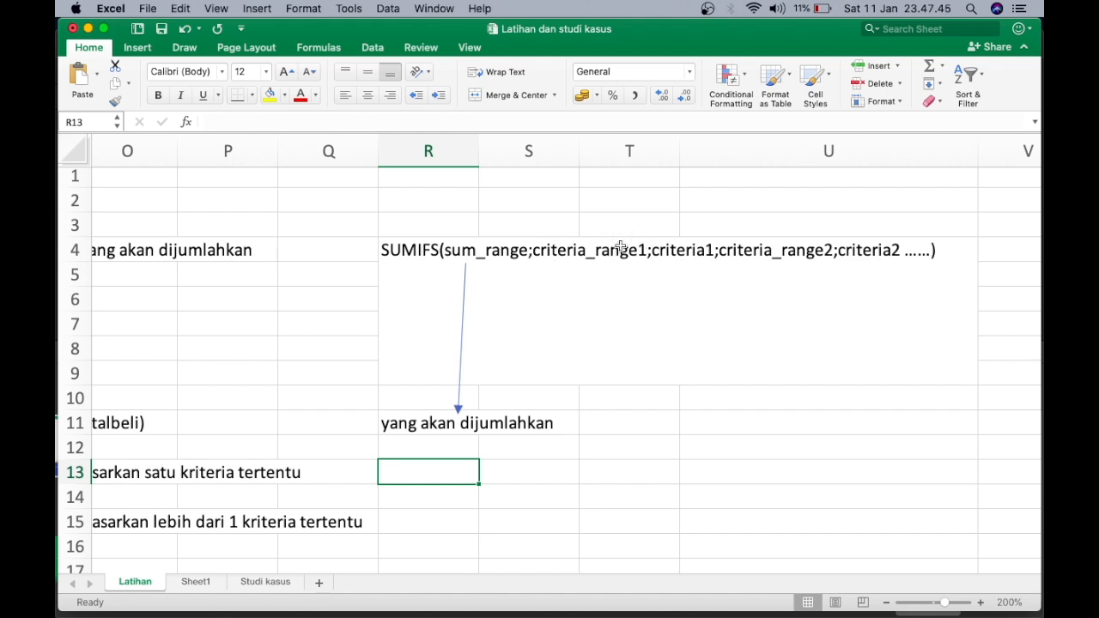
# Step: Draw a straight line about 0.44" long across the word criteria in criteria_range1 of the SUMIFS syntax
pyautogui.click(138, 48)
pyautogui.click(239, 83)
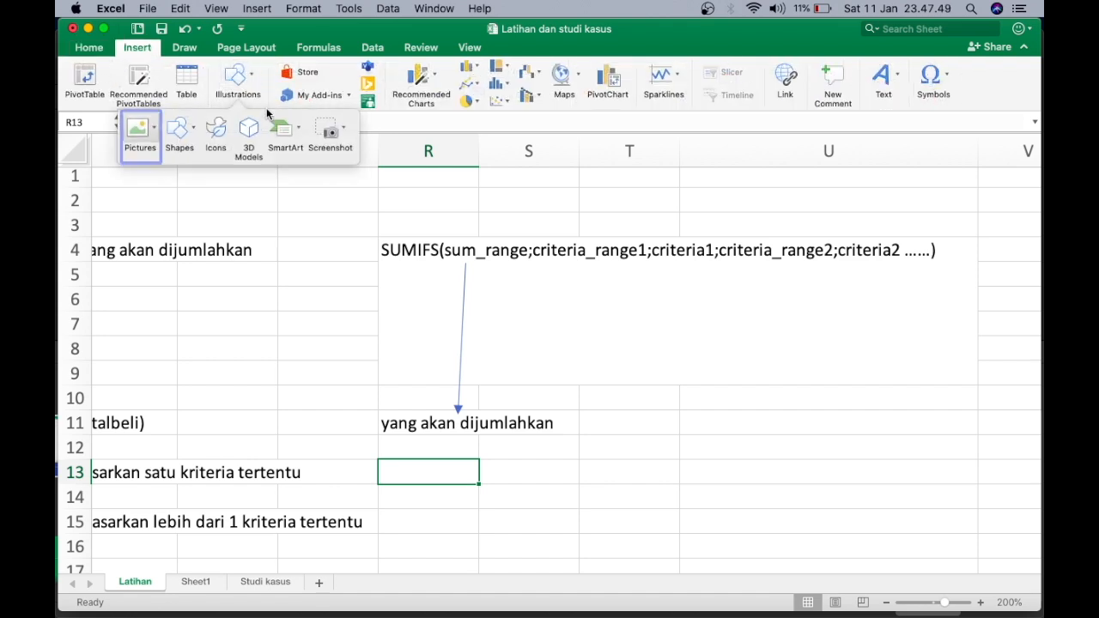
pyautogui.click(195, 138)
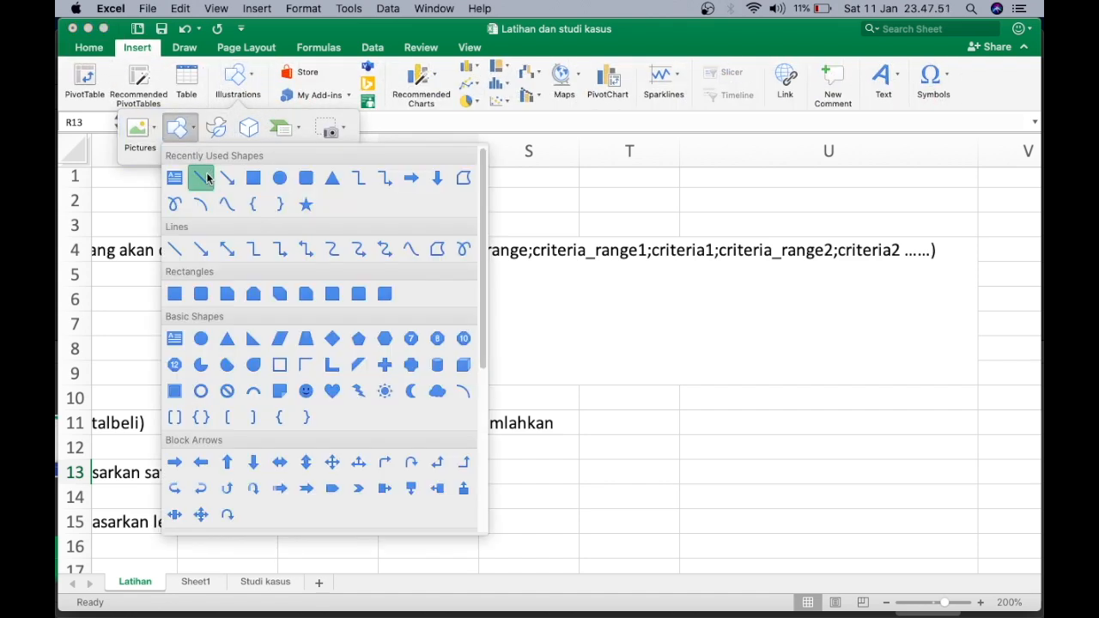
pyautogui.click(197, 177)
pyautogui.moveTo(536, 250); pyautogui.dragTo(587, 250)
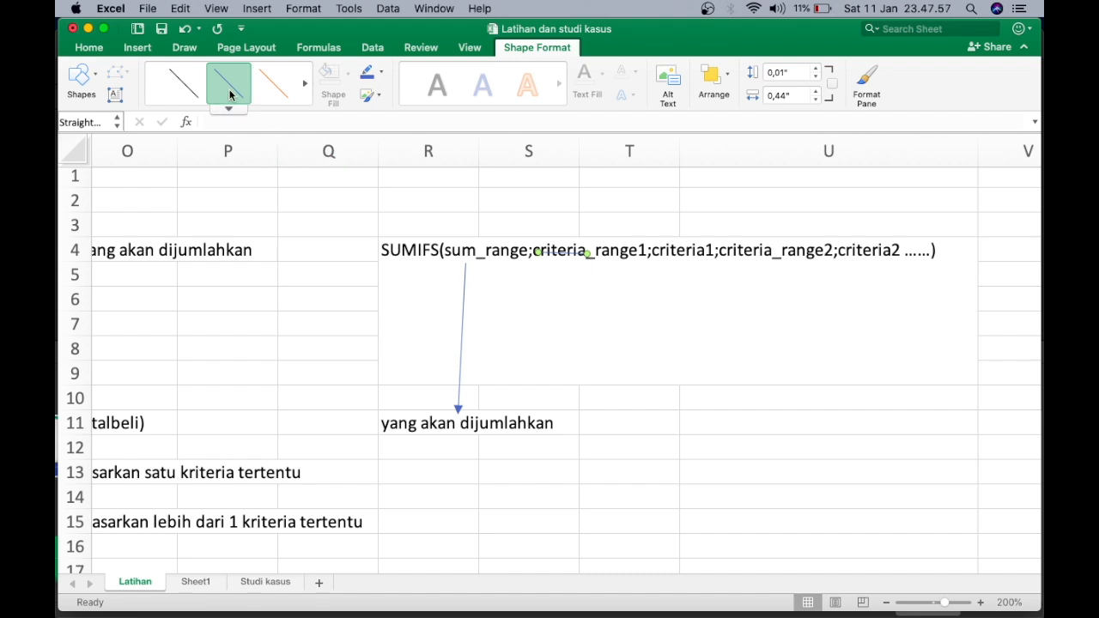
# Step: Apply the black line style to the line and draw a second line about 0.35" long over the same word
pyautogui.click(198, 89)
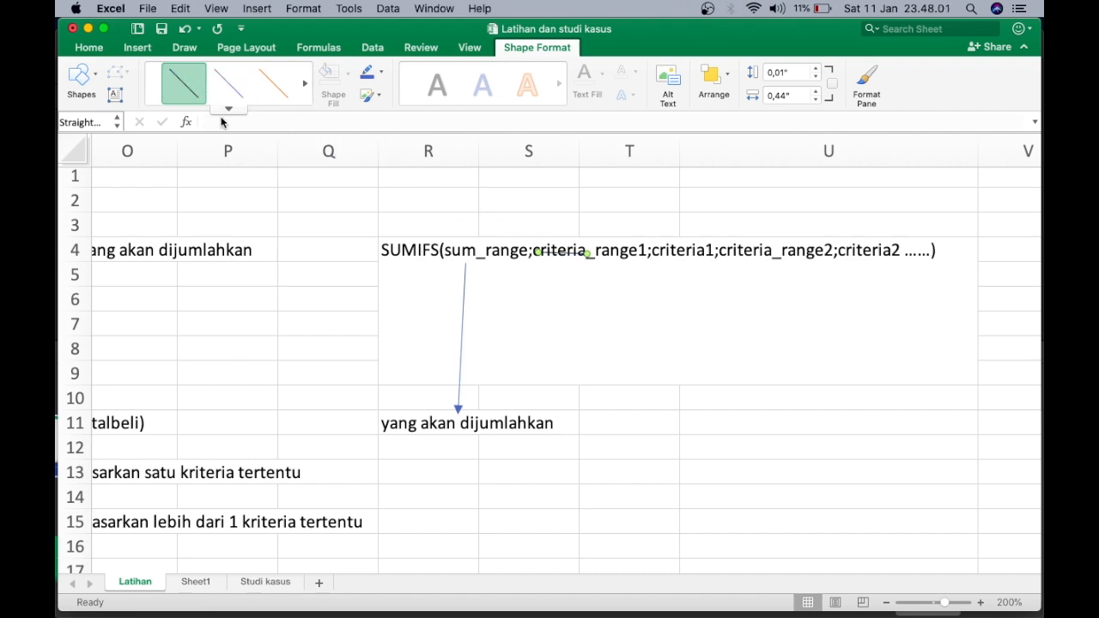
pyautogui.click(98, 75)
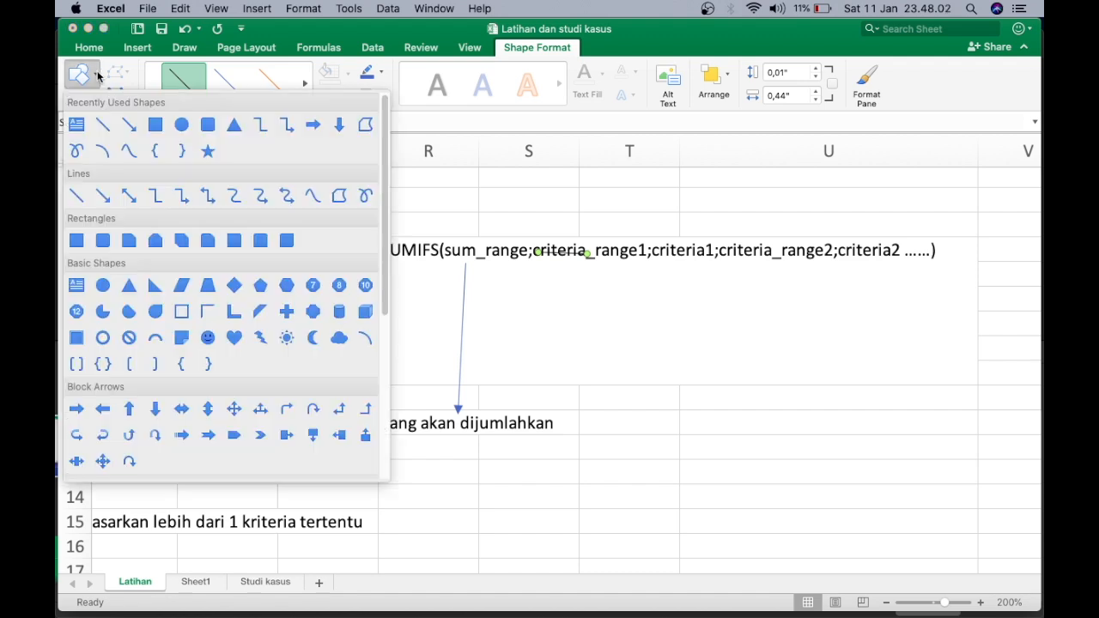
pyautogui.click(102, 125)
pyautogui.moveTo(539, 249); pyautogui.dragTo(580, 250)
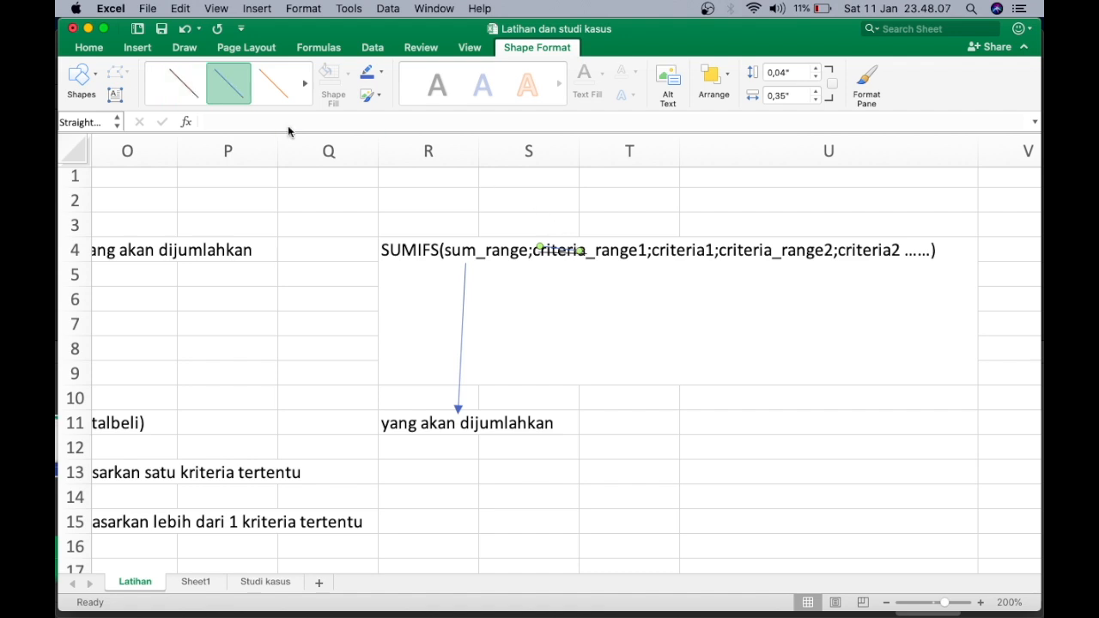
pyautogui.click(562, 217)
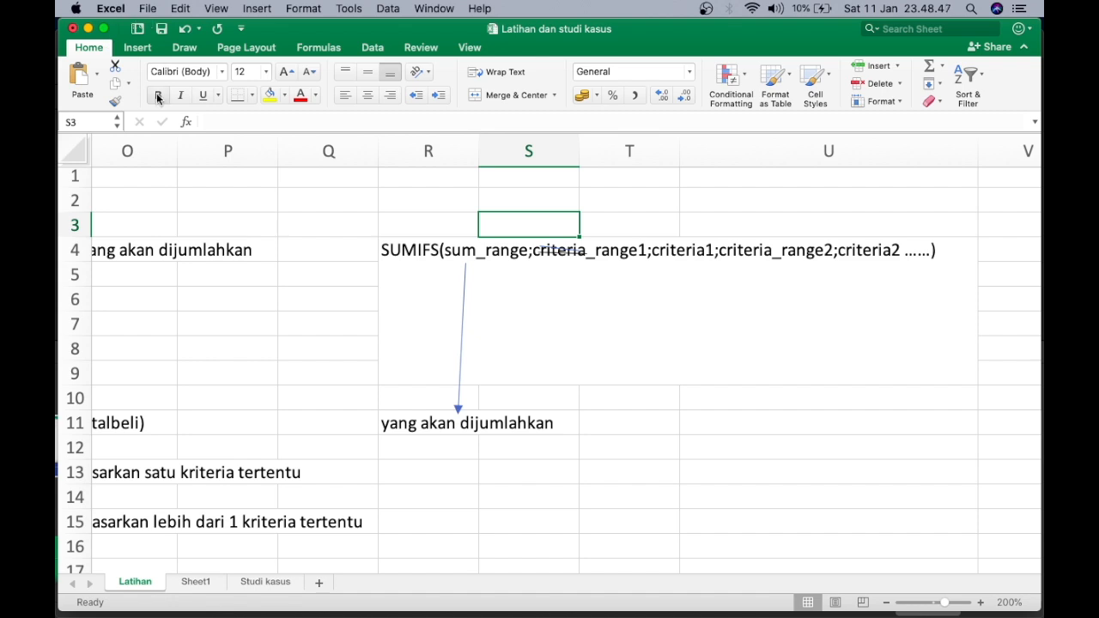
# Step: Draw an arrow about 1.27" high from criteria_range1 in the SUMIFS syntax down to cell T11
pyautogui.doubleClick(145, 52)
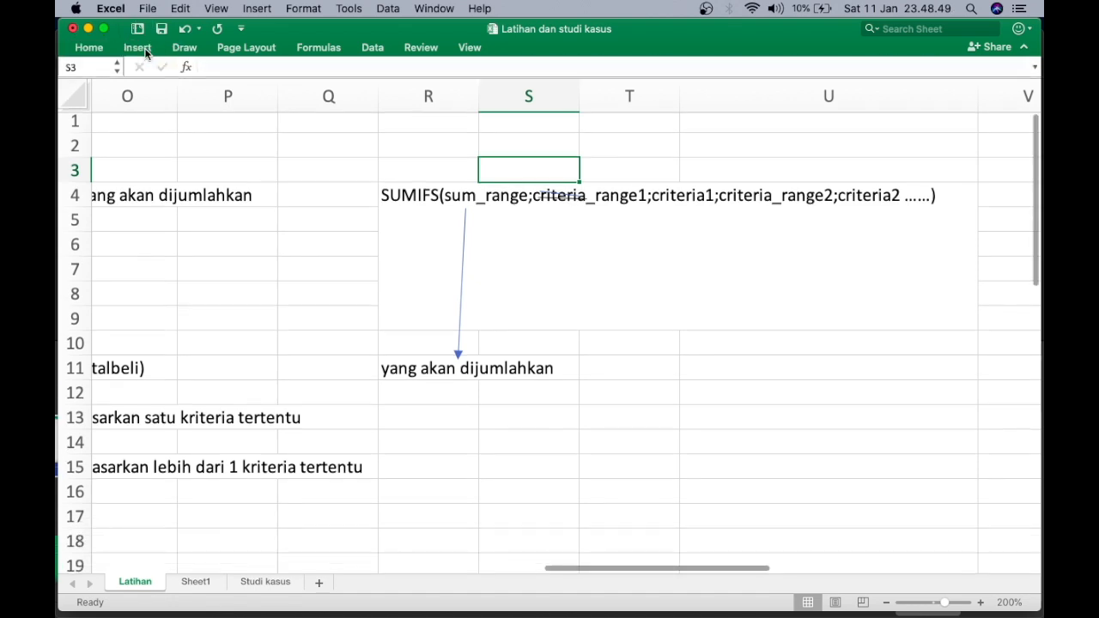
pyautogui.click(145, 51)
pyautogui.click(237, 79)
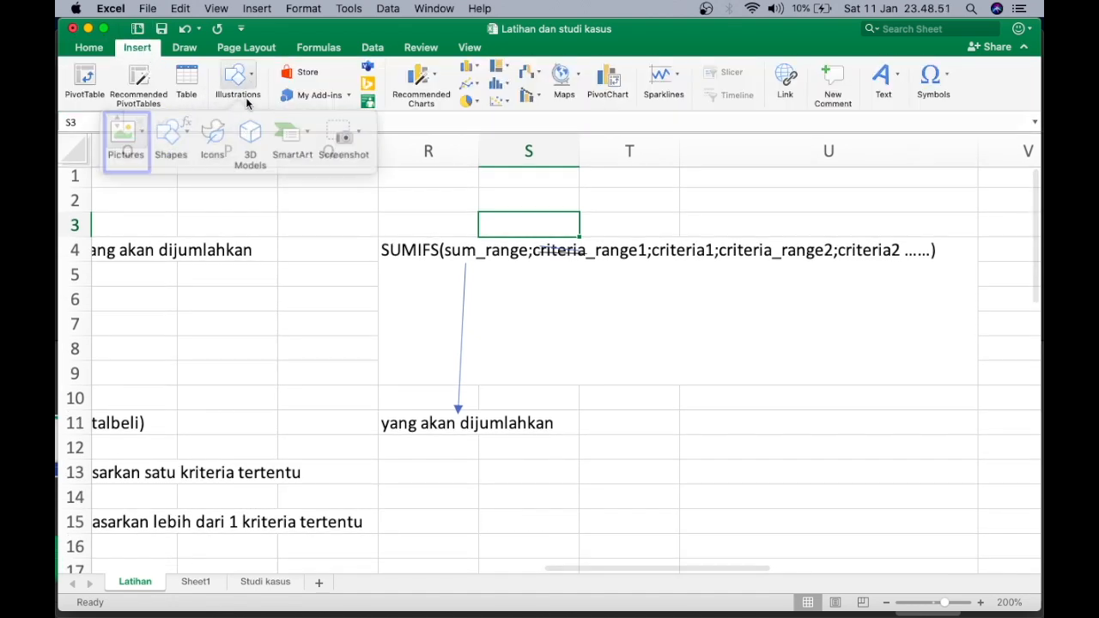
pyautogui.click(192, 136)
pyautogui.click(226, 176)
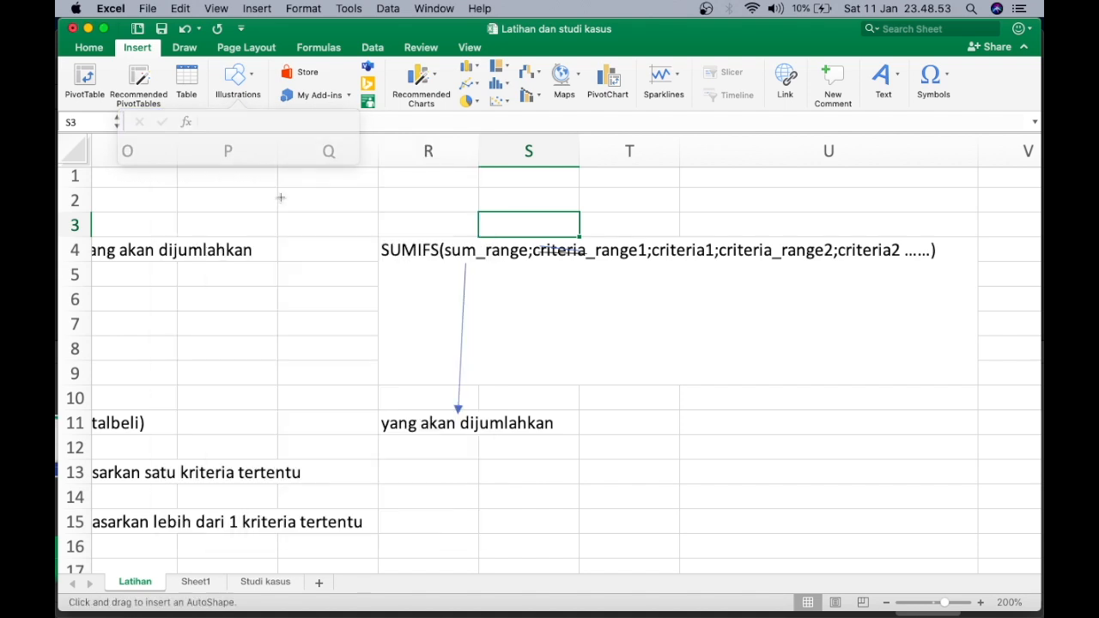
pyautogui.moveTo(622, 266); pyautogui.dragTo(617, 424)
# Step: Enter the label "kolom criteria1 berada" in T11 below the criteria_range1 arrow
pyautogui.click(615, 424)
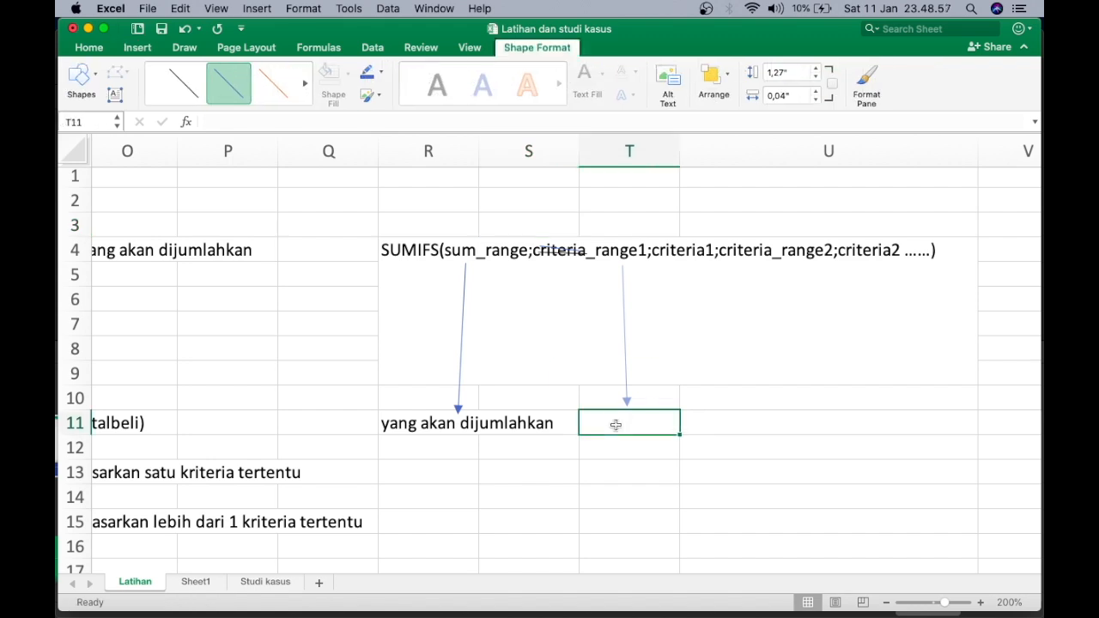
pyautogui.write('kolo')
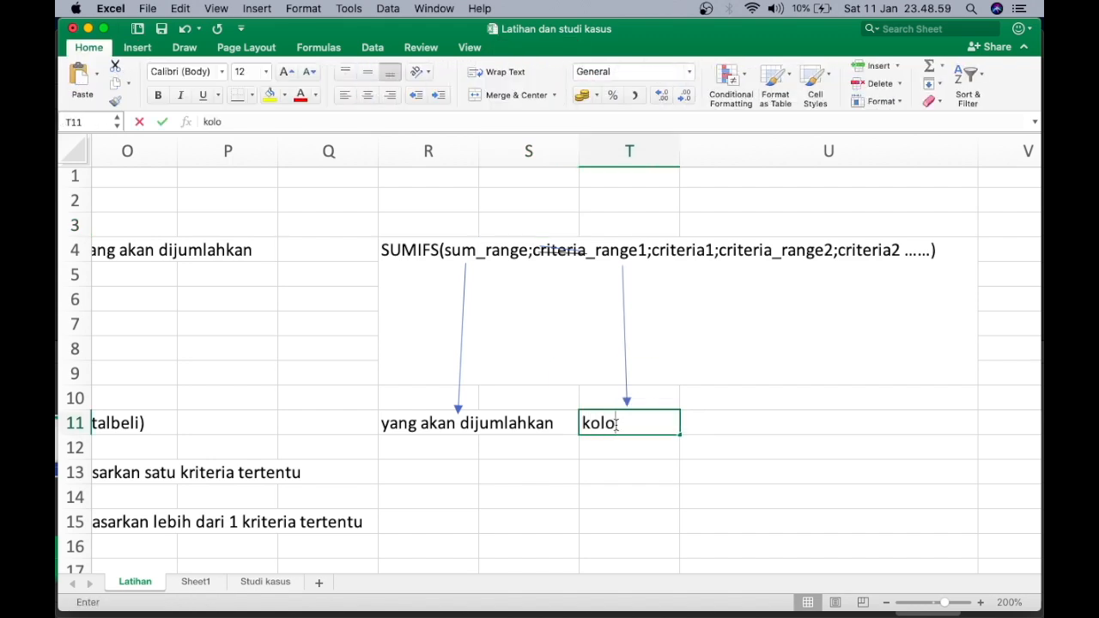
pyautogui.write('m ')
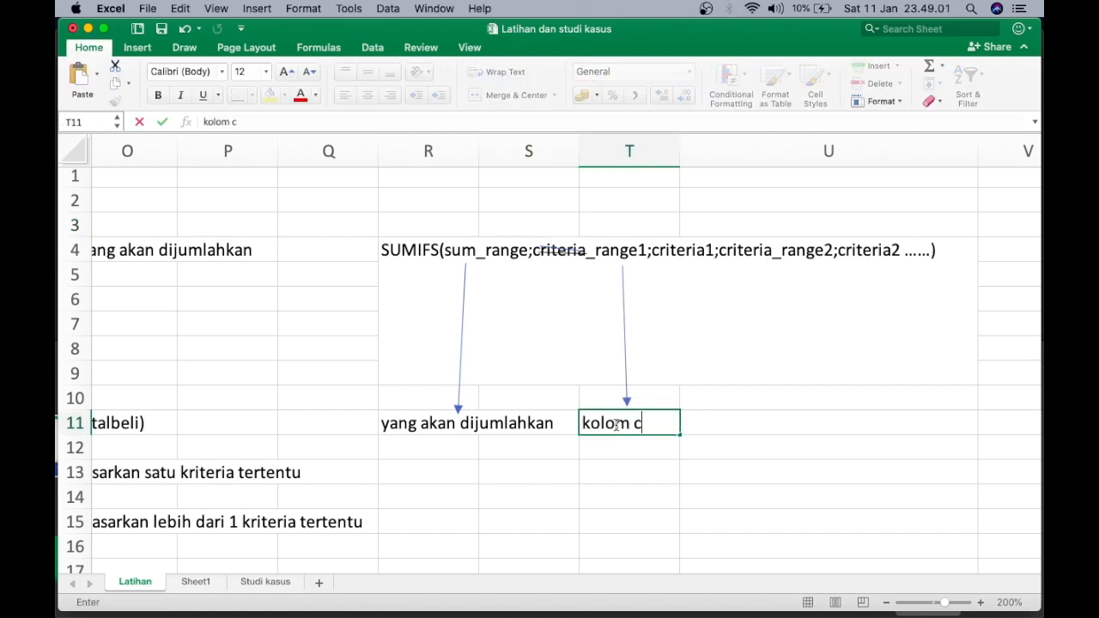
pyautogui.write('criter')
pyautogui.write('a')
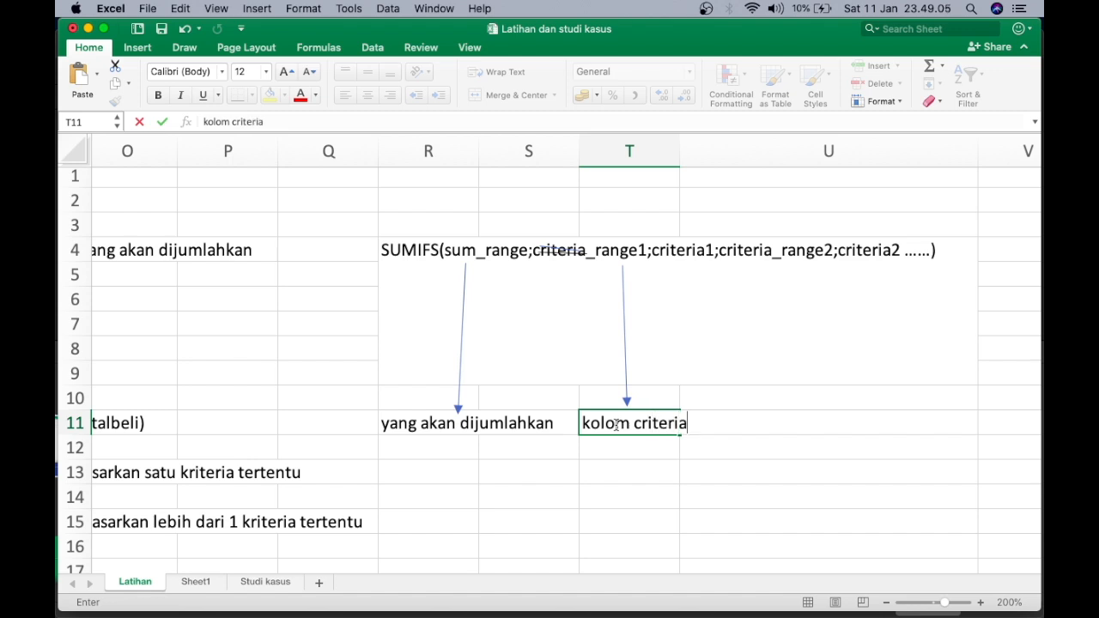
pyautogui.write('1 berada')
pyautogui.press('Return')
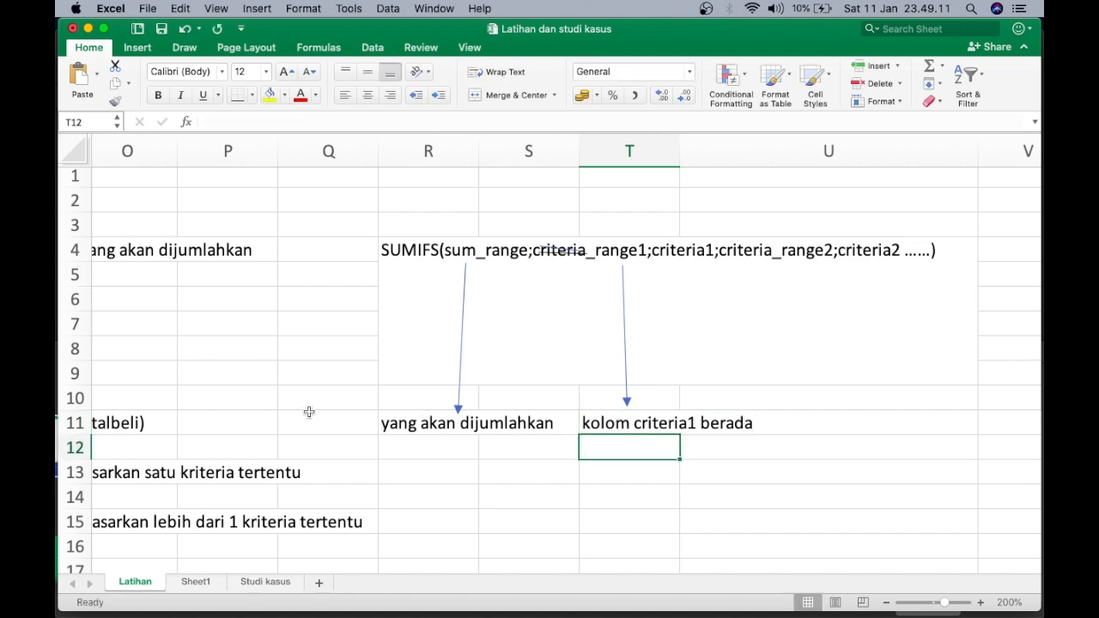
# Step: Draw an arrow from criteria_range2 in the SUMIFS syntax straight down to cell U12
pyautogui.hscroll(-10, 309, 412)
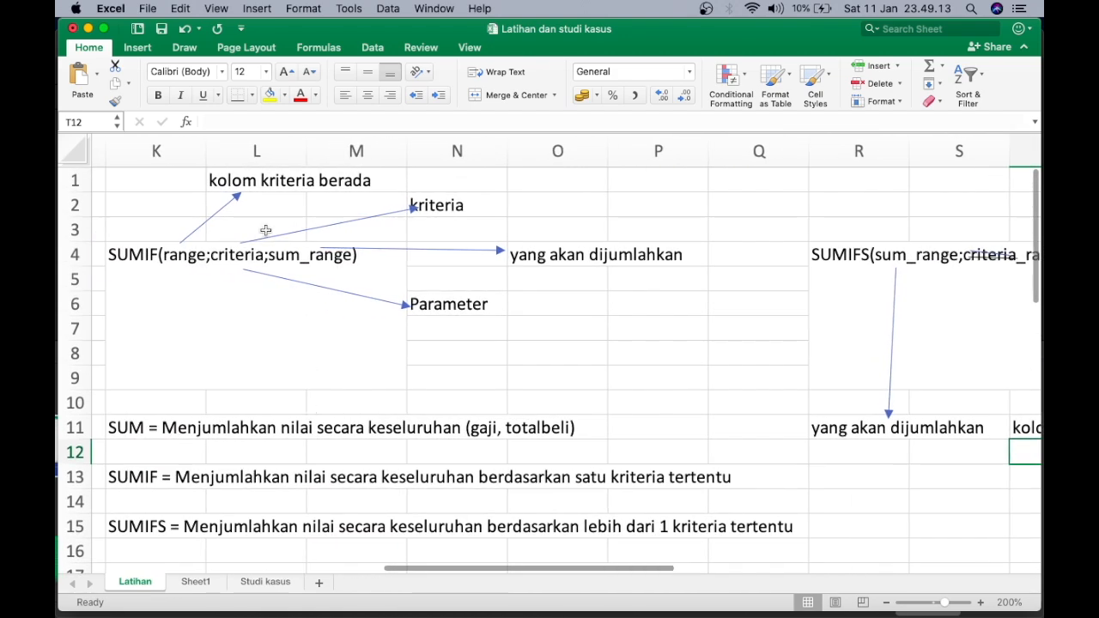
pyautogui.hscroll(1, 507, 302)
pyautogui.hscroll(-1, 507, 301)
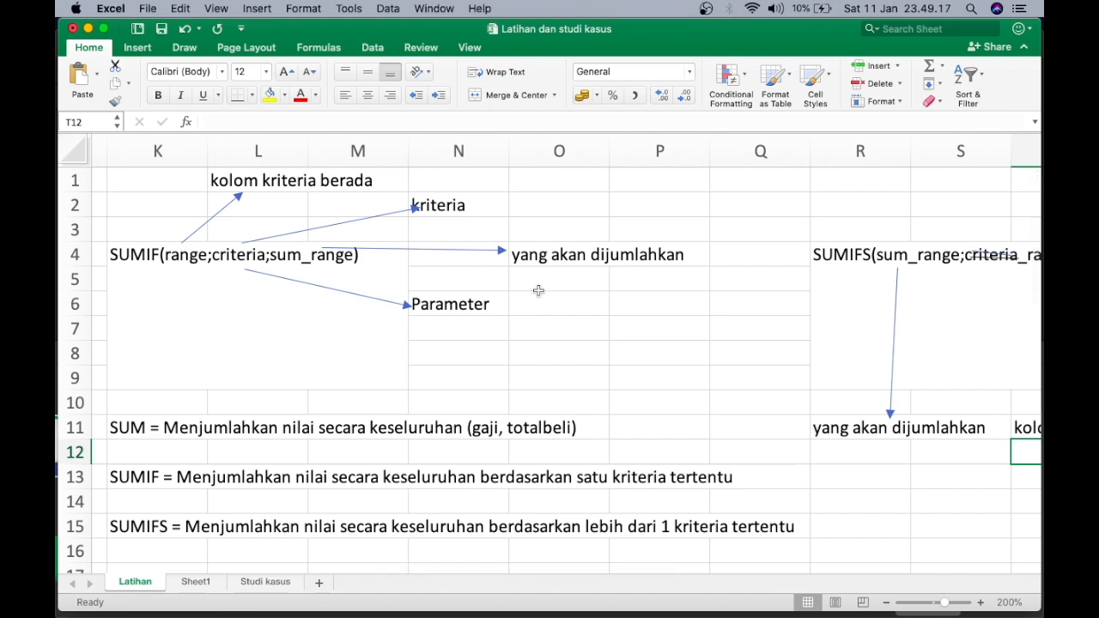
pyautogui.hscroll(10, 539, 291)
pyautogui.scroll(-1, 538, 291)
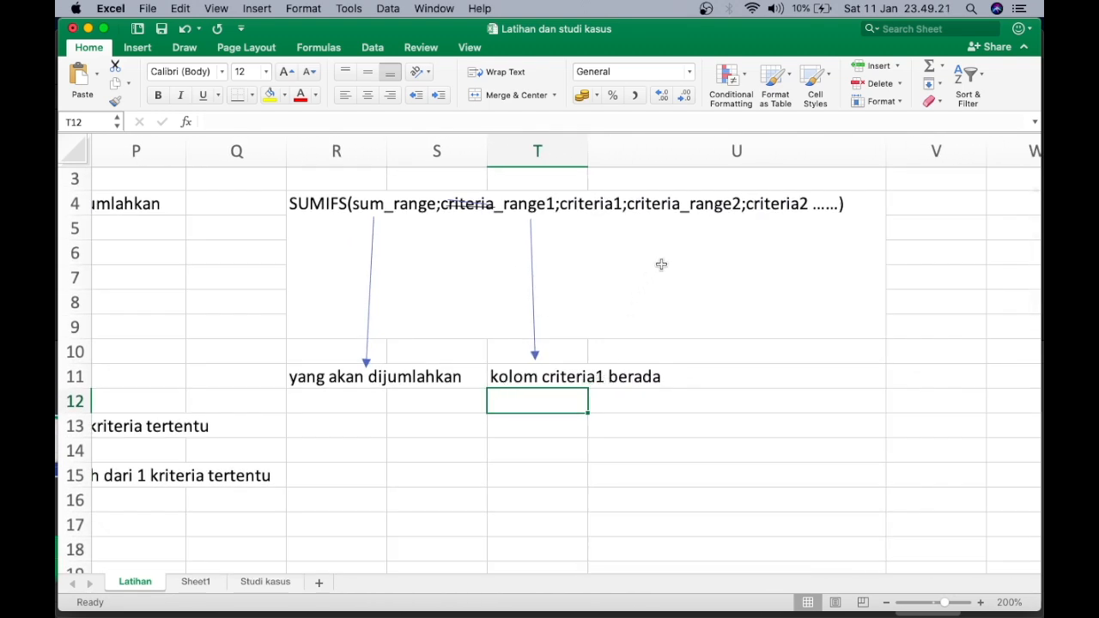
pyautogui.click(137, 48)
pyautogui.click(237, 82)
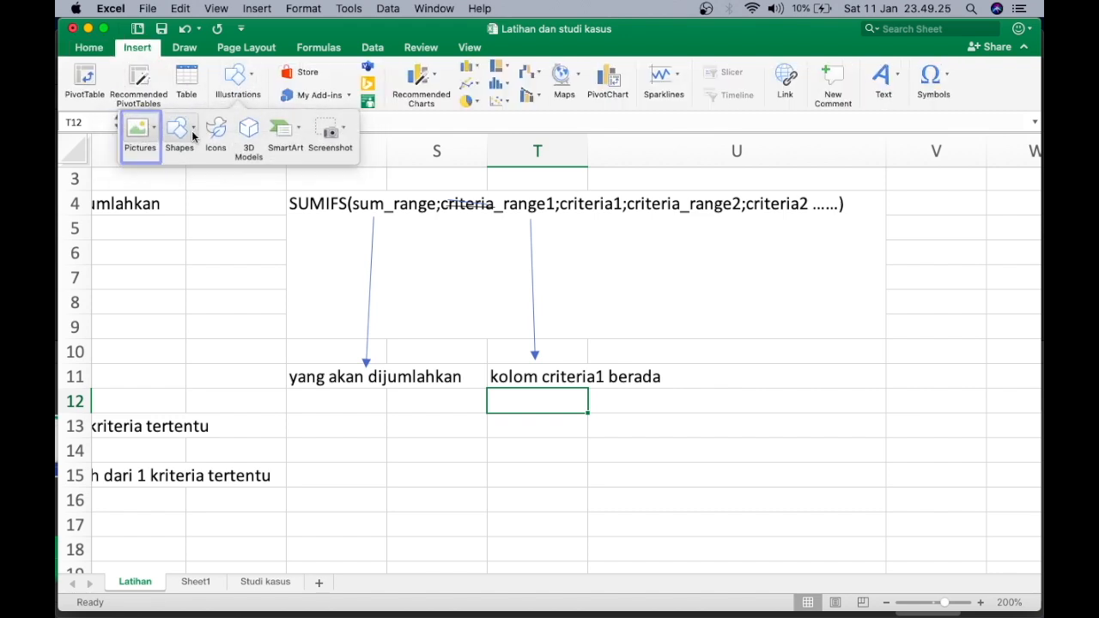
pyautogui.click(193, 135)
pyautogui.click(224, 178)
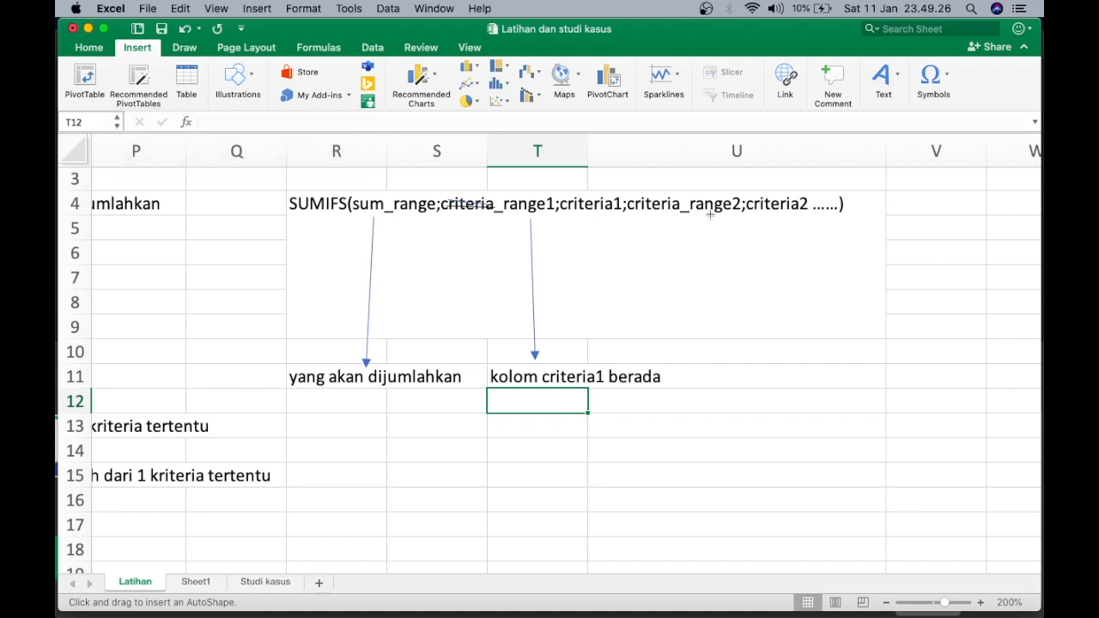
pyautogui.moveTo(703, 213)
pyautogui.mouseDown()
pyautogui.moveTo(696, 267)
pyautogui.moveTo(717, 369)
pyautogui.moveTo(666, 403)
pyautogui.mouseUp()
# Step: Enter the label "kolom criteria2 berada" in U12 below the criteria_range2 arrow
pyautogui.click(667, 403)
pyautogui.write('kolom c')
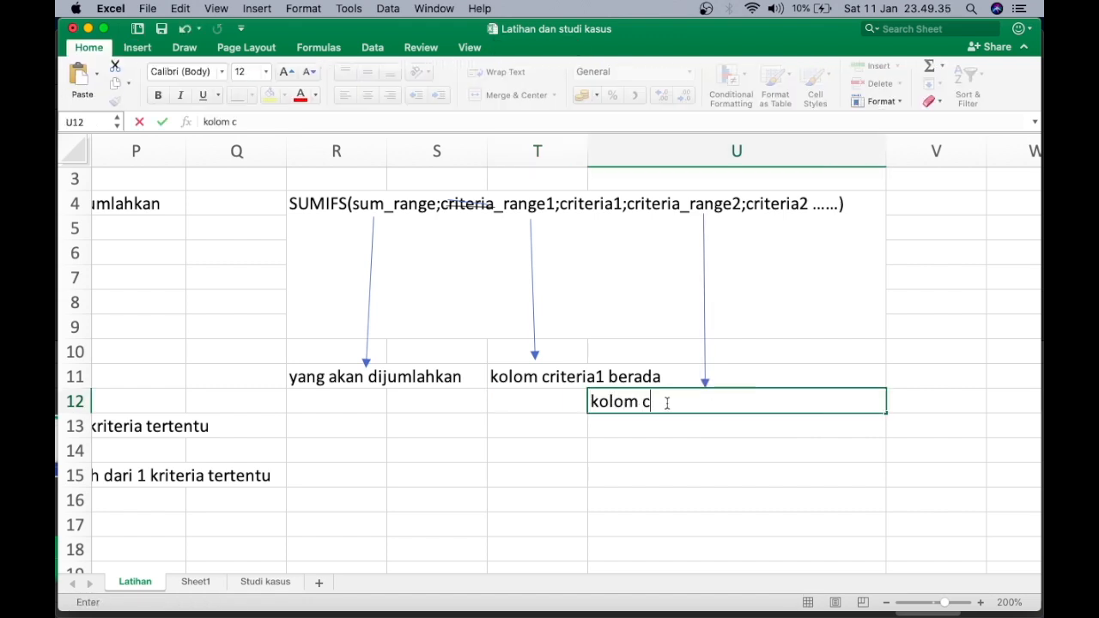
pyautogui.write('riteri')
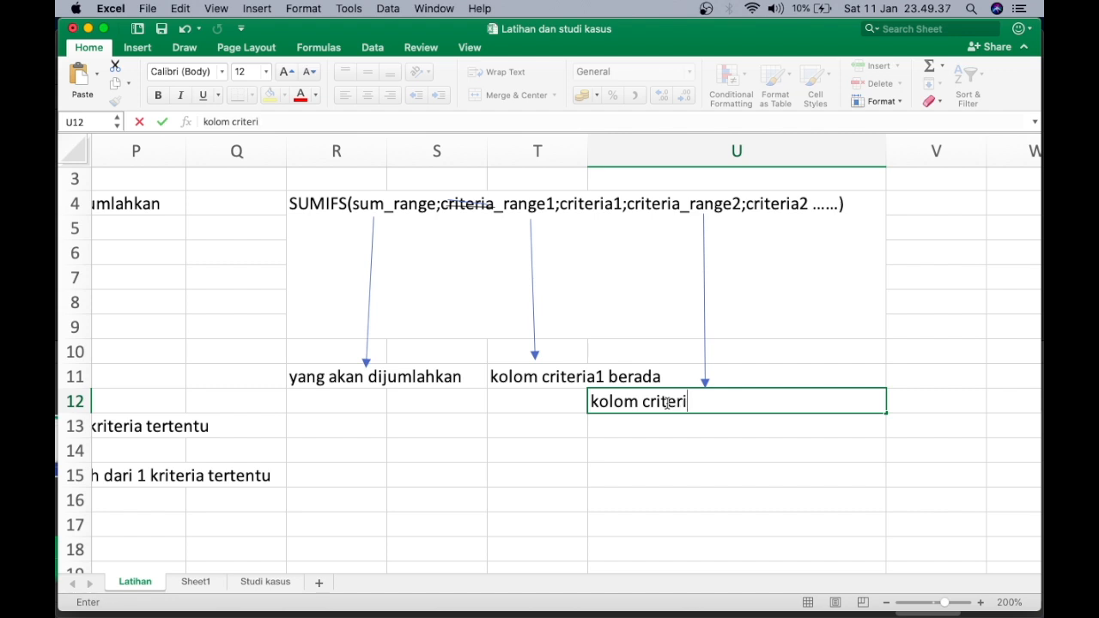
pyautogui.write('a2 berada')
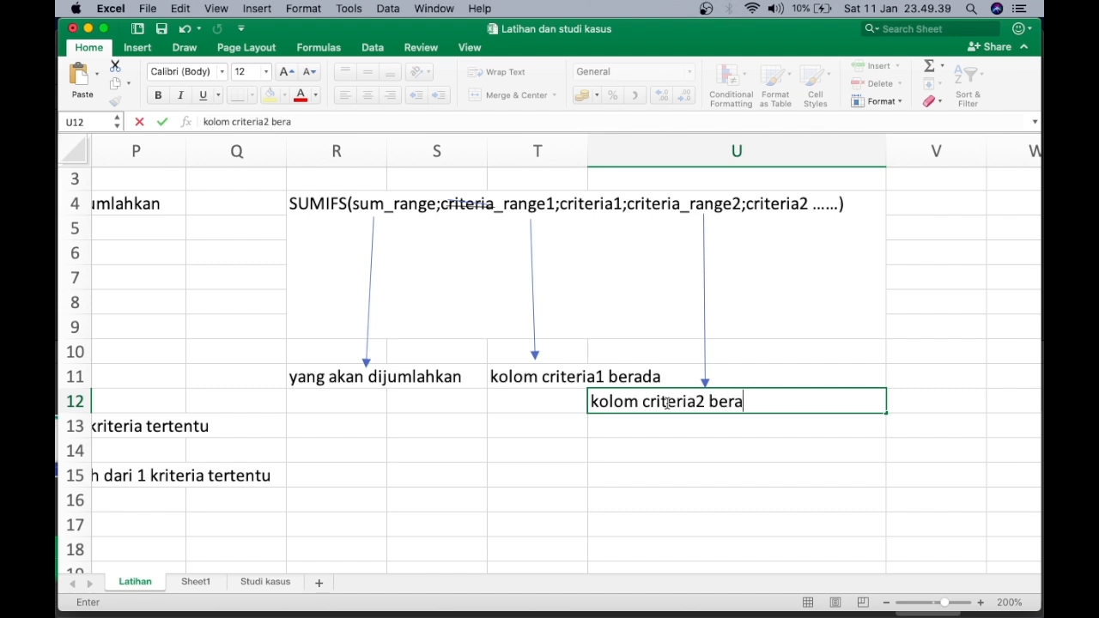
pyautogui.click(695, 441)
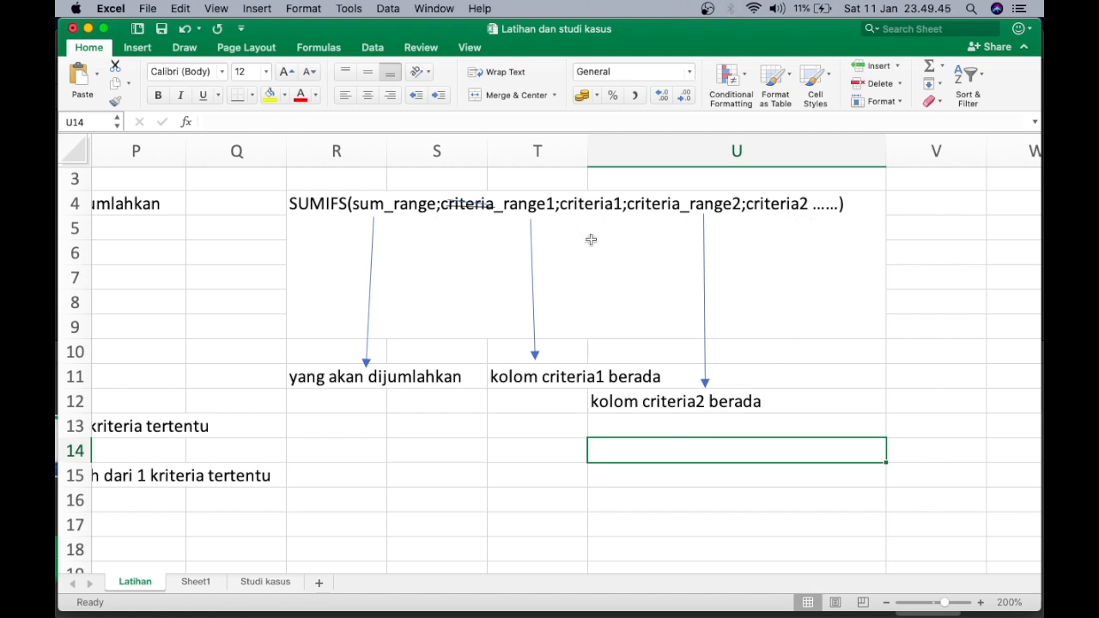
# Step: Draw an arrow about 0.95" wide and 0.2" high from criteria1 up to just below cell U2
pyautogui.scroll(2, 591, 240)
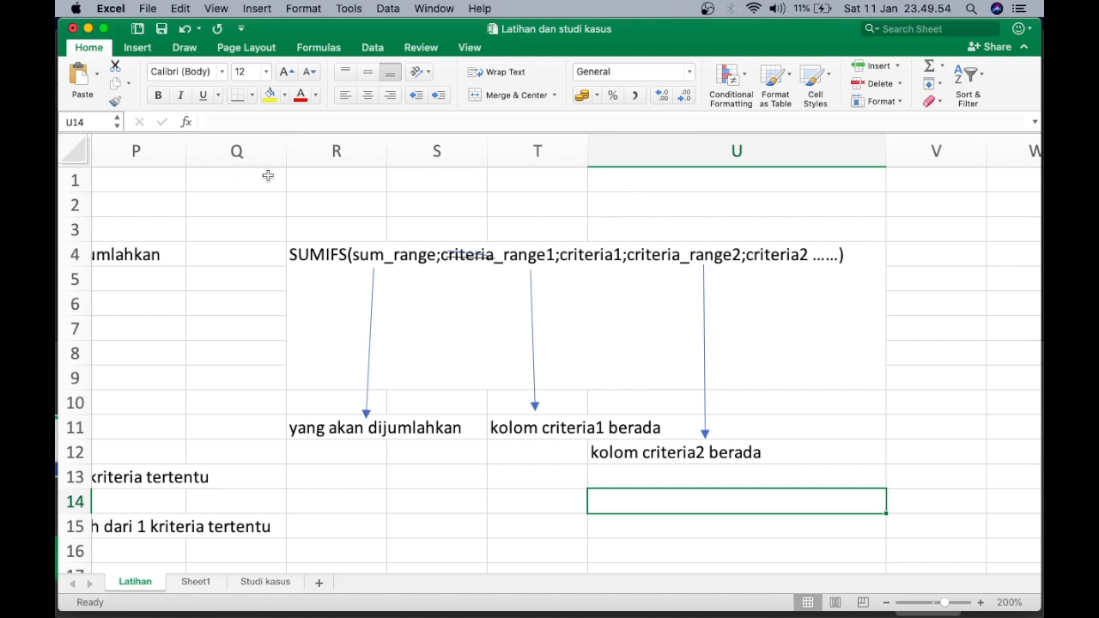
pyautogui.click(140, 49)
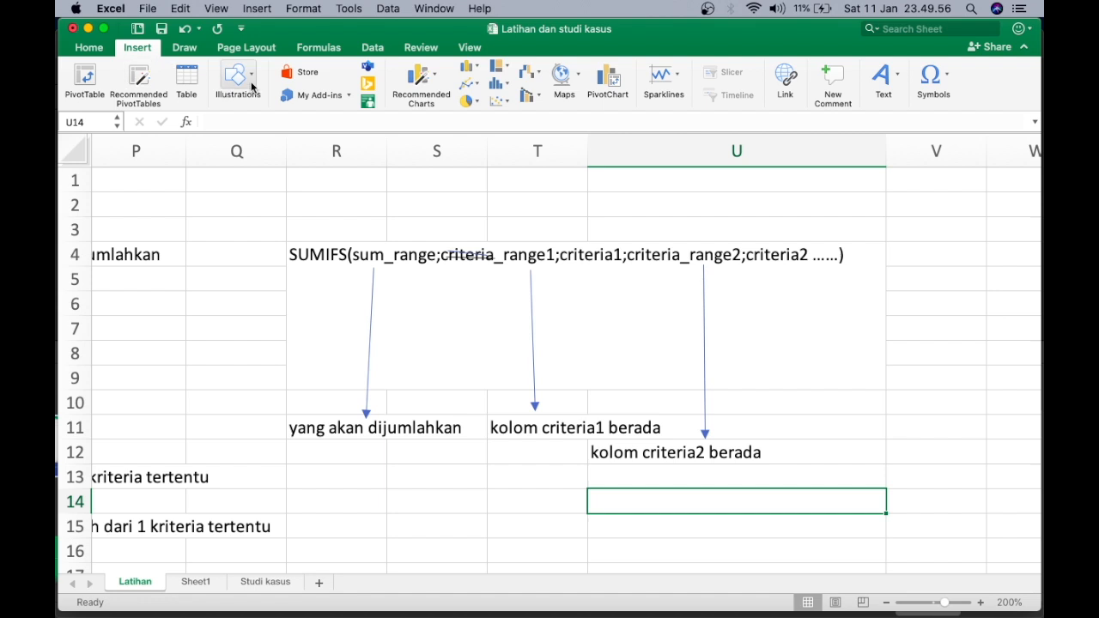
pyautogui.click(238, 81)
pyautogui.click(191, 135)
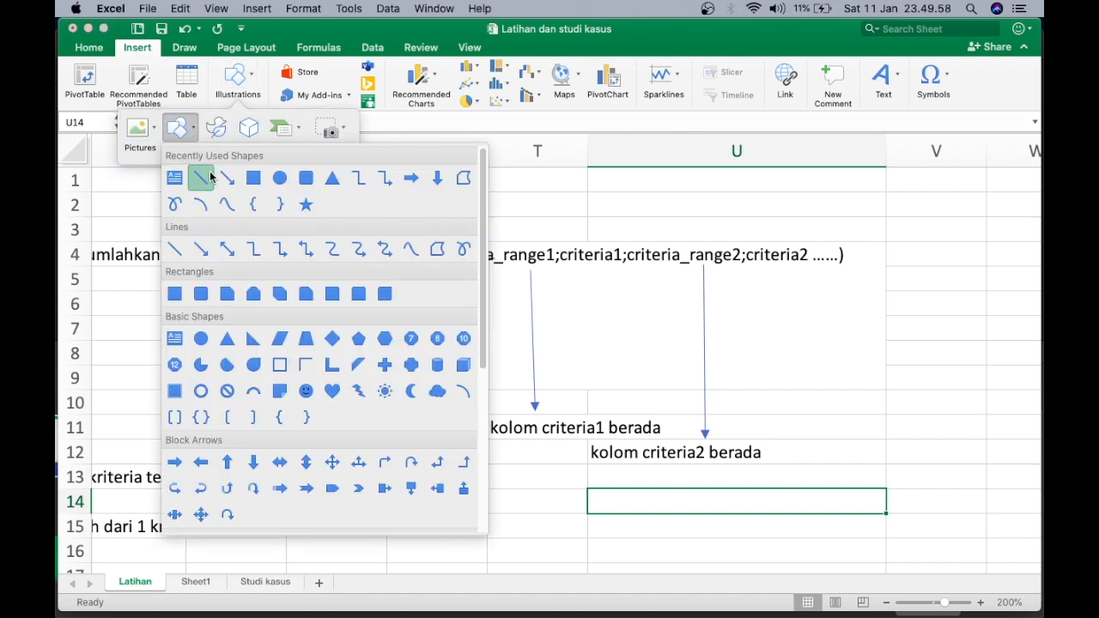
pyautogui.click(225, 180)
pyautogui.moveTo(588, 242); pyautogui.dragTo(693, 221)
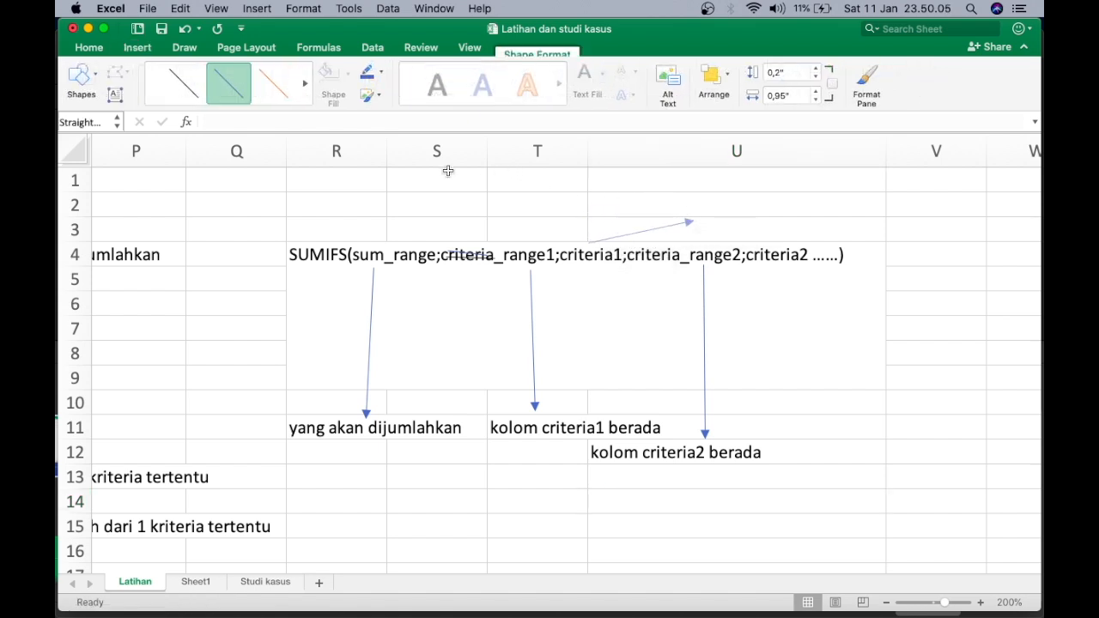
# Step: Draw an arrow about 0.74" wide and 0.25" high from criteria2 up to the tip of the criteria1 arrow
pyautogui.click(90, 86)
pyautogui.click(127, 119)
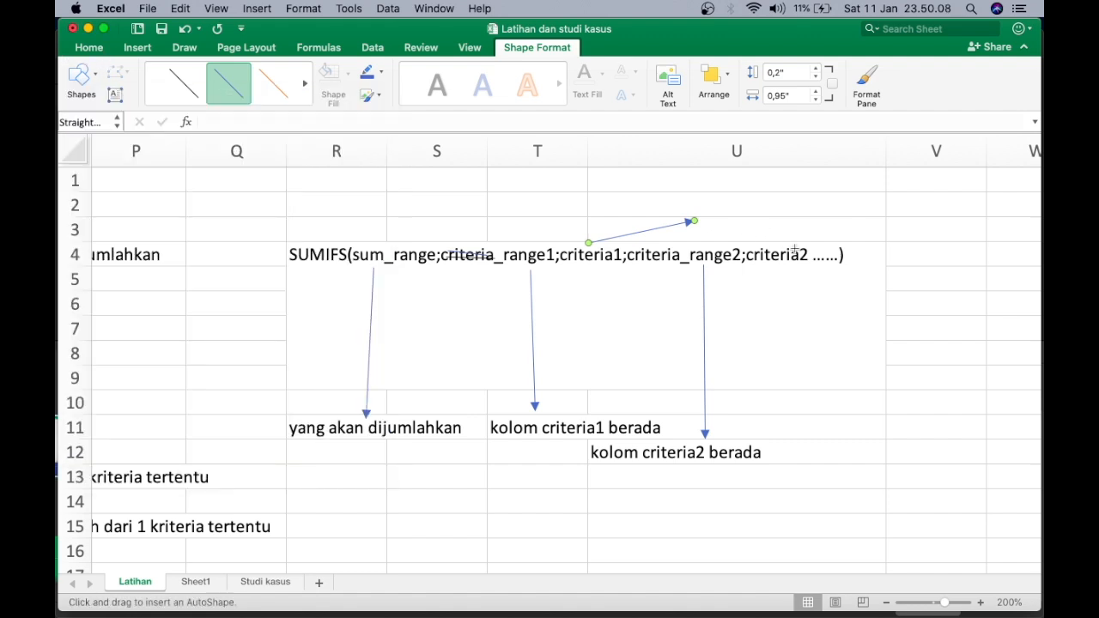
pyautogui.moveTo(783, 250); pyautogui.dragTo(700, 221)
# Step: Enter the label "kriteria" in U2 above the criteria1 and criteria2 arrows and center it in the cell
pyautogui.doubleClick(709, 201)
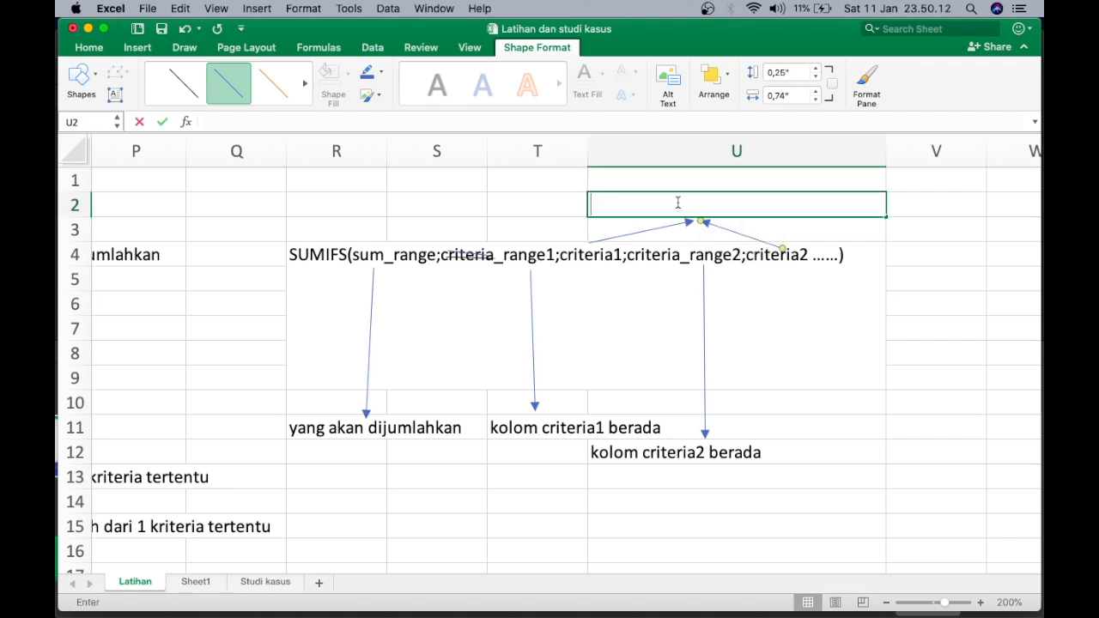
pyautogui.write('krit')
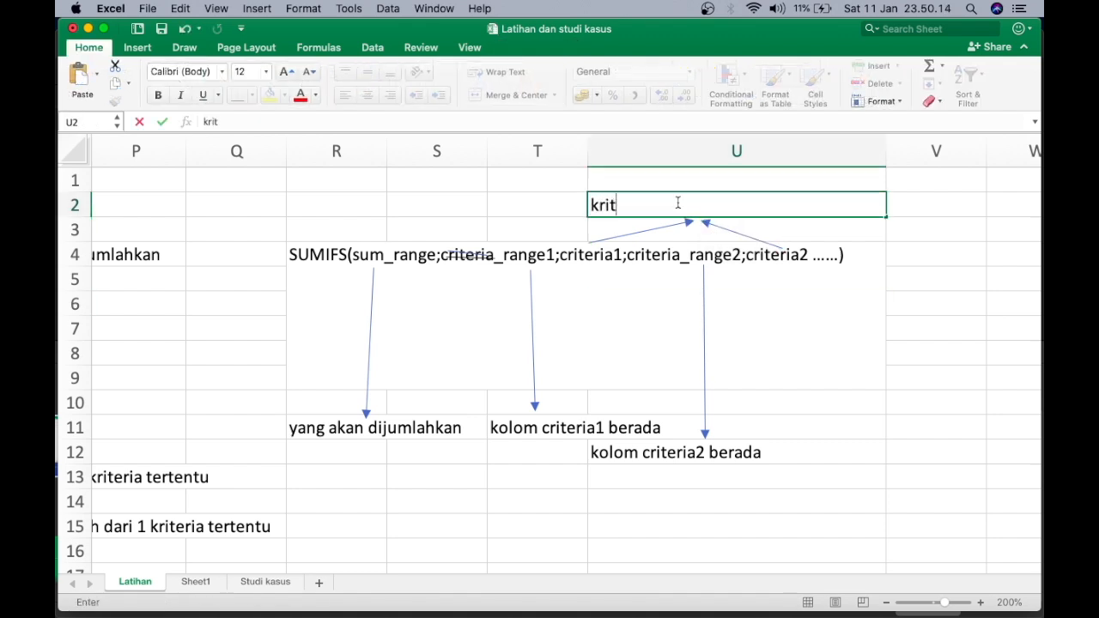
pyautogui.write('eria')
pyautogui.press('Return')
pyautogui.click(675, 205)
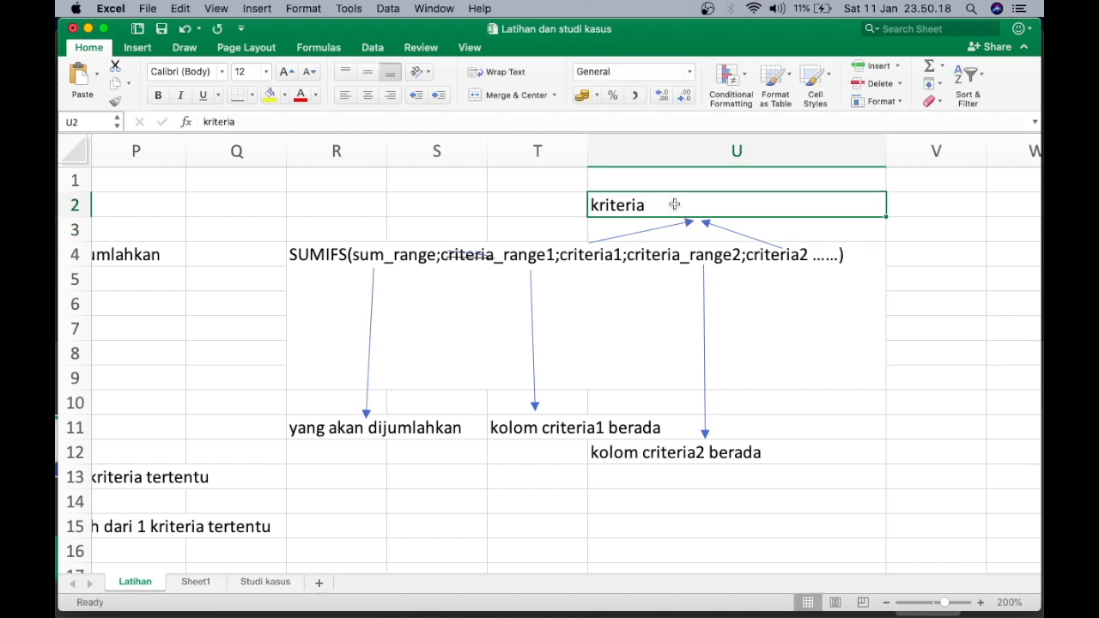
pyautogui.click(368, 94)
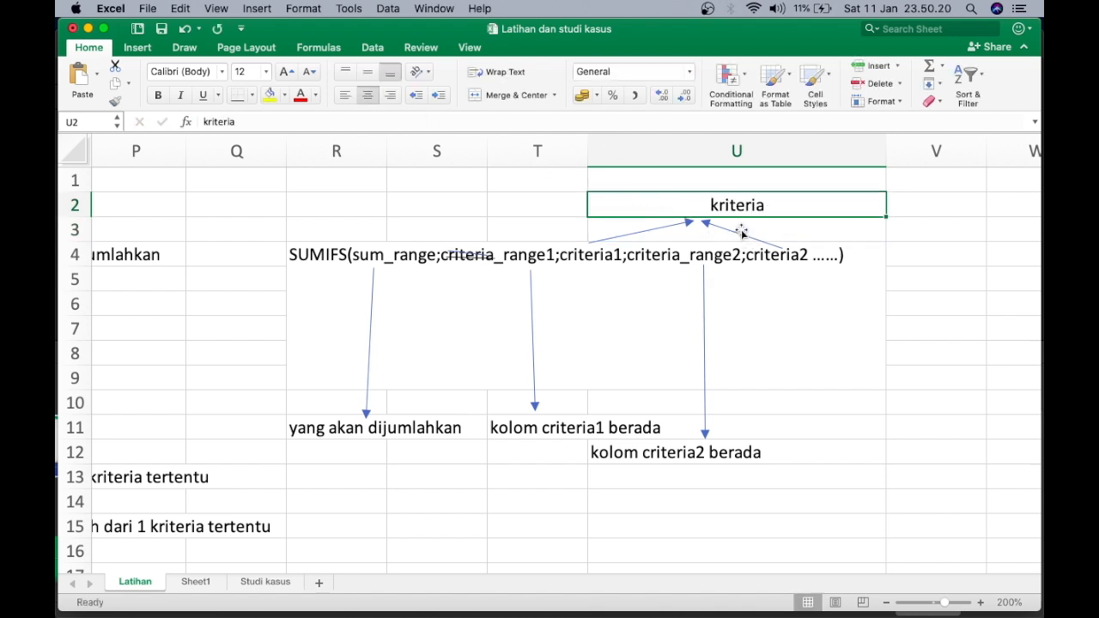
pyautogui.click(842, 316)
pyautogui.click(984, 313)
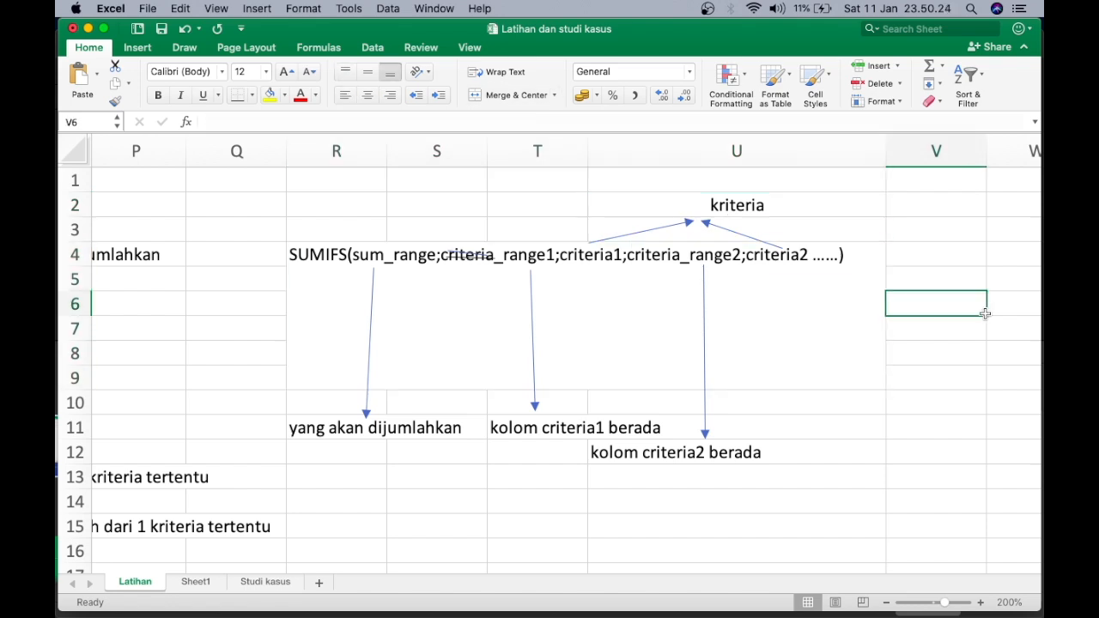
# Step: Examine the sales table's summary rows and its Penerbit Edisi and Nama Barang columns for a two-criteria exercise
pyautogui.hscroll(-10, 636, 351)
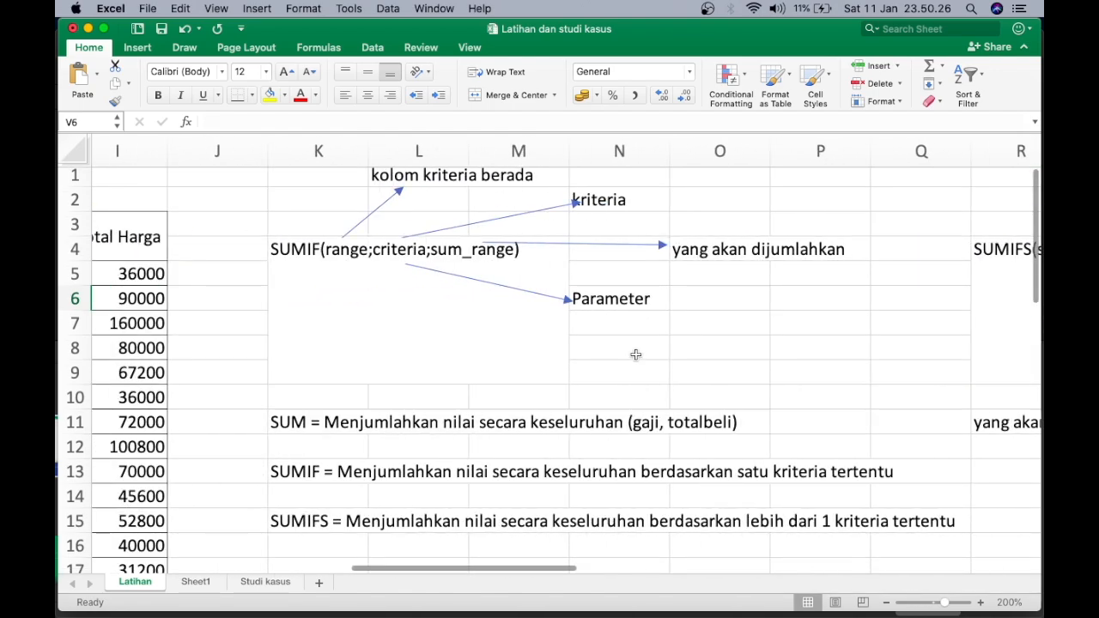
pyautogui.hscroll(-6, 635, 355)
pyautogui.scroll(-3, 635, 355)
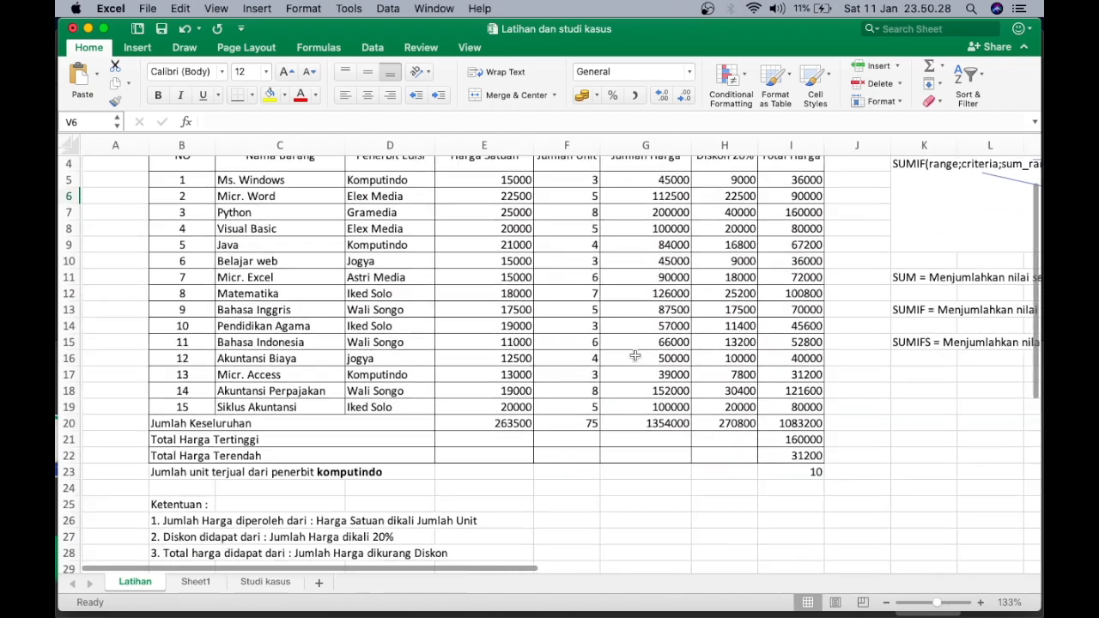
pyautogui.click(184, 455)
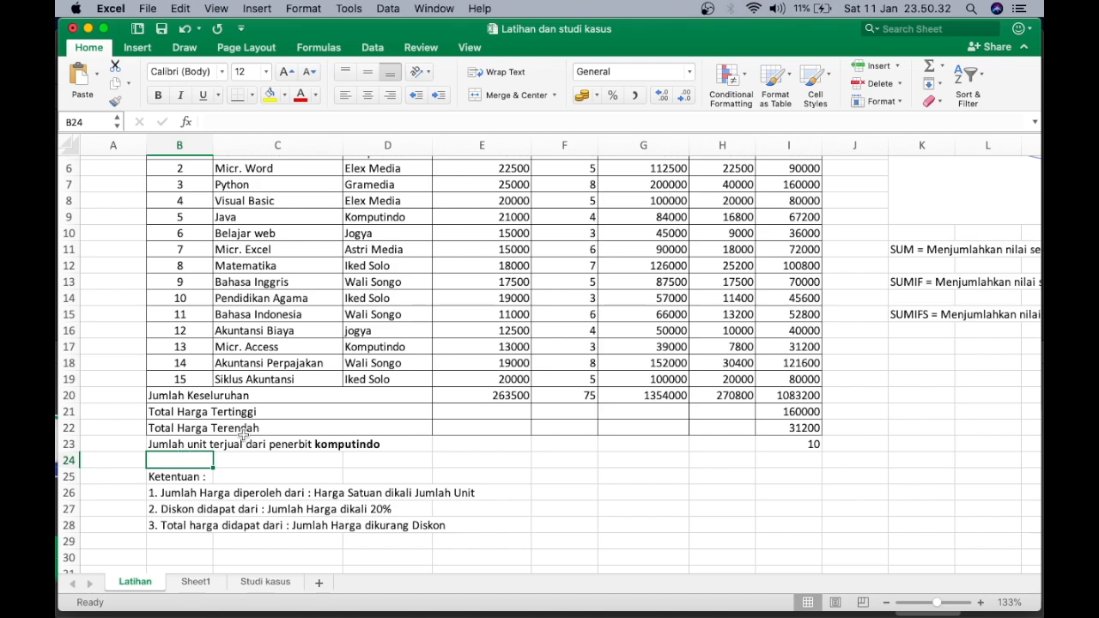
pyautogui.scroll(3, 376, 359)
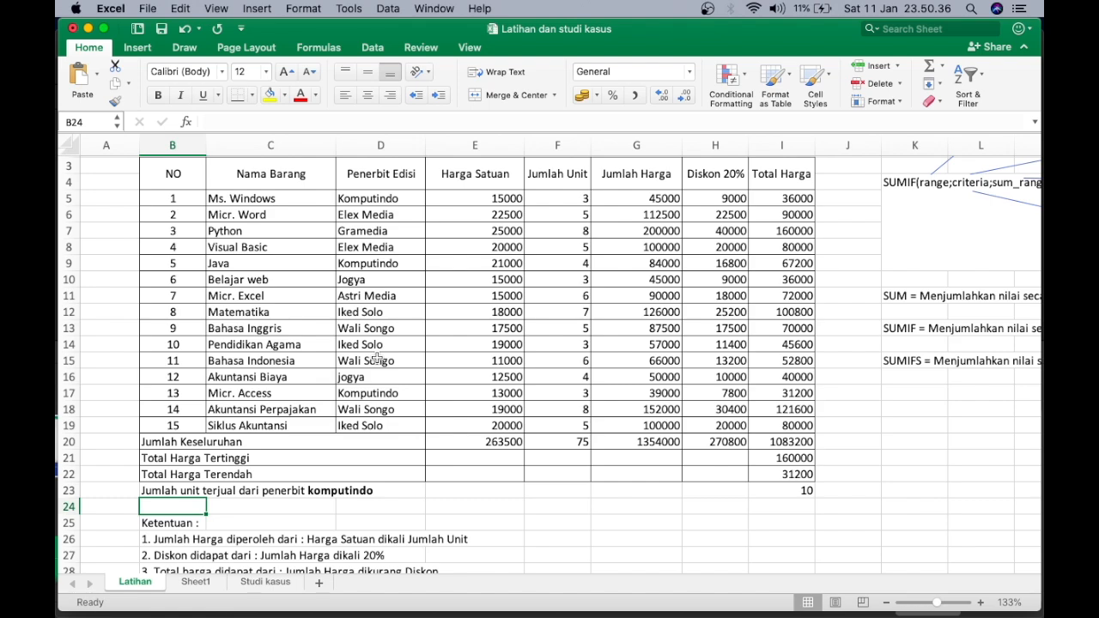
pyautogui.scroll(1, 376, 359)
pyautogui.scroll(1, 376, 360)
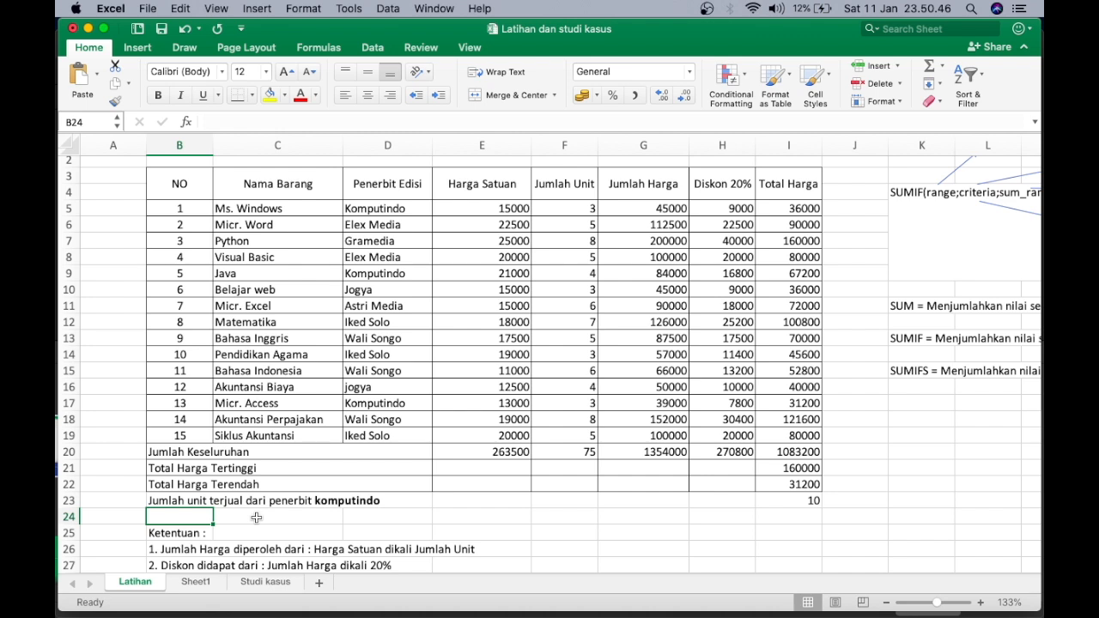
pyautogui.click(399, 211)
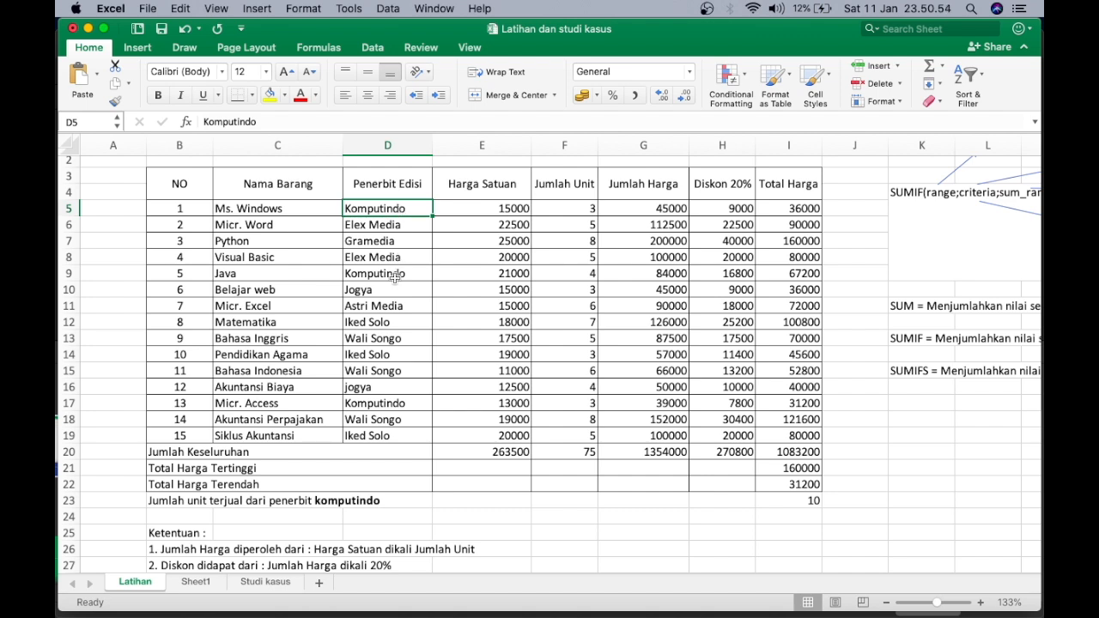
pyautogui.click(286, 213)
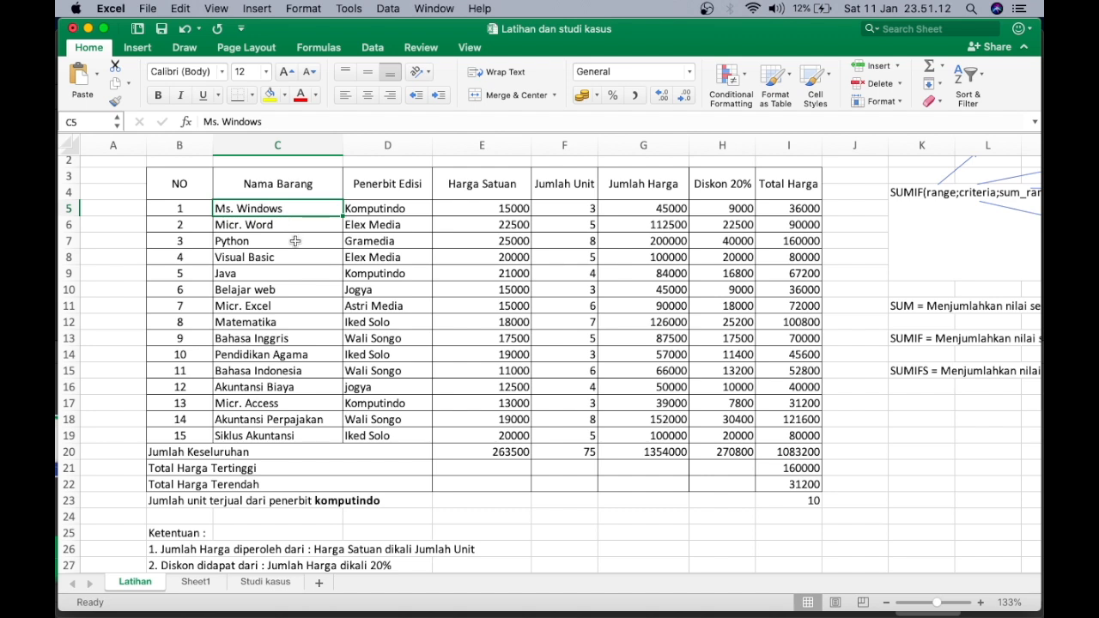
# Step: Change the item name in C6 to "Ms. Word"
pyautogui.click(236, 228)
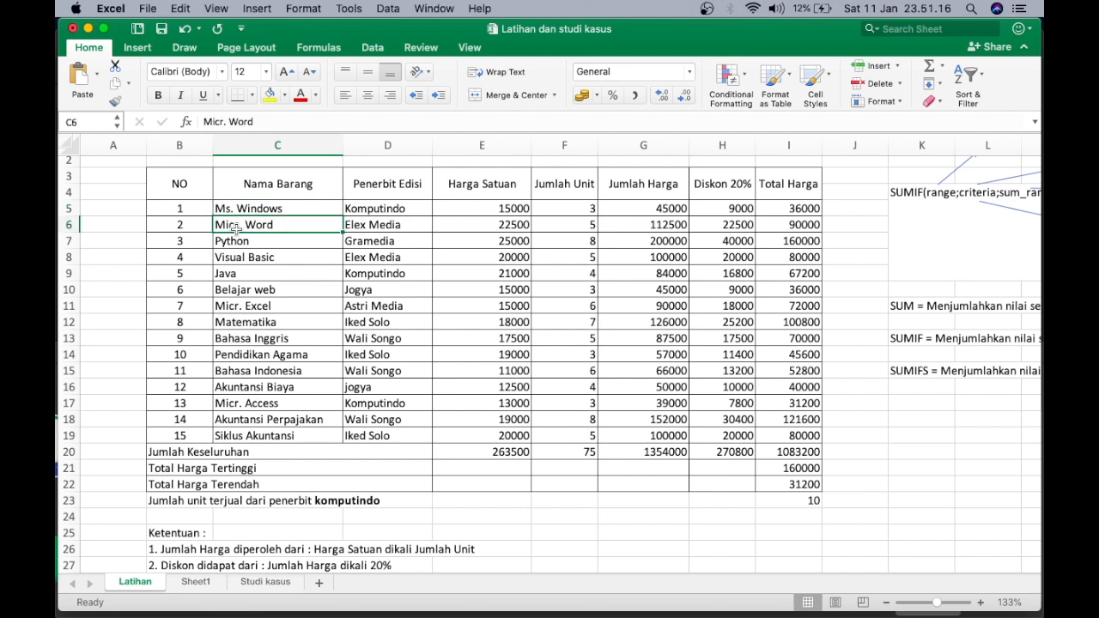
pyautogui.doubleClick(236, 225)
pyautogui.press('BackSpace')
pyautogui.press('BackSpace')
pyautogui.press('BackSpace')
pyautogui.write('s')
# Step: Shorten the item name in C5 to "Windows" by removing its "Ms." prefix
pyautogui.doubleClick(230, 208)
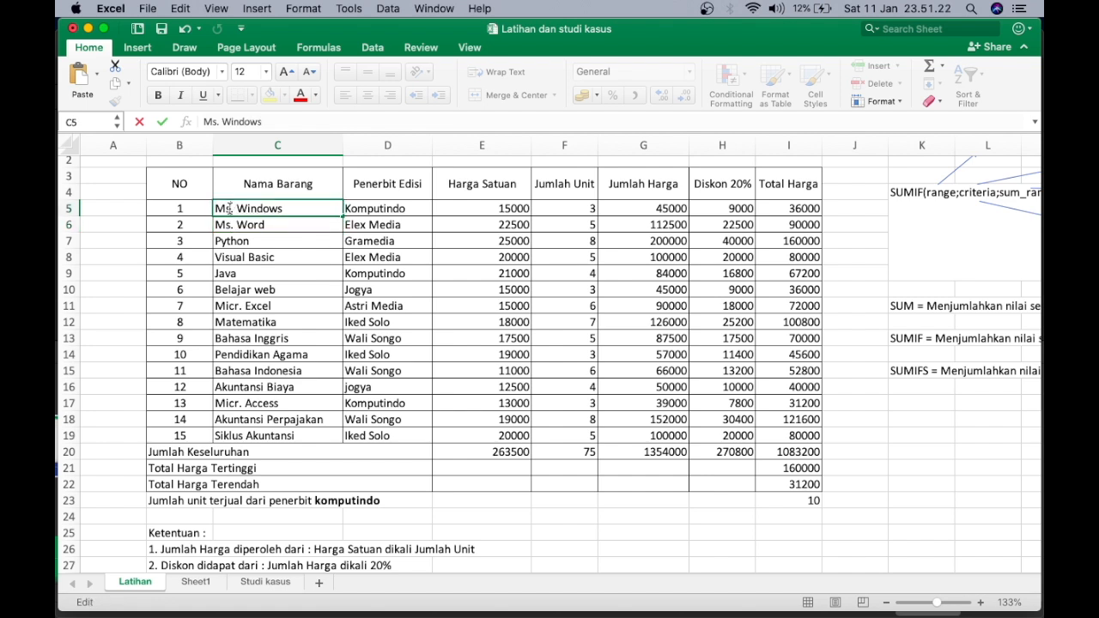
pyautogui.press('BackSpace')
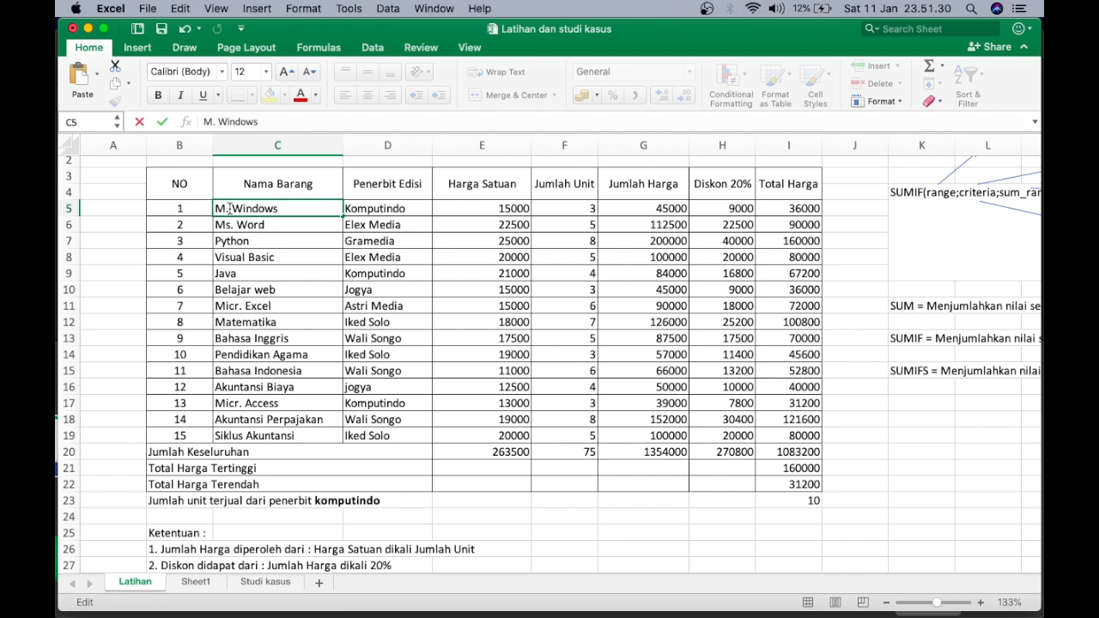
pyautogui.press('BackSpace')
pyautogui.press('BackSpace')
pyautogui.press('BackSpace')
pyautogui.press('Return')
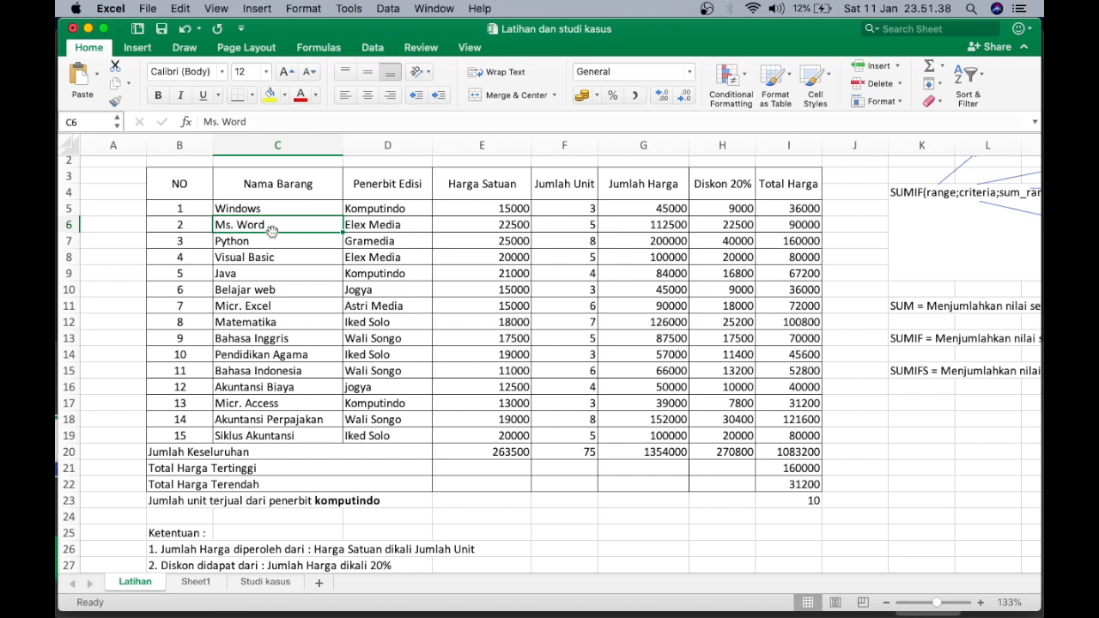
pyautogui.click(266, 208)
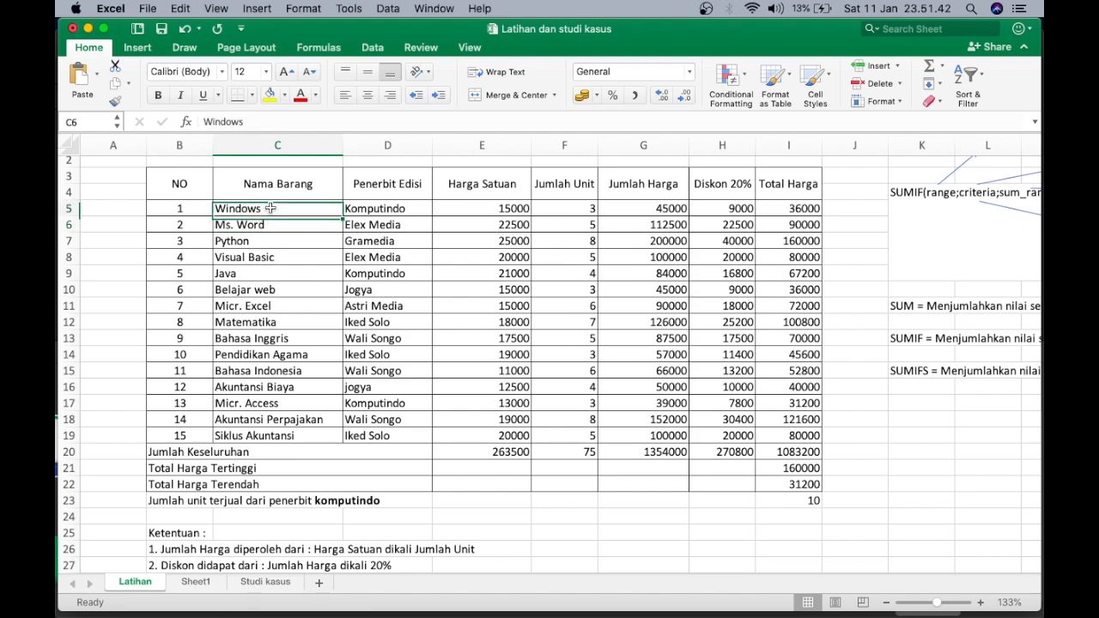
# Step: Replace the item name in C9, the second Komputindo row, with "Windows"
pyautogui.scroll(-1, 342, 269)
pyautogui.scroll(1, 343, 270)
pyautogui.hscroll(1, 342, 270)
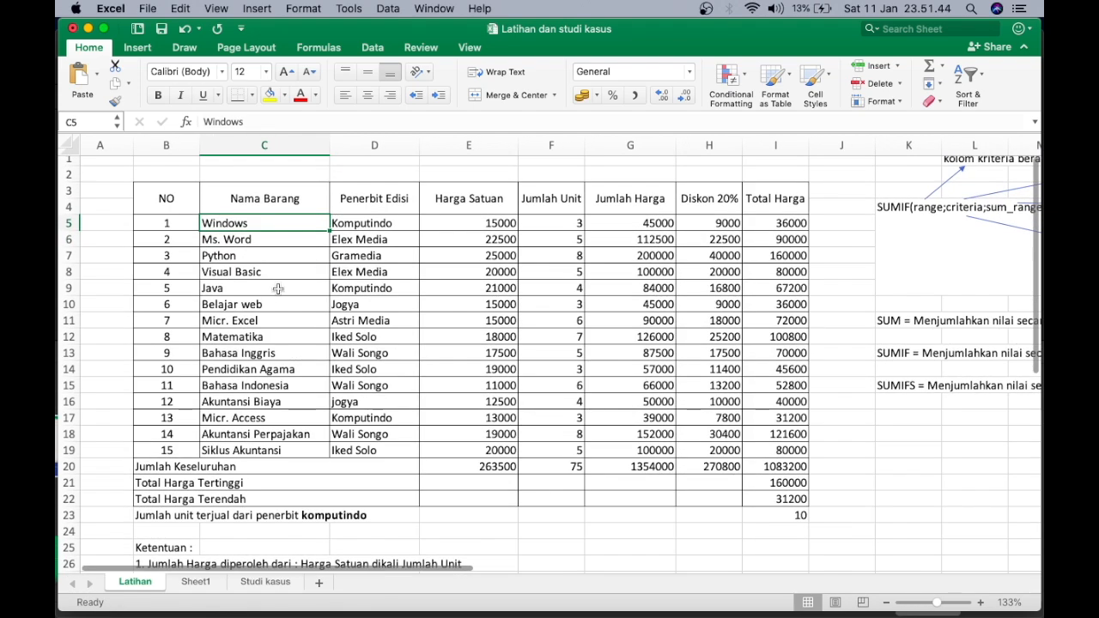
pyautogui.click(334, 223)
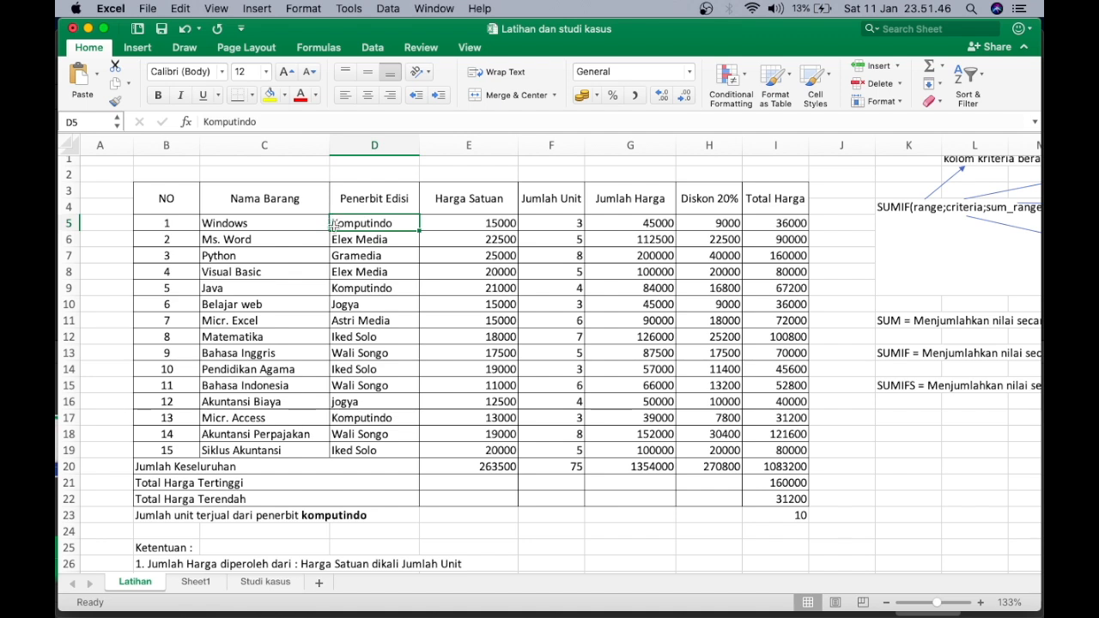
pyautogui.click(350, 288)
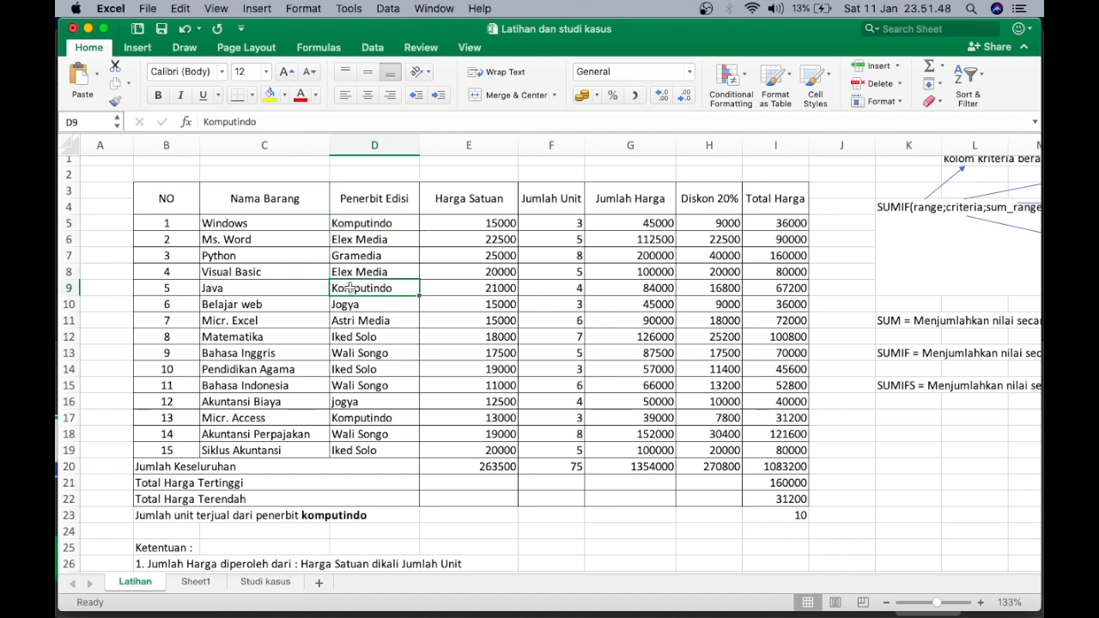
pyautogui.click(244, 289)
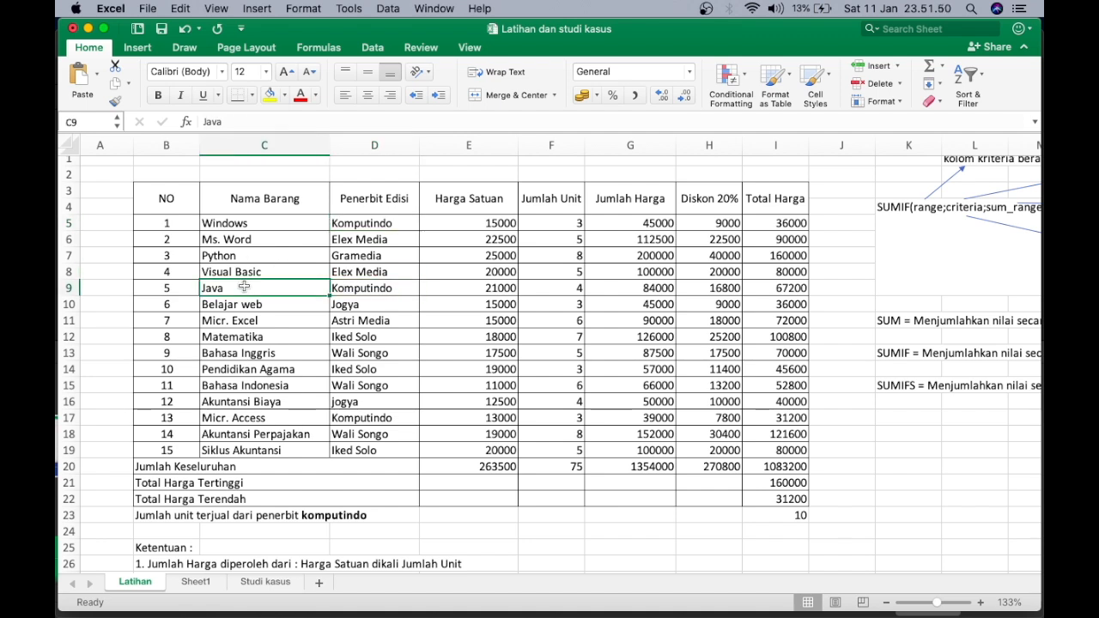
pyautogui.press('BackSpace')
pyautogui.write('windows')
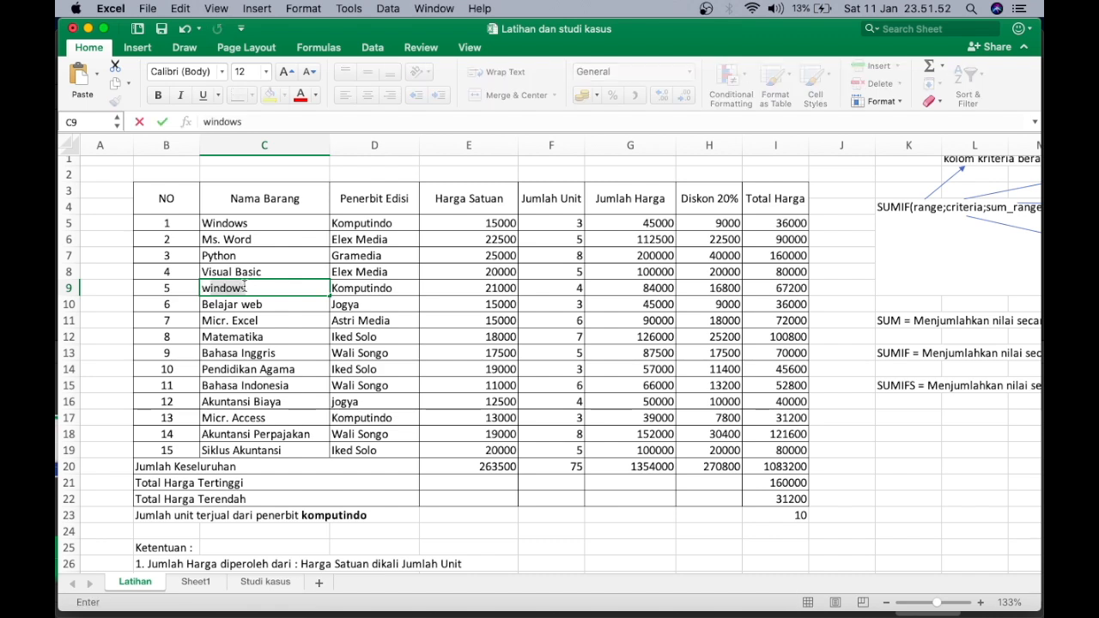
pyautogui.press('Return')
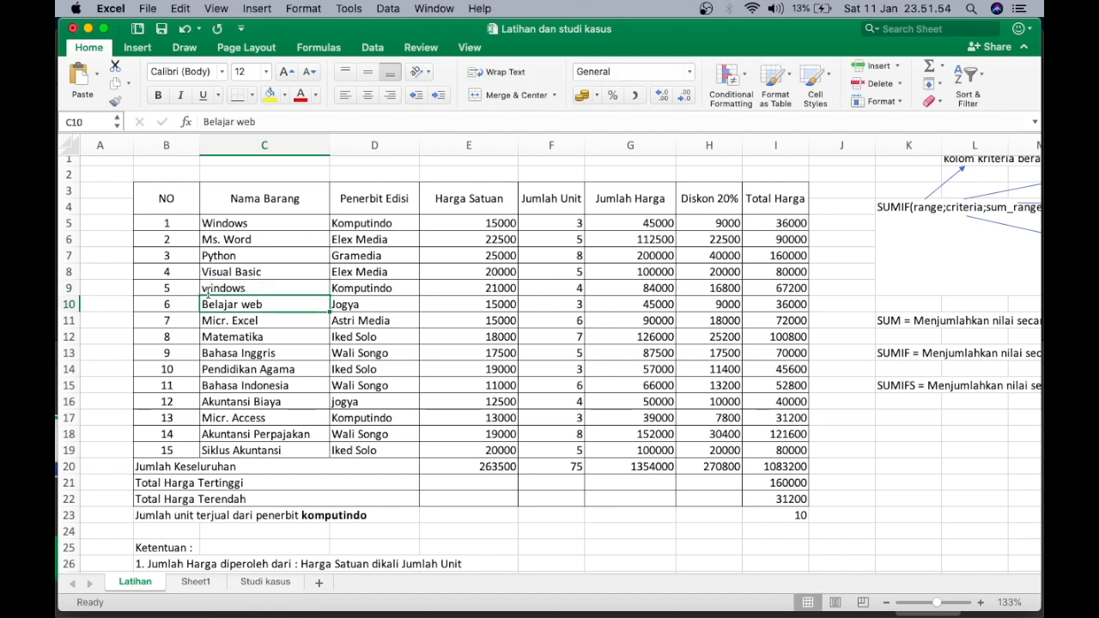
pyautogui.doubleClick(209, 288)
pyautogui.press('BackSpace')
pyautogui.write('W')
pyautogui.click(274, 320)
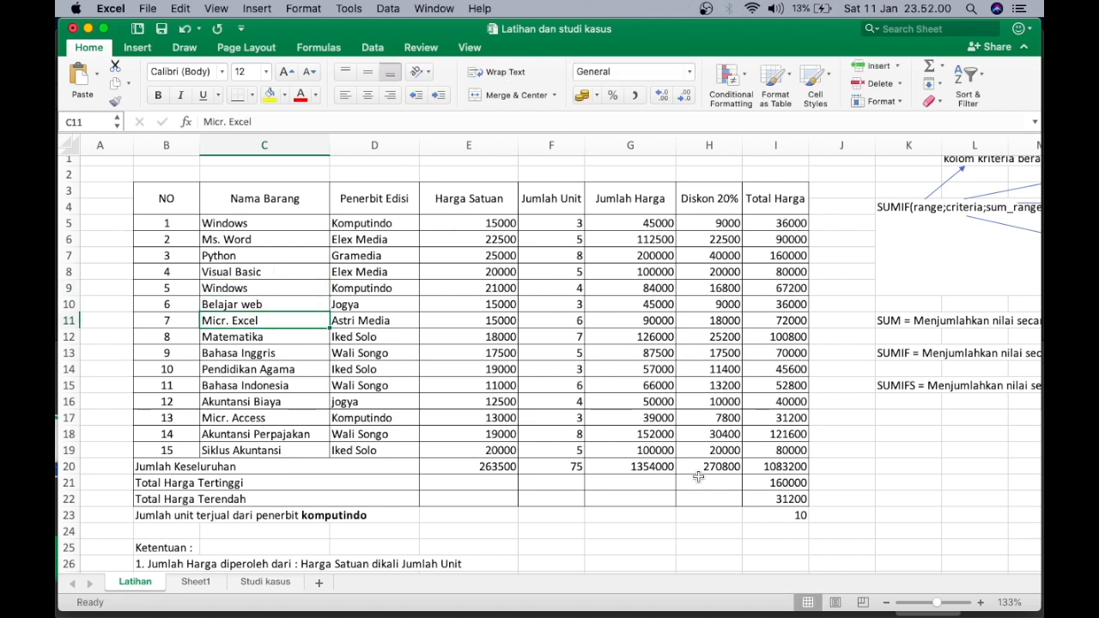
# Step: Fill B24 with the suggested entry "Jumlah unit terjual dari penerbit komputindo"
pyautogui.scroll(-2, 527, 427)
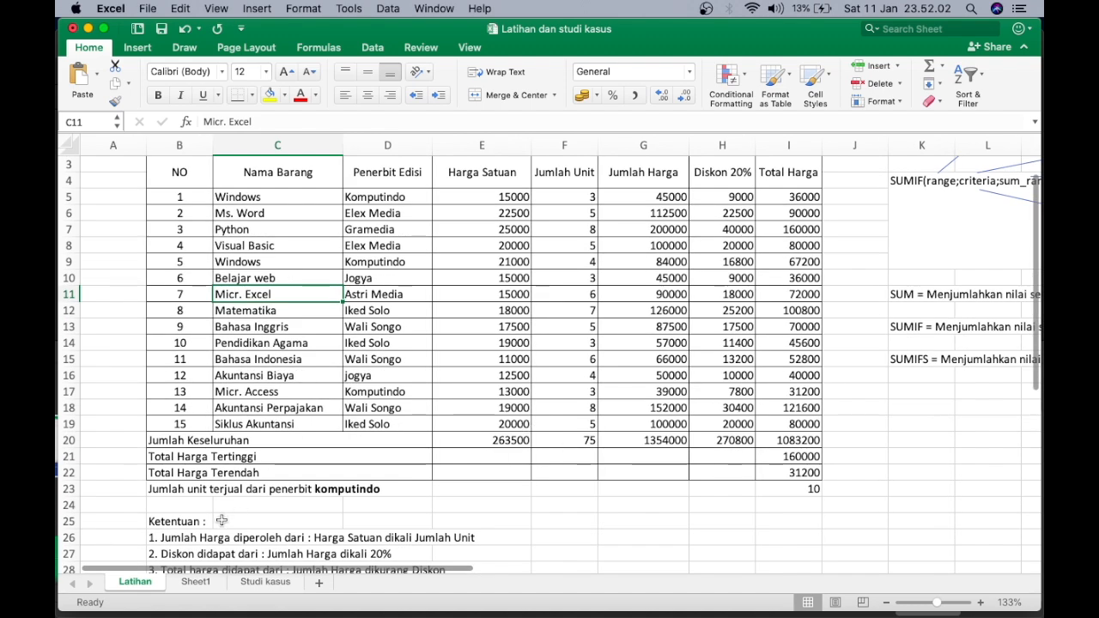
pyautogui.click(181, 506)
pyautogui.write('juml')
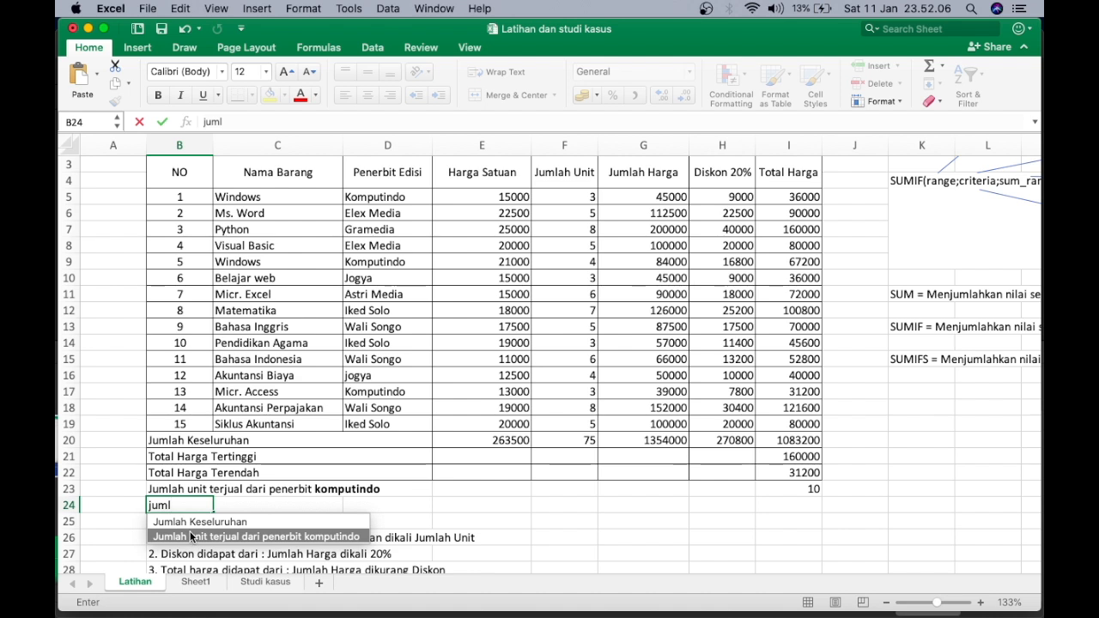
pyautogui.press('Return')
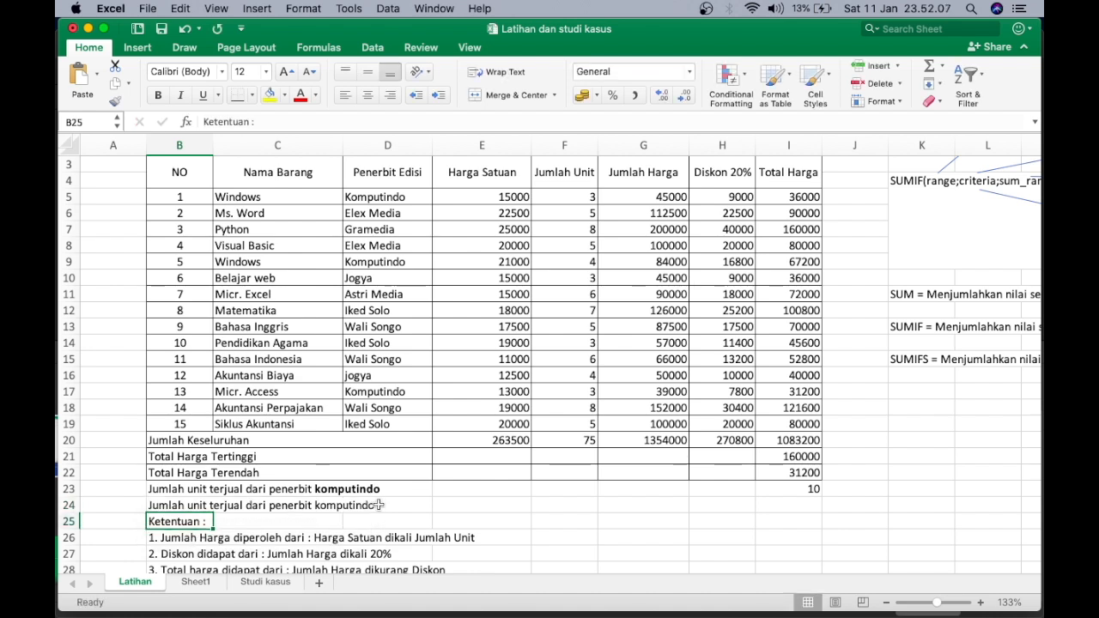
# Step: Edit the label in B24 to read "Jumlah unit terjual dari buku windows oleh penerbit komputindo"
pyautogui.doubleClick(187, 506)
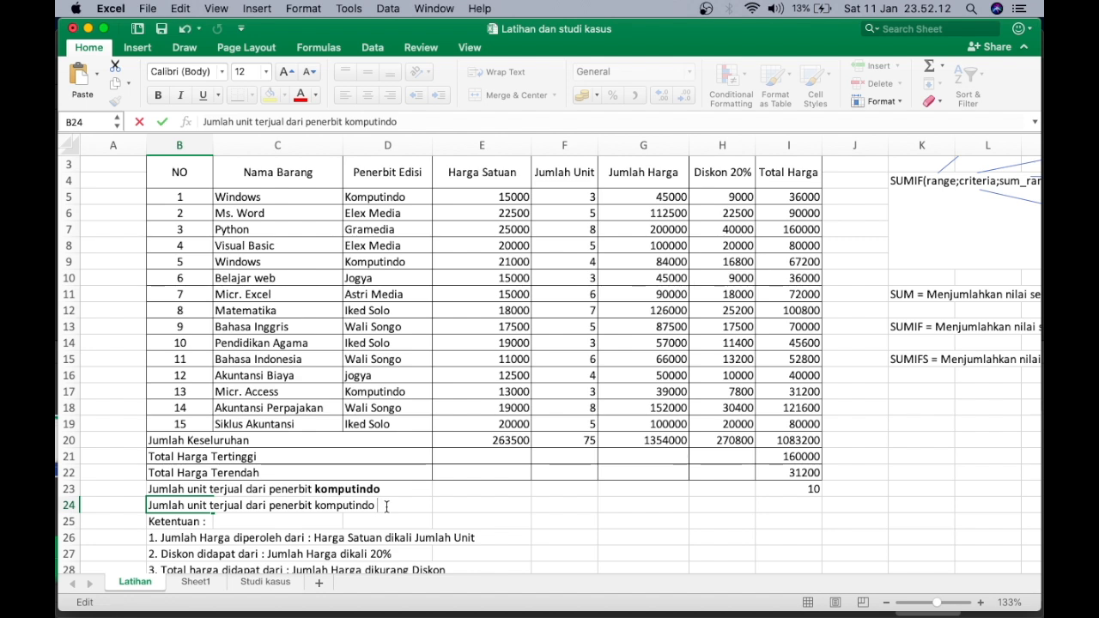
pyautogui.write('yang')
pyautogui.press('BackSpace')
pyautogui.press('BackSpace')
pyautogui.press('BackSpace')
pyautogui.click(265, 505)
pyautogui.write('b')
pyautogui.write('u  ')
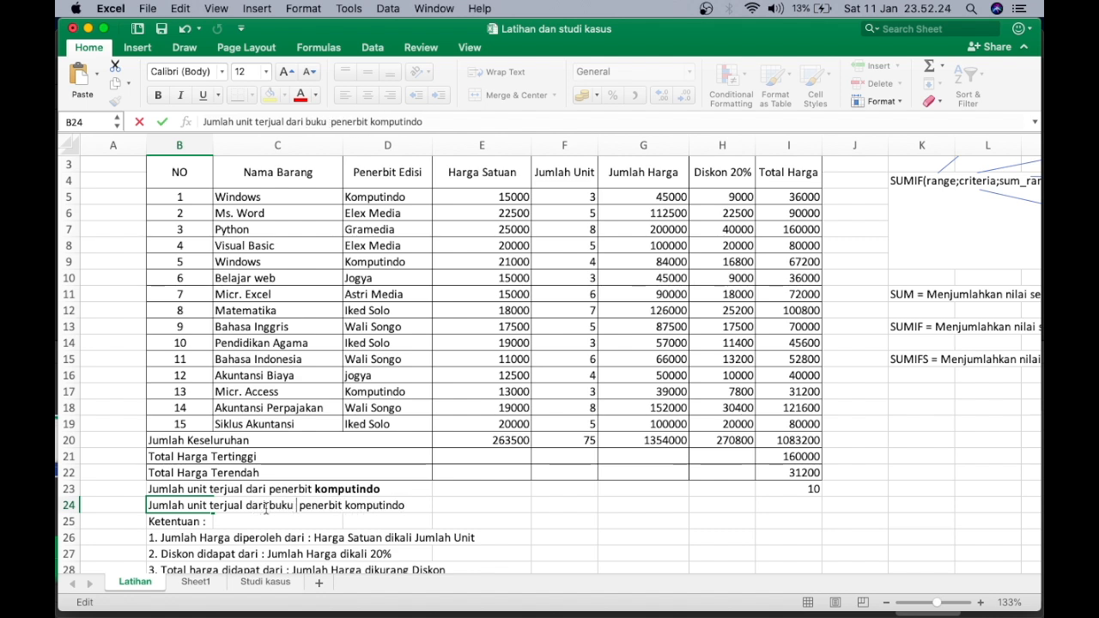
pyautogui.write('window')
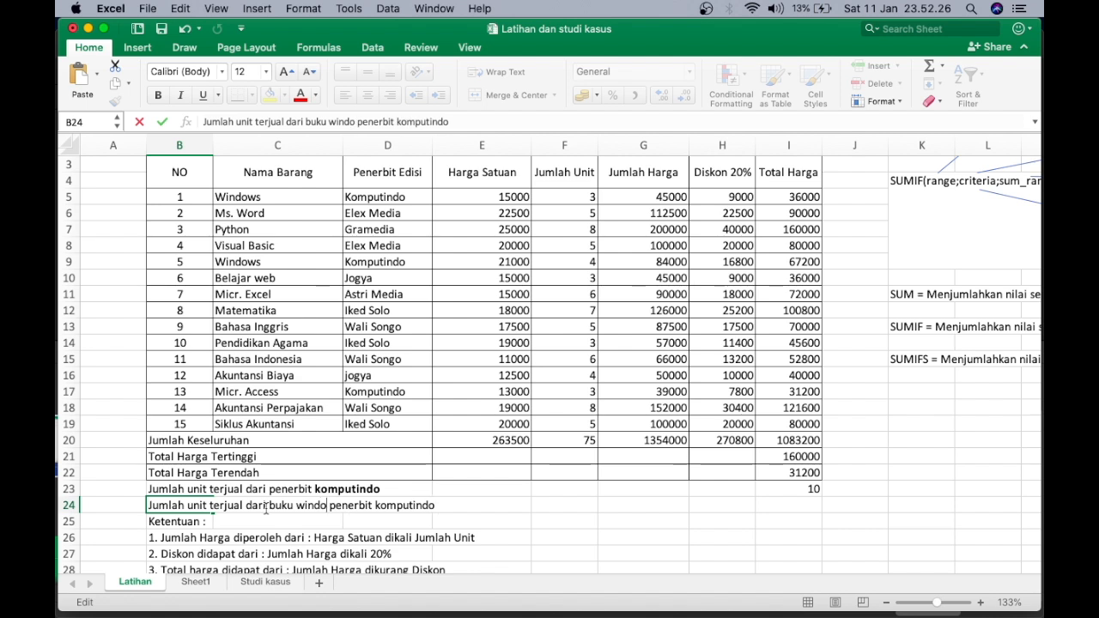
pyautogui.write('s ')
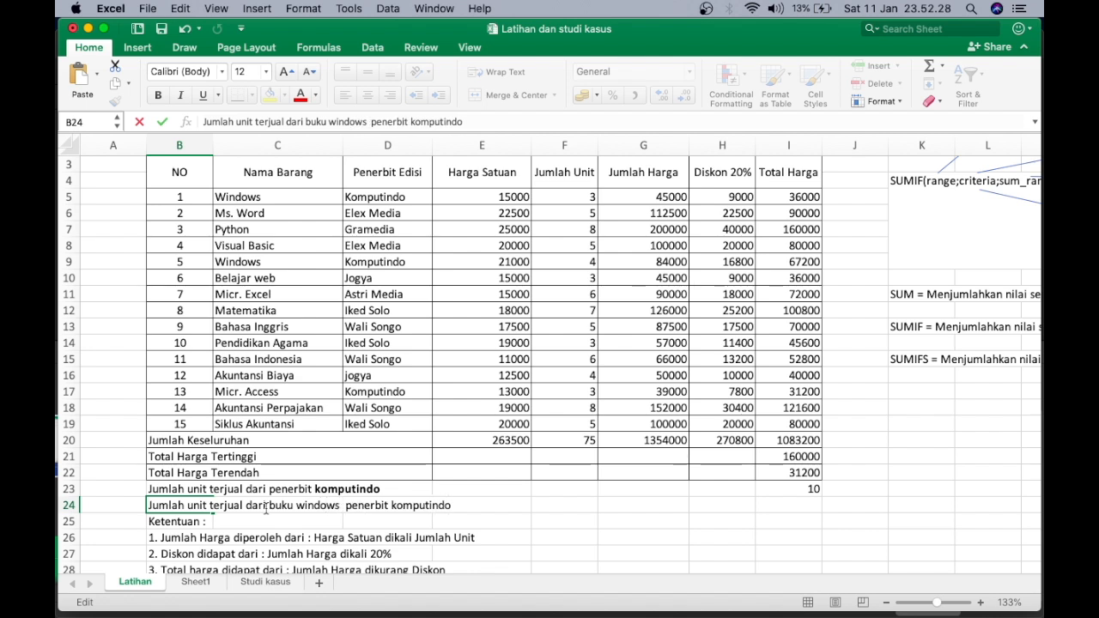
pyautogui.write('d')
pyautogui.write('i')
pyautogui.press('BackSpace')
pyautogui.press('BackSpace')
pyautogui.write('oleh')
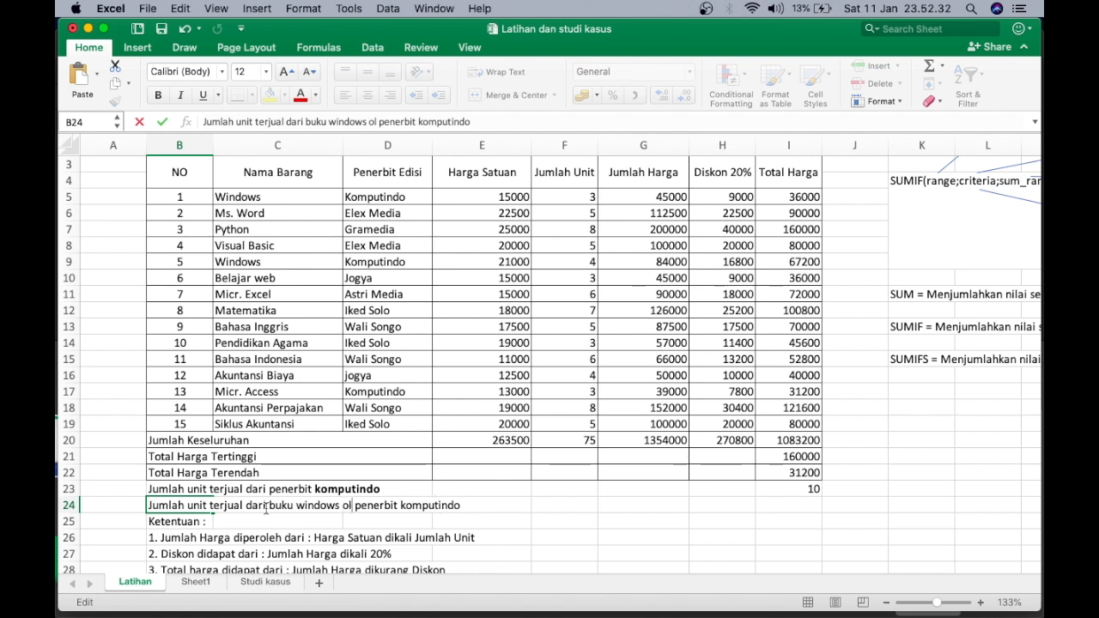
pyautogui.click(544, 525)
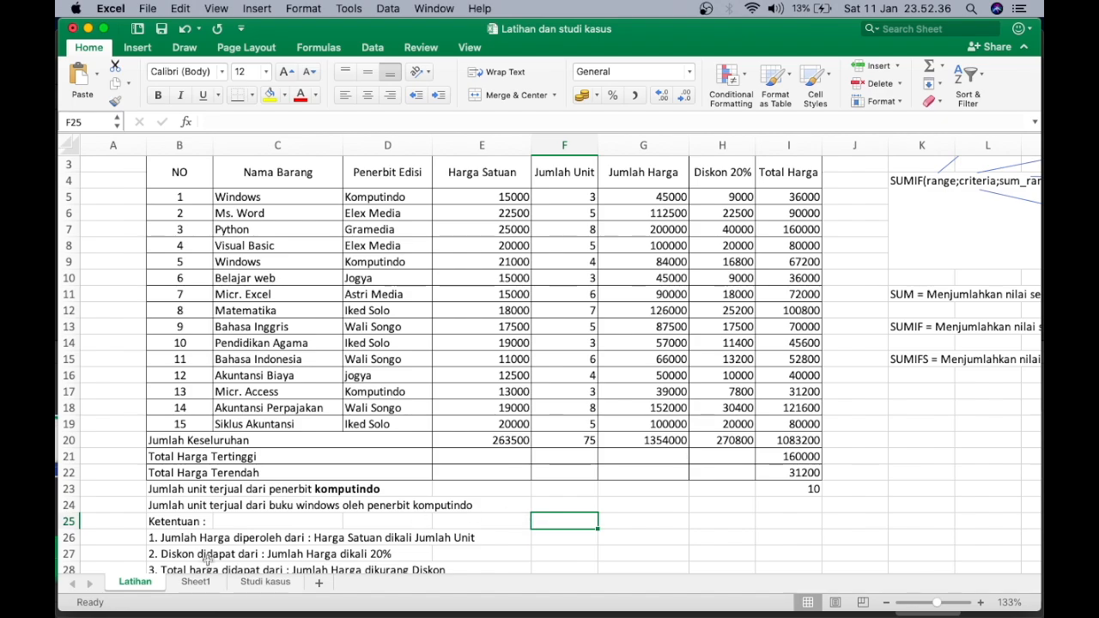
pyautogui.scroll(10, 180, 513)
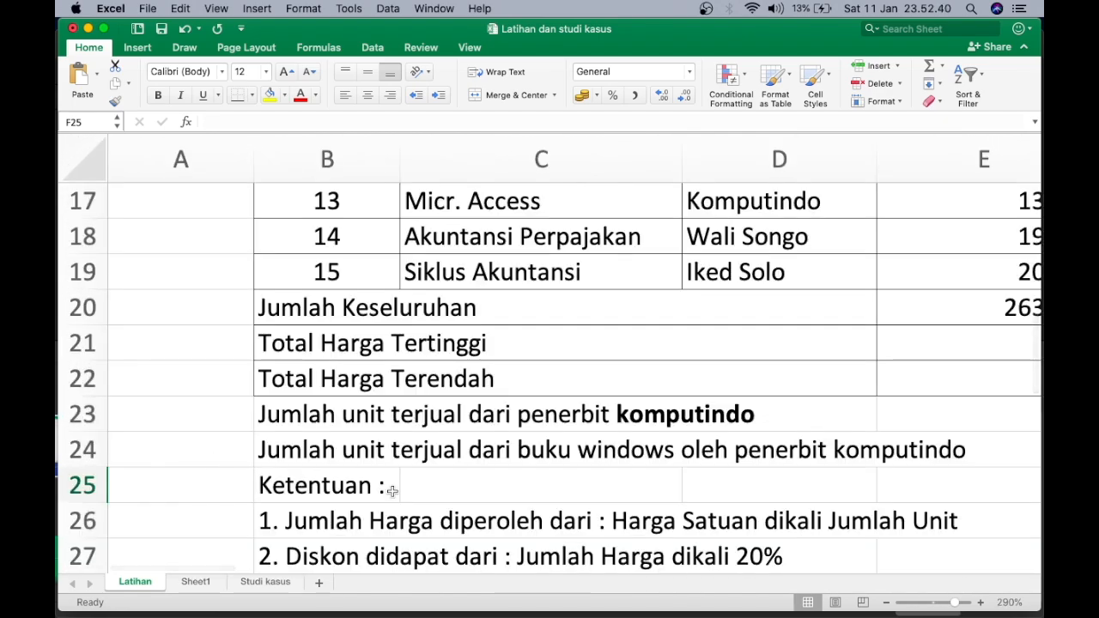
pyautogui.hscroll(3, 386, 481)
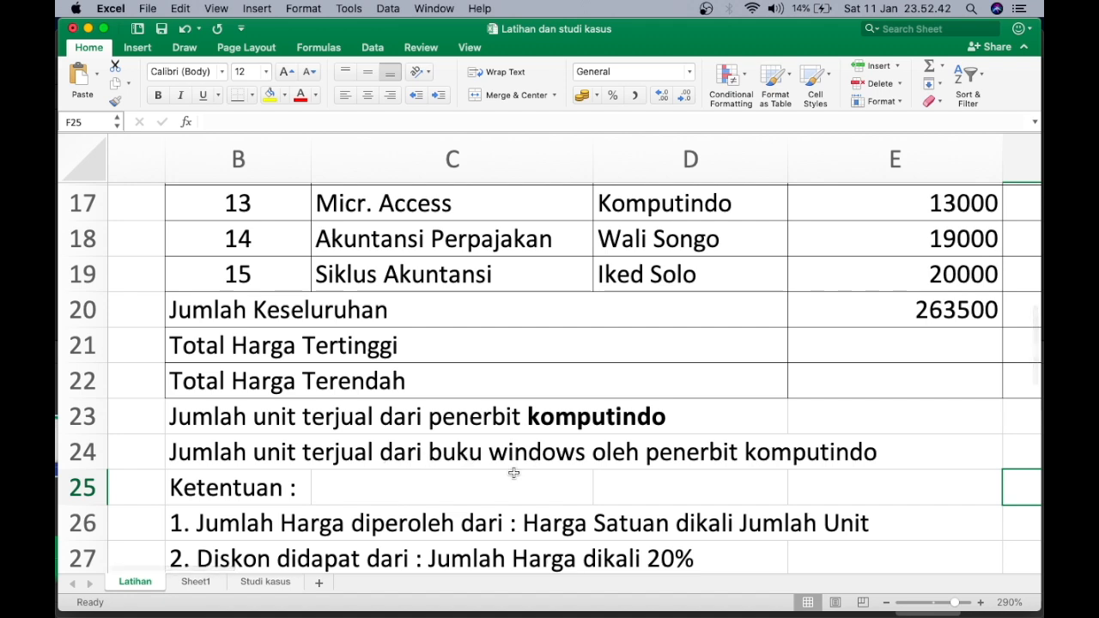
# Step: Review the two-criteria question in B24 and the SUMIFS syntax diagram to identify which arguments the formula needs
pyautogui.hscroll(2, 543, 461)
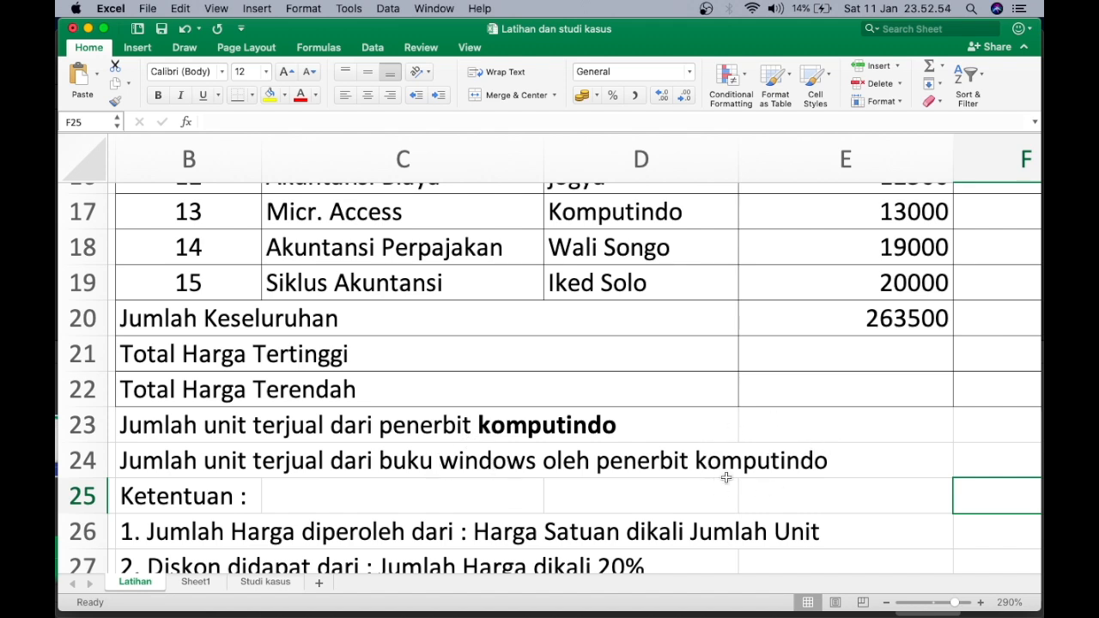
pyautogui.scroll(-5, 654, 487)
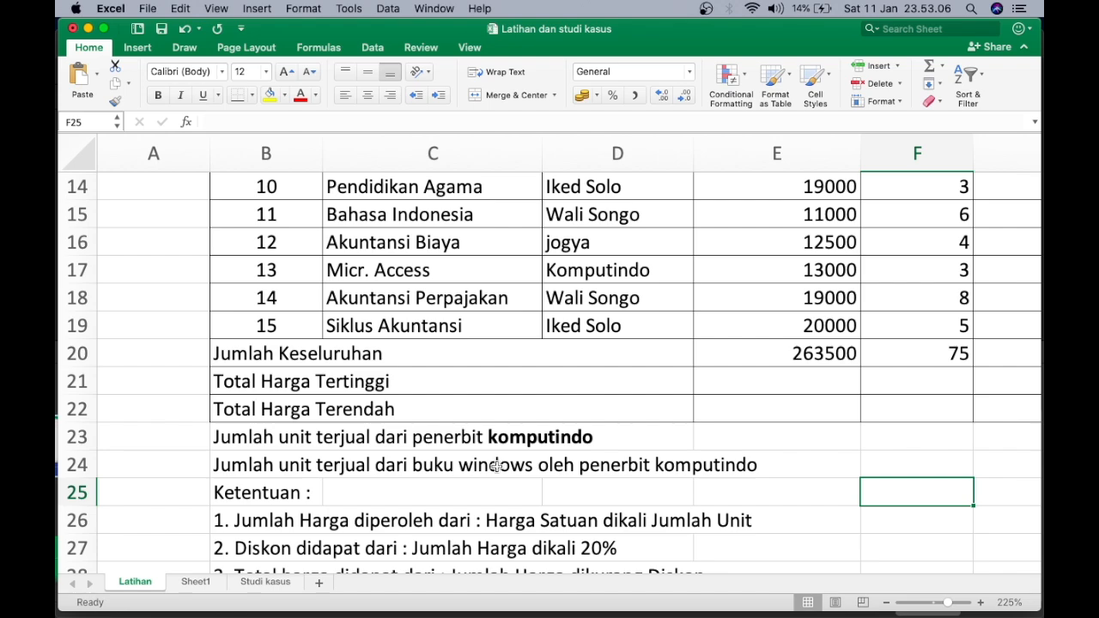
pyautogui.scroll(1, 702, 475)
pyautogui.scroll(-2, 701, 476)
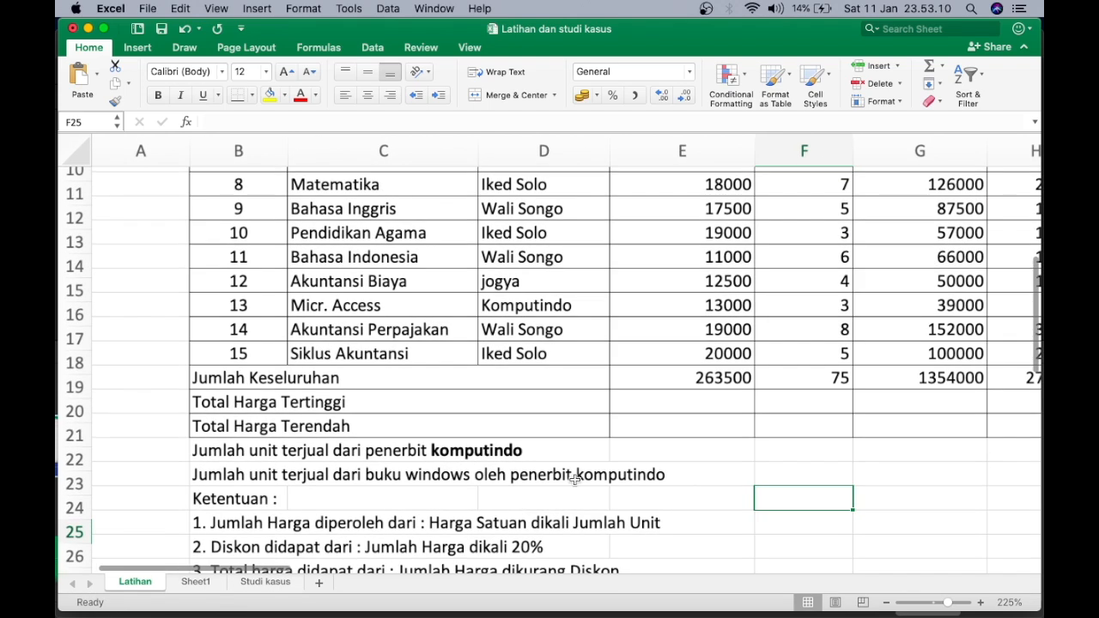
pyautogui.scroll(-1, 639, 477)
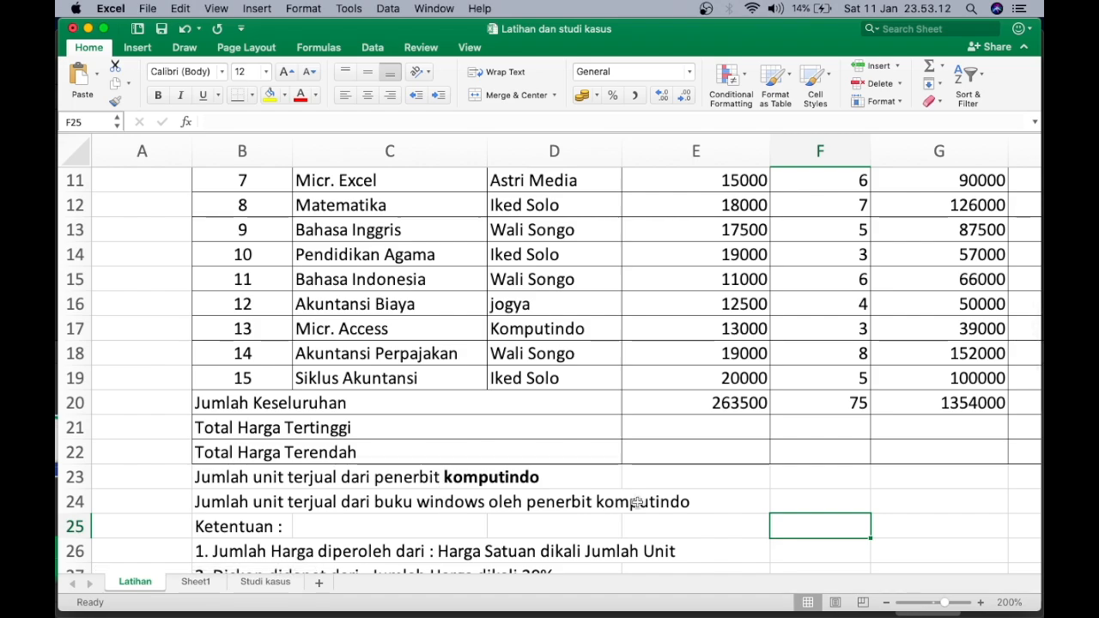
pyautogui.hscroll(5, 647, 501)
pyautogui.scroll(3, 647, 501)
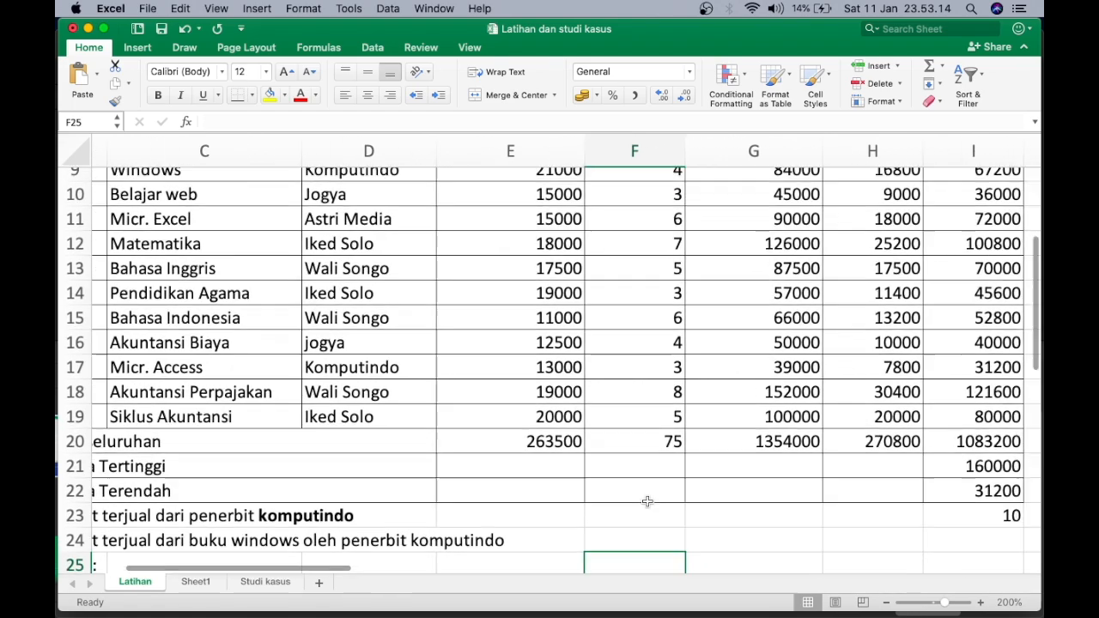
pyautogui.scroll(6, 648, 501)
pyautogui.hscroll(1, 648, 501)
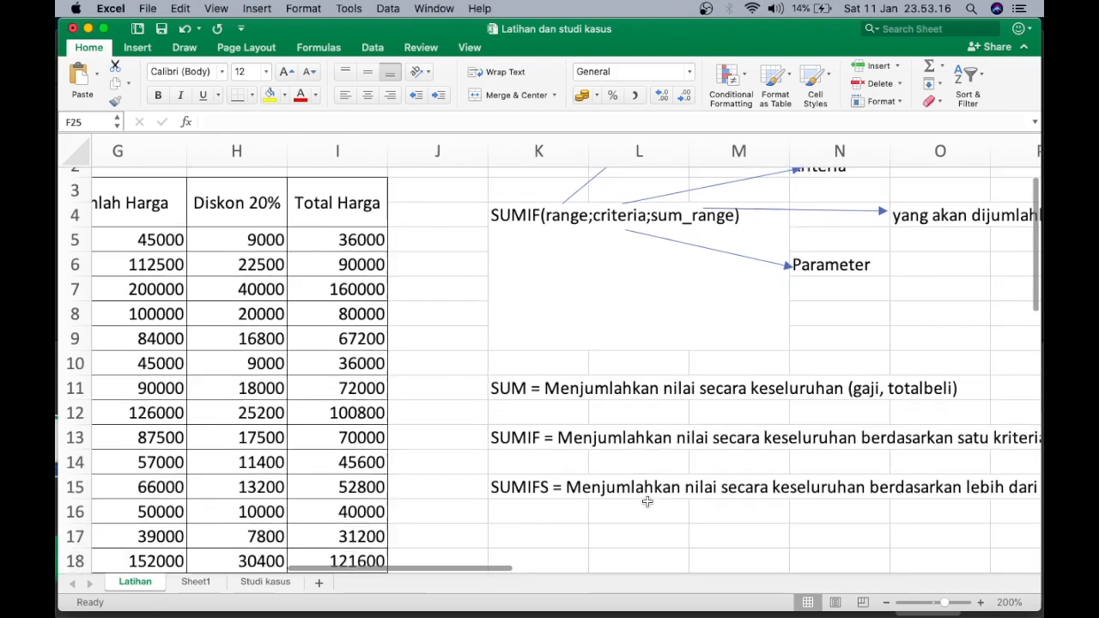
pyautogui.scroll(-8, 647, 502)
pyautogui.hscroll(-2, 647, 502)
pyautogui.scroll(5, 647, 501)
pyautogui.hscroll(8, 648, 501)
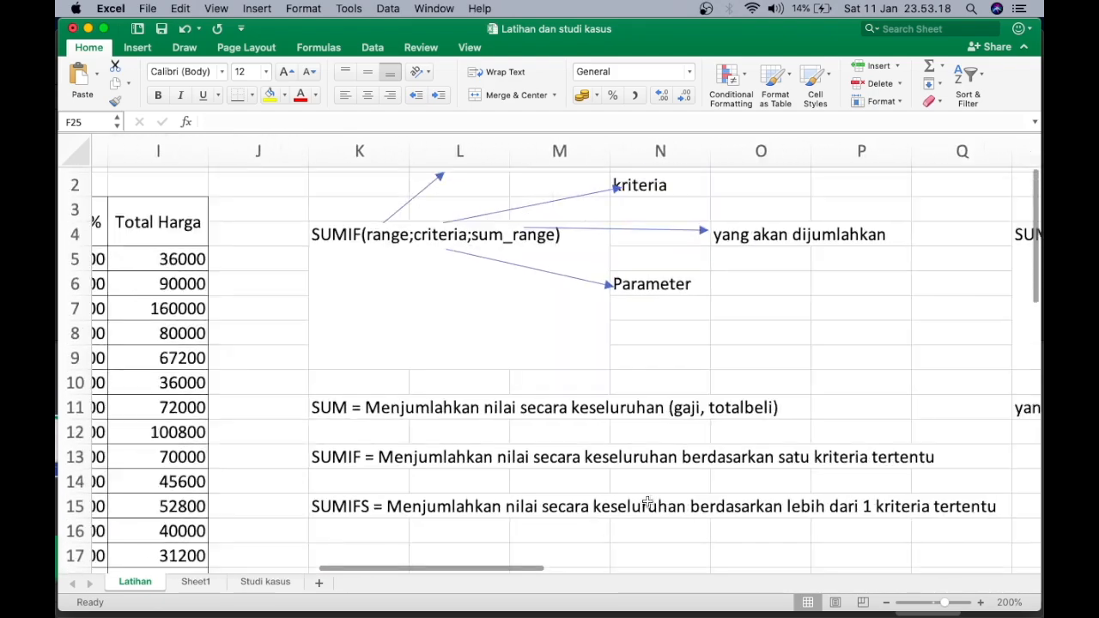
pyautogui.hscroll(1, 647, 501)
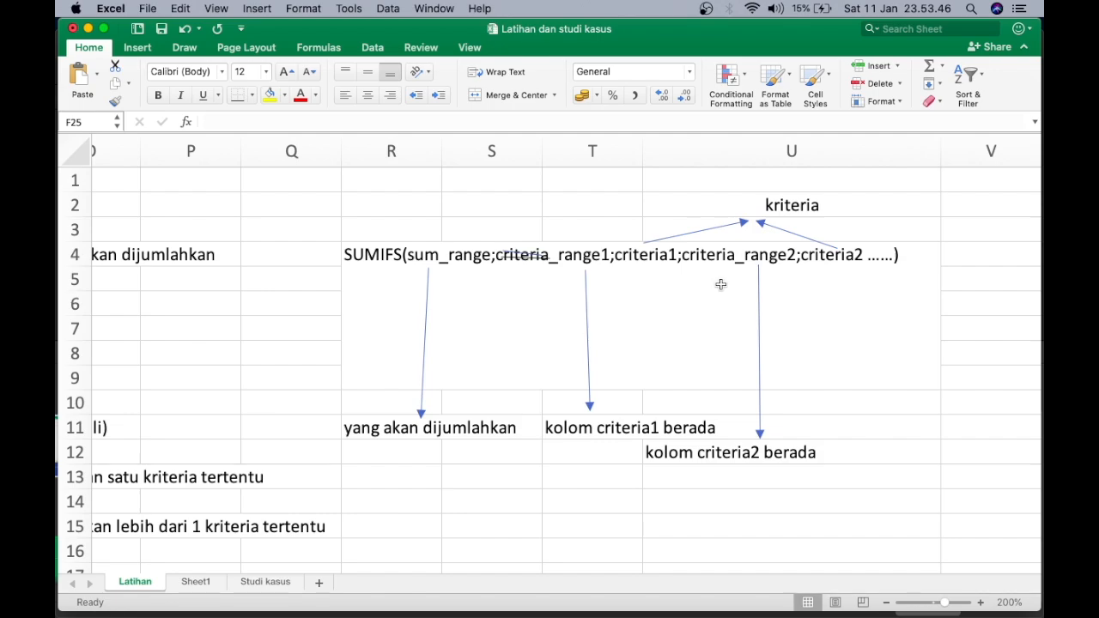
# Step: Start a SUMIFS formula in I24, the result cell for the Windows books by Komputindo question
pyautogui.hscroll(-6, 685, 333)
pyautogui.scroll(-5, 685, 333)
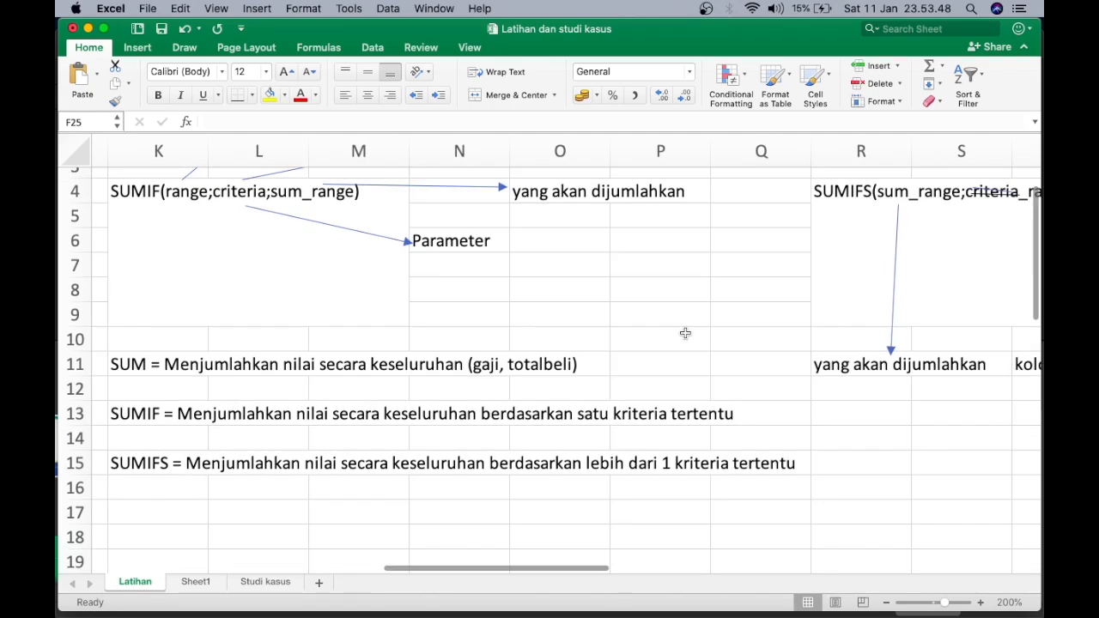
pyautogui.hscroll(-10, 685, 333)
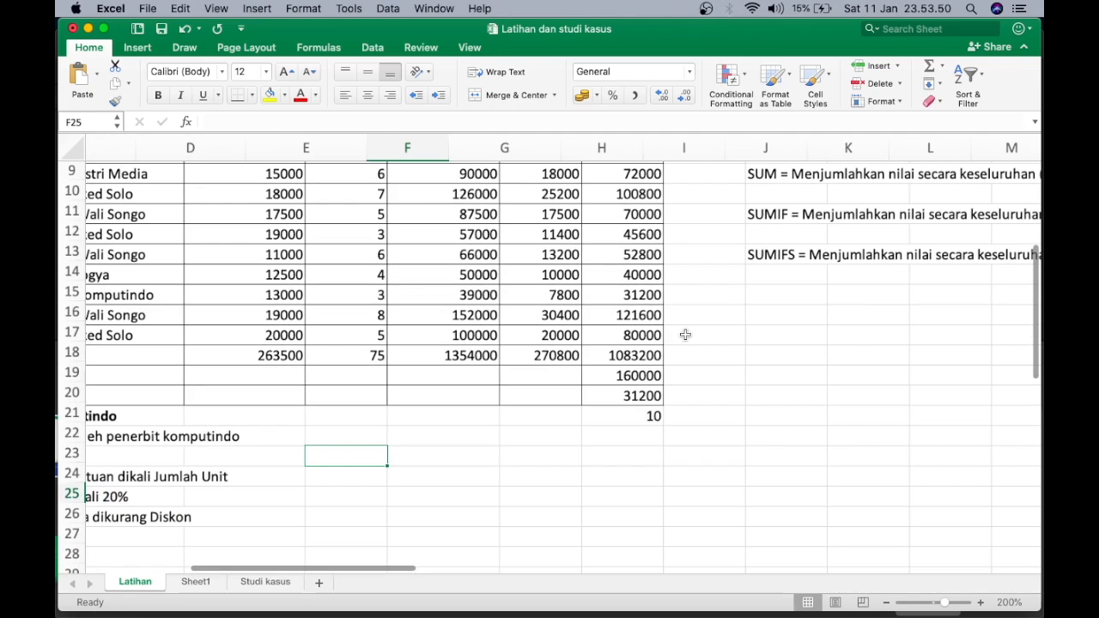
pyautogui.click(636, 434)
pyautogui.click(633, 454)
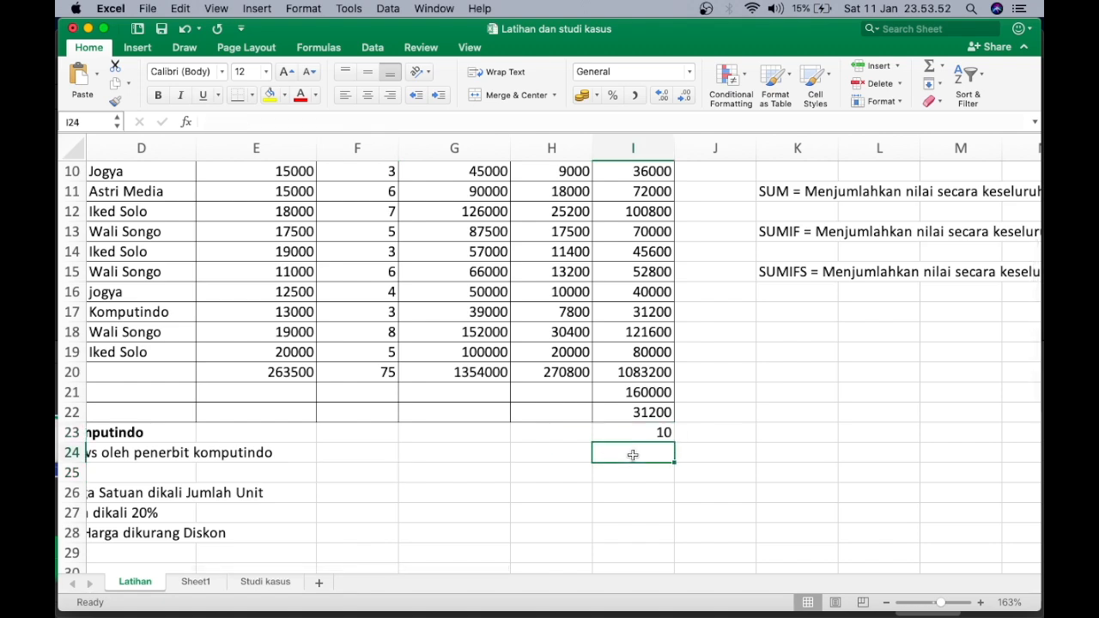
pyautogui.scroll(5, 633, 454)
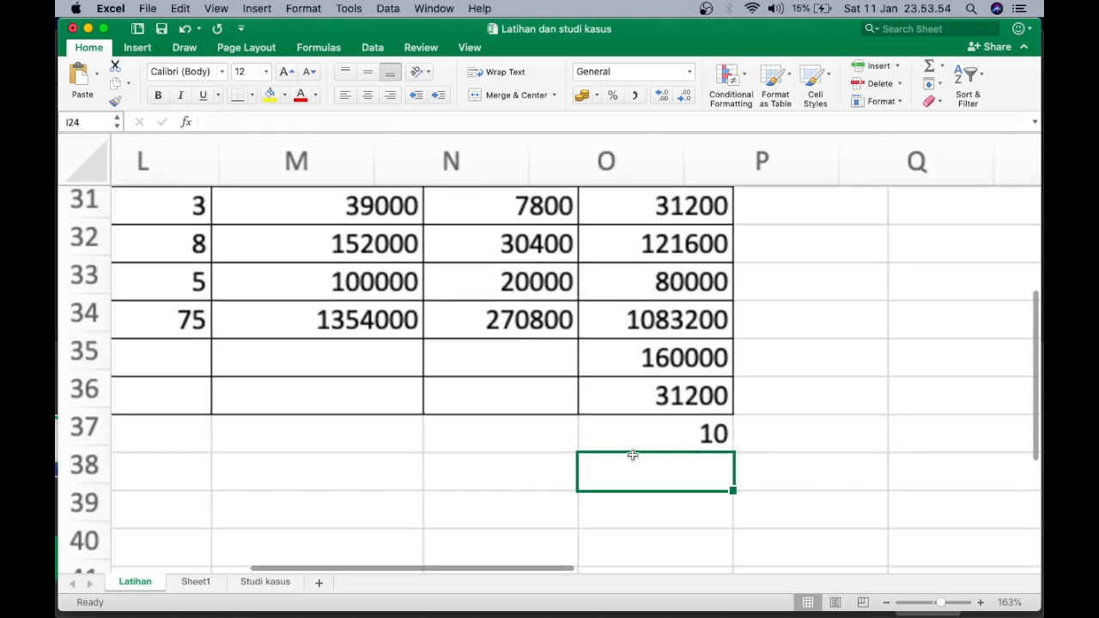
pyautogui.write('=s')
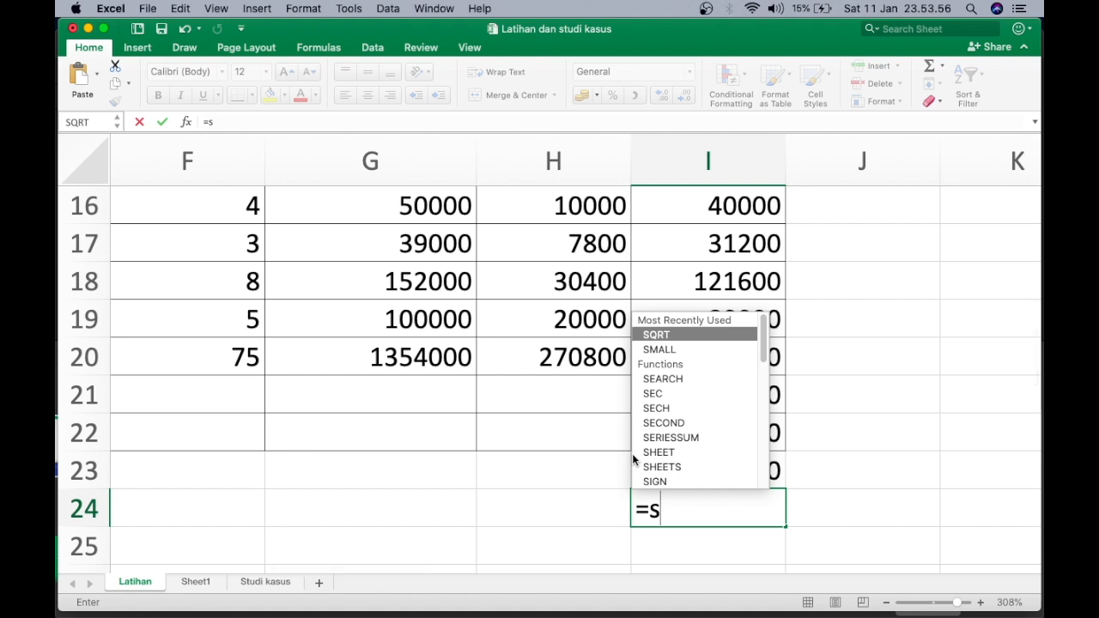
pyautogui.write('umifs(')
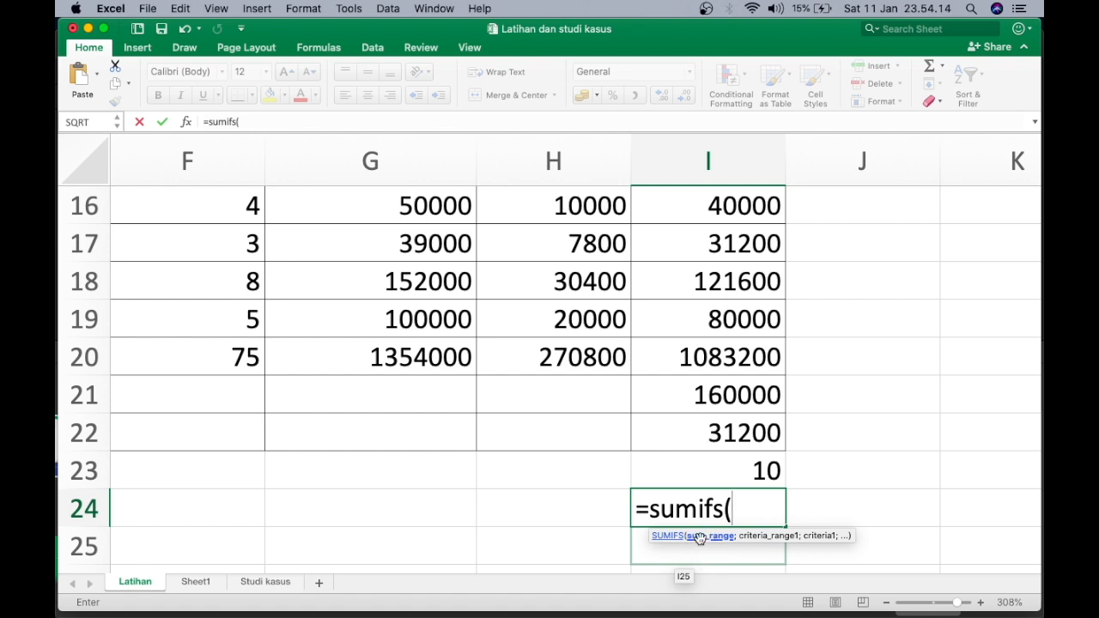
# Step: Give the SUMIFS formula the Jumlah Unit values F5:F19 as its sum range
pyautogui.hscroll(-5, 569, 485)
pyautogui.scroll(1, 569, 485)
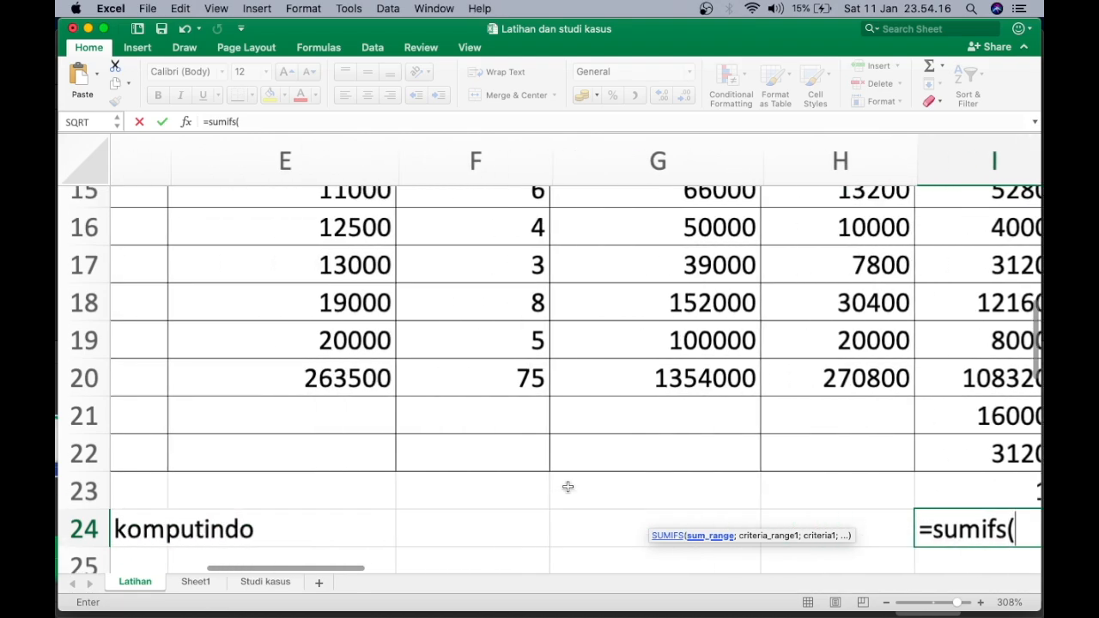
pyautogui.scroll(-5, 568, 487)
pyautogui.hscroll(2, 567, 487)
pyautogui.scroll(2, 567, 486)
pyautogui.hscroll(1, 567, 486)
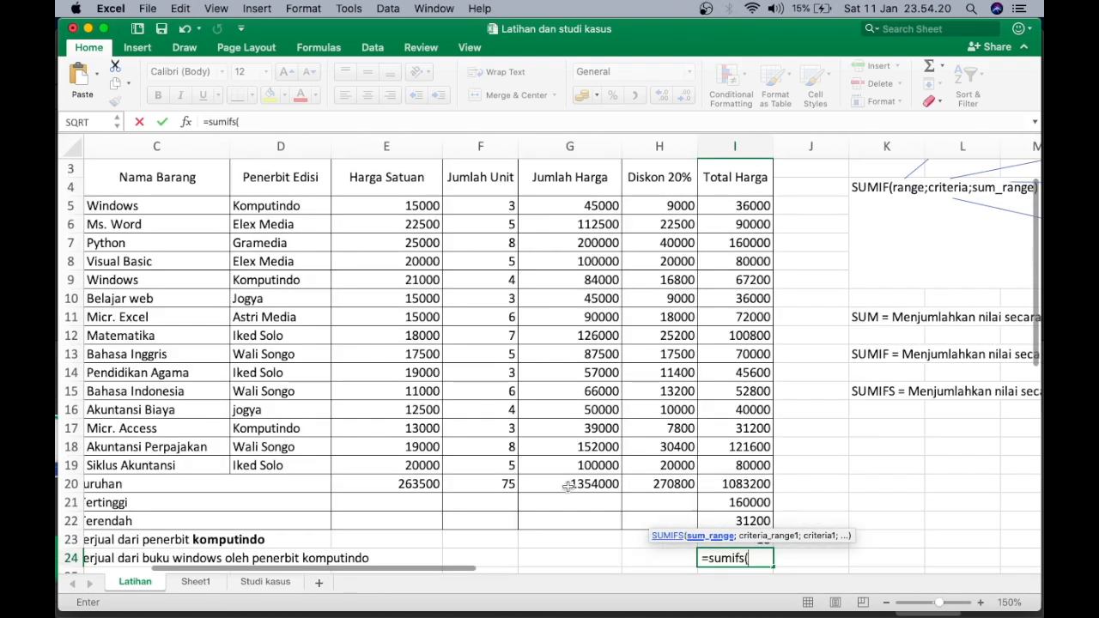
pyautogui.click(502, 200)
pyautogui.moveTo(502, 200); pyautogui.dragTo(481, 460)
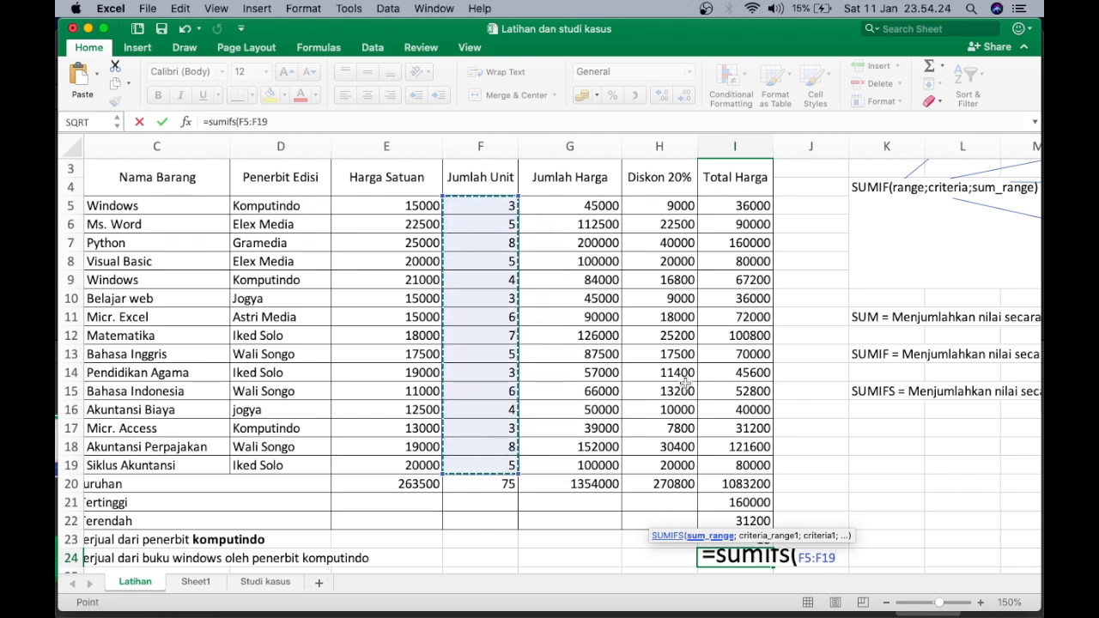
pyautogui.write(';')
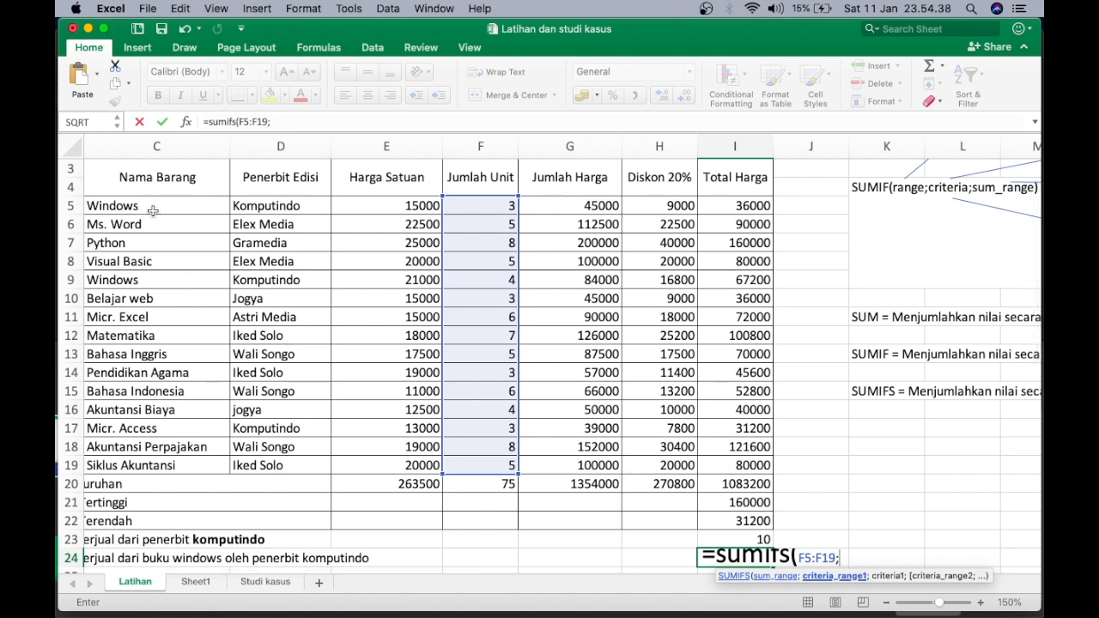
# Step: Add the first condition to the formula, with Nama Barang range C5:C19 and the Windows cell C5 as criterion
pyautogui.moveTo(152, 210); pyautogui.dragTo(157, 459)
pyautogui.write(';')
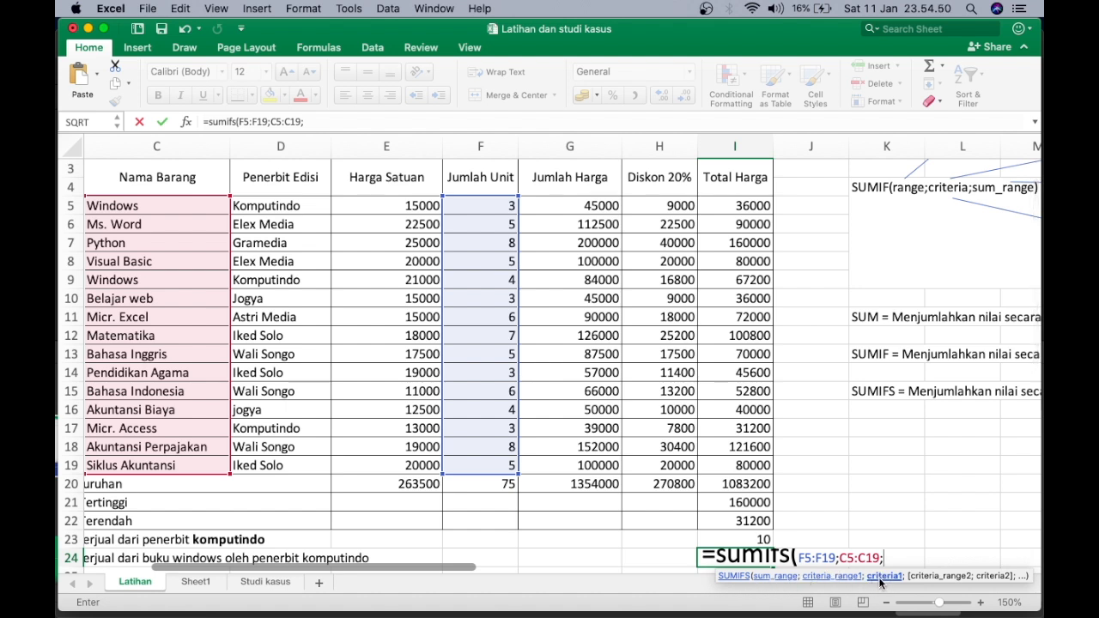
pyautogui.click(133, 207)
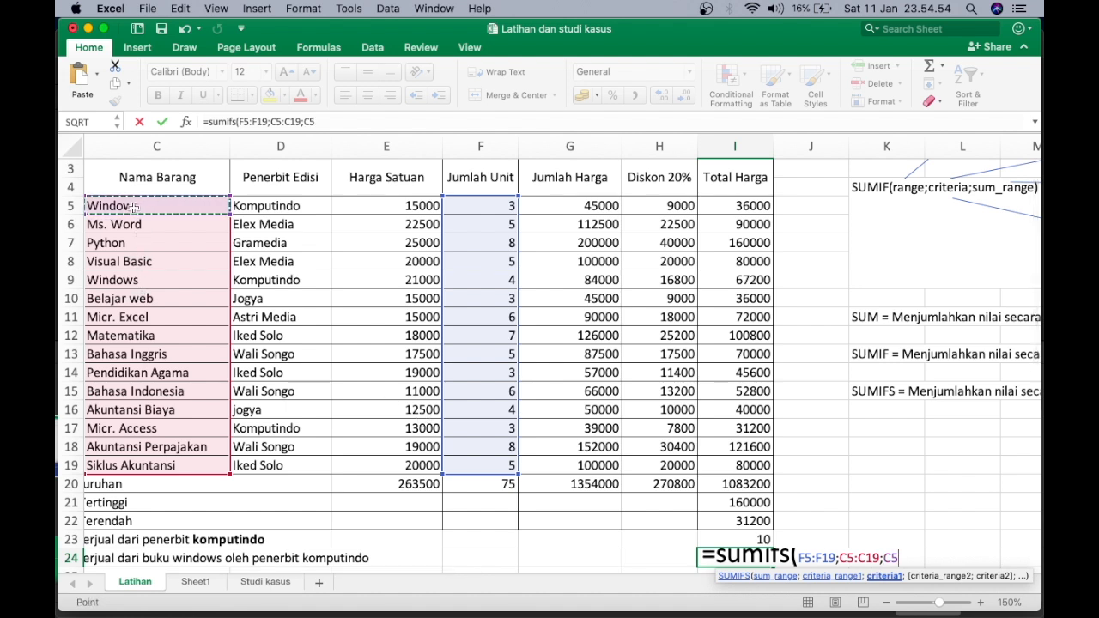
pyautogui.write(';')
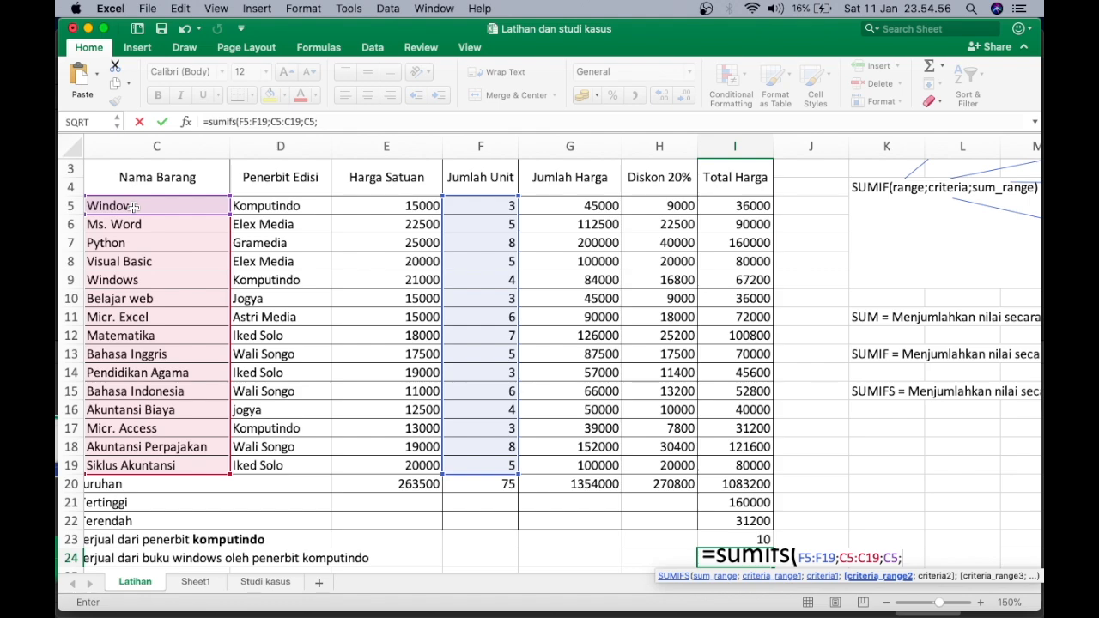
# Step: Add the second condition to the formula, with Penerbit Edisi range D5:D19 and the Komputindo cell D5 as criterion
pyautogui.hscroll(1, 943, 507)
pyautogui.scroll(-1, 942, 507)
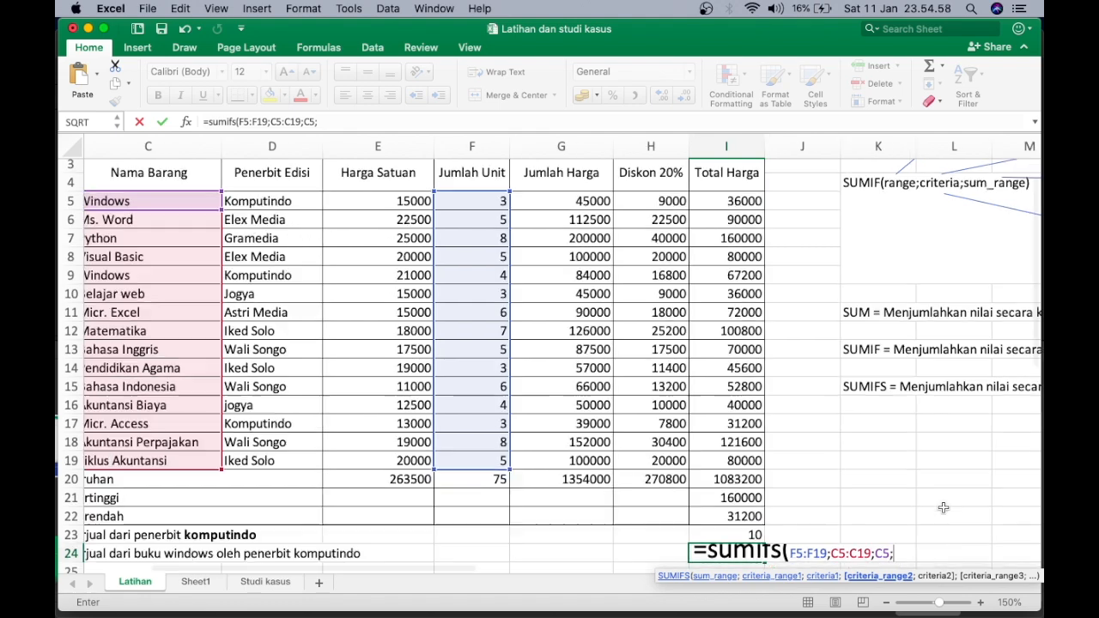
pyautogui.scroll(-4, 943, 507)
pyautogui.hscroll(2, 942, 508)
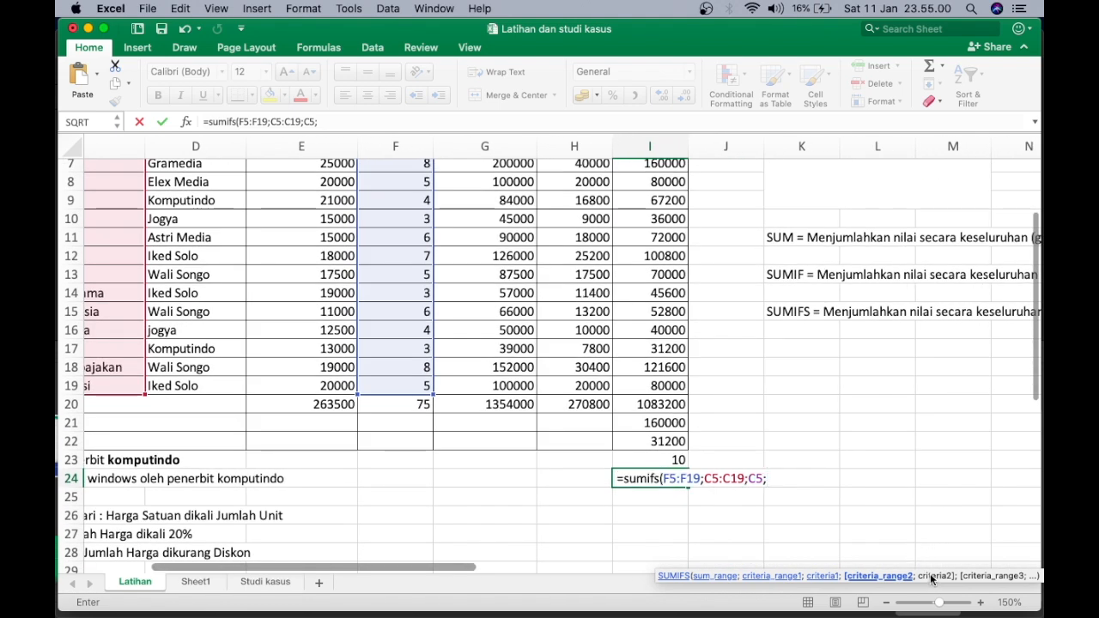
pyautogui.scroll(5, 933, 581)
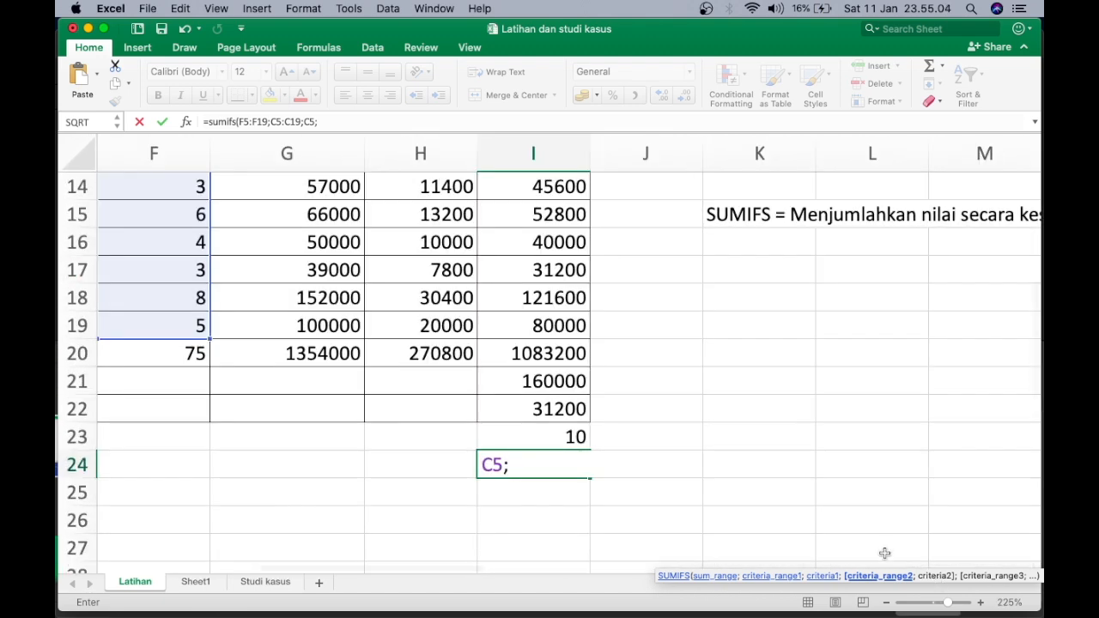
pyautogui.hscroll(-2, 882, 541)
pyautogui.scroll(-1, 882, 541)
pyautogui.hscroll(-3, 881, 537)
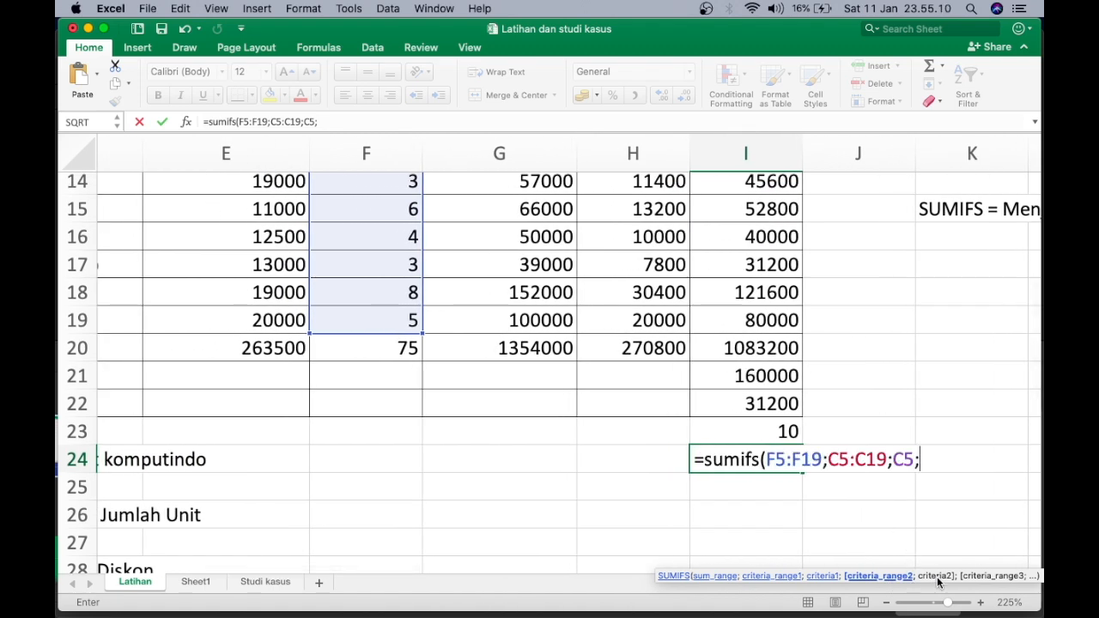
pyautogui.scroll(3, 874, 510)
pyautogui.hscroll(-2, 874, 510)
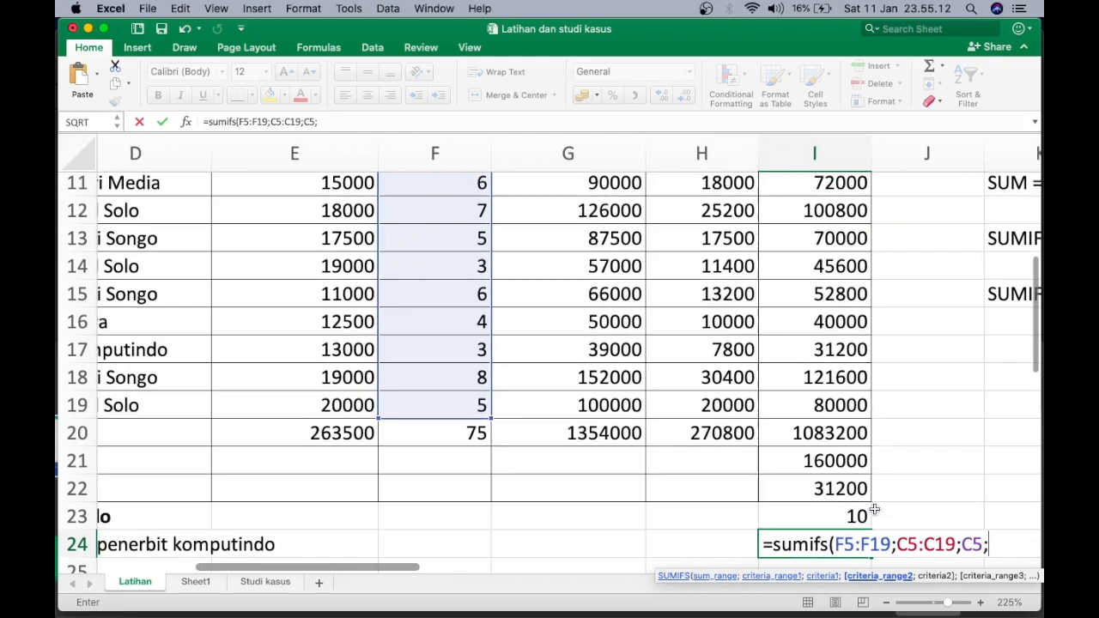
pyautogui.hscroll(-3, 875, 510)
pyautogui.scroll(2, 875, 510)
pyautogui.scroll(-3, 875, 510)
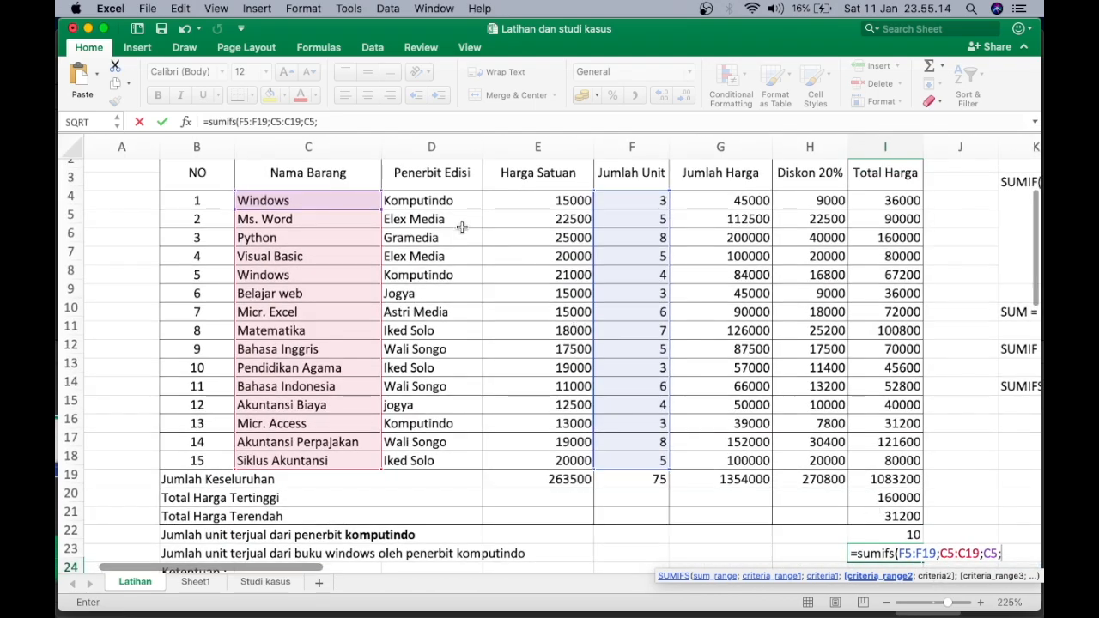
pyautogui.moveTo(442, 204); pyautogui.dragTo(409, 466)
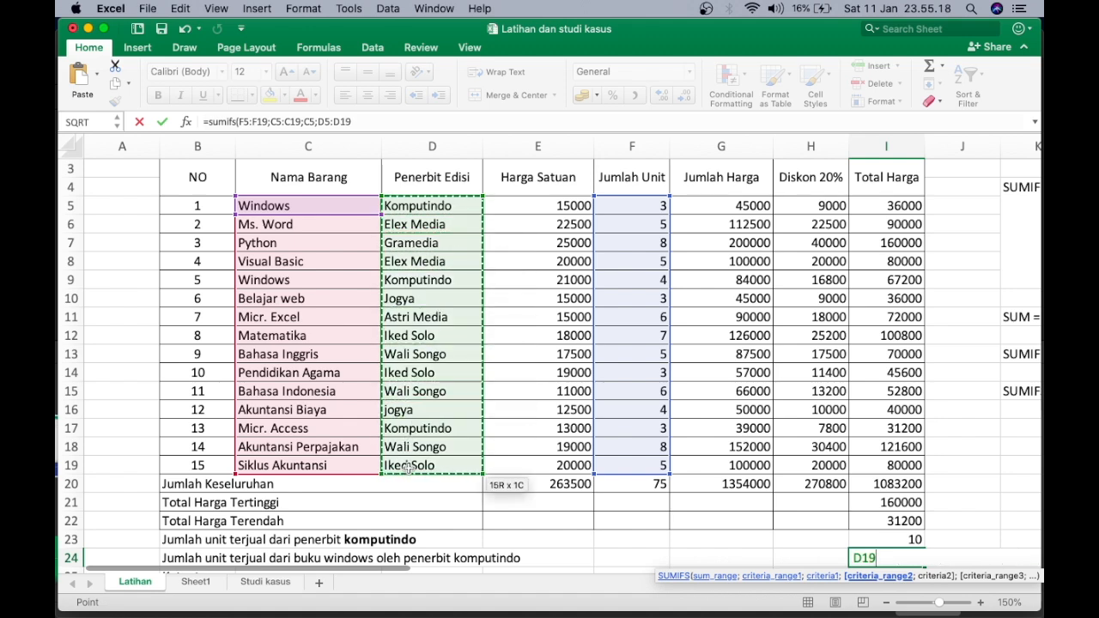
pyautogui.write(';')
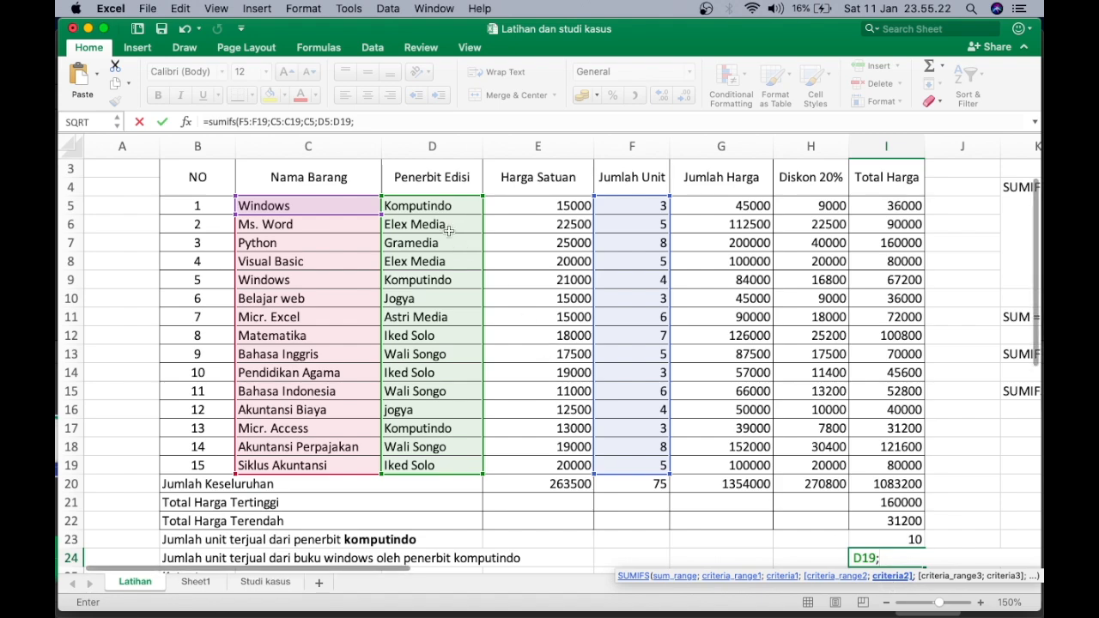
pyautogui.click(429, 206)
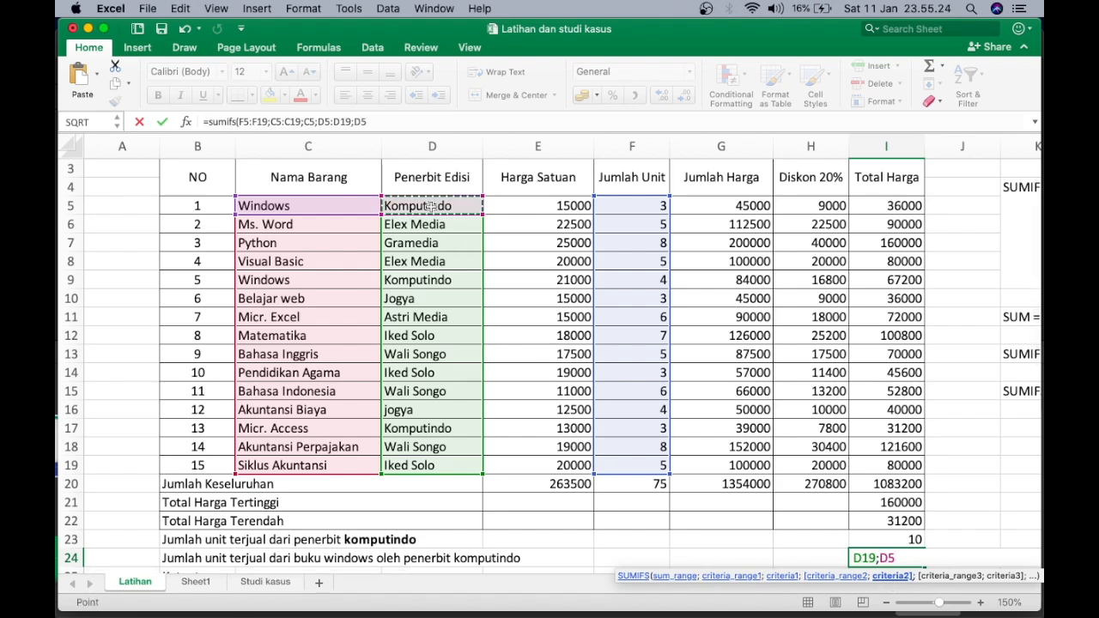
# Step: Check the formula's arguments, then close its parenthesis and enter it in I24
pyautogui.scroll(-5, 600, 274)
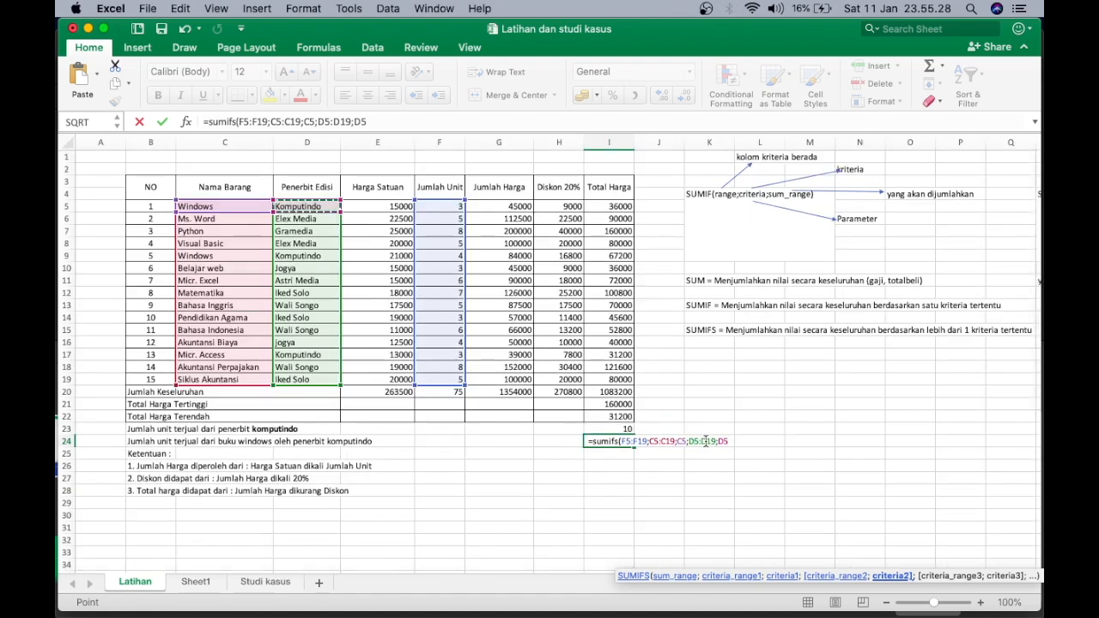
pyautogui.scroll(5, 706, 440)
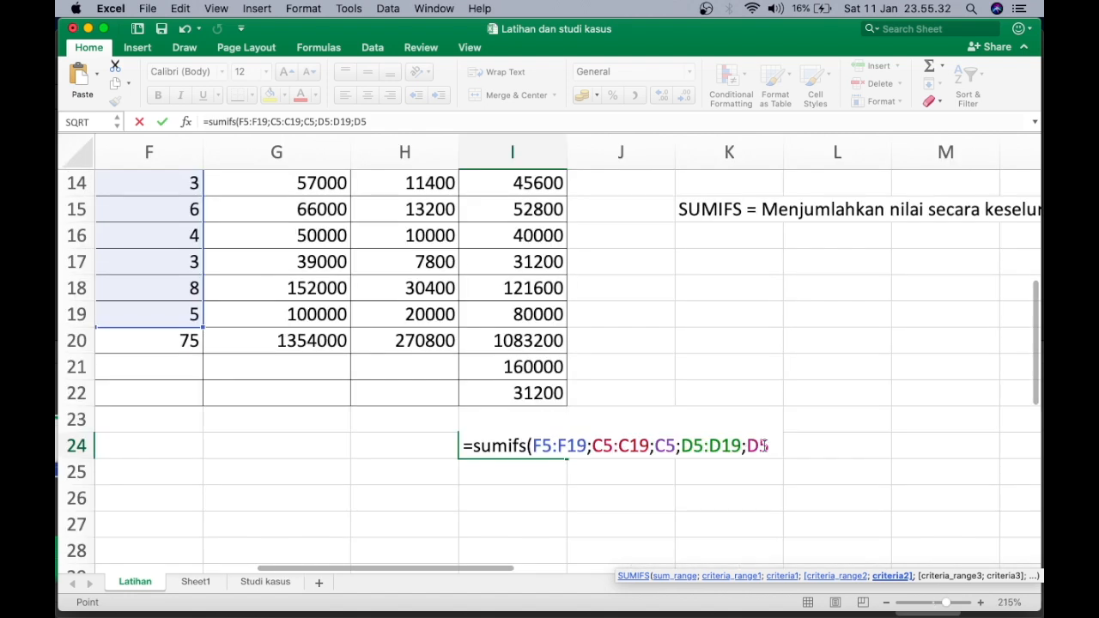
pyautogui.write(')')
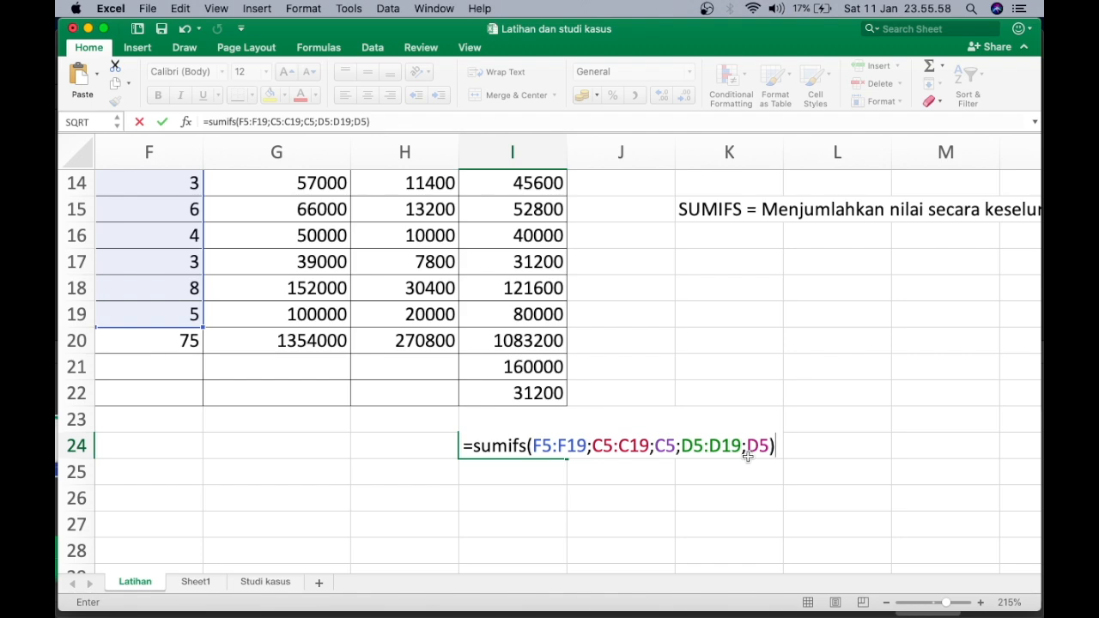
pyautogui.press('Return')
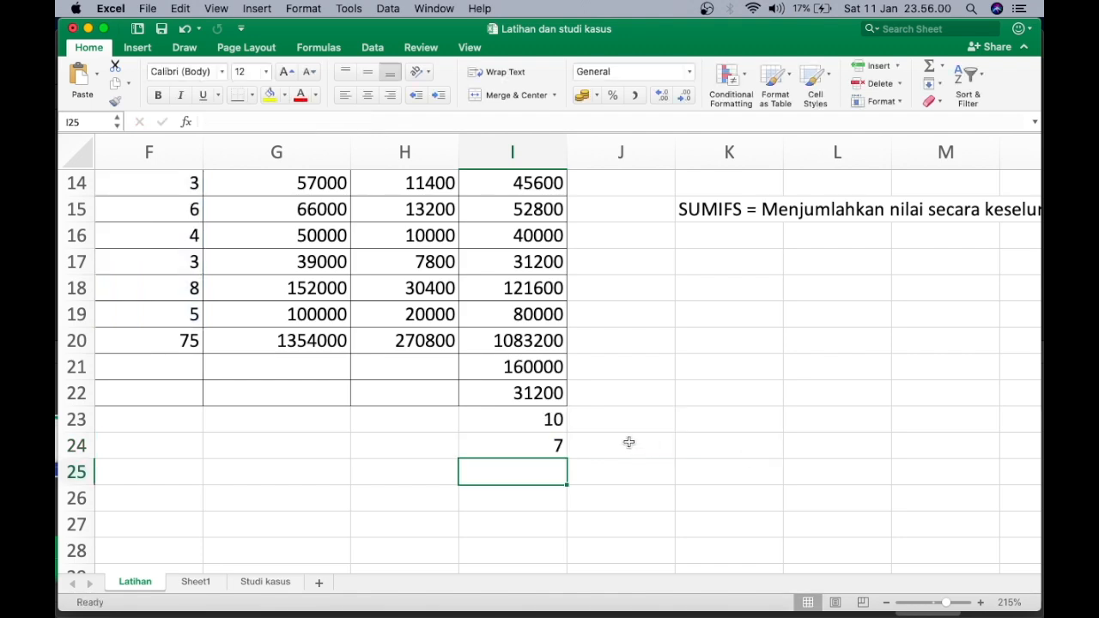
# Step: Select the first Windows item in C5 to check the SUMIFS result against the table rows
pyautogui.scroll(-4, 628, 442)
pyautogui.hscroll(-4, 626, 449)
pyautogui.scroll(-3, 626, 458)
pyautogui.click(275, 228)
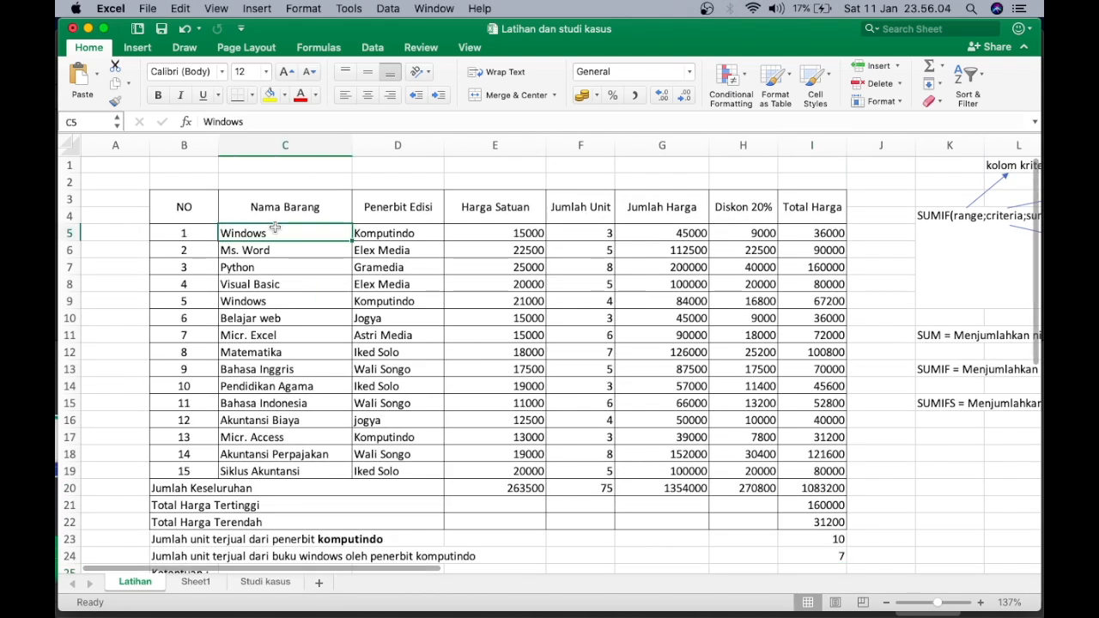
# Step: Check the publisher and unit cells of both Windows rows, 5 and 9, against the two SUMIFS criteria
pyautogui.click(392, 232)
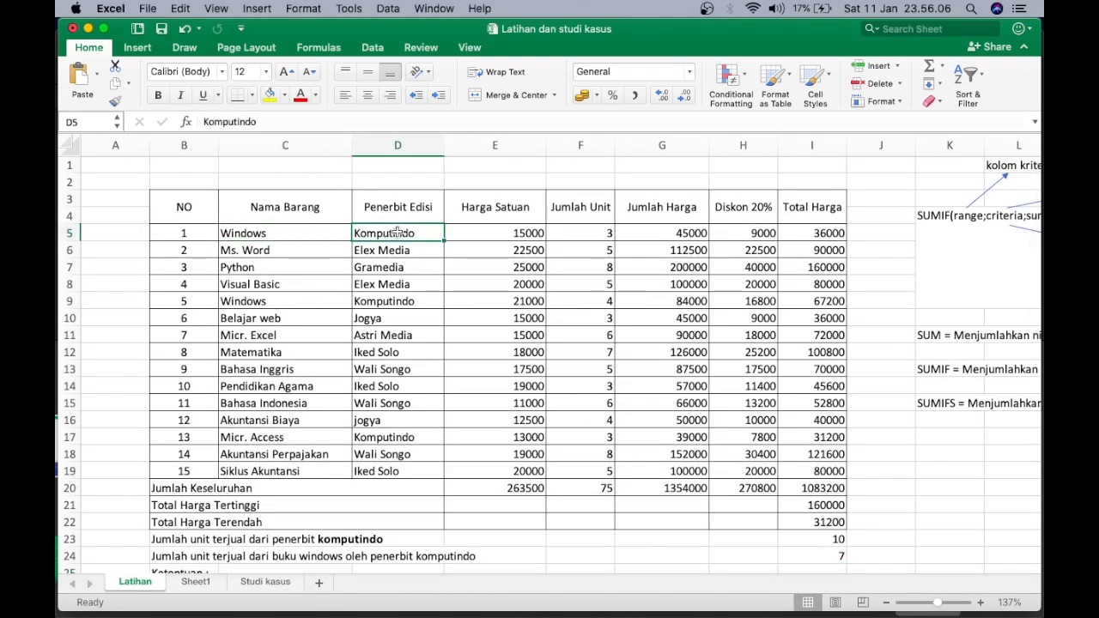
pyautogui.click(601, 232)
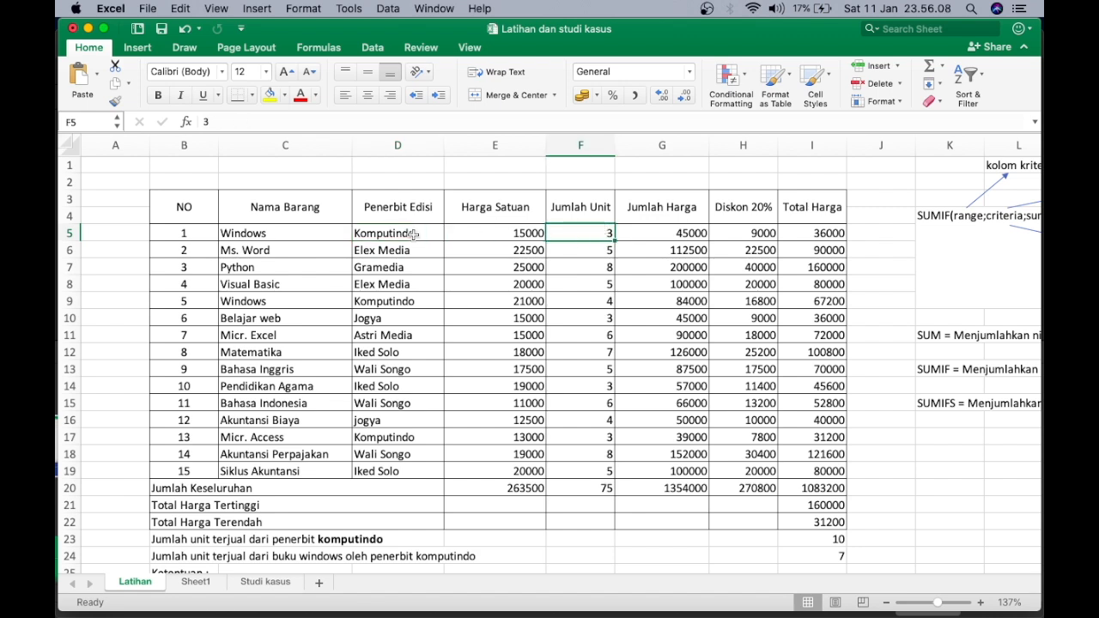
pyautogui.click(266, 303)
pyautogui.click(376, 305)
pyautogui.click(562, 301)
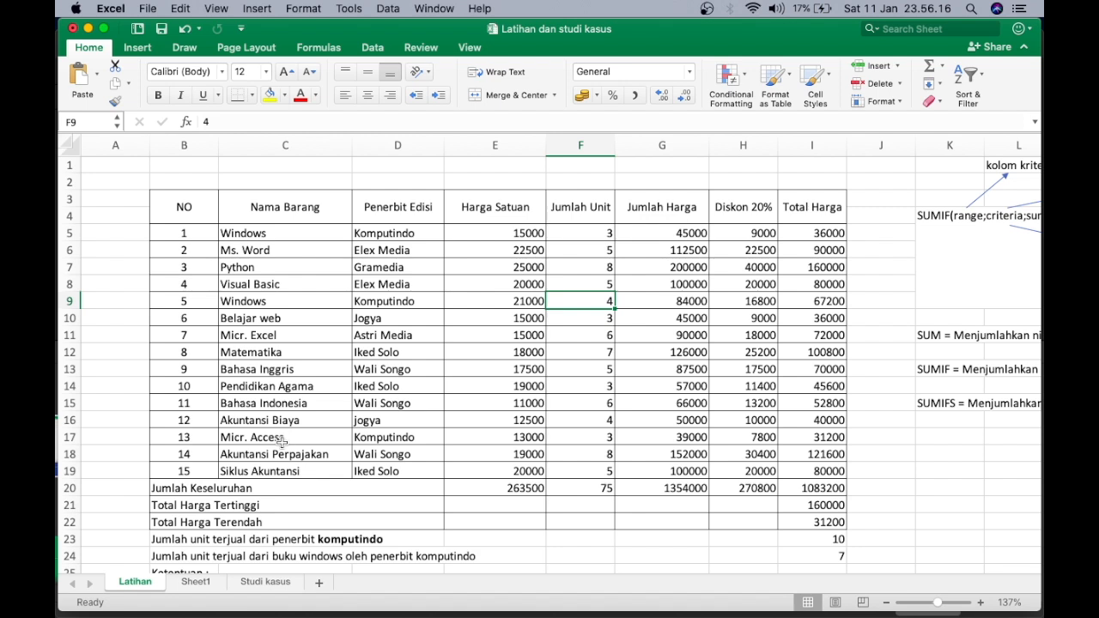
# Step: Compare the Micr. Access row's item and publisher cells with the Windows and Komputindo criteria in row 5
pyautogui.click(392, 438)
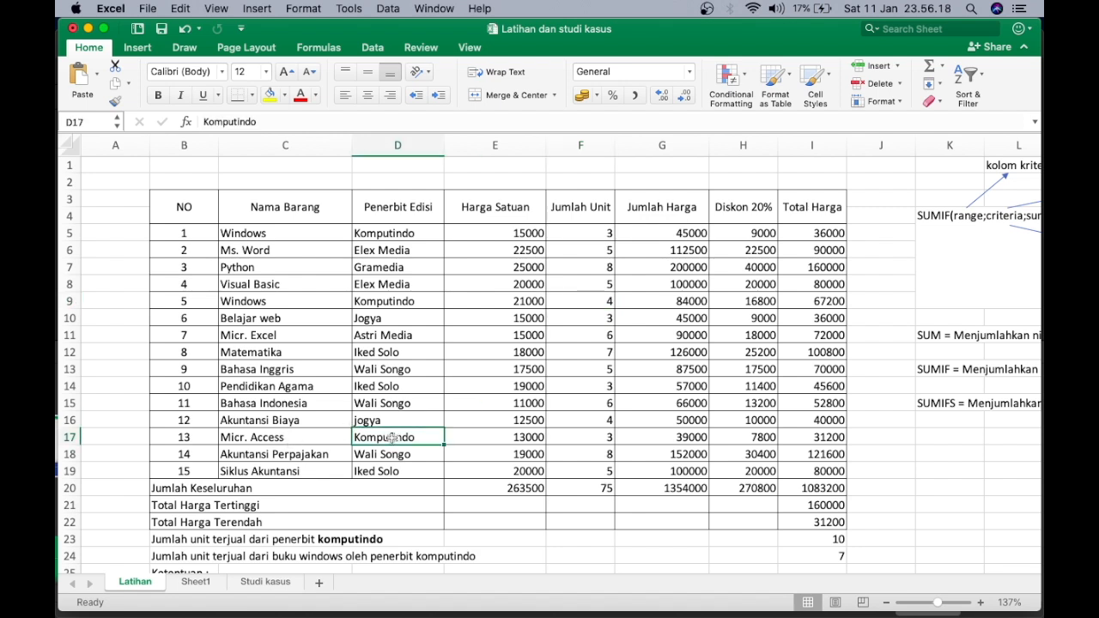
pyautogui.click(280, 439)
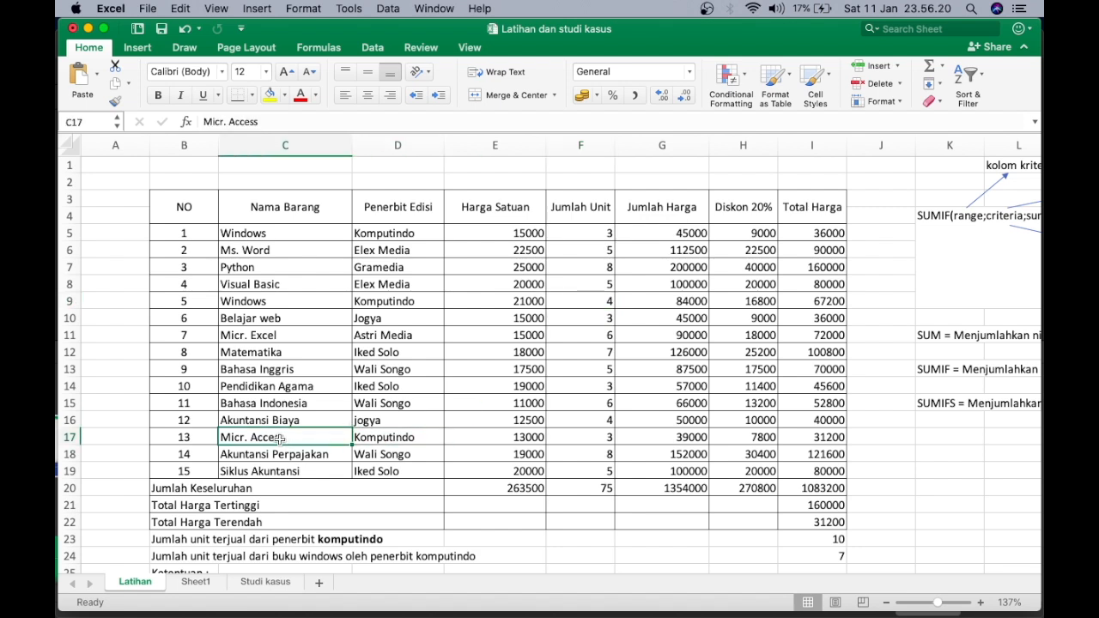
pyautogui.click(357, 442)
pyautogui.click(299, 442)
pyautogui.click(385, 441)
pyautogui.click(273, 233)
pyautogui.click(375, 236)
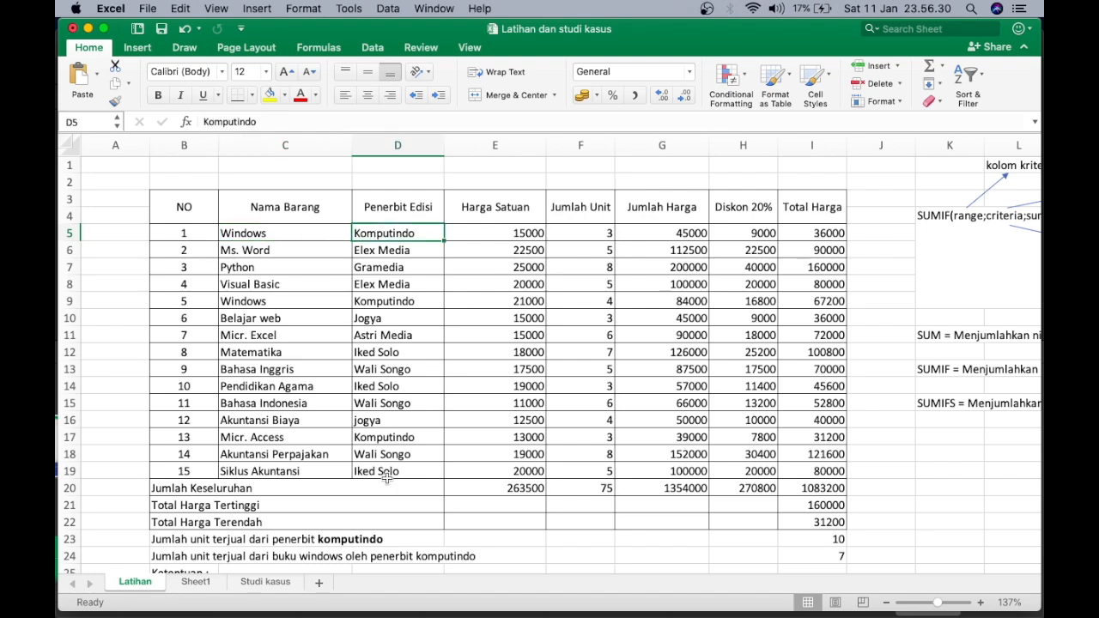
# Step: Review the question in row 24 and inspect the SUMIFS formula in I24
pyautogui.scroll(-3, 386, 478)
pyautogui.scroll(5, 387, 479)
pyautogui.scroll(-2, 387, 478)
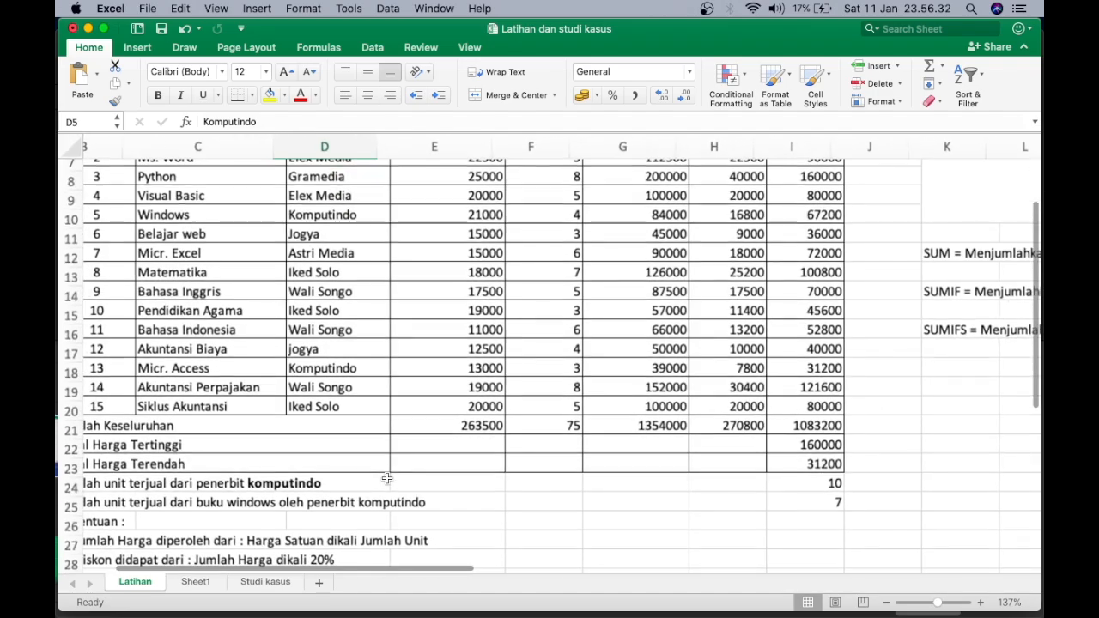
pyautogui.scroll(2, 323, 508)
pyautogui.click(322, 504)
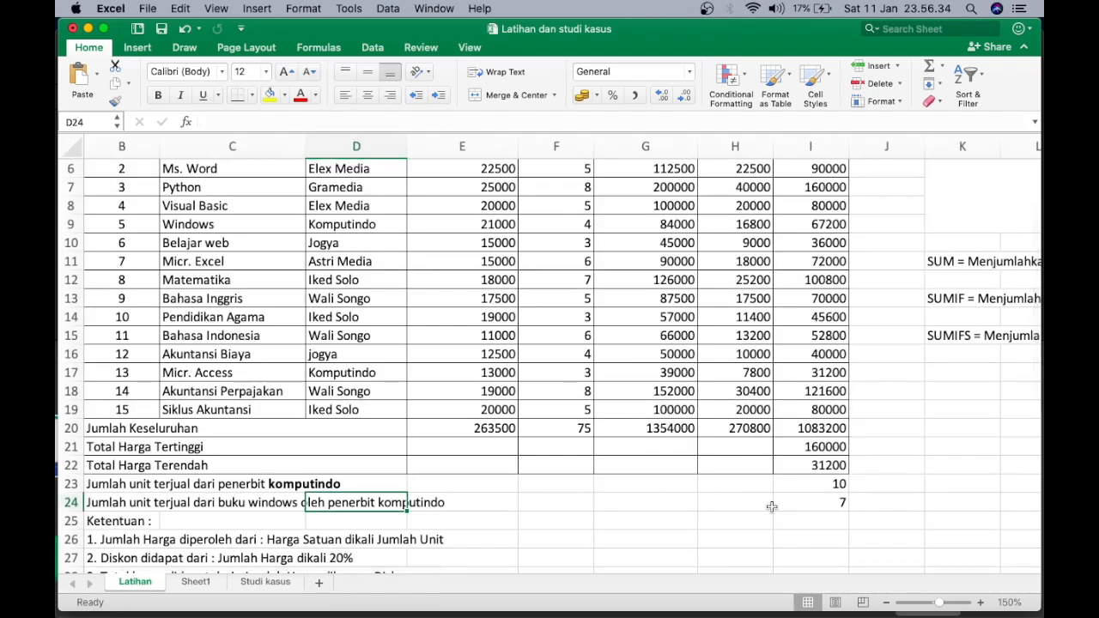
pyautogui.click(813, 503)
# Step: Apply all borders to the two units-sold rows, B23:I24, and deselect the range
pyautogui.scroll(-3, 812, 505)
pyautogui.hscroll(-2, 812, 505)
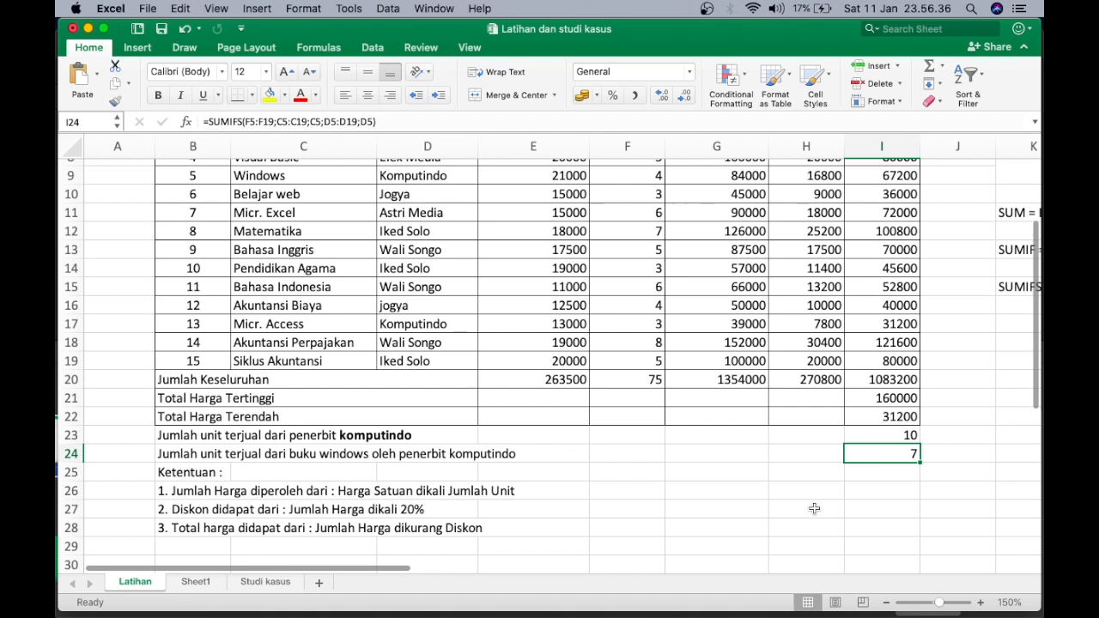
pyautogui.moveTo(190, 436); pyautogui.dragTo(876, 458)
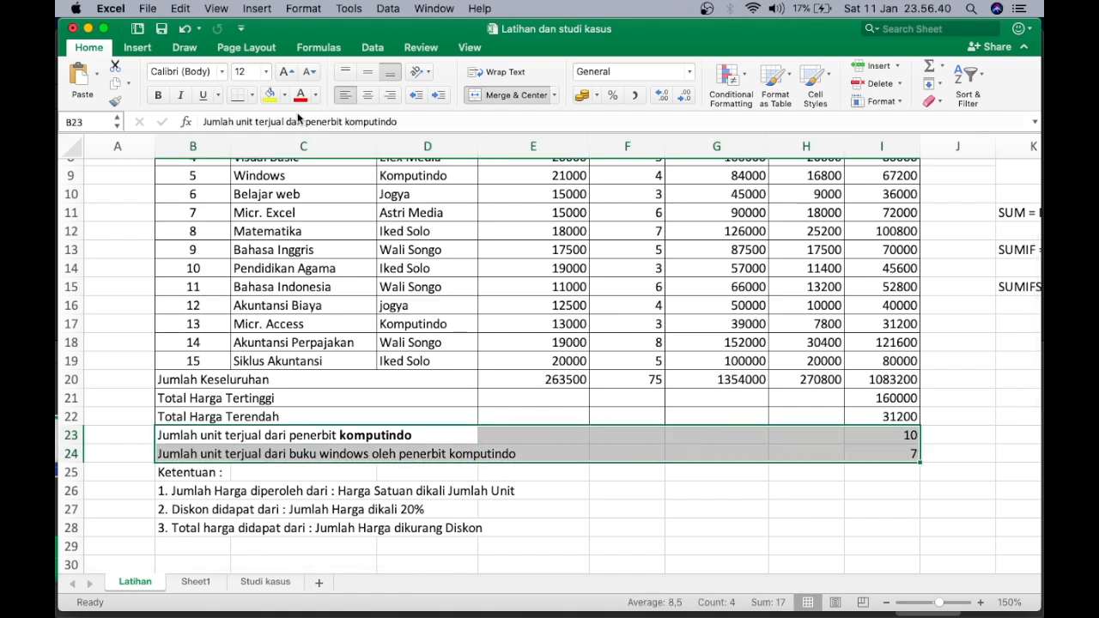
pyautogui.click(252, 94)
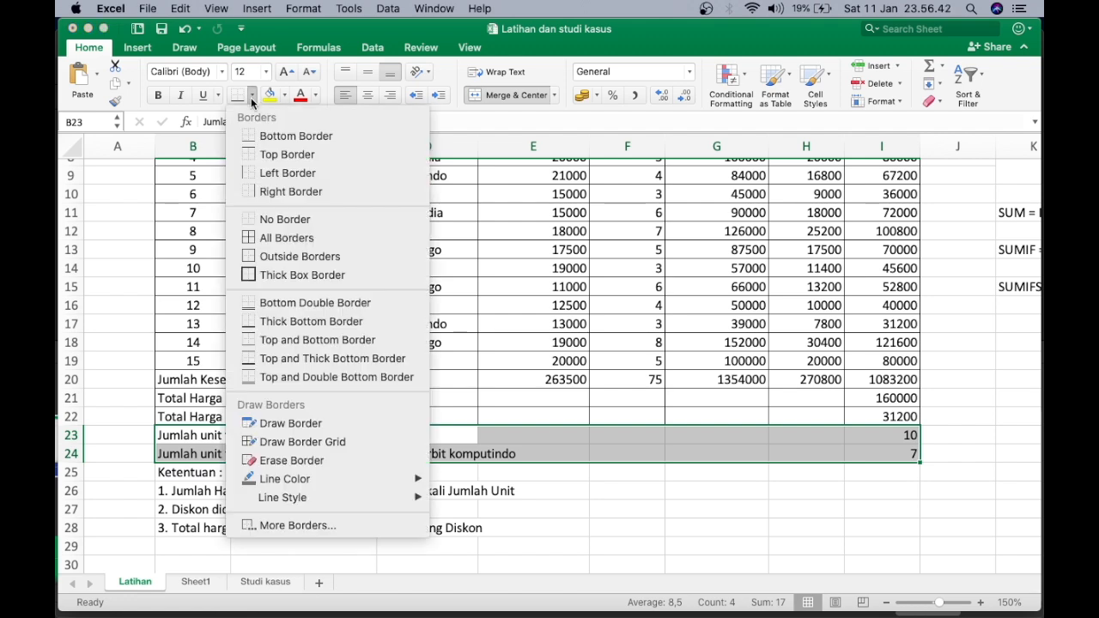
pyautogui.click(262, 237)
pyautogui.click(669, 524)
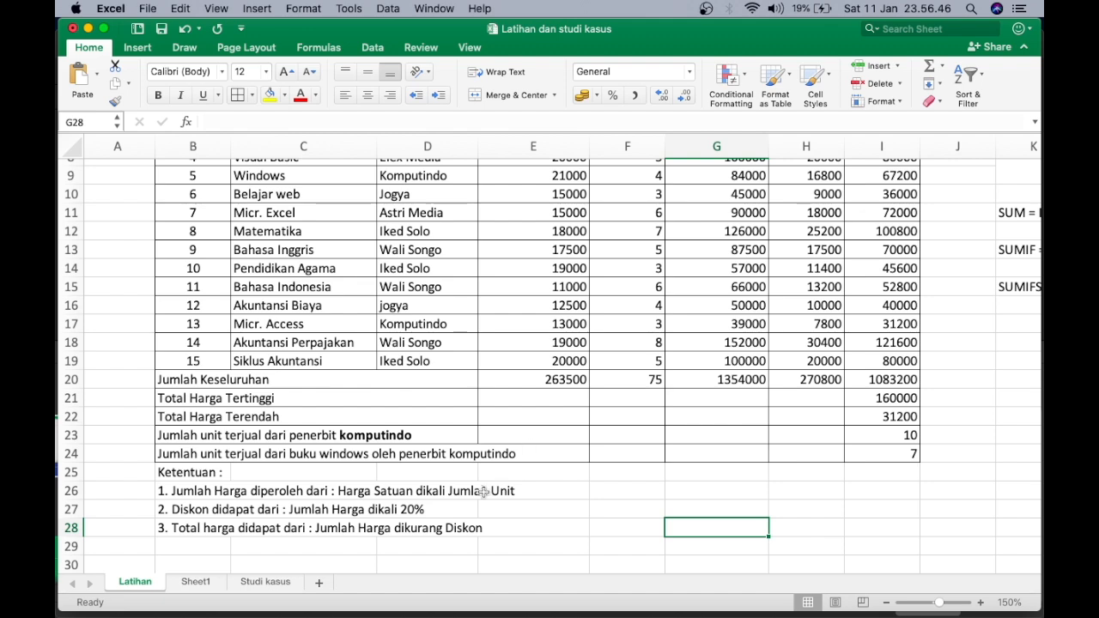
# Step: Switch to the Studi kasus sheet and examine the Ligna and Olympic entries in the Merek Barang column
pyautogui.click(266, 582)
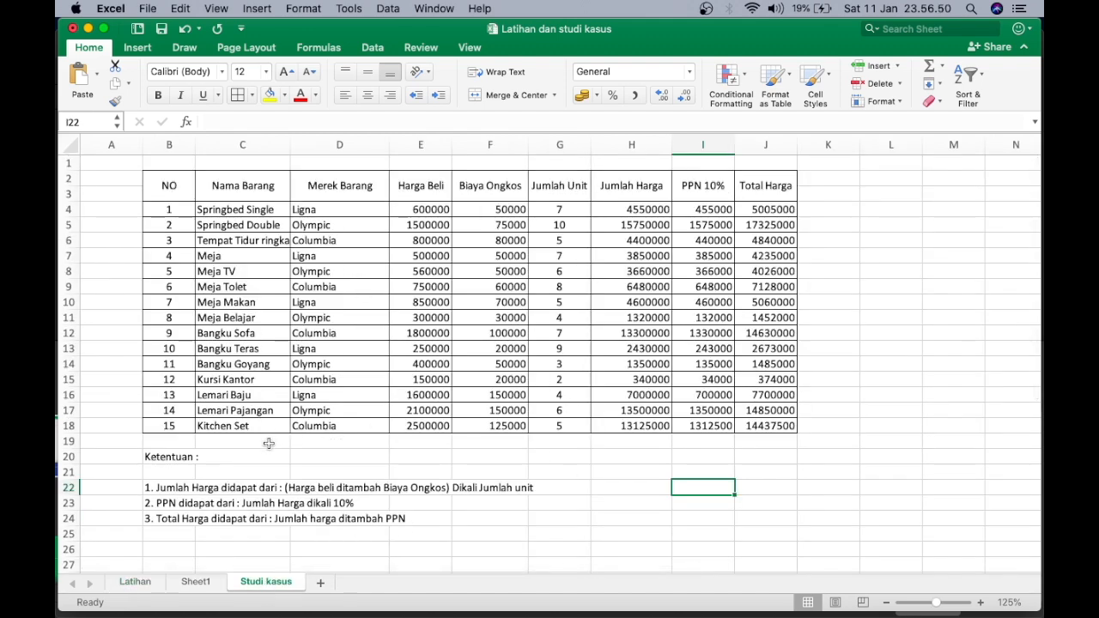
pyautogui.click(148, 585)
pyautogui.click(262, 584)
pyautogui.click(324, 214)
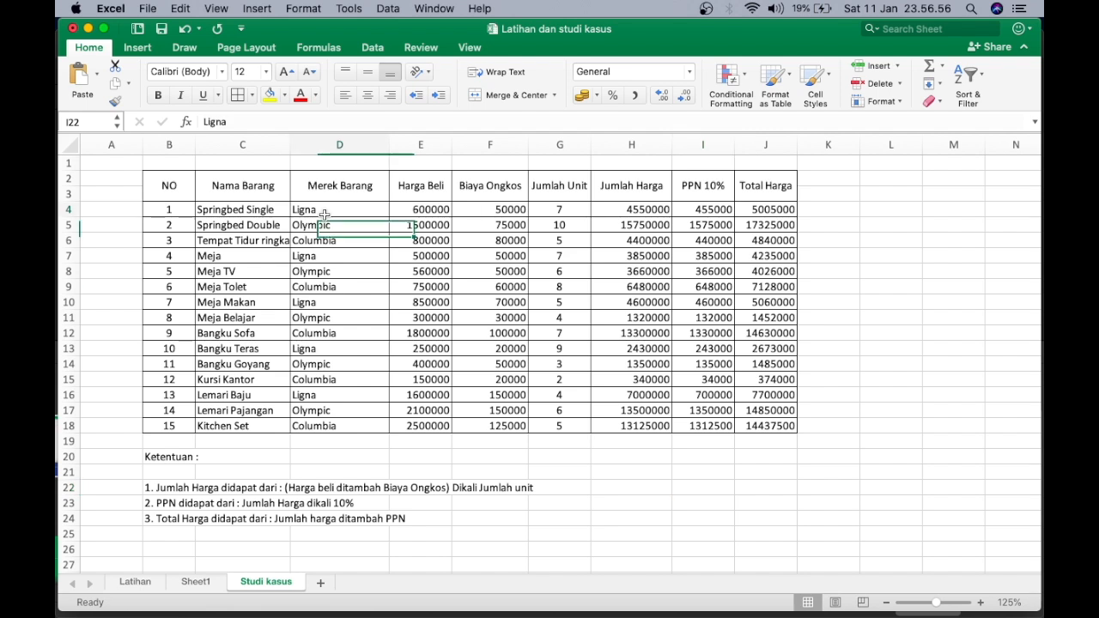
pyautogui.click(319, 228)
pyautogui.click(316, 271)
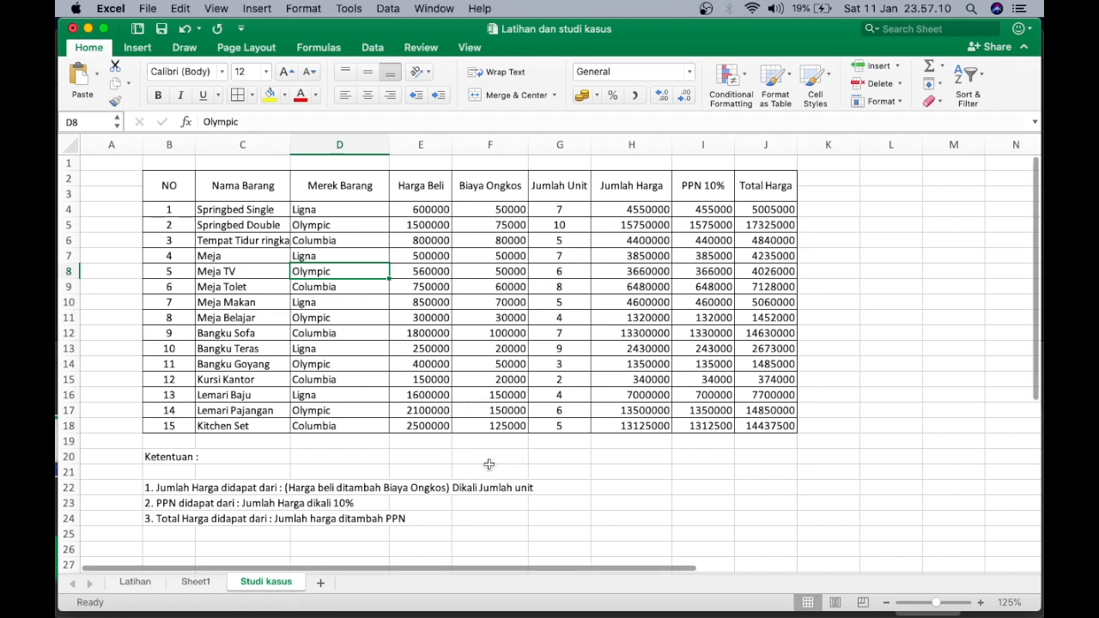
# Step: Review the summary rows on the Latihan sheet, then return to the Studi kasus sheet to compare its table
pyautogui.click(146, 583)
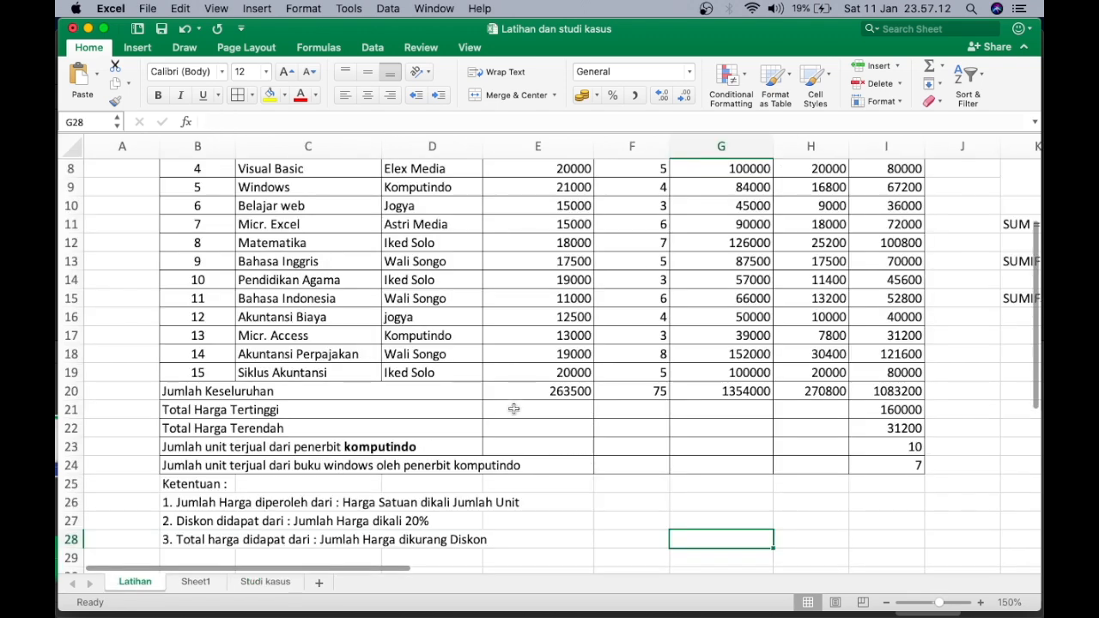
pyautogui.scroll(1, 515, 404)
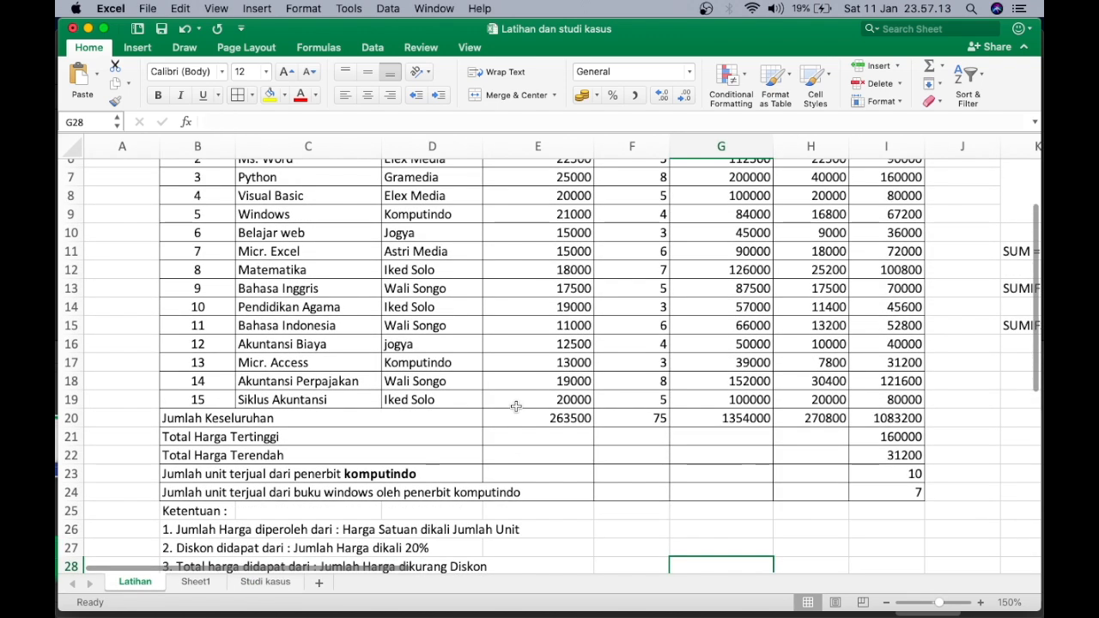
pyautogui.click(268, 582)
pyautogui.scroll(-1, 527, 400)
pyautogui.scroll(1, 526, 400)
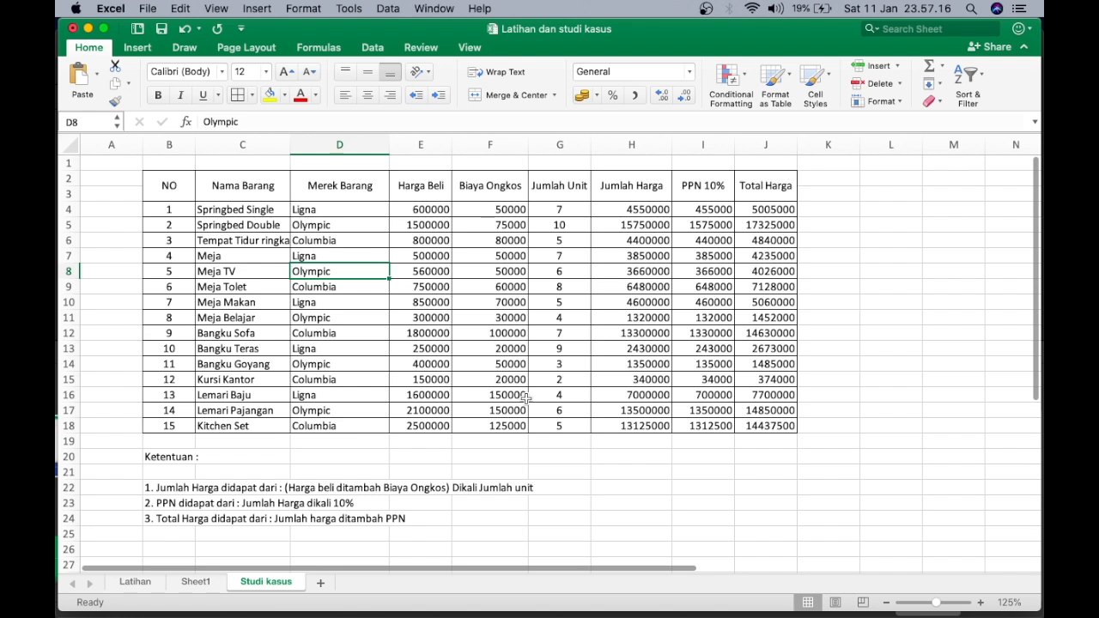